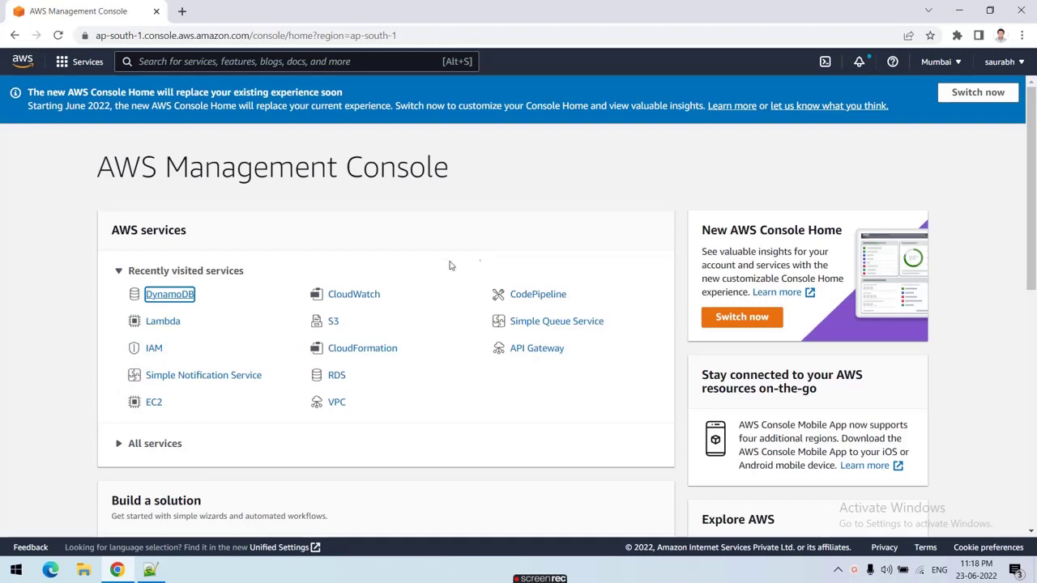
Open DynamoDB in a new browser tab and go to its list of tables
right_click(158, 296)
click(176, 309)
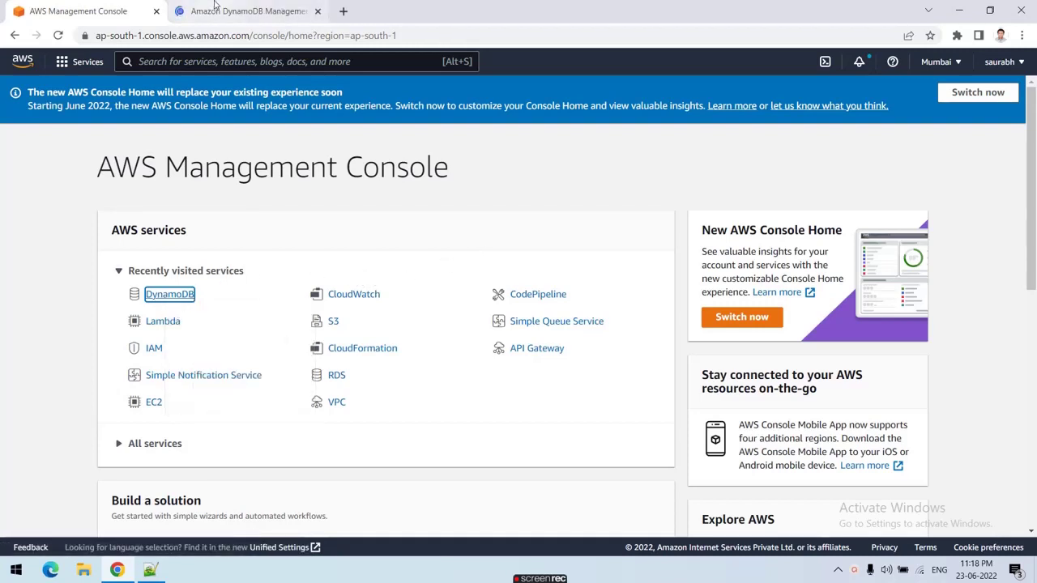
click(214, 10)
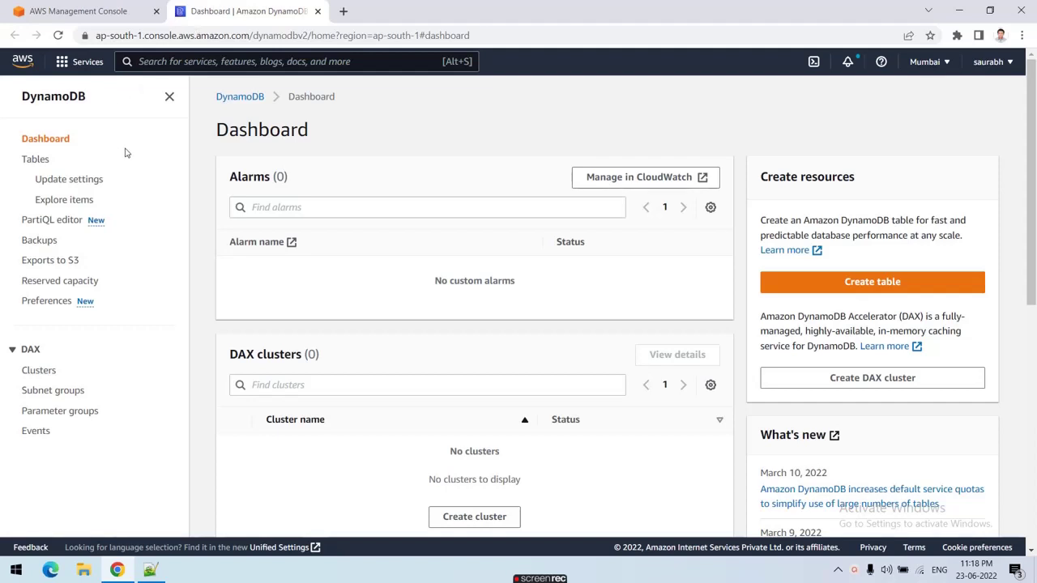
click(35, 159)
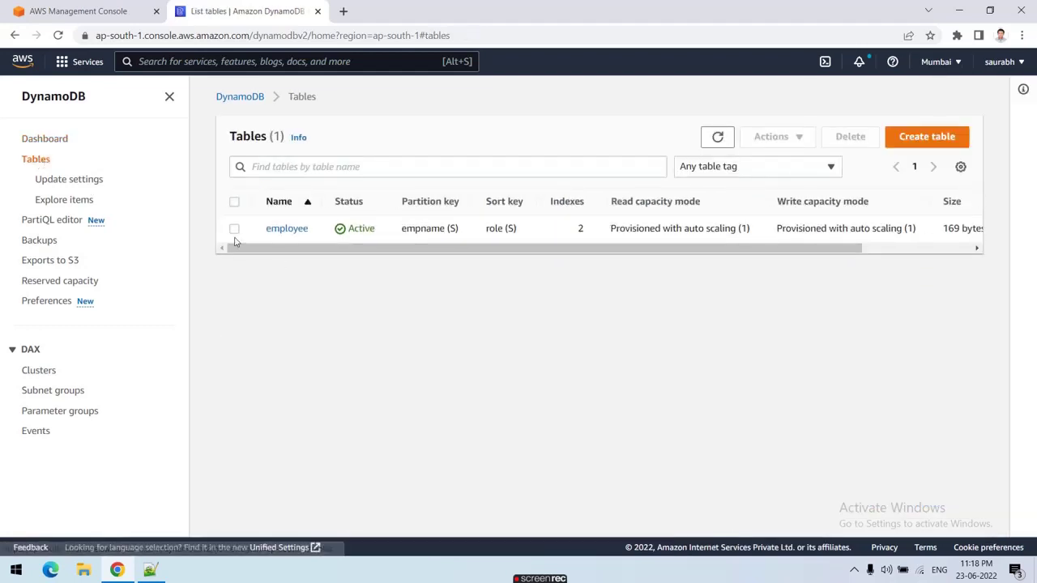
Delete the employee table together with its CloudWatch alarms, confirming with the word delete
click(234, 231)
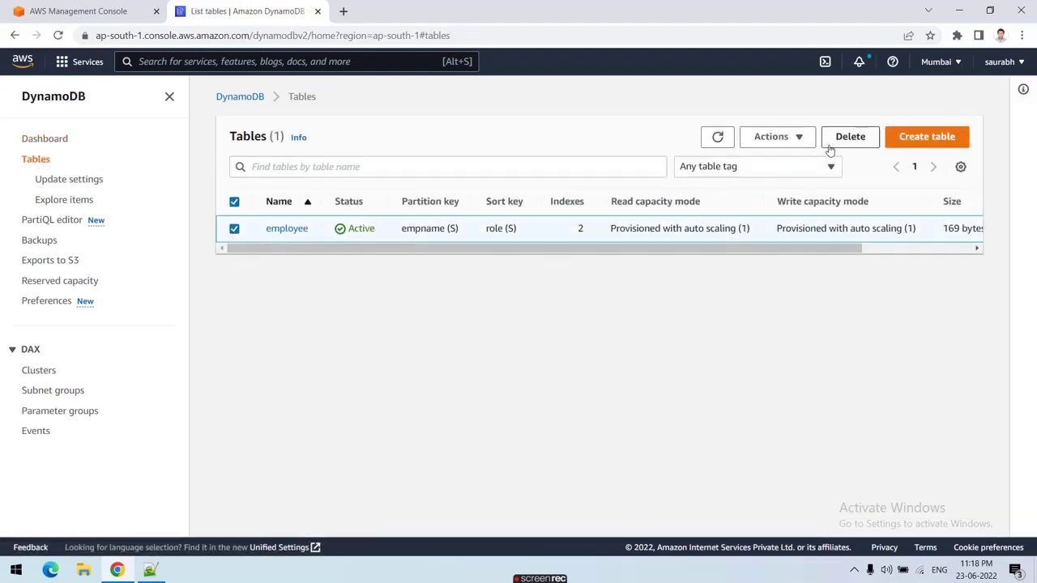
click(850, 137)
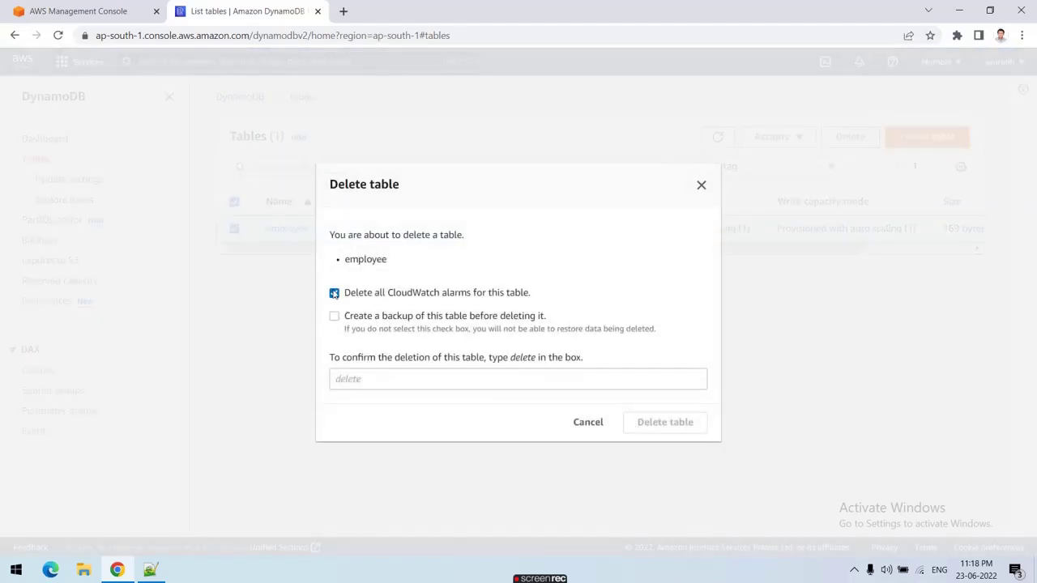
drag(511, 359, 472, 380)
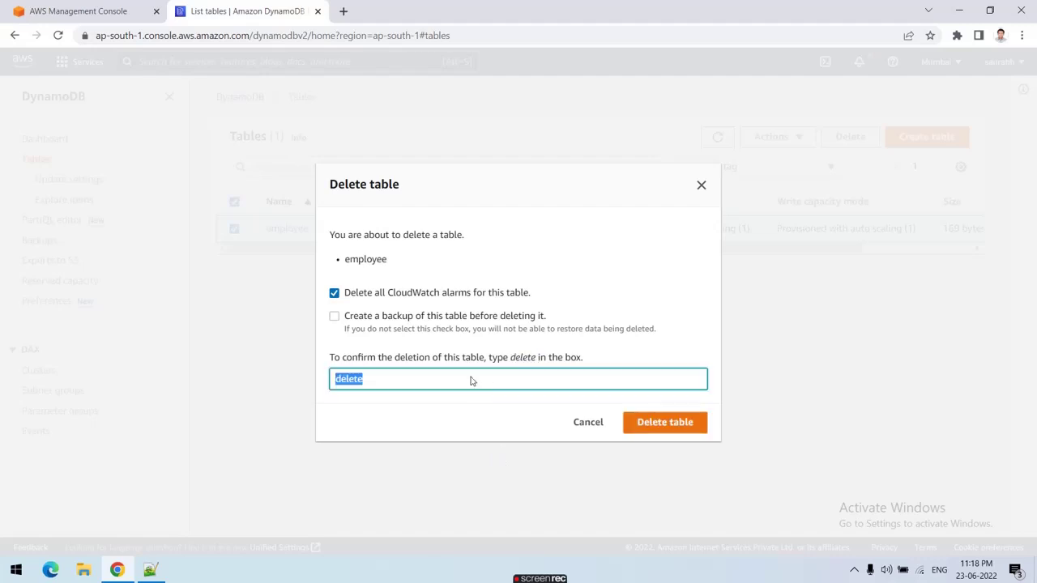
click(663, 426)
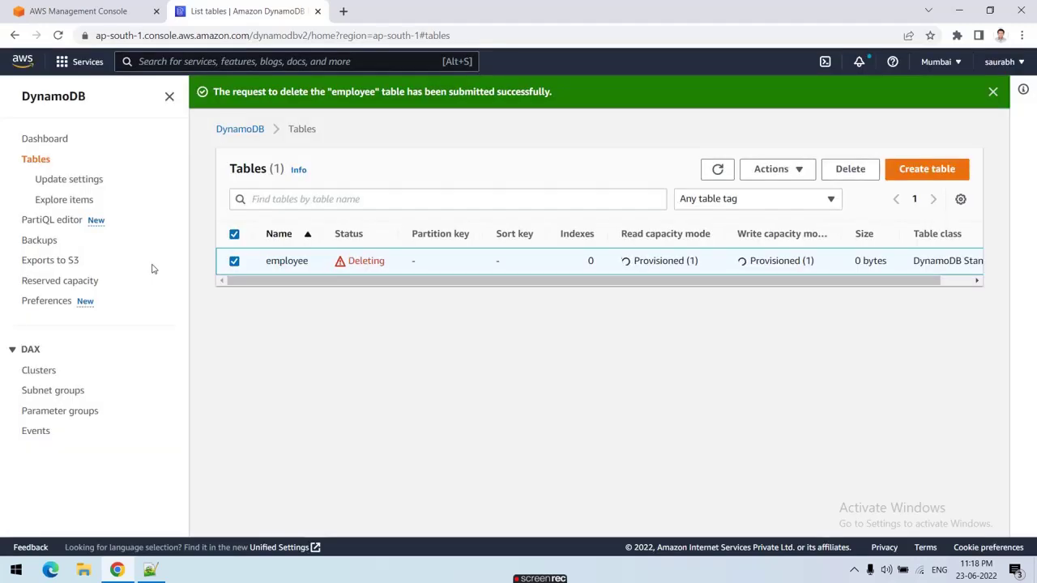
Return to the tables list and refresh it to check the employee table's deletion
click(55, 229)
click(73, 200)
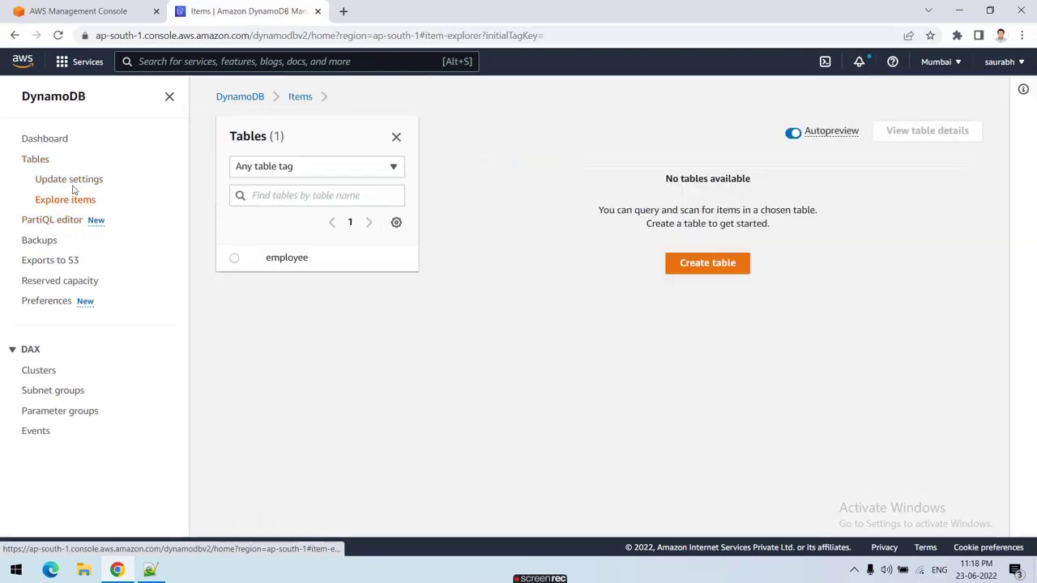
click(66, 183)
click(34, 160)
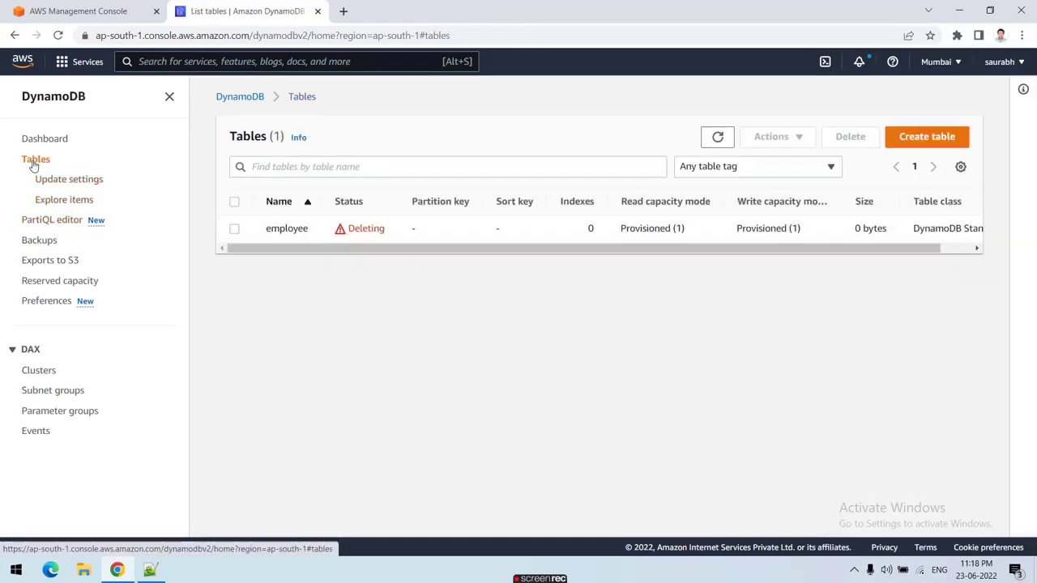
click(720, 139)
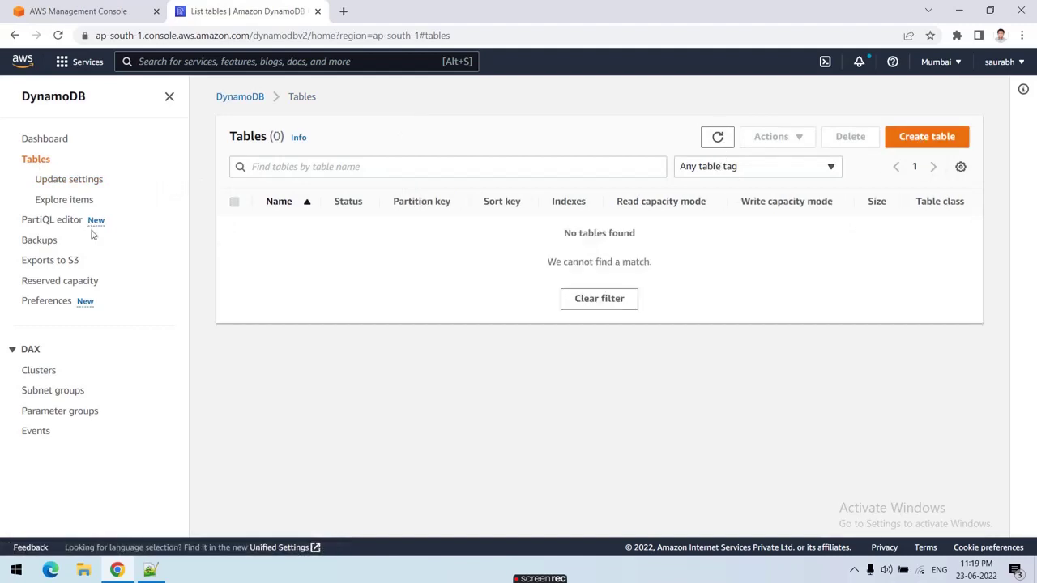
Open the form for creating a new DynamoDB table
click(921, 143)
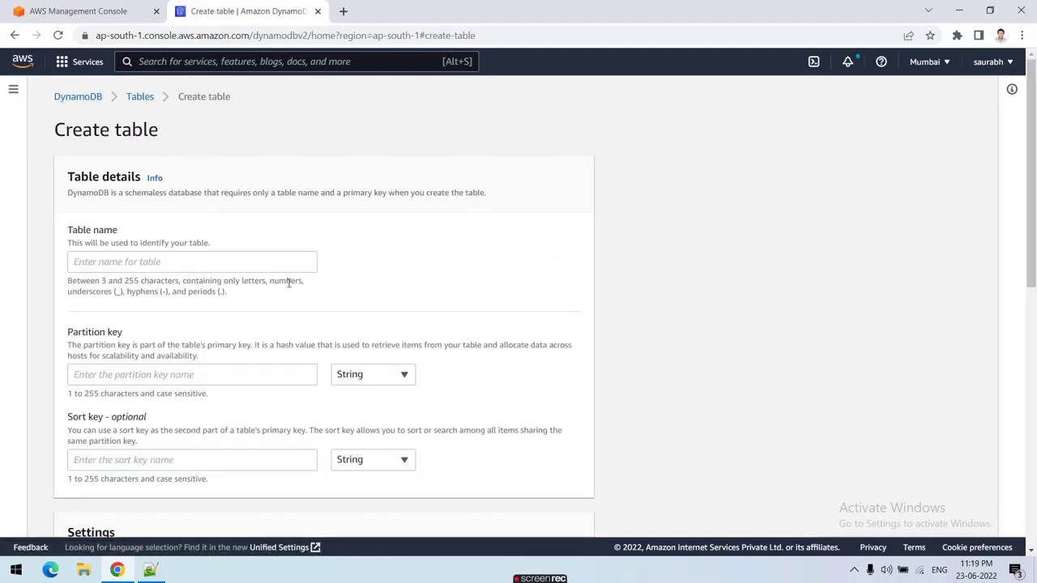
scroll(285, 288, down, 1)
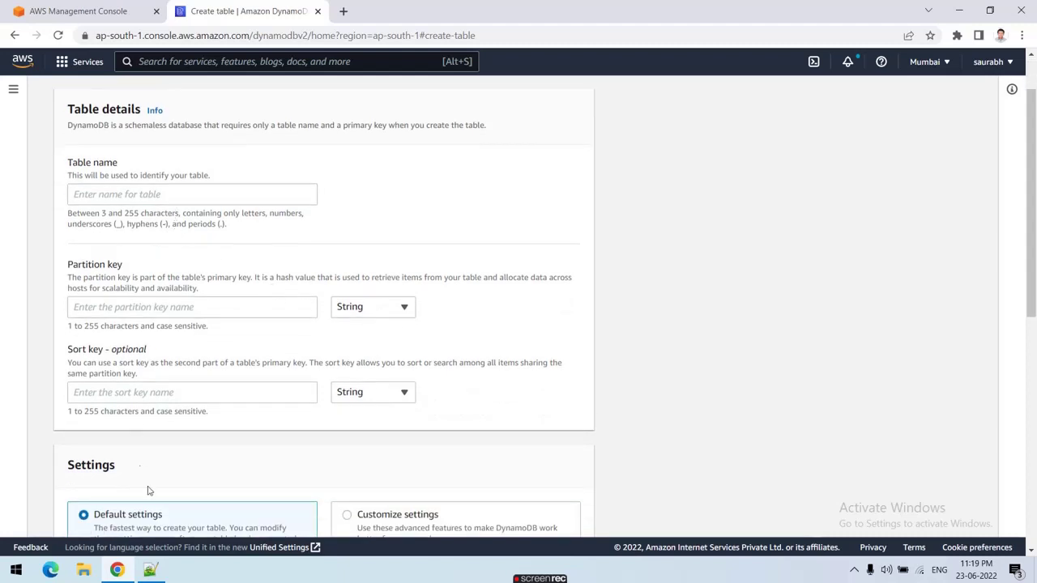
Switch to Notepad++ and review the empname, role, sal and dept attributes of the first record in sample_json.json
click(152, 571)
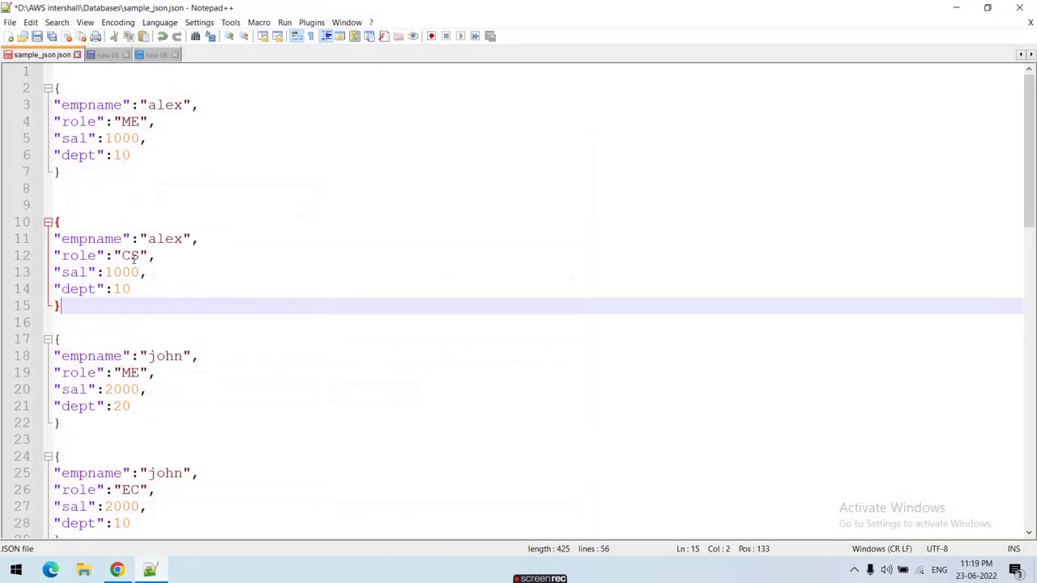
double_click(87, 106)
double_click(77, 122)
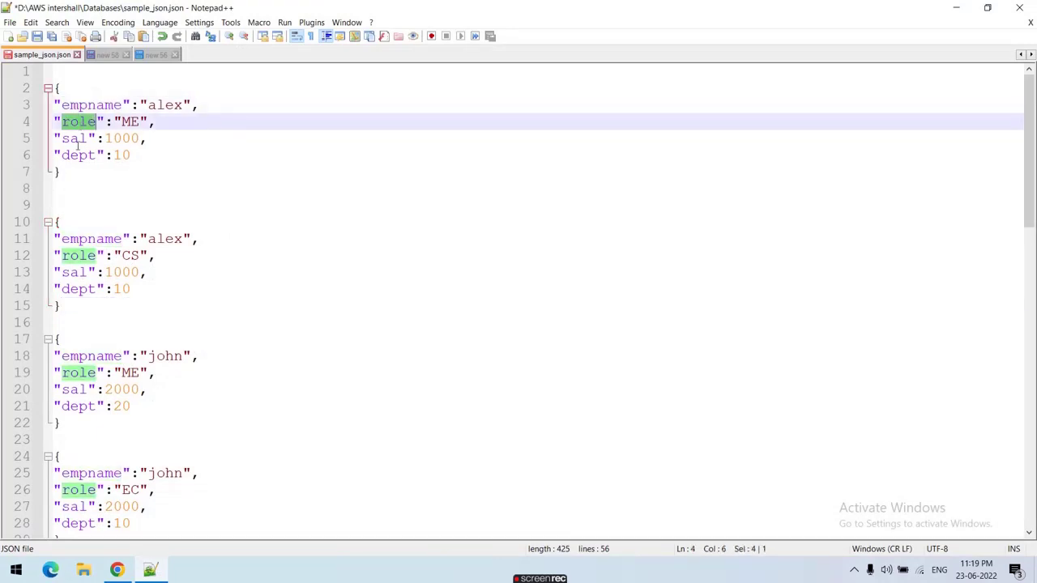
double_click(76, 139)
click(78, 158)
double_click(78, 157)
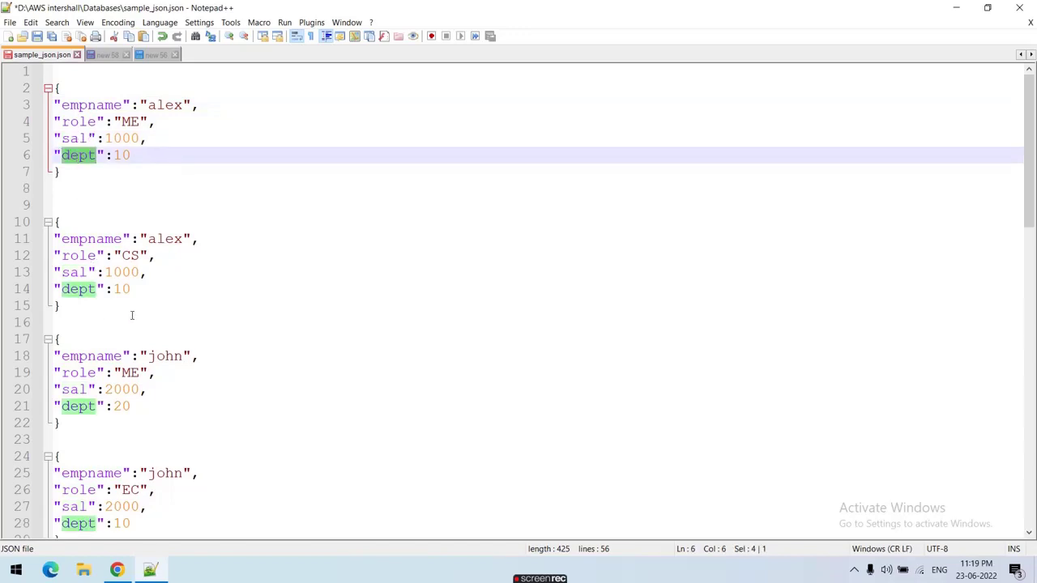
Switch back to Chrome and name the new table employee
click(117, 570)
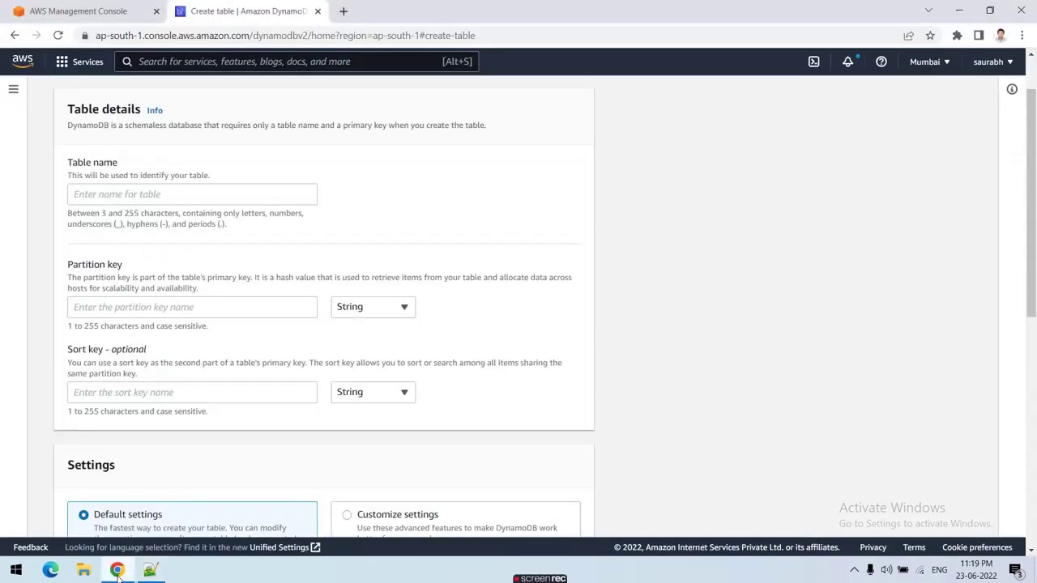
click(158, 196)
text(e)
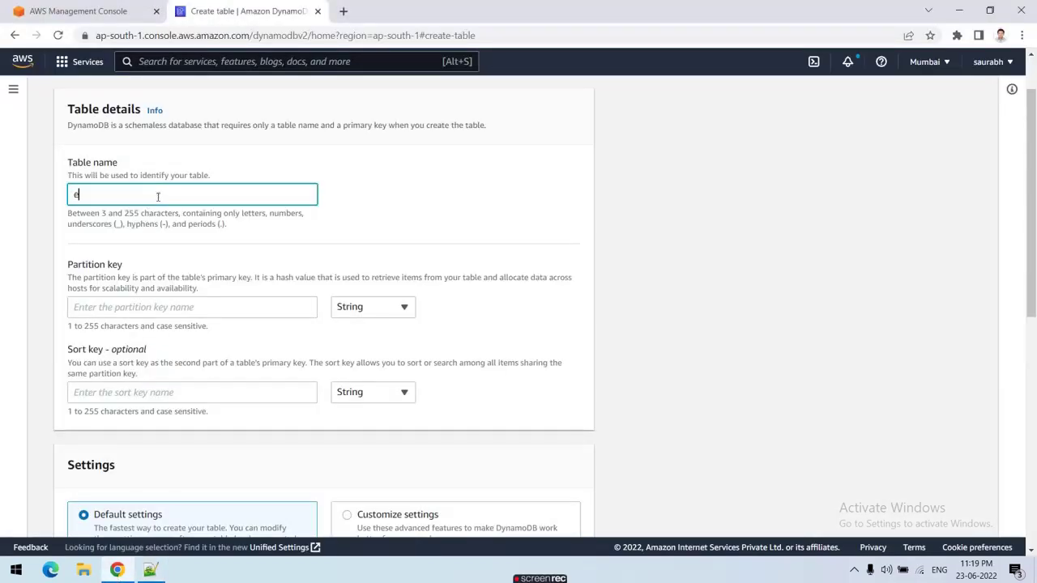
text(mployee)
Examine the partition key and optional sort key settings in the table details
click(132, 303)
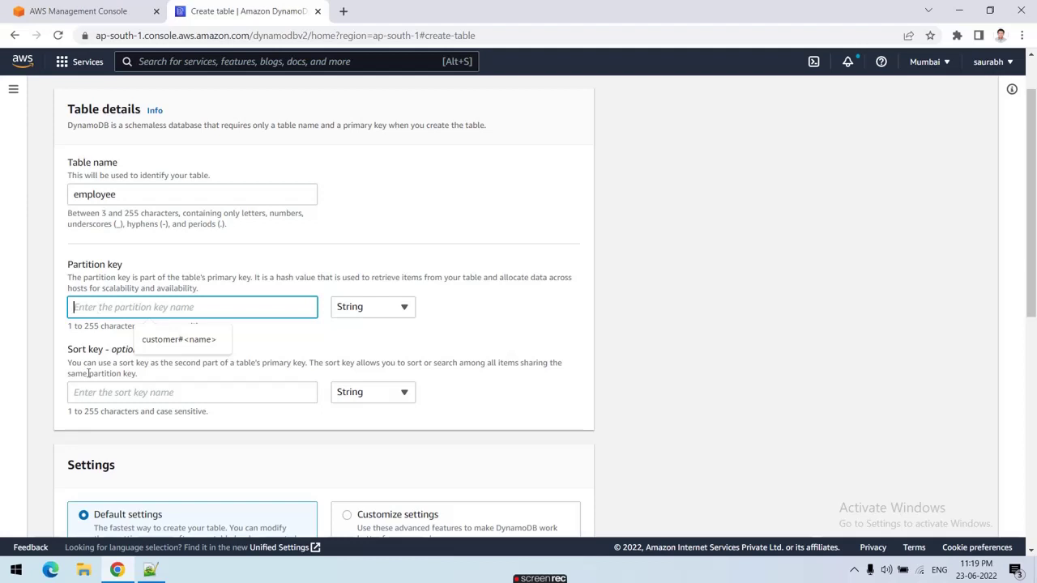
click(72, 354)
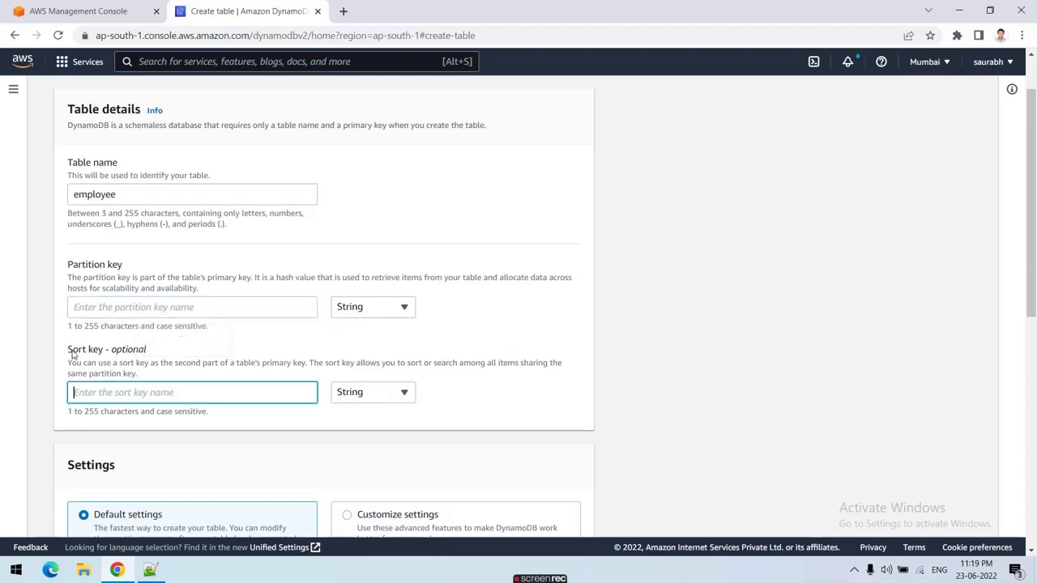
click(71, 269)
drag(71, 269, 122, 268)
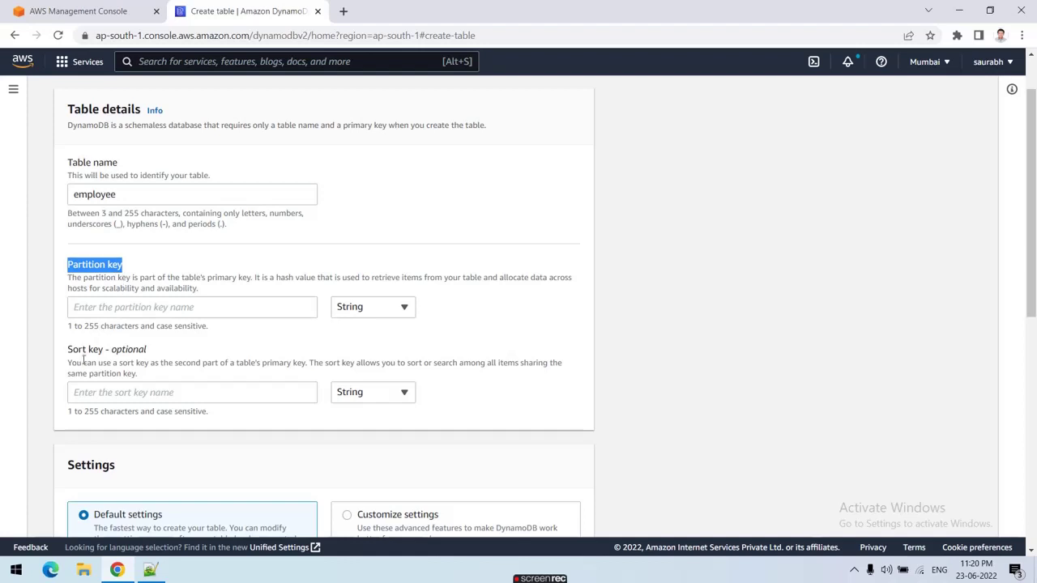
drag(67, 351, 105, 353)
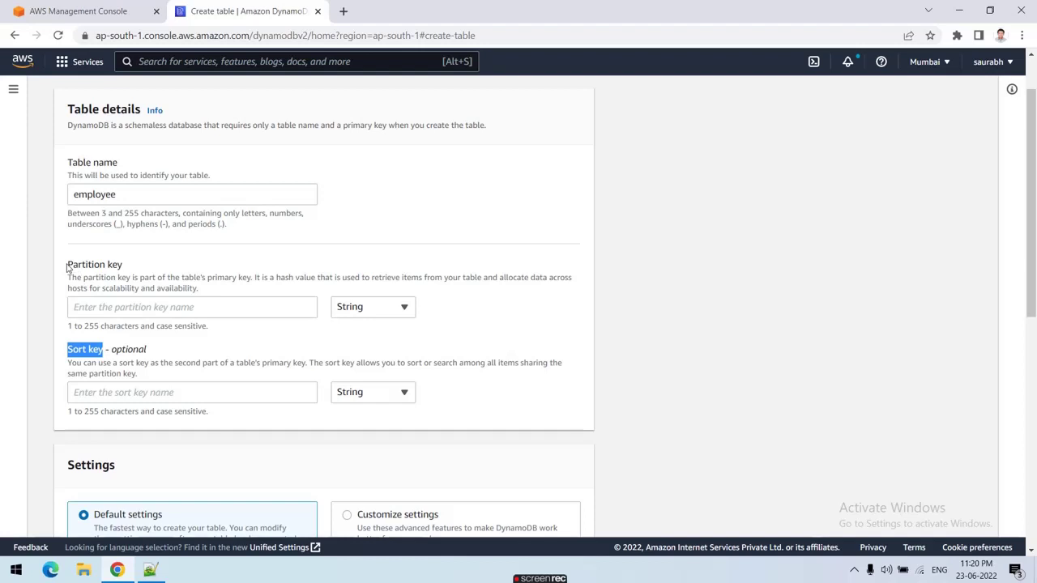
Copy the attribute name empname from sample_json.json in Notepad++ and enter it as the table's partition key
click(91, 308)
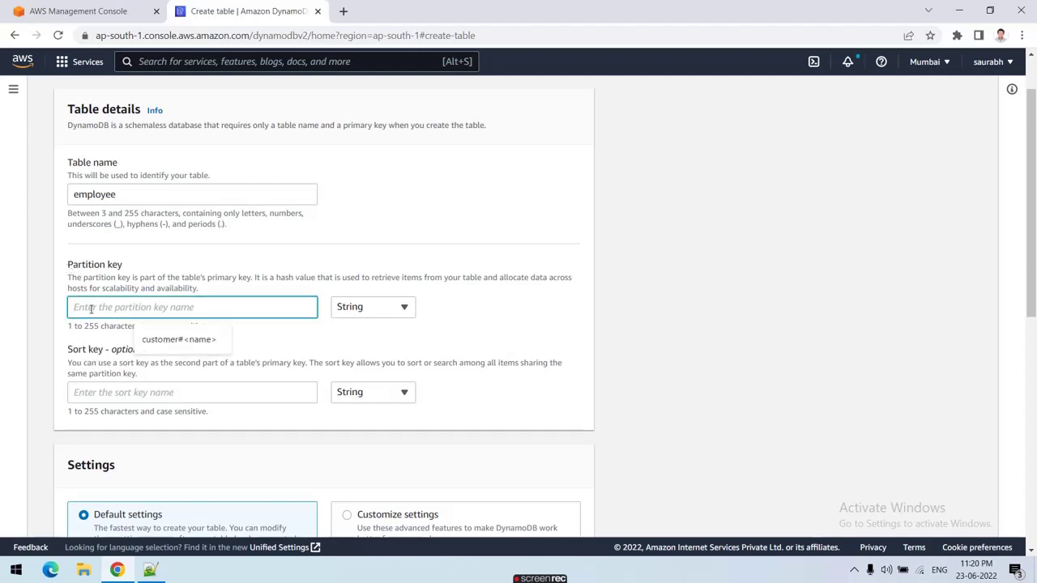
click(151, 571)
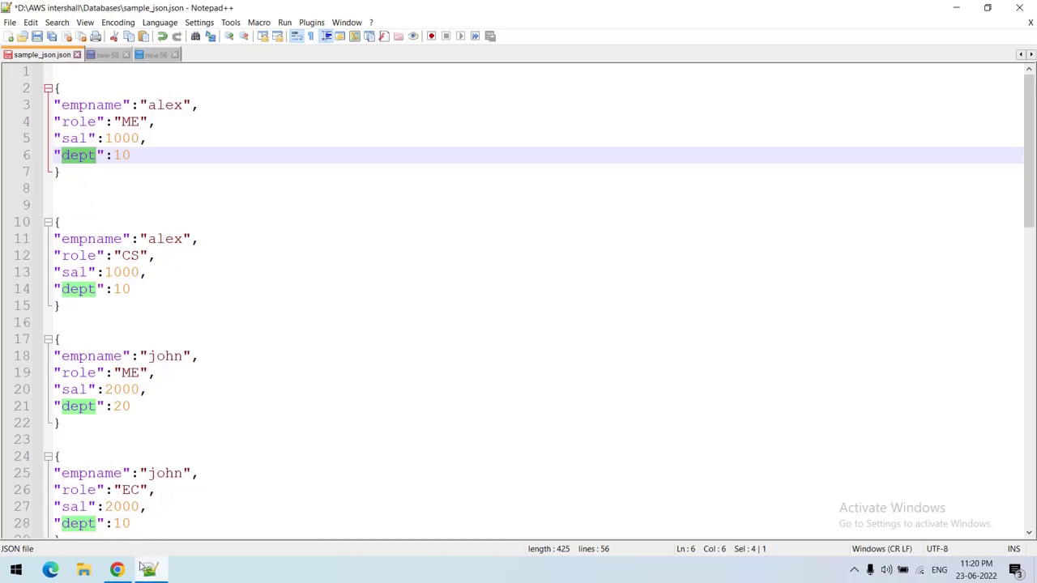
mouse_move(144, 567)
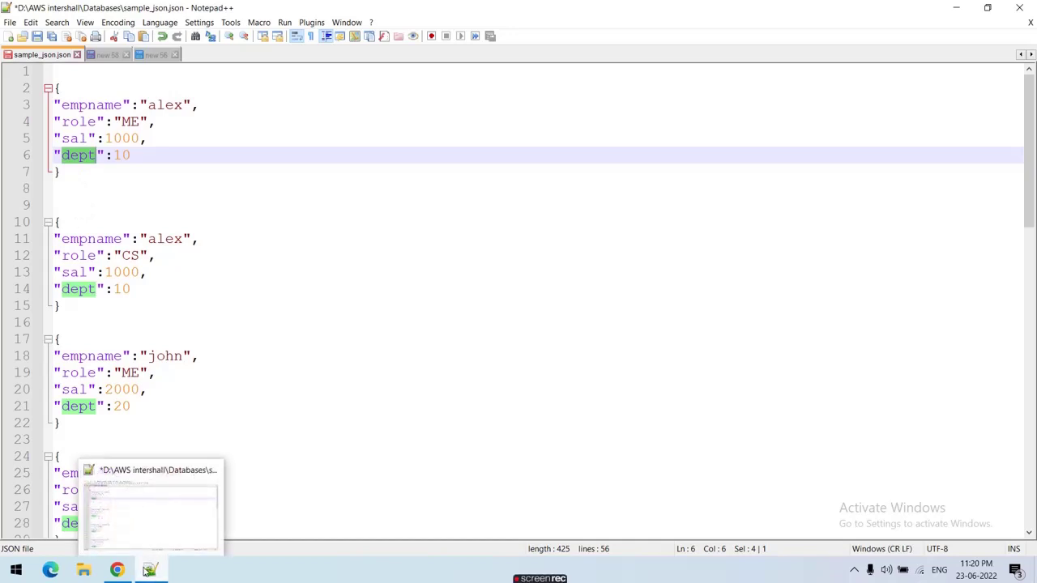
double_click(73, 105)
key(ctrl+c)
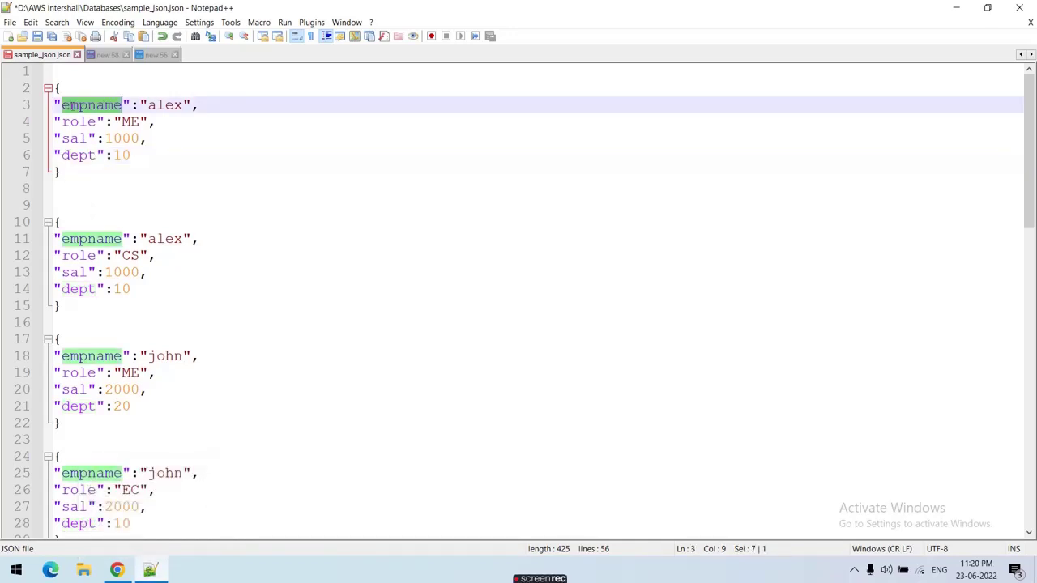
click(154, 572)
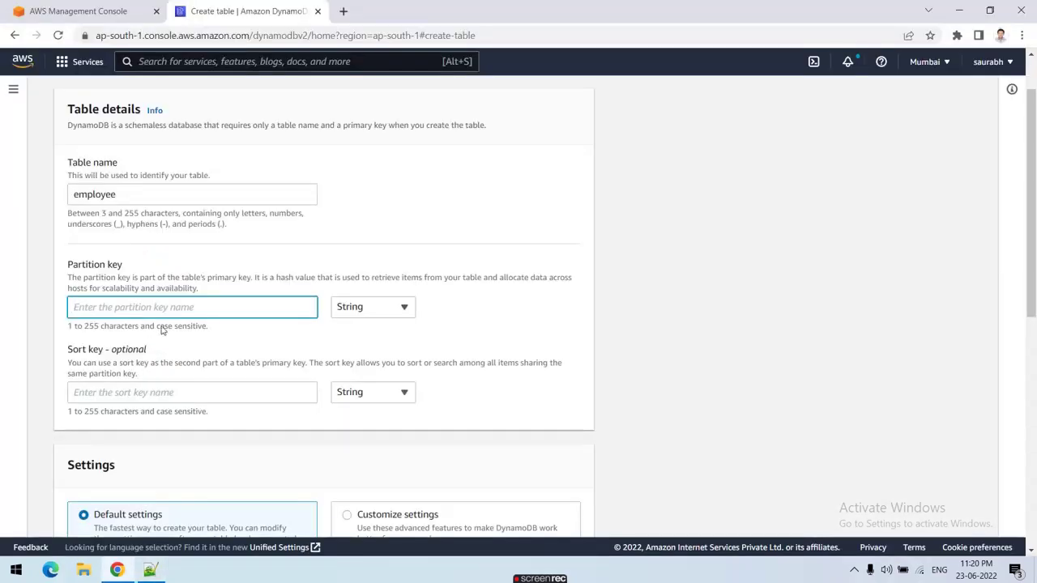
key(ctrl+v)
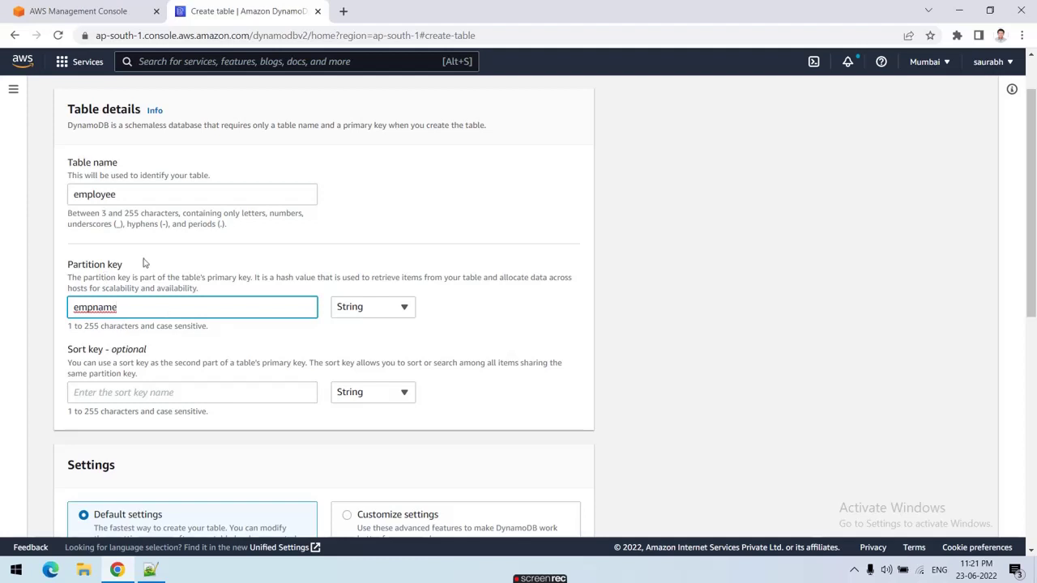
Switch to Notepad++ and examine the first record's attributes in sample_json.json to choose a suitable sort key
click(150, 570)
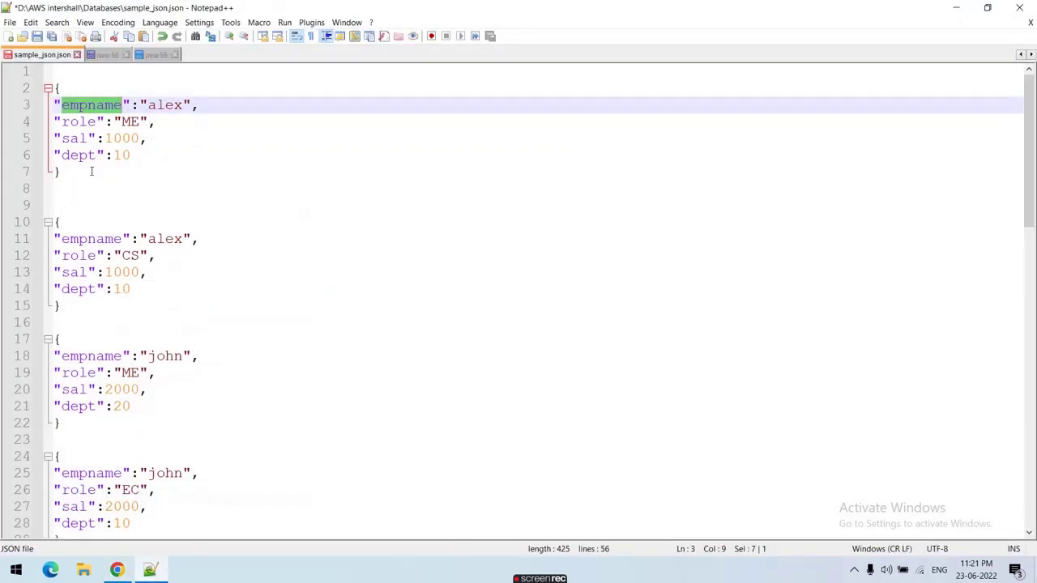
click(91, 171)
click(83, 123)
double_click(79, 155)
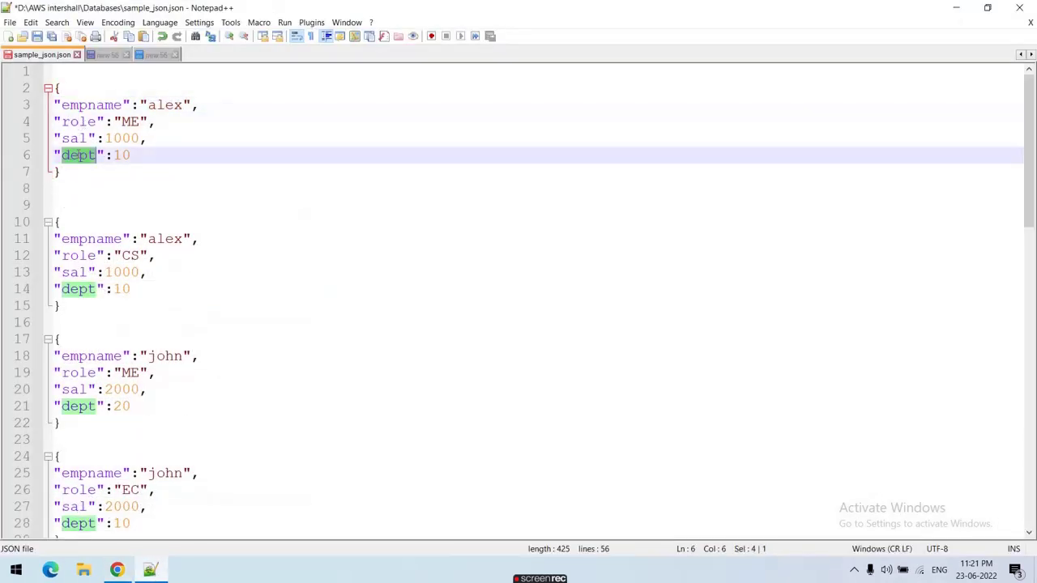
double_click(102, 104)
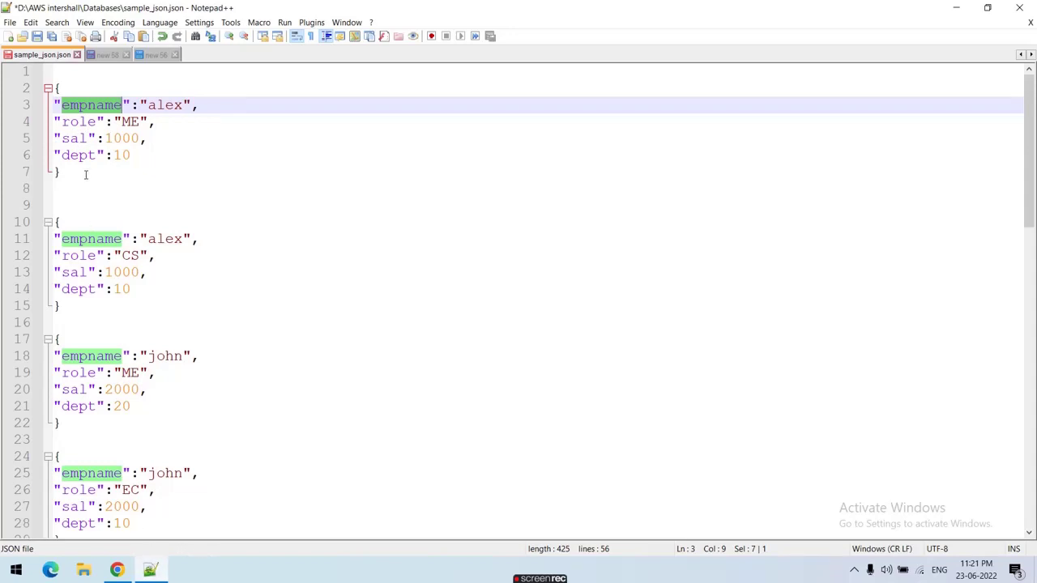
click(78, 111)
double_click(161, 105)
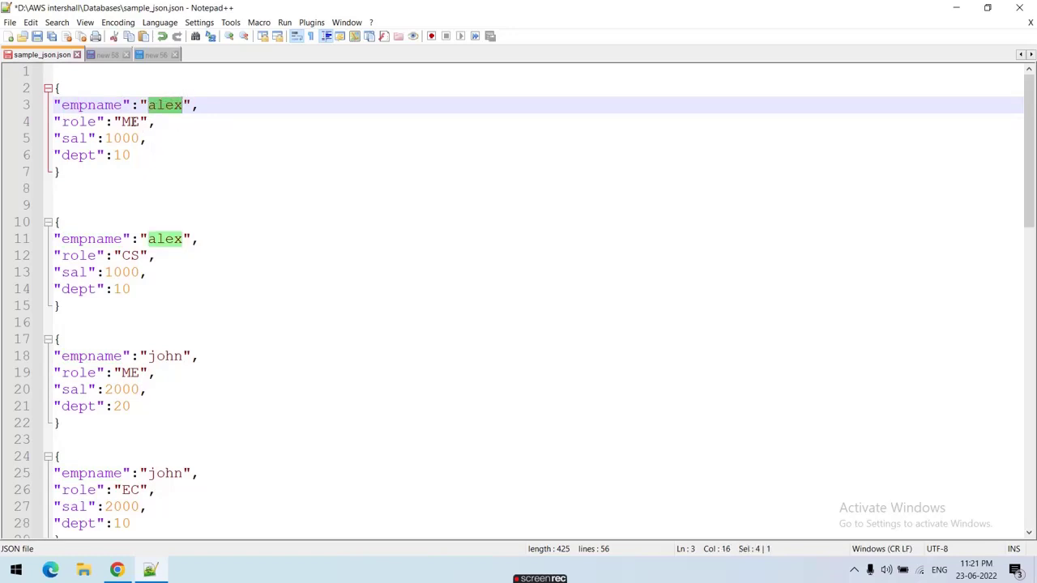
double_click(81, 122)
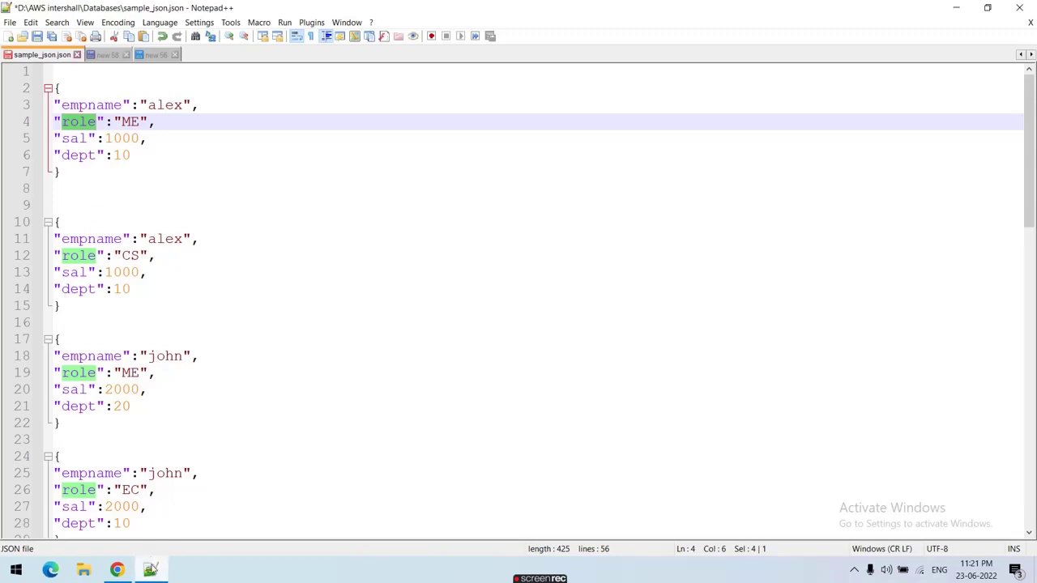
Copy the attribute name role from sample_json.json in Notepad++ and enter it as the table's sort key in Chrome
click(153, 570)
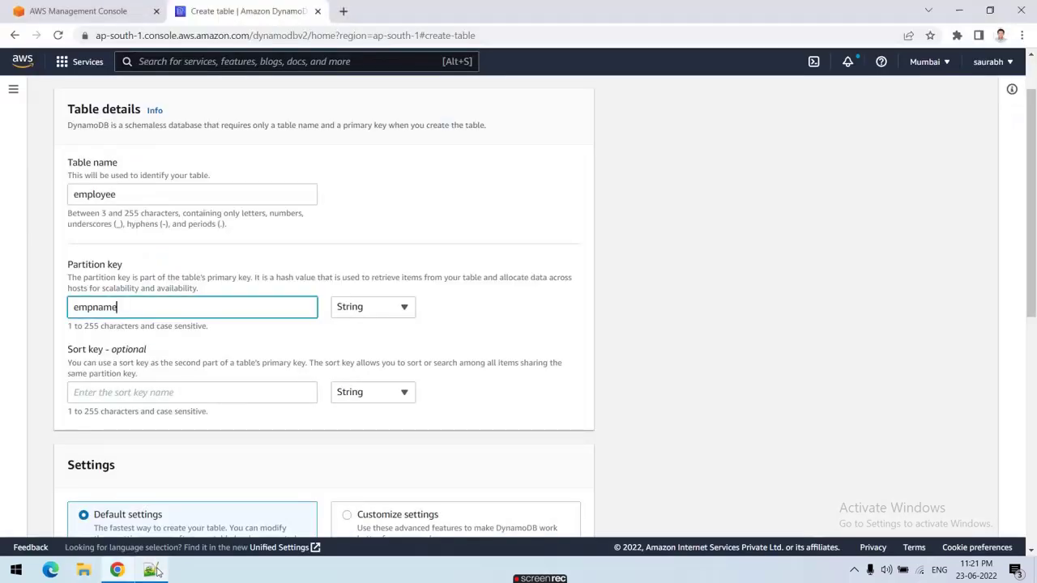
click(153, 570)
double_click(73, 121)
key(ctrl+c)
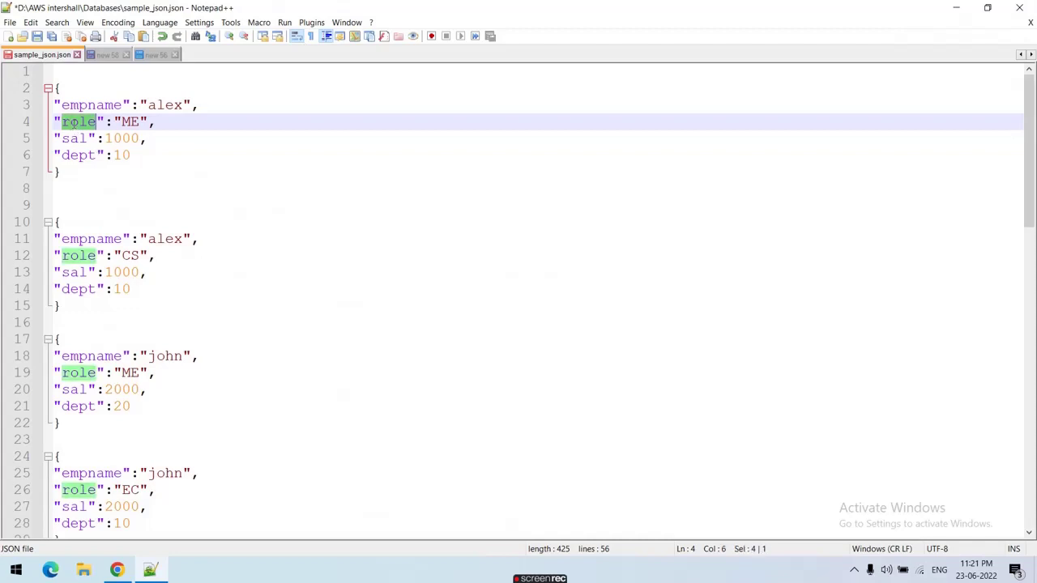
click(153, 570)
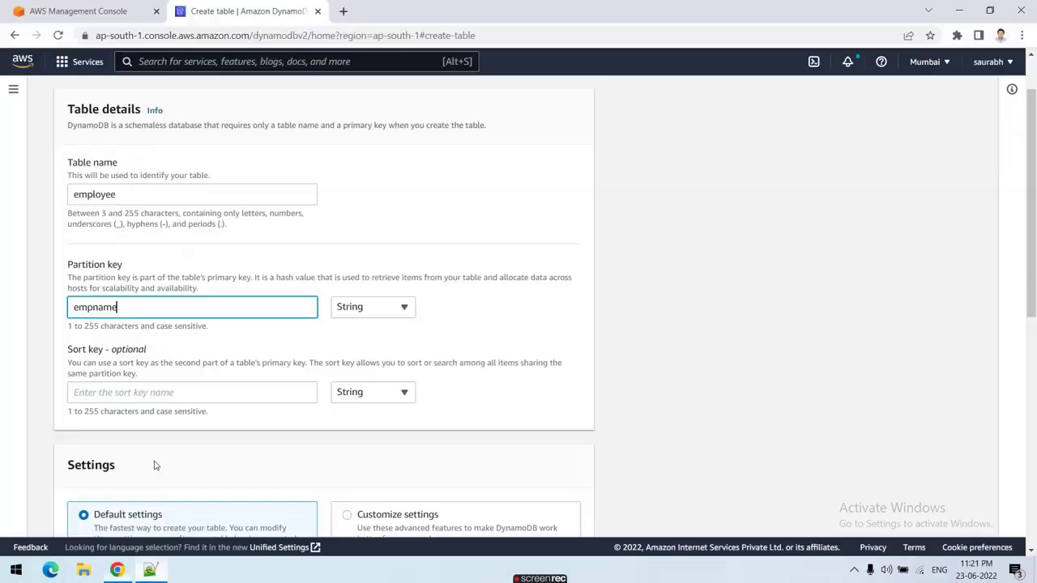
click(141, 394)
key(ctrl+v)
click(297, 456)
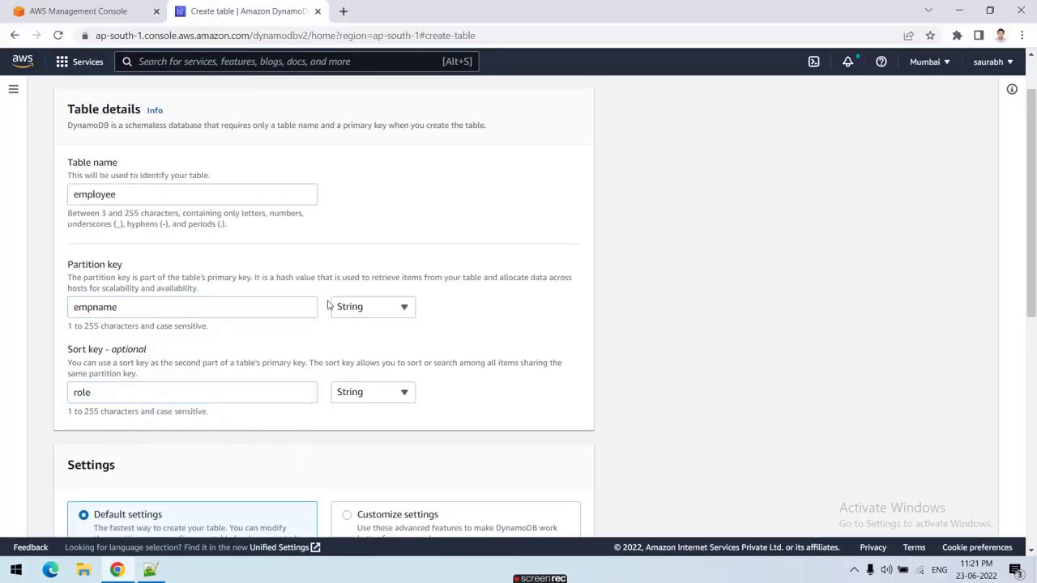
Examine the default table settings, particularly the read/write capacity mode and its provisioned units
scroll(300, 329, down, 3)
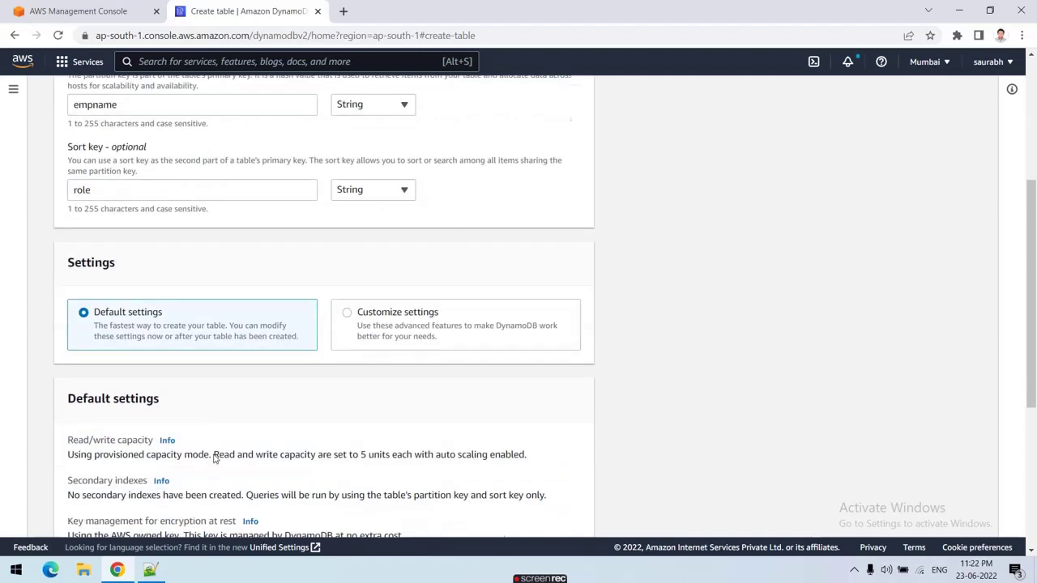
scroll(224, 366, down, 2)
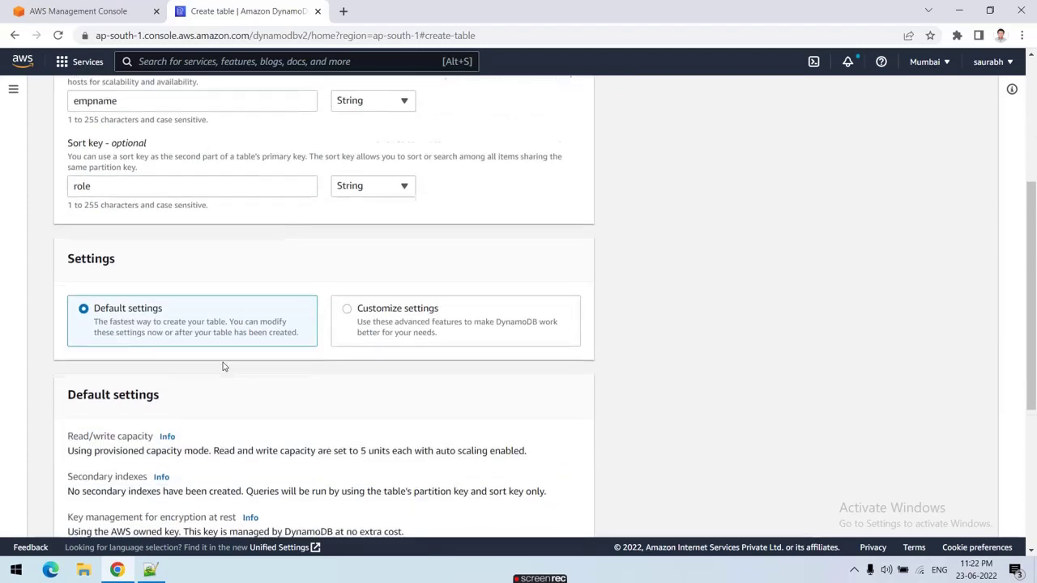
scroll(154, 268, up, 1)
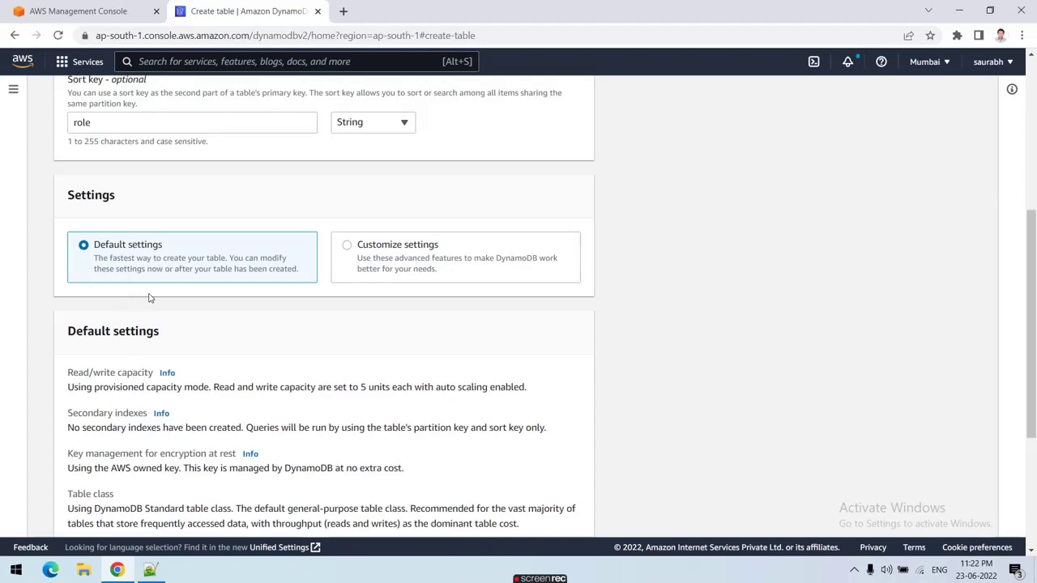
scroll(154, 301, down, 1)
scroll(156, 305, down, 1)
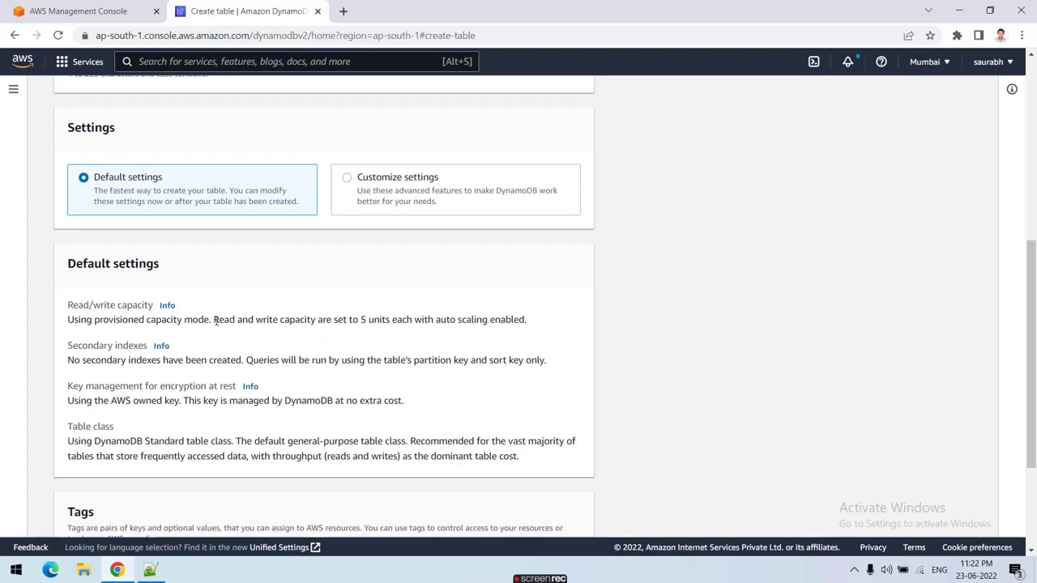
drag(214, 321, 316, 321)
click(226, 320)
mouse_move(360, 319)
mouse_down()
mouse_move(404, 321)
mouse_move(366, 322)
mouse_up()
click(362, 321)
click(371, 336)
Switch the table to customized settings and choose the DynamoDB Standard-IA table class
click(346, 179)
scroll(256, 304, down, 2)
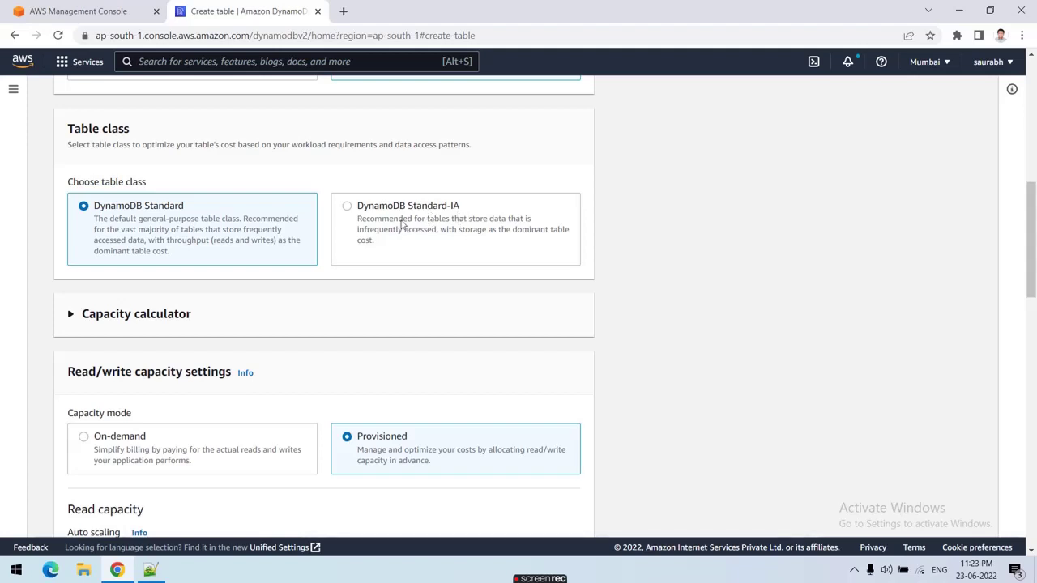
click(347, 208)
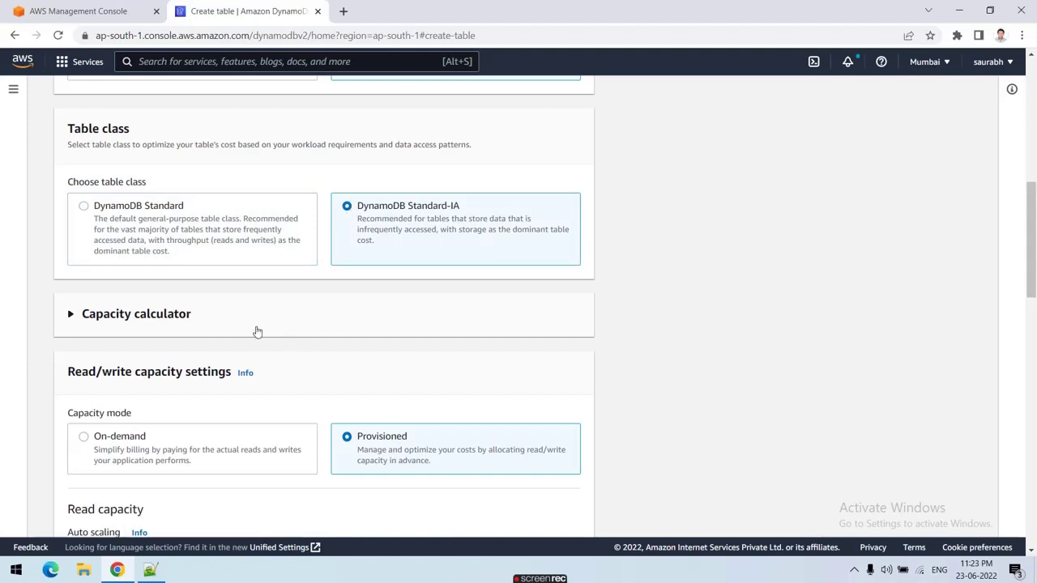
Try the On-demand capacity mode in the read/write capacity settings, and return to Provisioned
scroll(256, 332, down, 2)
scroll(143, 308, down, 1)
scroll(122, 267, up, 2)
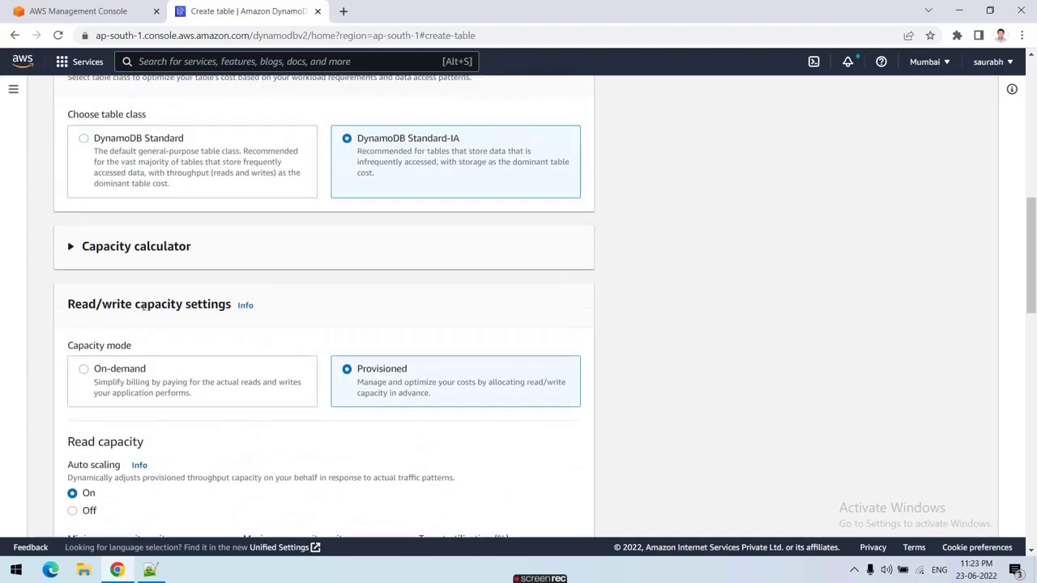
scroll(77, 209, down, 3)
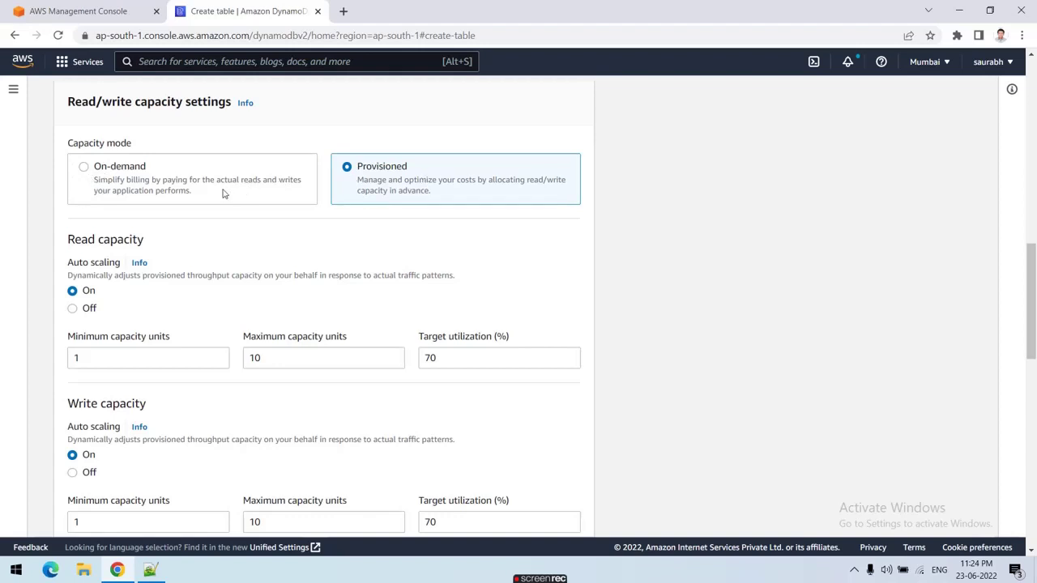
click(84, 167)
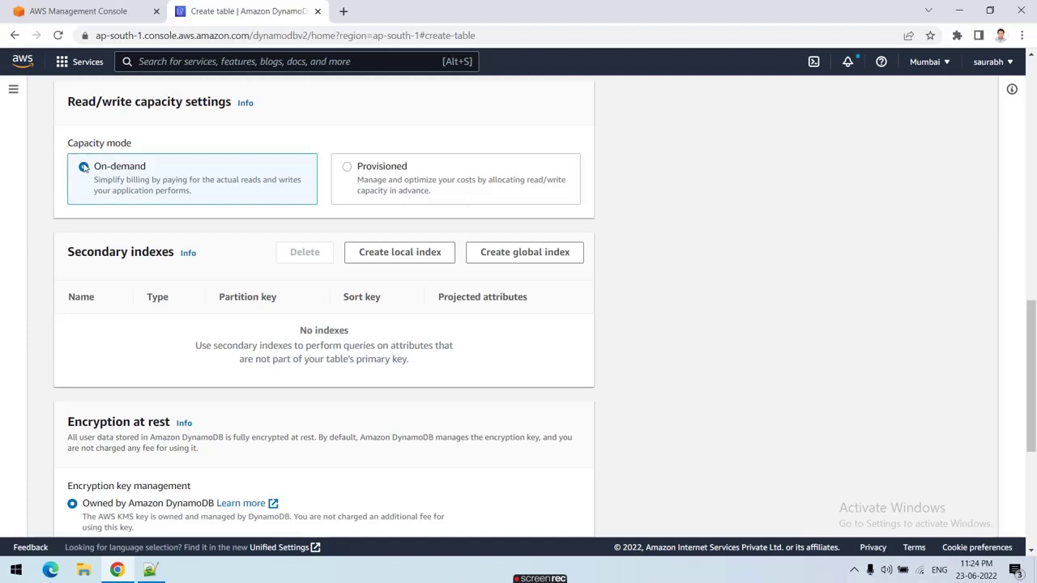
click(347, 168)
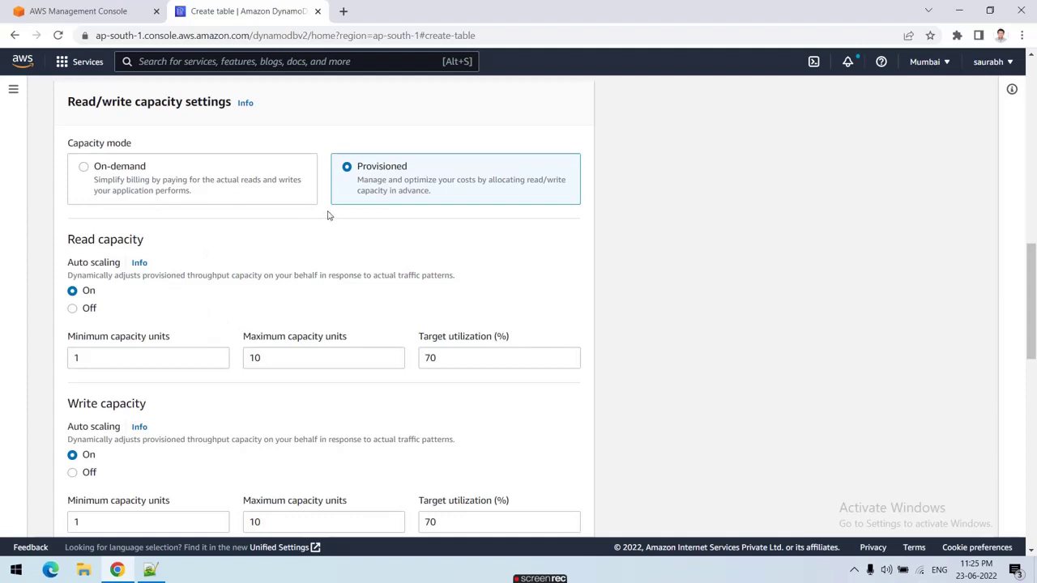
Examine the capacity and secondary indexes sections, and review the table's partition key and sort key
scroll(326, 258, down, 2)
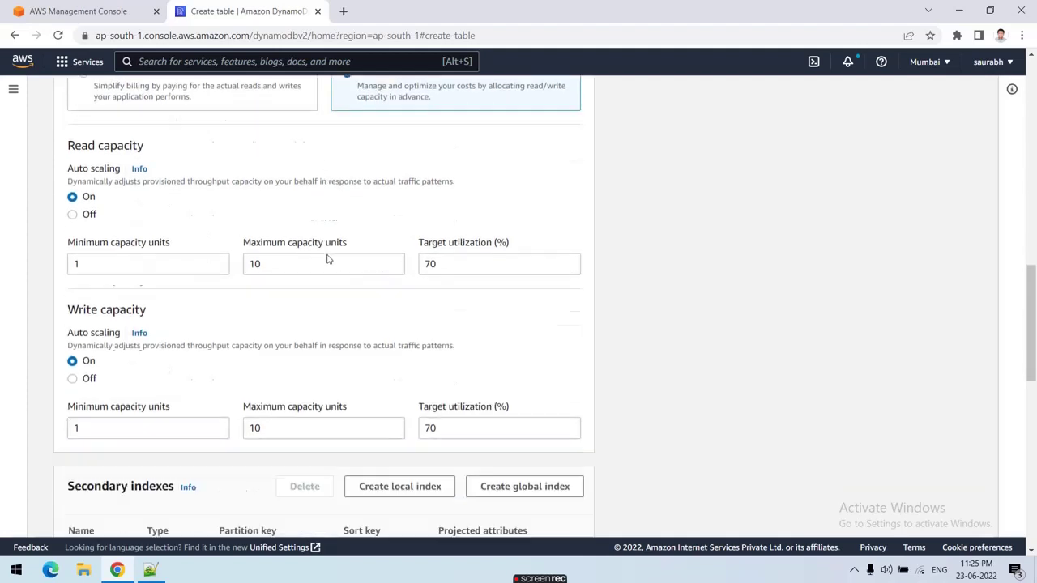
scroll(320, 264, down, 2)
scroll(243, 266, down, 1)
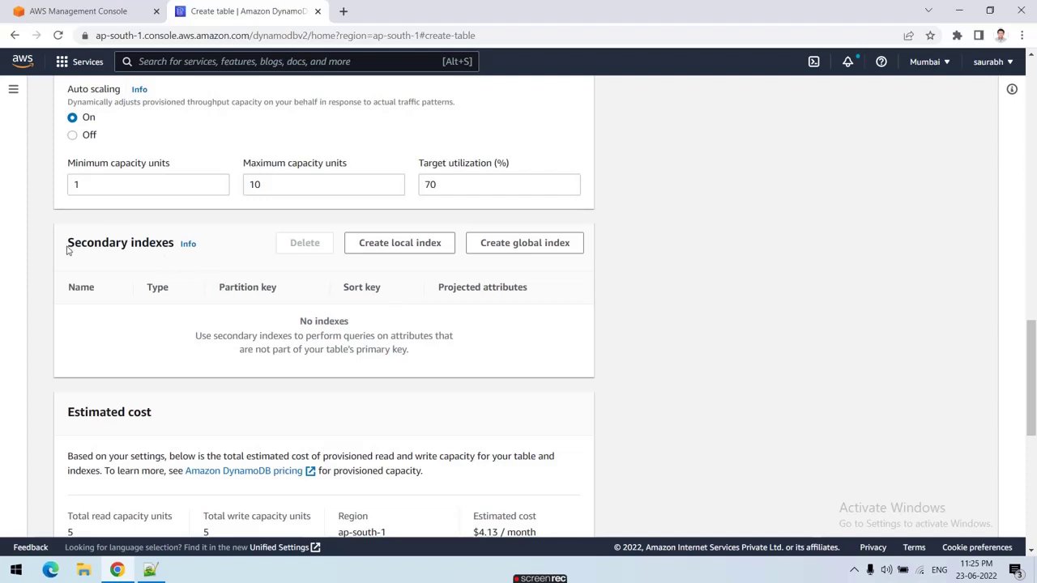
scroll(67, 250, up, 6)
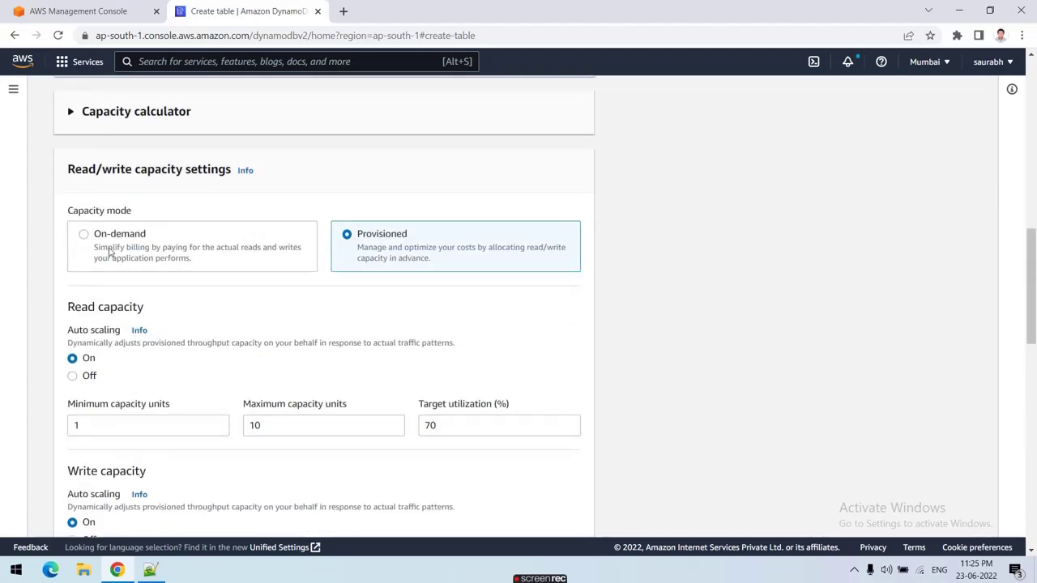
scroll(111, 253, up, 8)
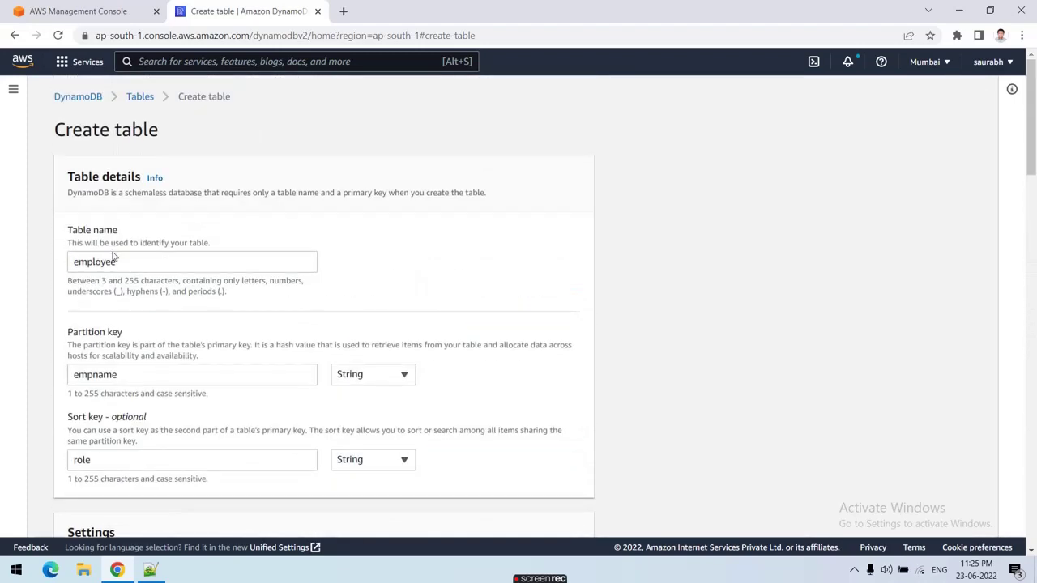
scroll(124, 293, down, 1)
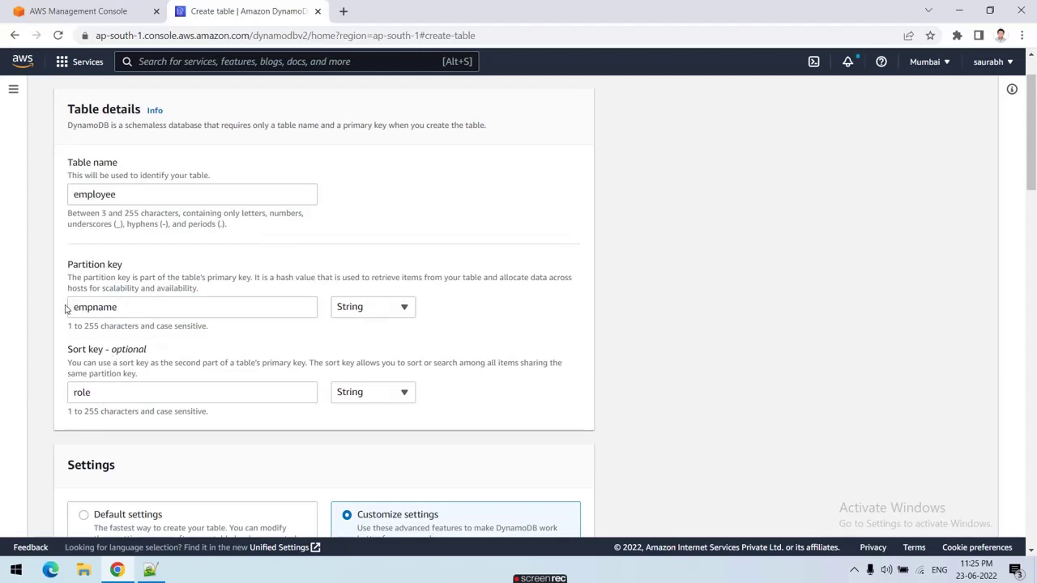
drag(71, 307, 119, 309)
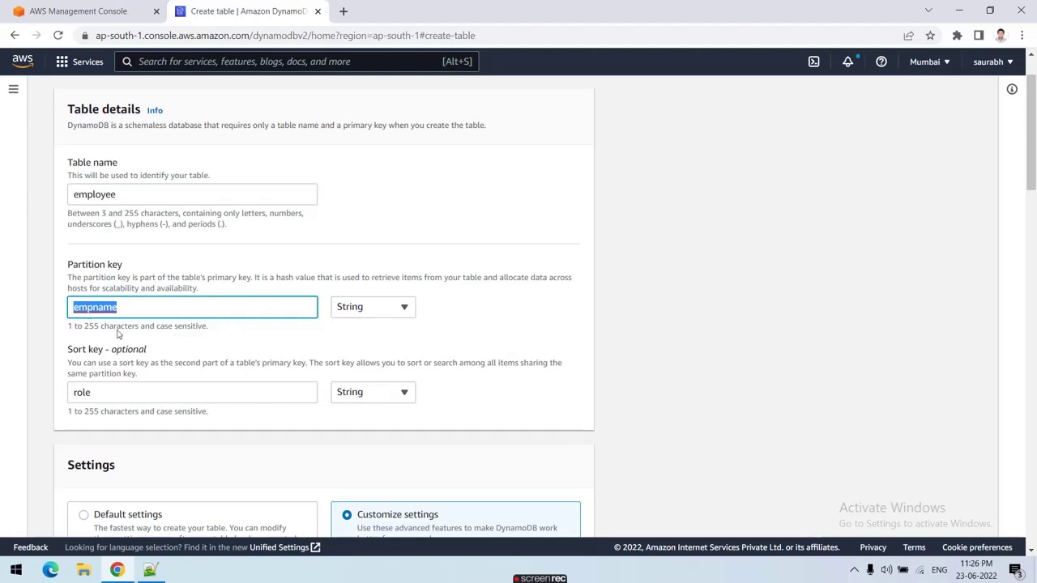
scroll(123, 308, down, 2)
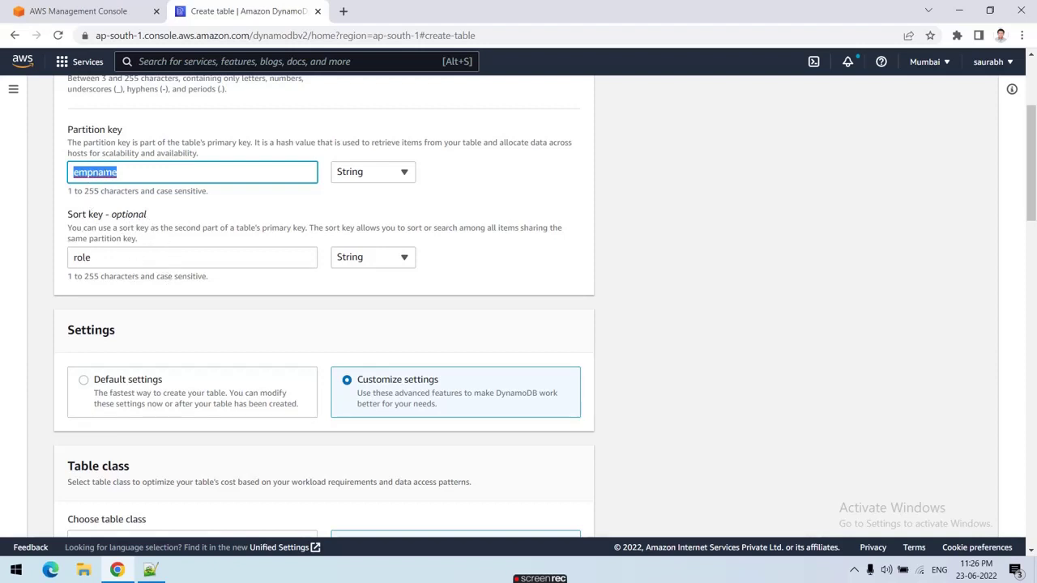
drag(97, 258, 74, 258)
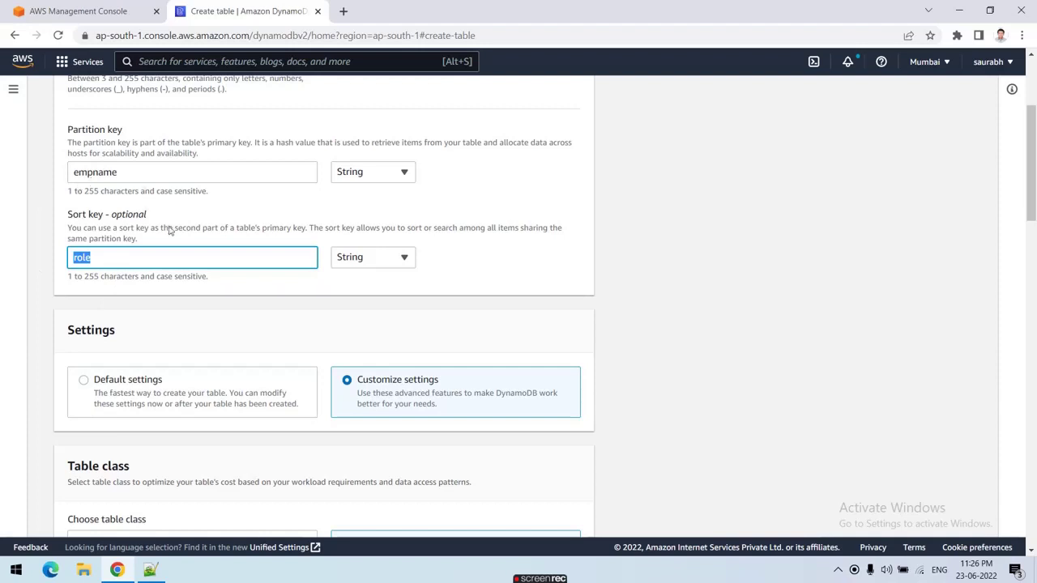
scroll(122, 279, down, 1)
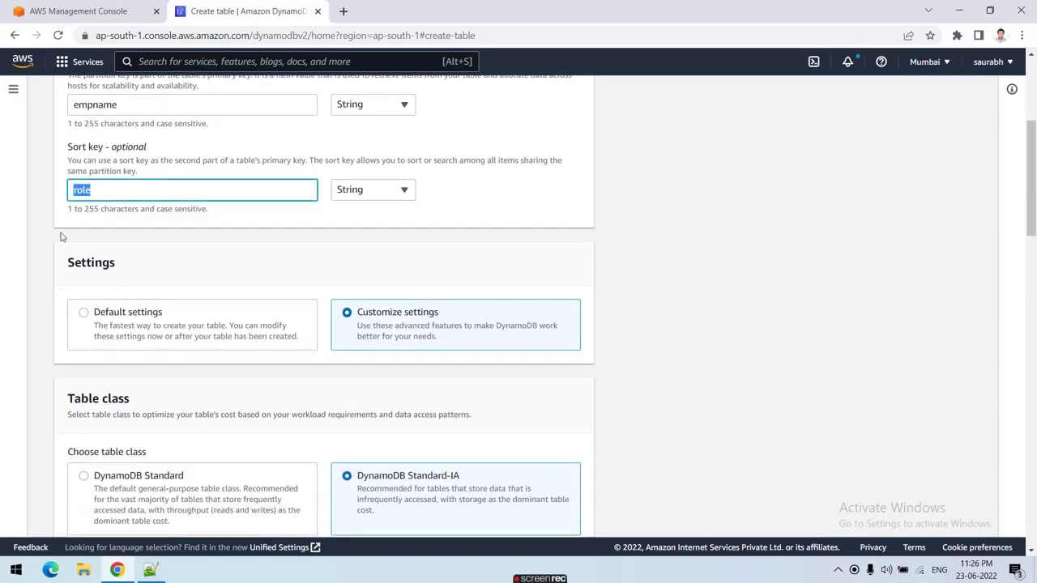
scroll(61, 223, up, 1)
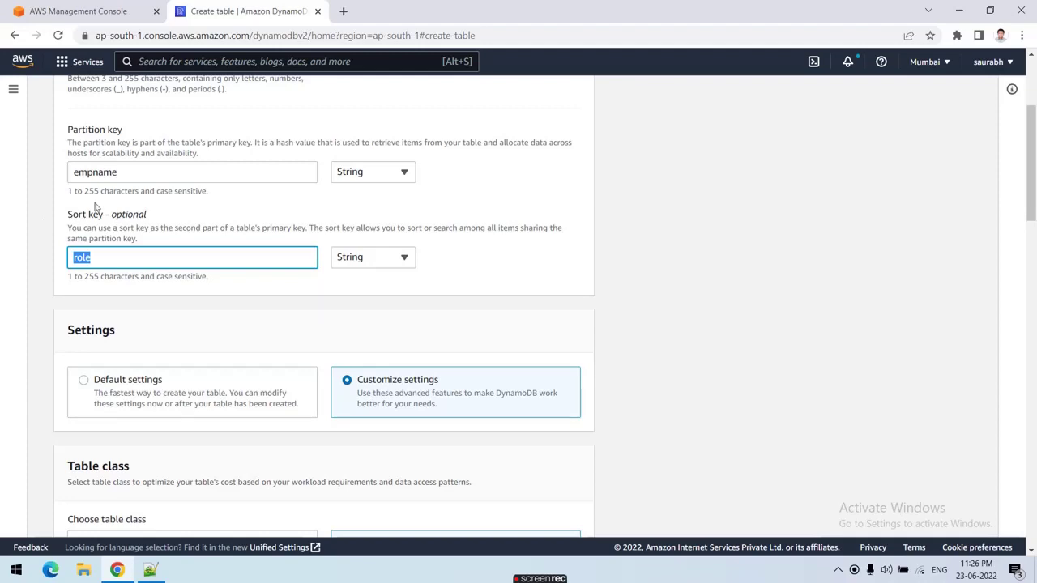
Switch to Notepad++ and examine the dept and empname attributes of the first record in sample_json.json
click(158, 574)
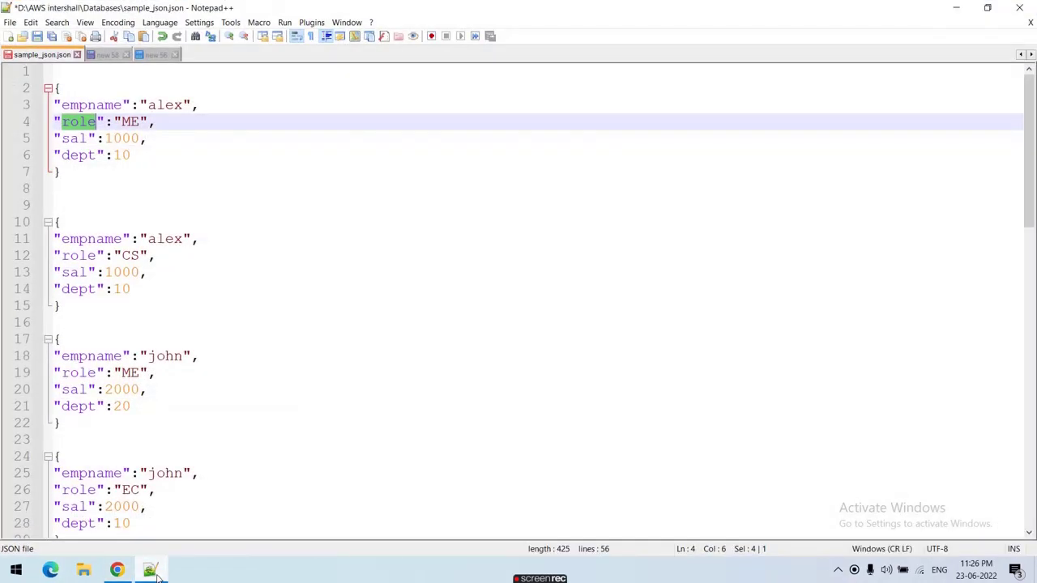
double_click(74, 155)
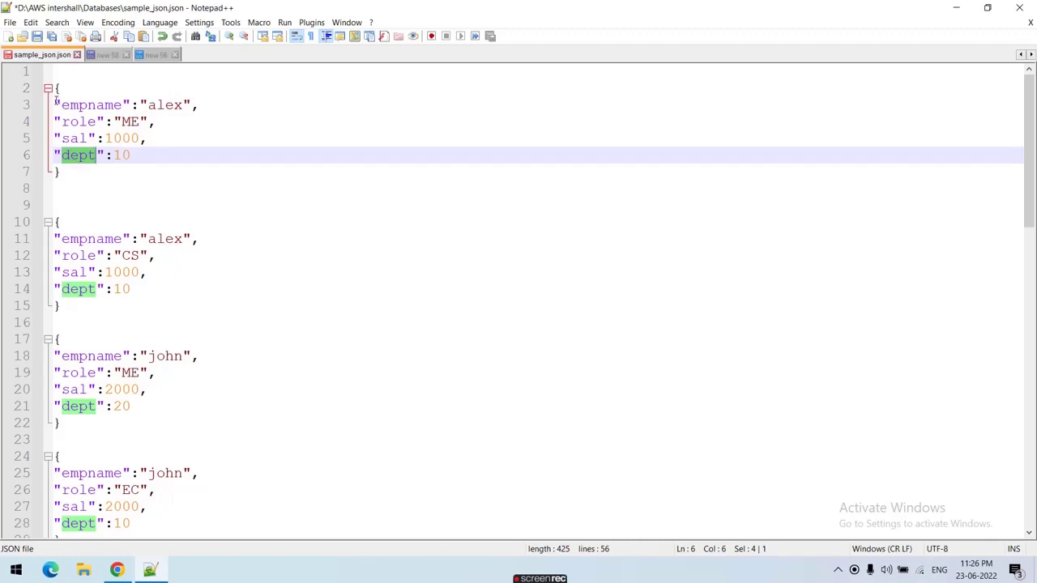
drag(54, 106, 203, 106)
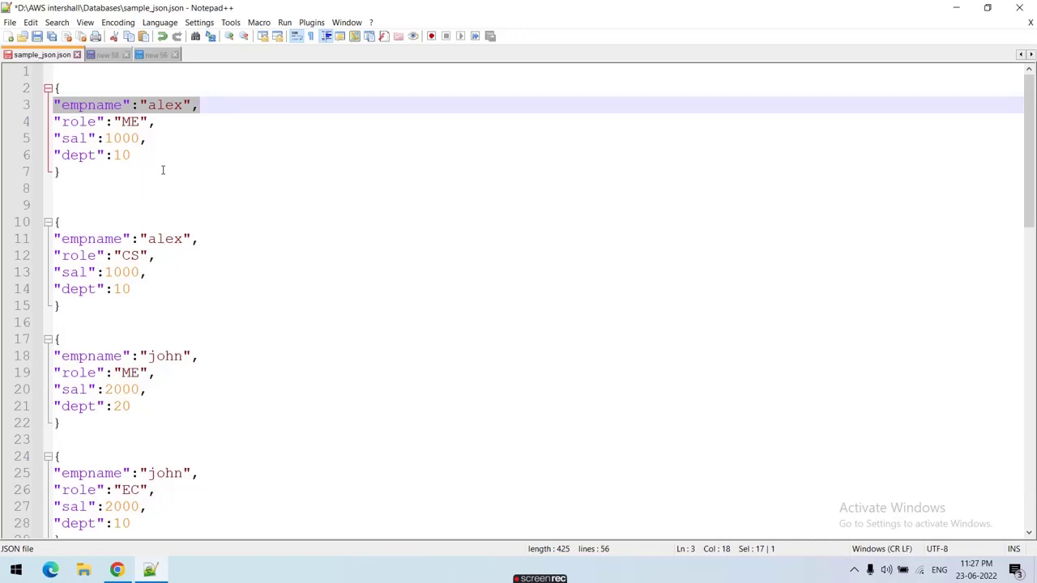
Switch back to Chrome and compare the local and global secondary index options with the table's partition and sort keys
click(118, 571)
scroll(104, 522, down, 5)
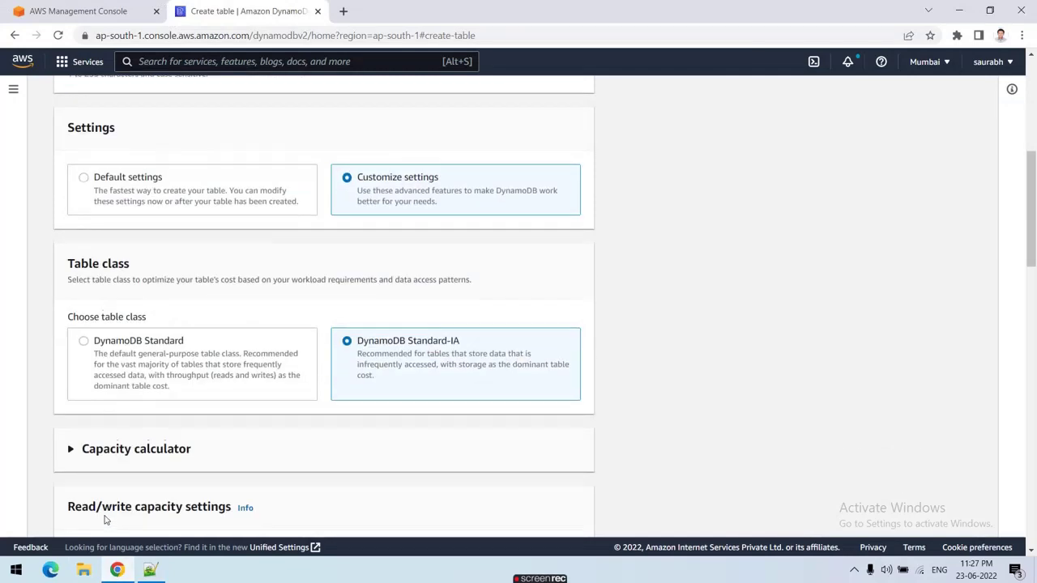
scroll(101, 514, down, 7)
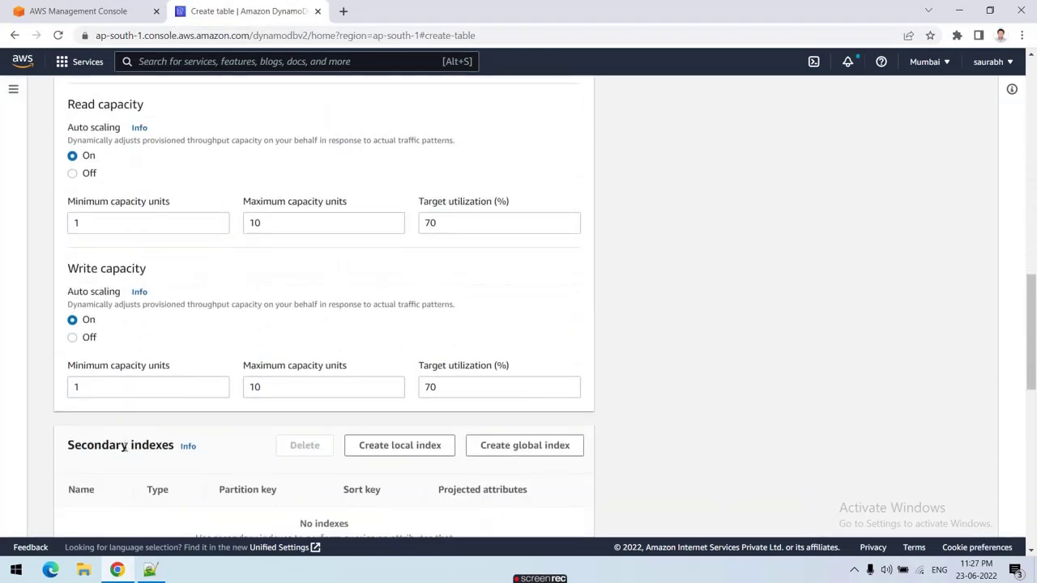
scroll(113, 490, down, 2)
scroll(54, 325, up, 1)
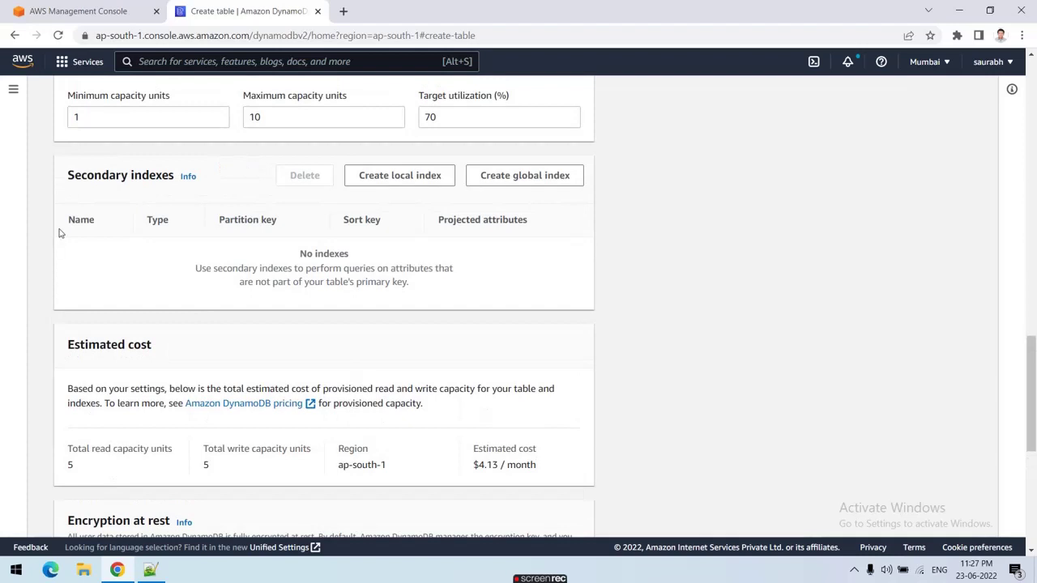
drag(66, 178, 81, 176)
scroll(518, 289, up, 5)
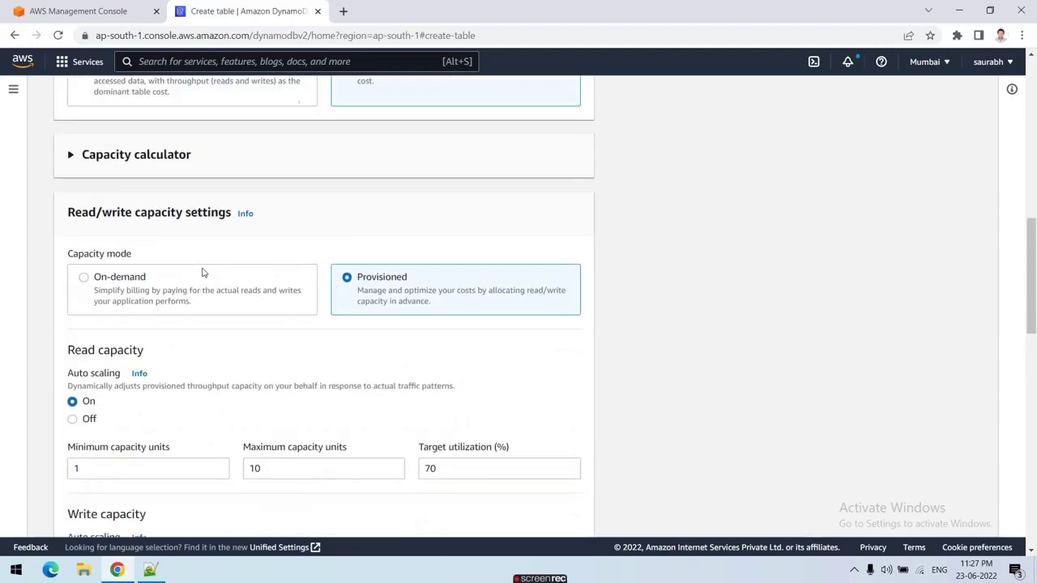
scroll(121, 381, up, 8)
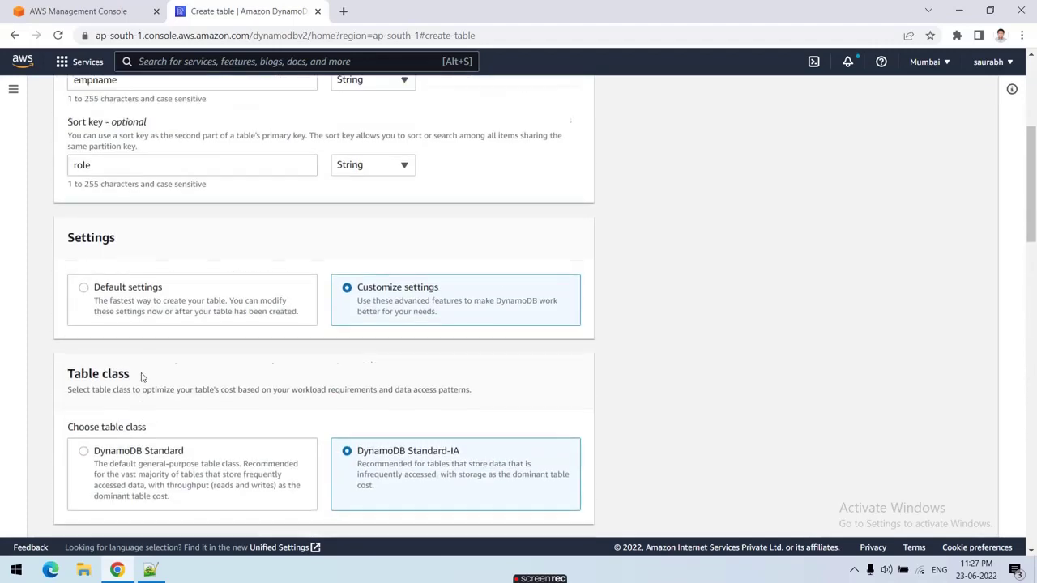
scroll(144, 358, up, 2)
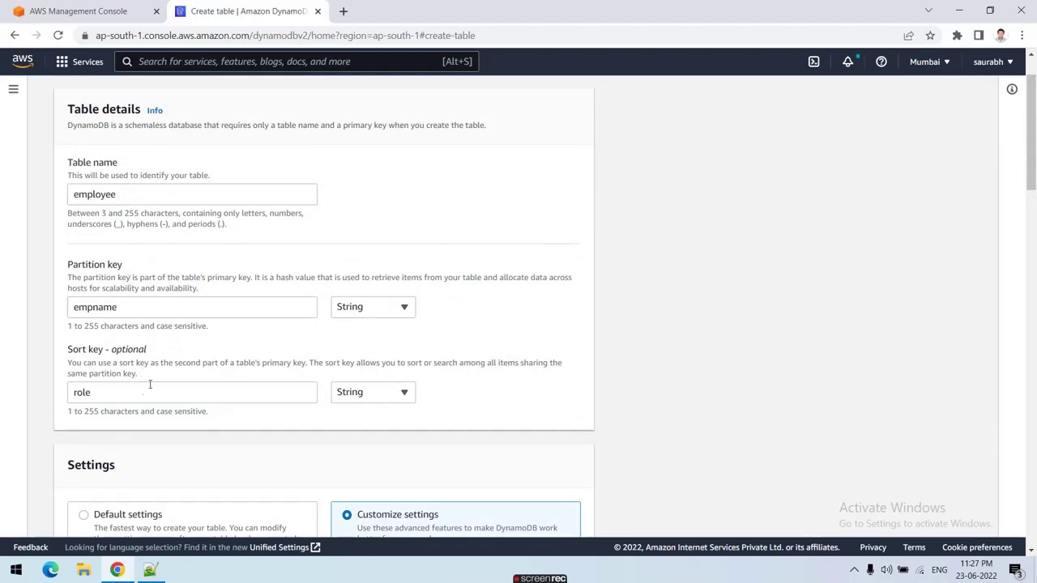
scroll(124, 389, down, 15)
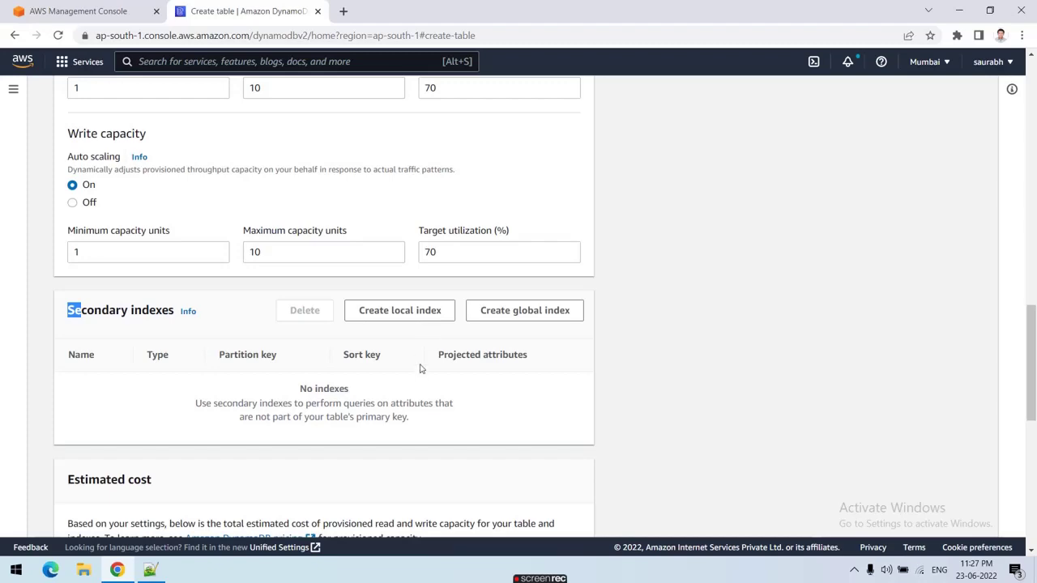
scroll(420, 370, up, 9)
scroll(165, 254, up, 5)
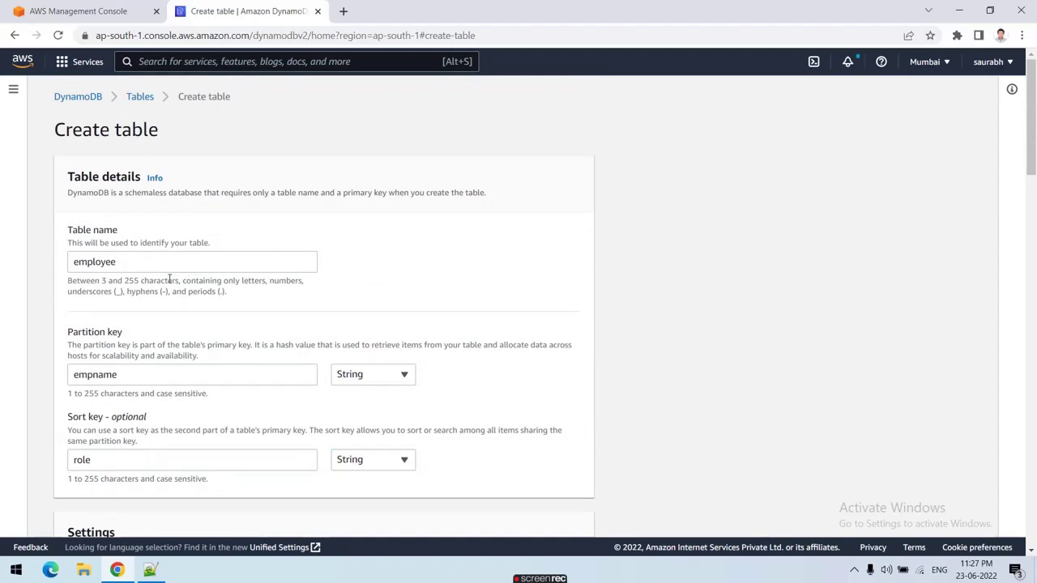
Review the employee table's partition key empname and sort key role in the table details
scroll(145, 304, down, 2)
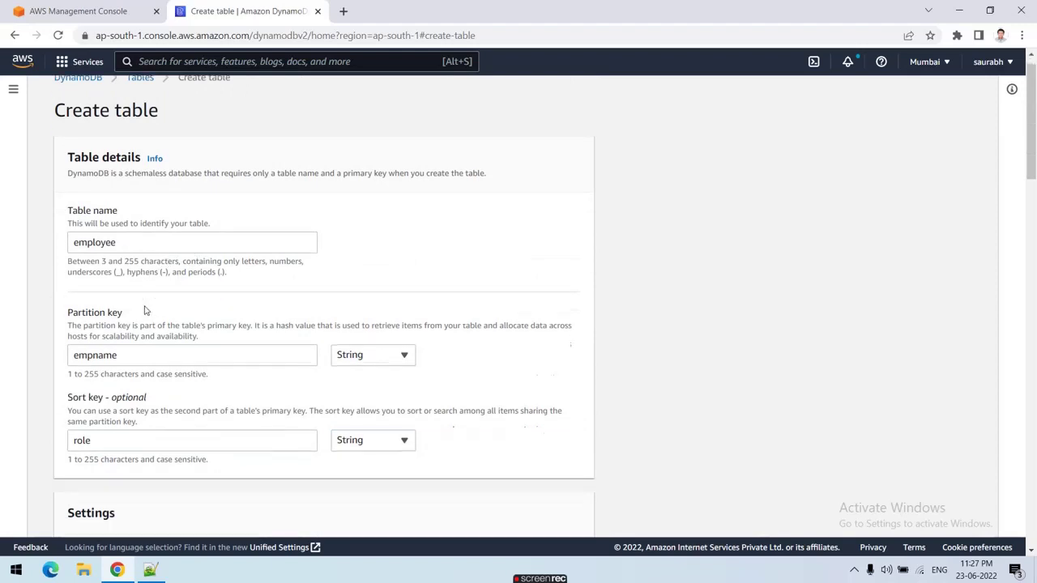
drag(75, 240, 151, 247)
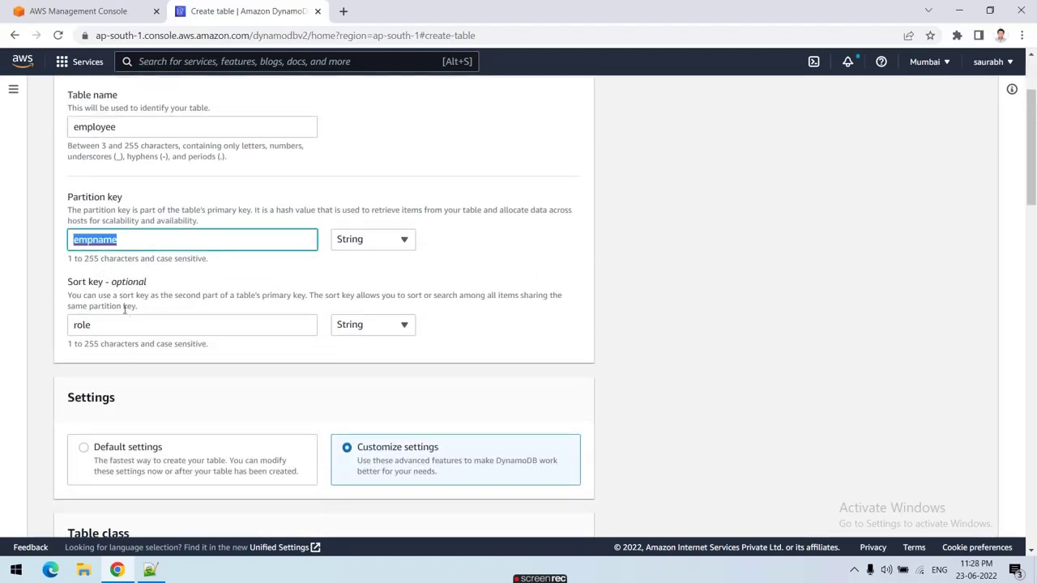
drag(102, 327, 72, 328)
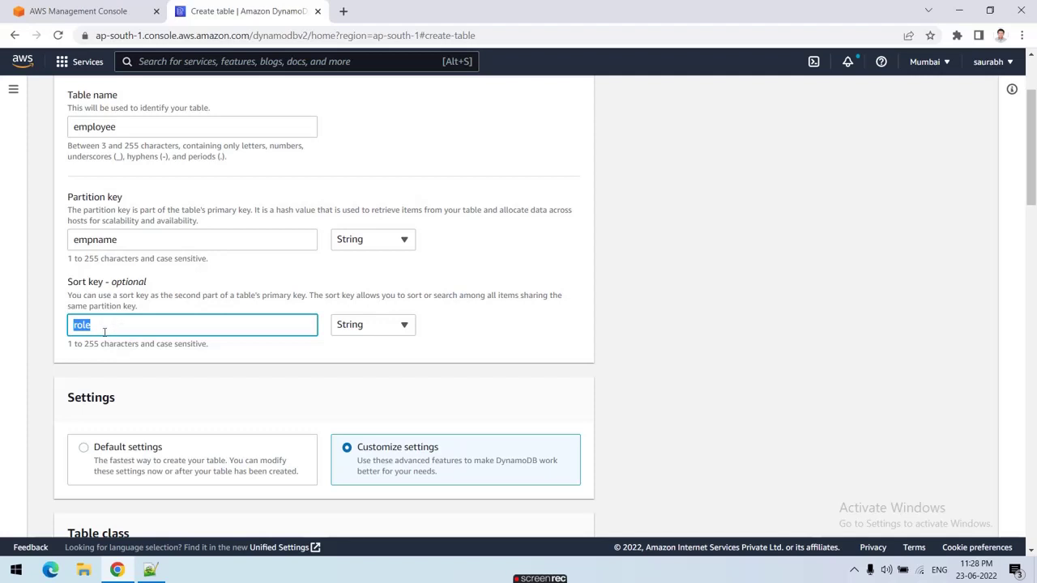
Switch to Notepad++, examine the dept and empname attributes in sample_json.json, and return to the table keys in Chrome
click(151, 571)
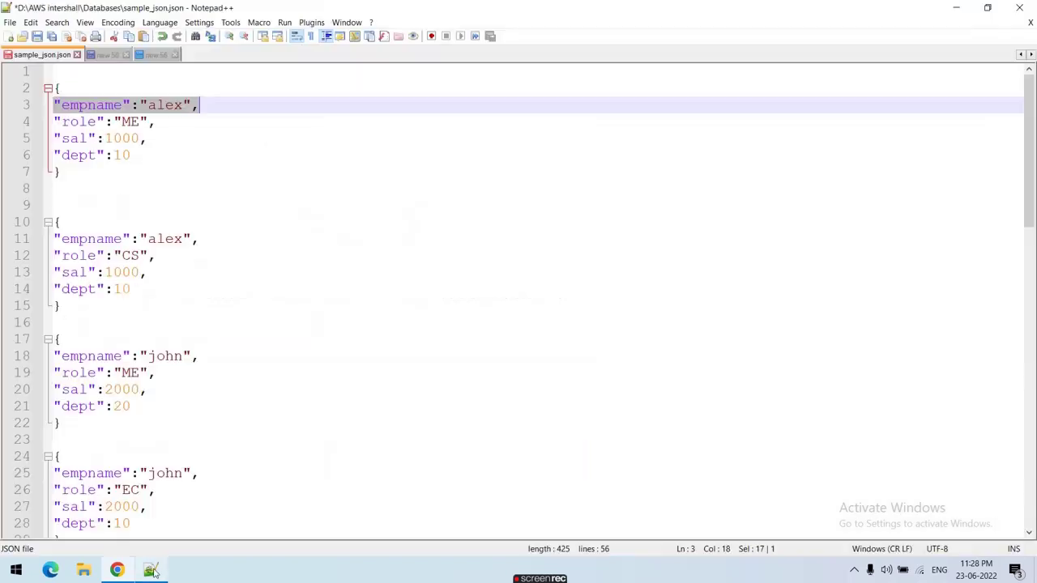
double_click(79, 289)
double_click(93, 105)
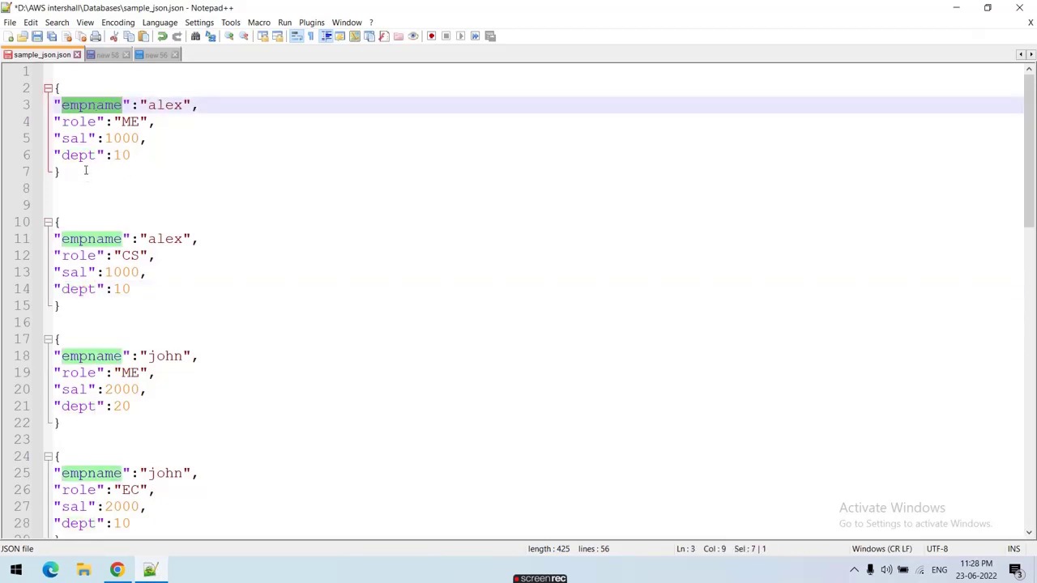
click(117, 571)
click(128, 572)
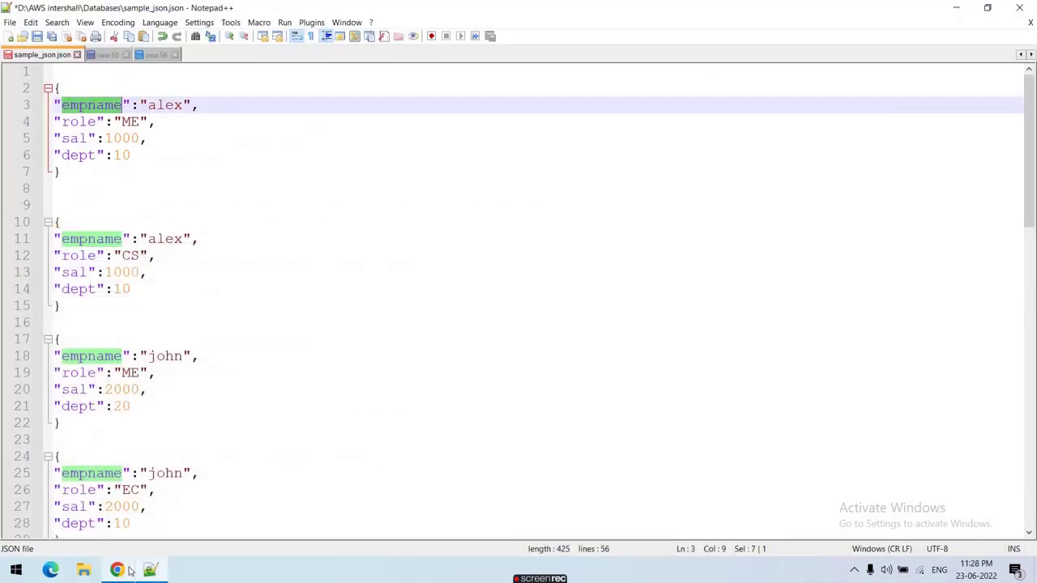
click(128, 571)
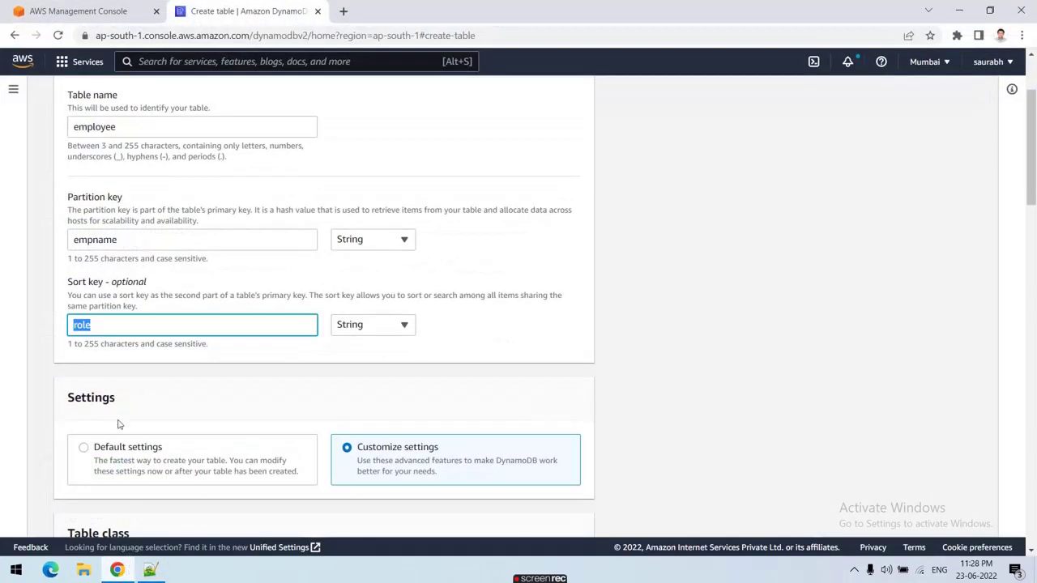
Switch to Notepad++ and compare the dept, empname, sal and role attributes of the first record as possible index keys
click(125, 572)
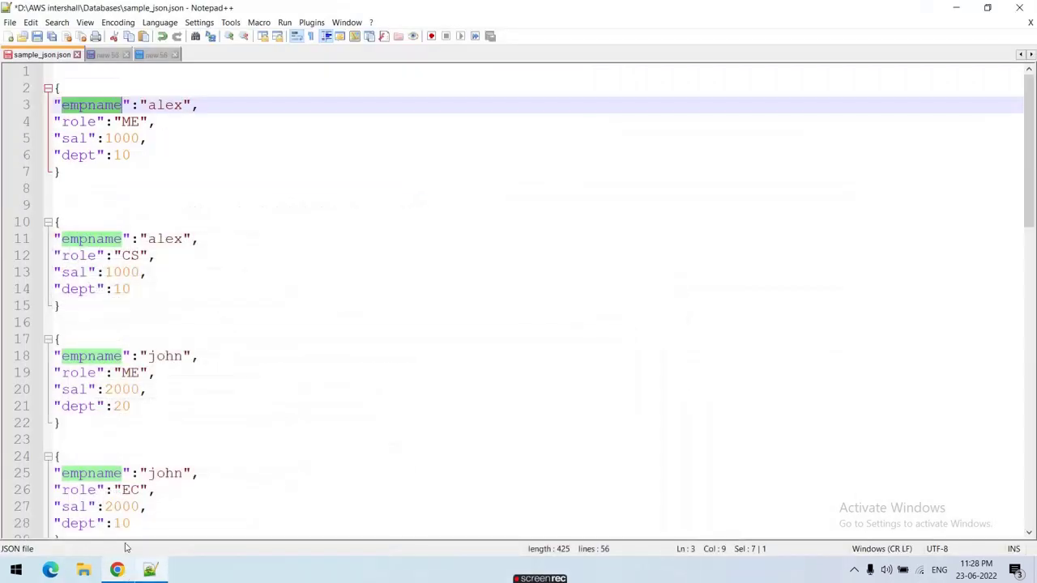
double_click(75, 155)
double_click(91, 106)
double_click(81, 139)
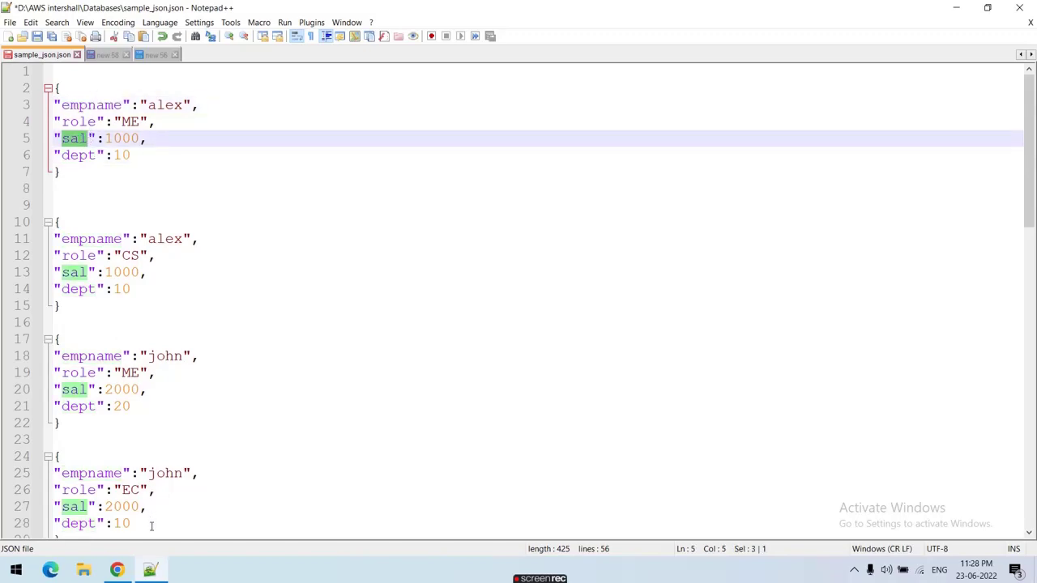
click(149, 570)
click(150, 570)
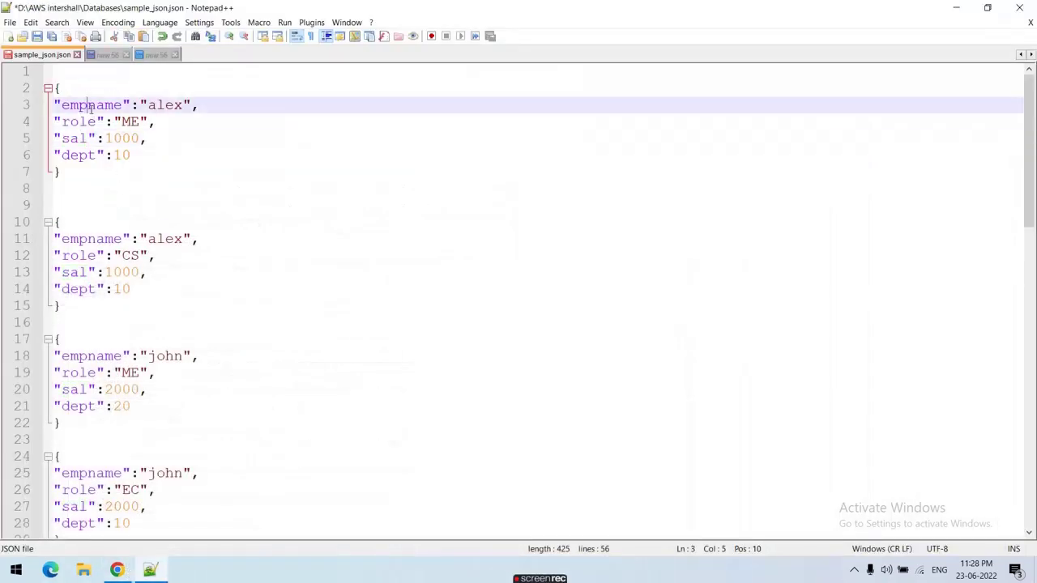
double_click(92, 106)
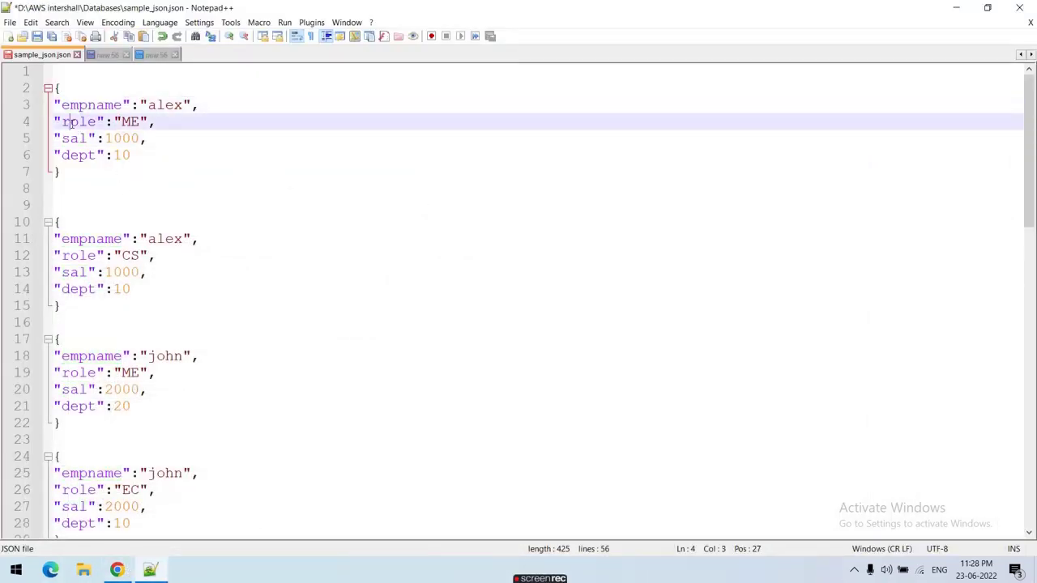
double_click(77, 123)
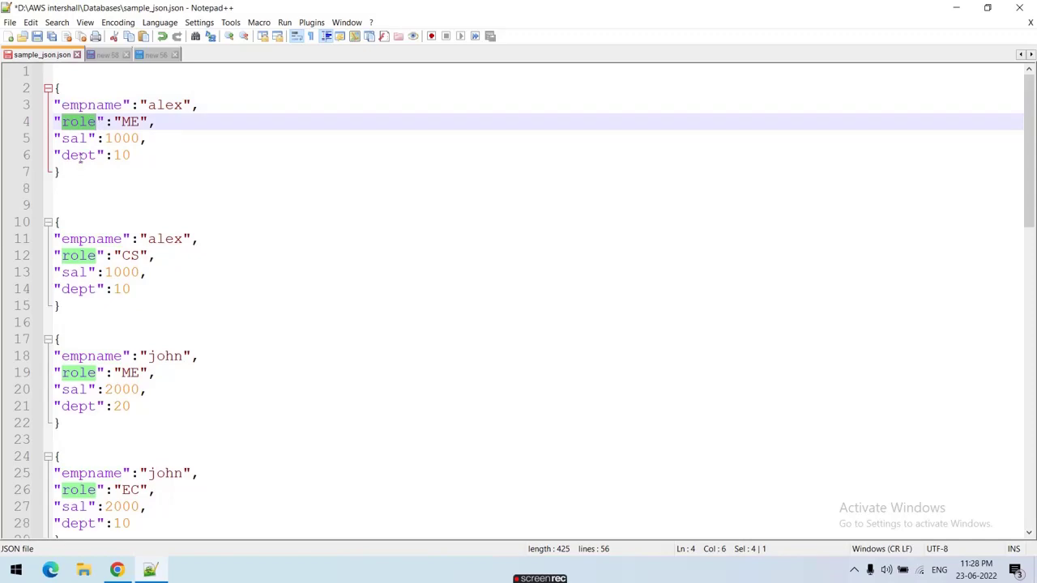
double_click(78, 155)
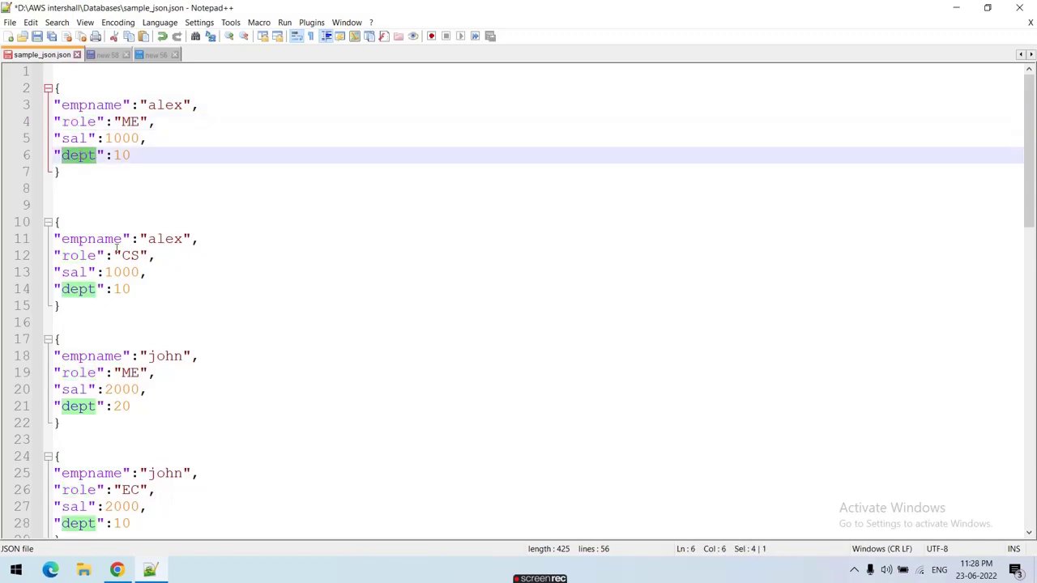
Switch back to Chrome and review the create-table settings from table class through encryption and tags
click(118, 570)
scroll(228, 483, down, 1)
scroll(229, 483, down, 6)
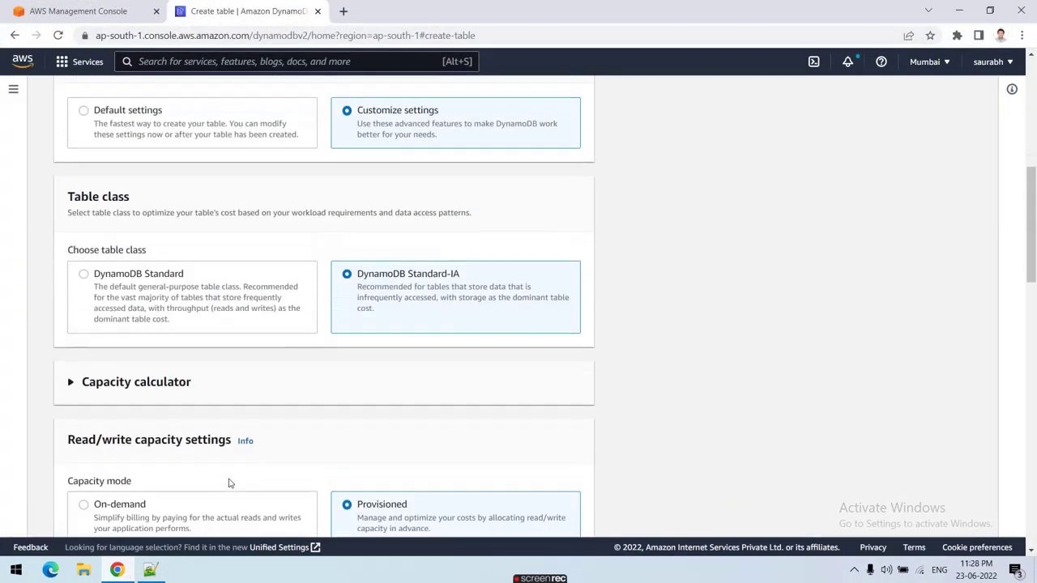
scroll(153, 357, down, 6)
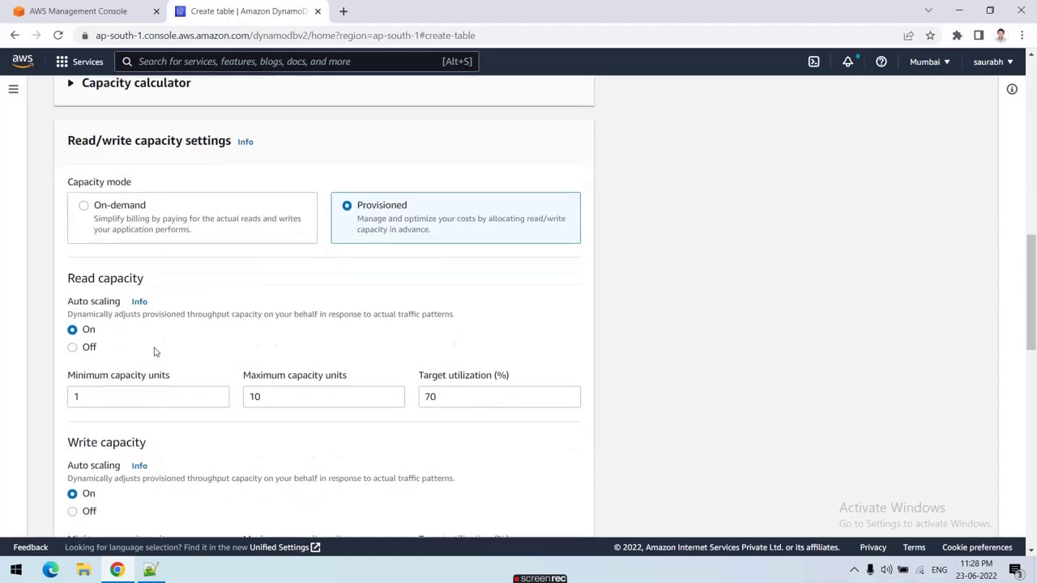
scroll(155, 368, down, 3)
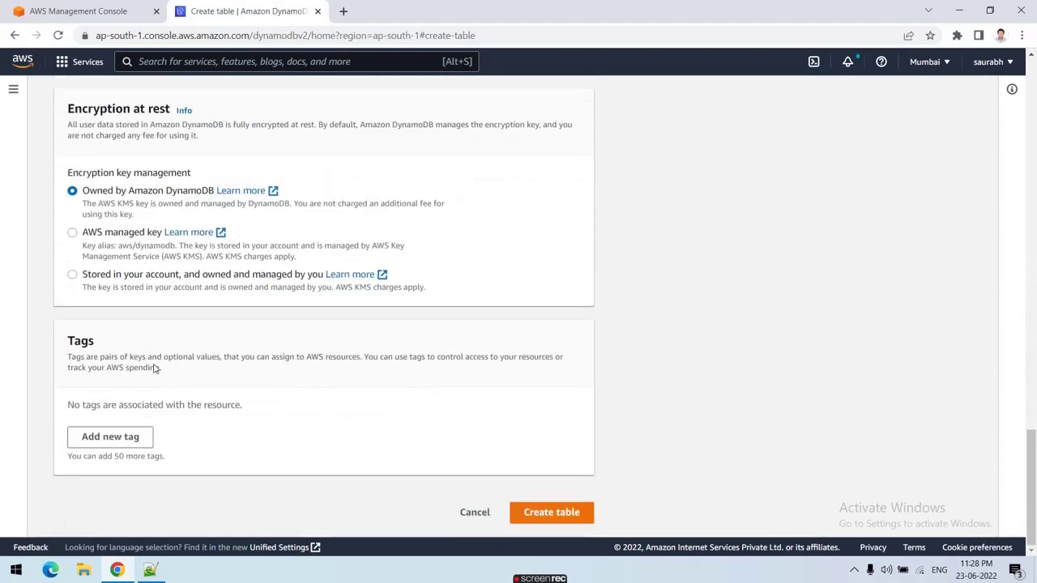
Examine the write capacity and secondary indexes sections, and recheck the table's partition and sort keys
scroll(158, 375, up, 7)
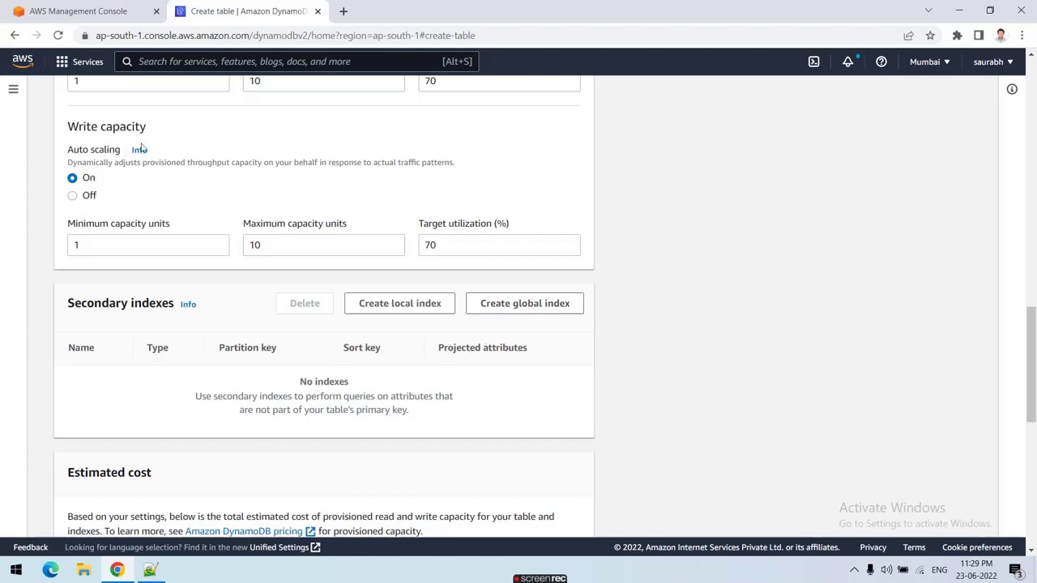
scroll(195, 232, up, 2)
scroll(247, 303, down, 3)
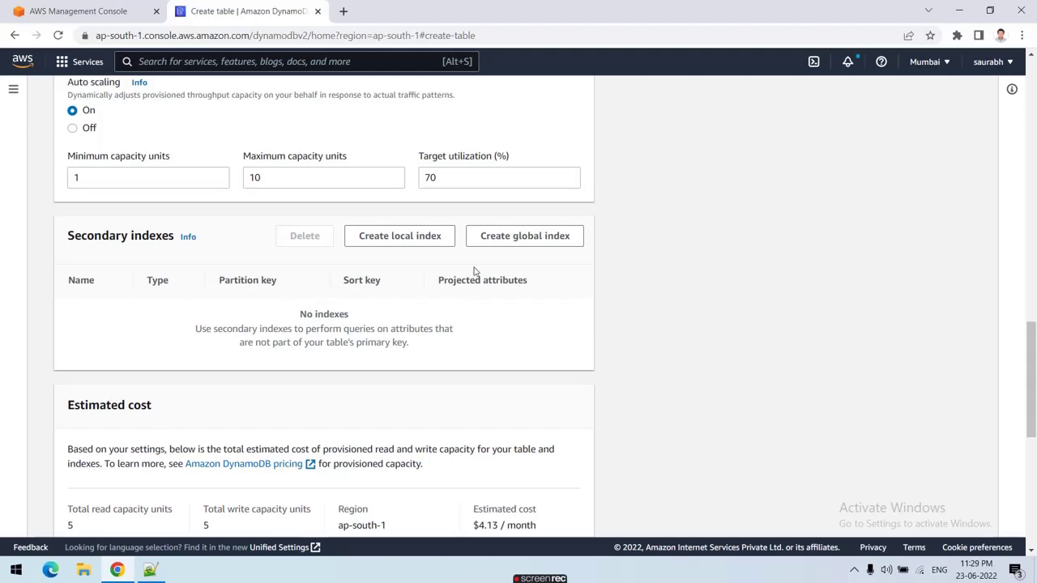
scroll(444, 281, up, 4)
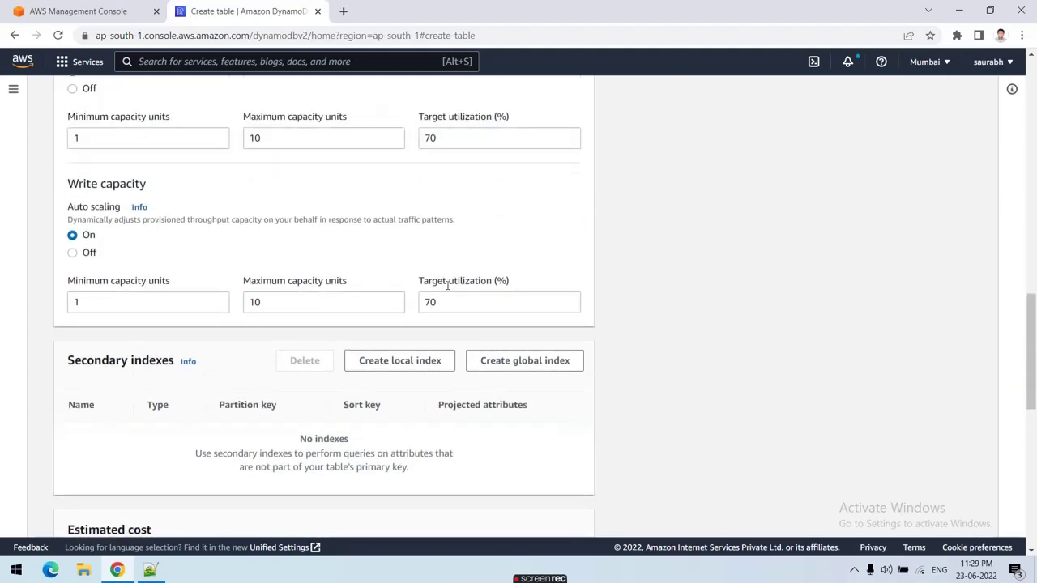
scroll(424, 293, up, 8)
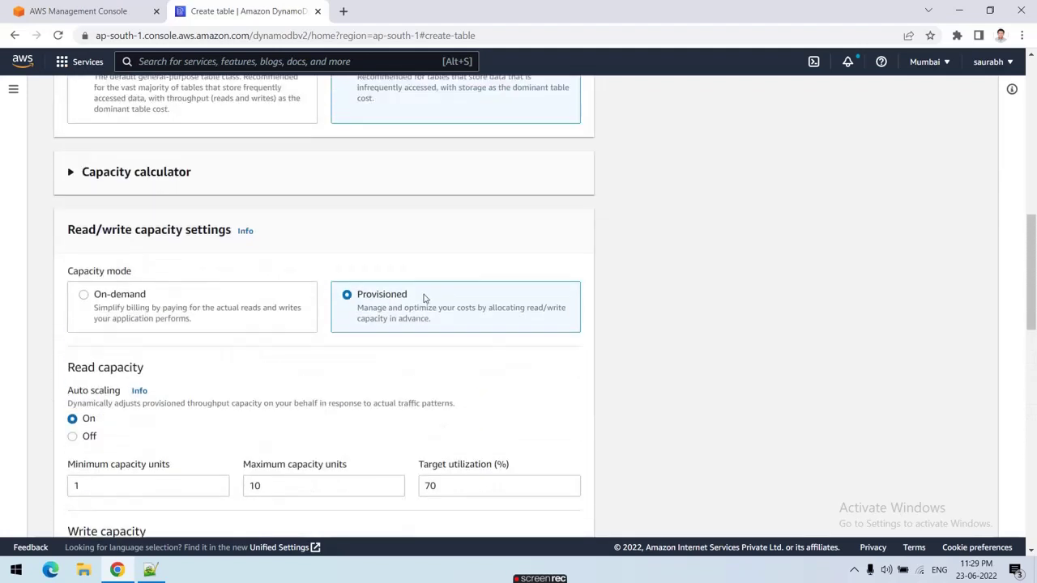
scroll(363, 266, up, 2)
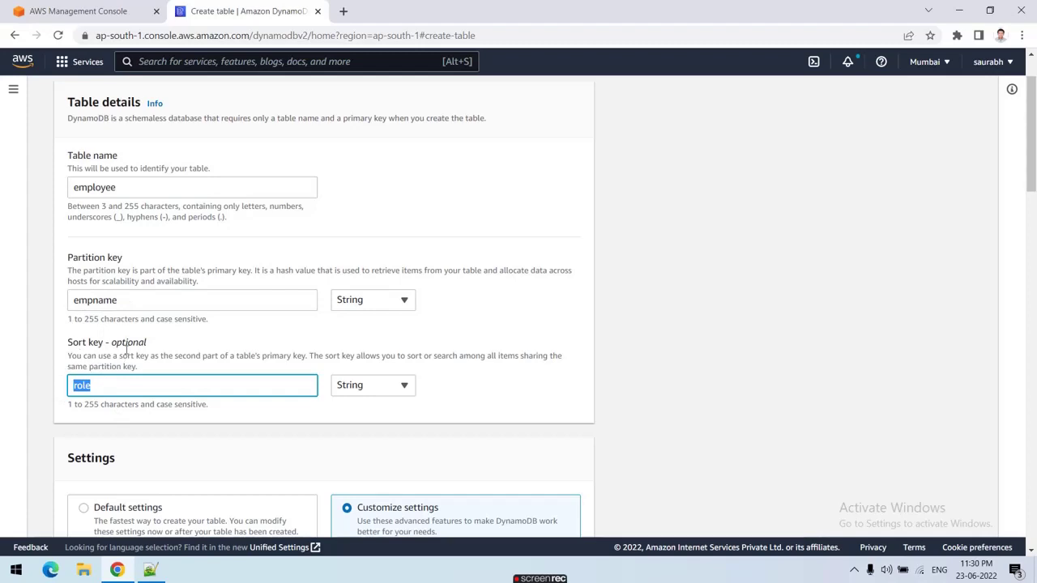
Create the employee table with the configured settings and refresh the tables list
scroll(93, 349, down, 12)
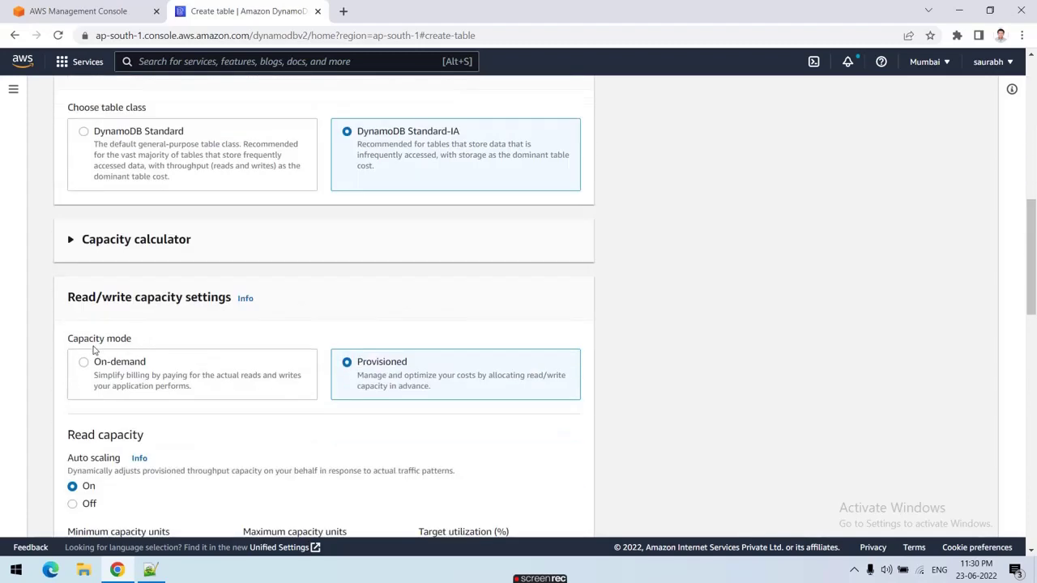
scroll(151, 340, down, 3)
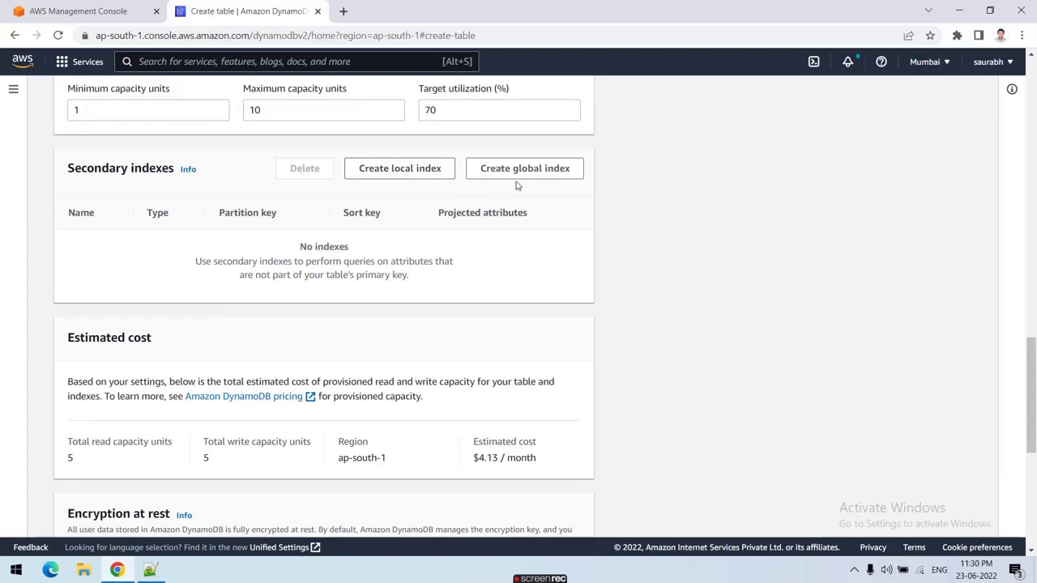
scroll(460, 255, down, 5)
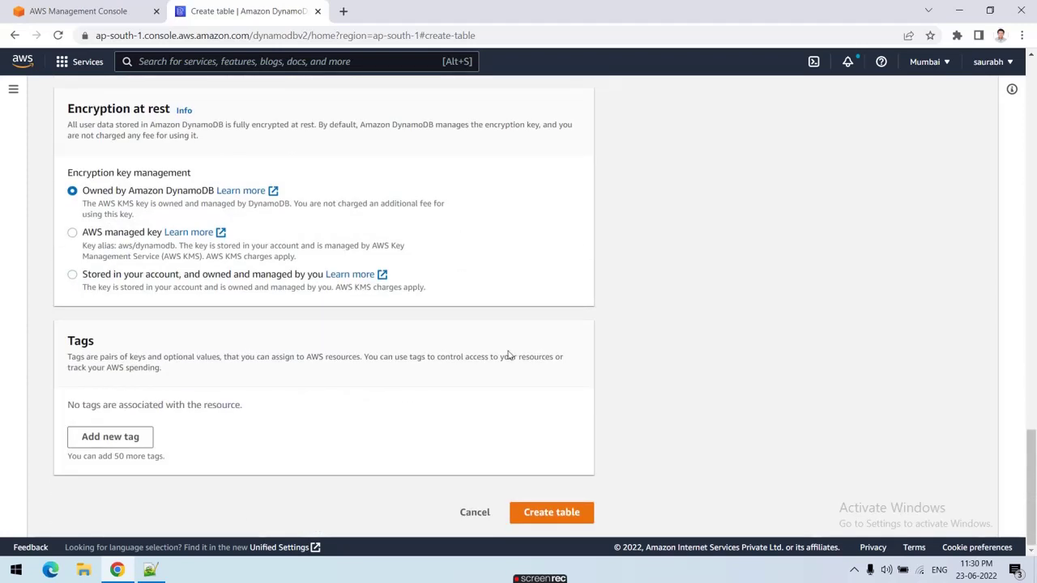
click(542, 514)
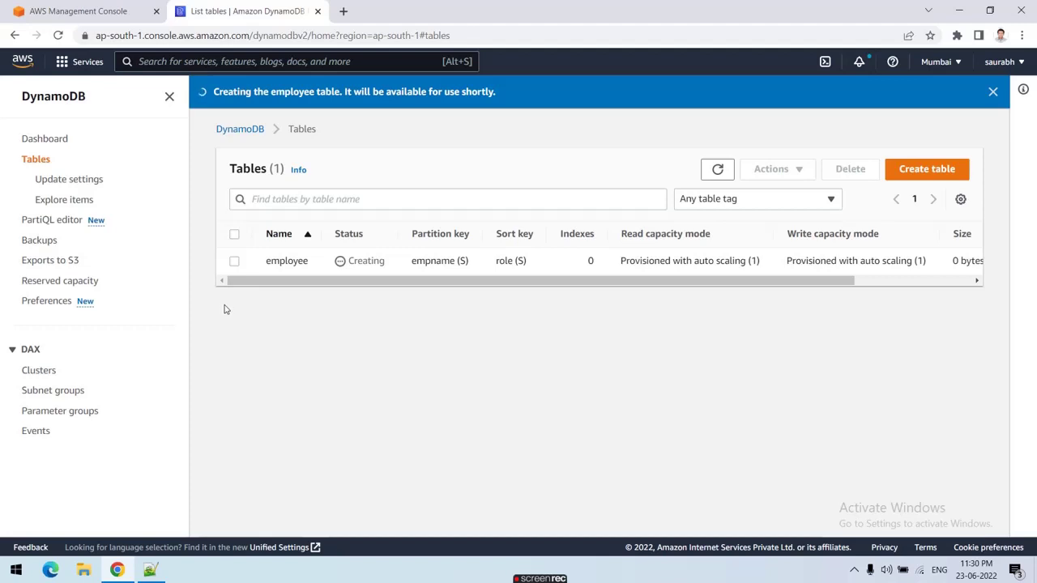
click(718, 179)
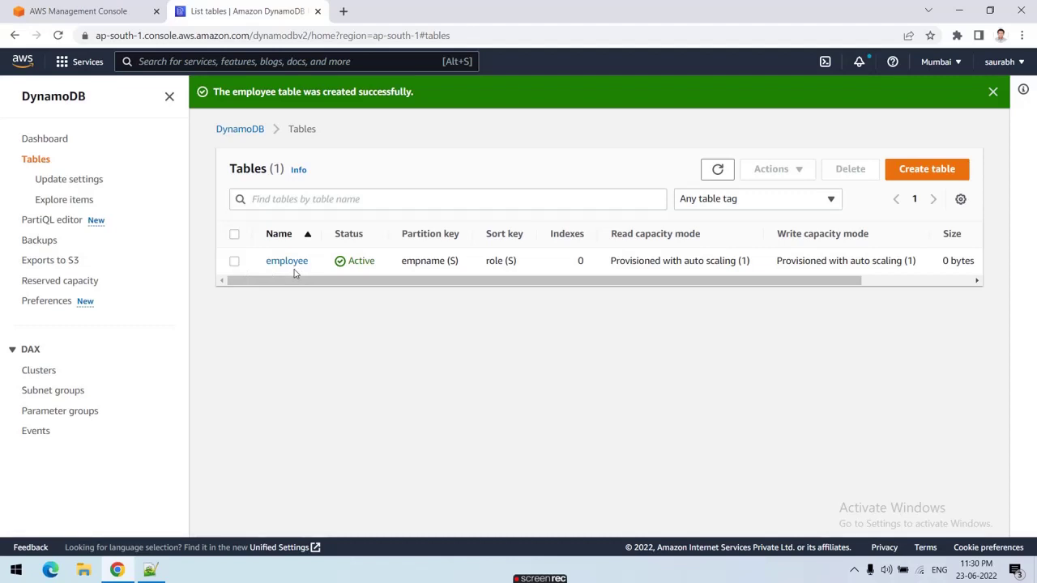
click(721, 170)
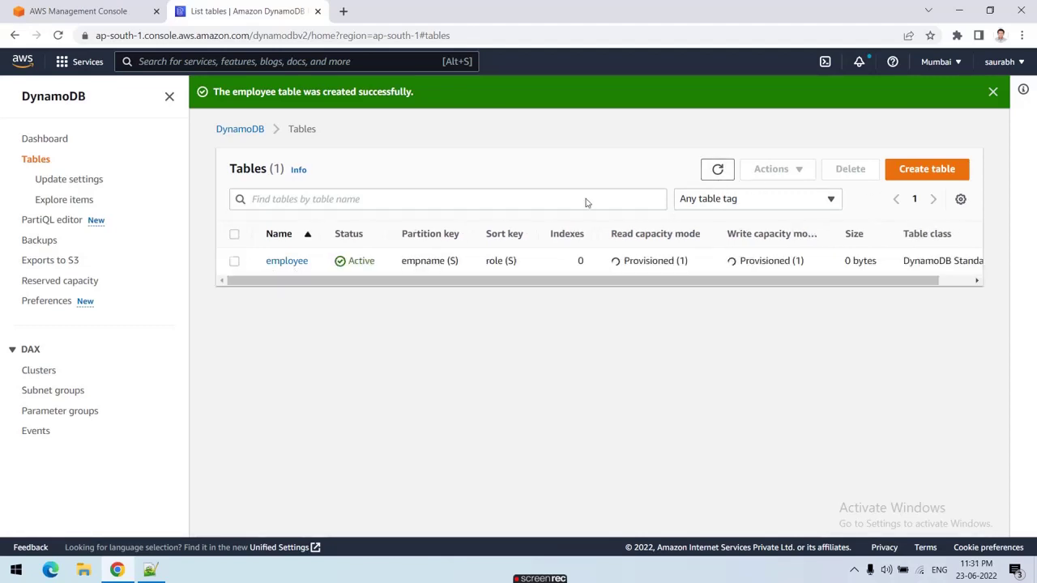
Open the employee table and examine its overview and indexes
click(299, 266)
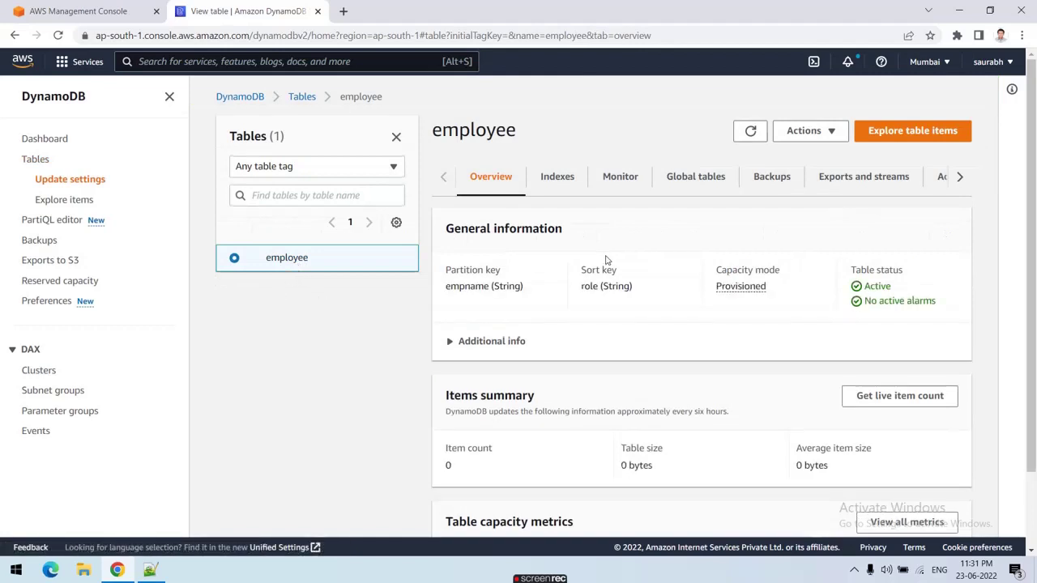
scroll(606, 259, down, 1)
scroll(606, 259, up, 1)
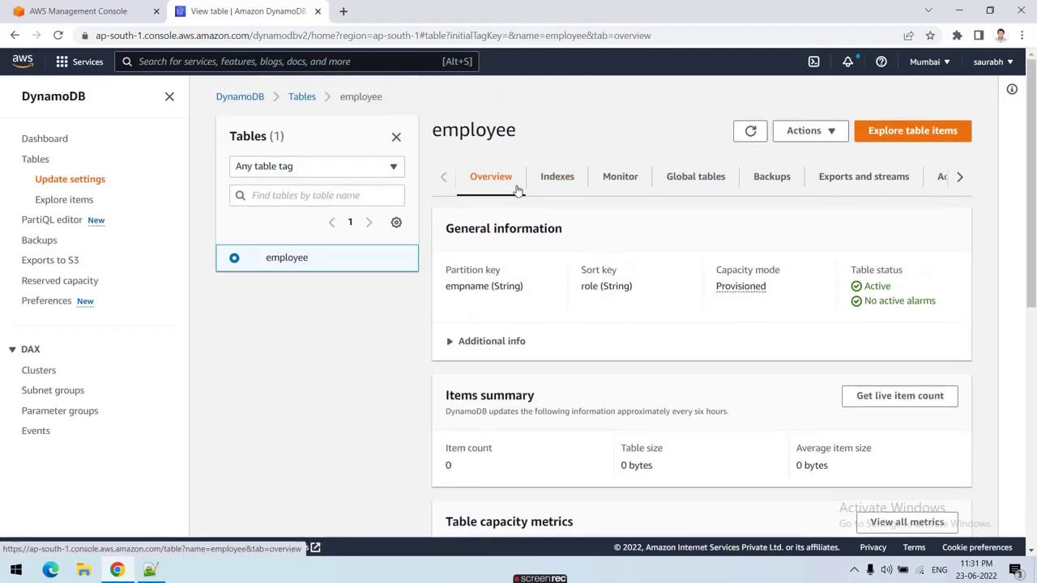
click(561, 182)
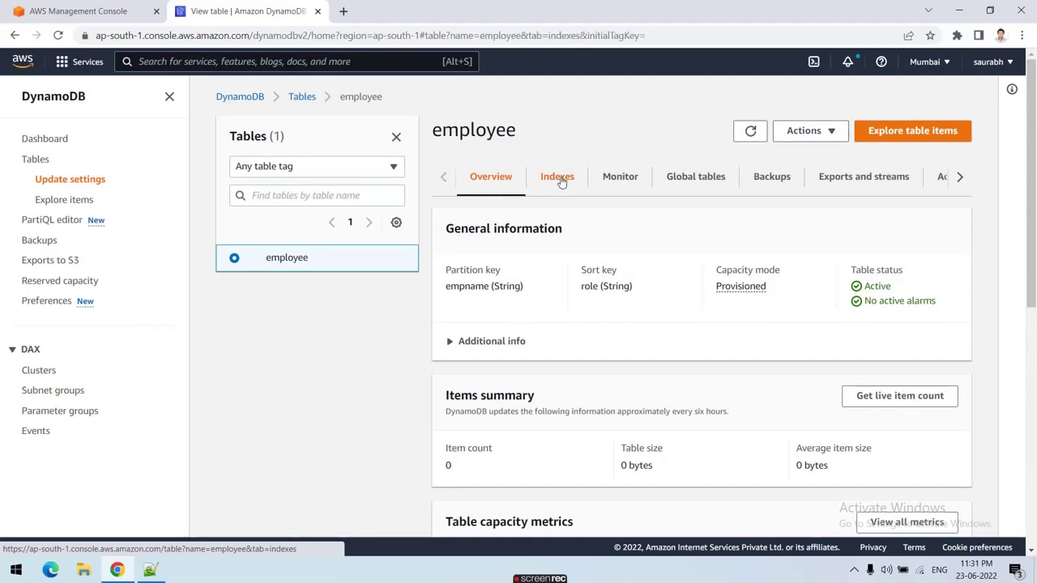
Examine the employee table's monitoring alarms, global table replicas and backup settings
click(628, 187)
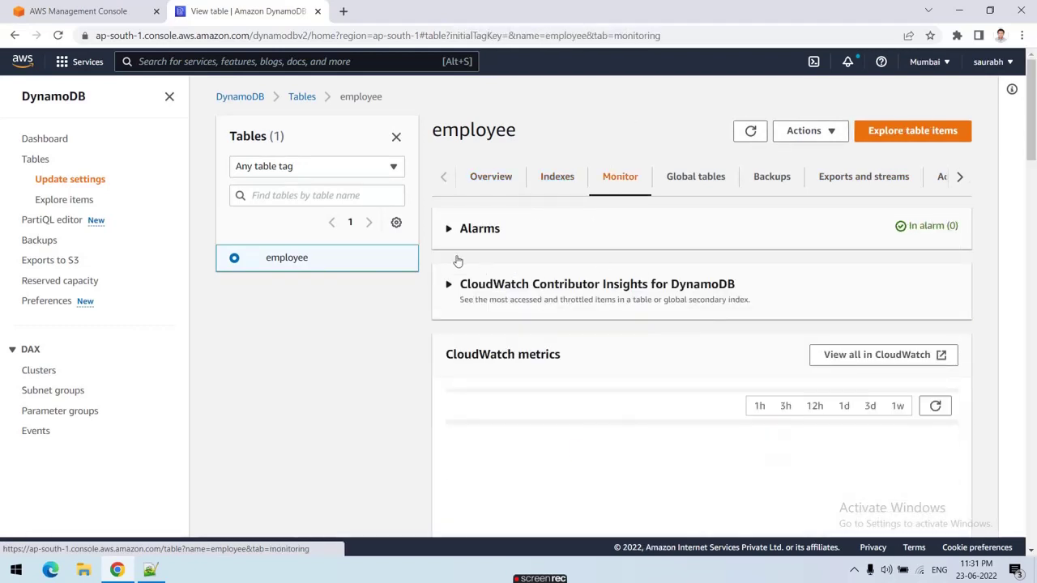
click(449, 229)
click(448, 230)
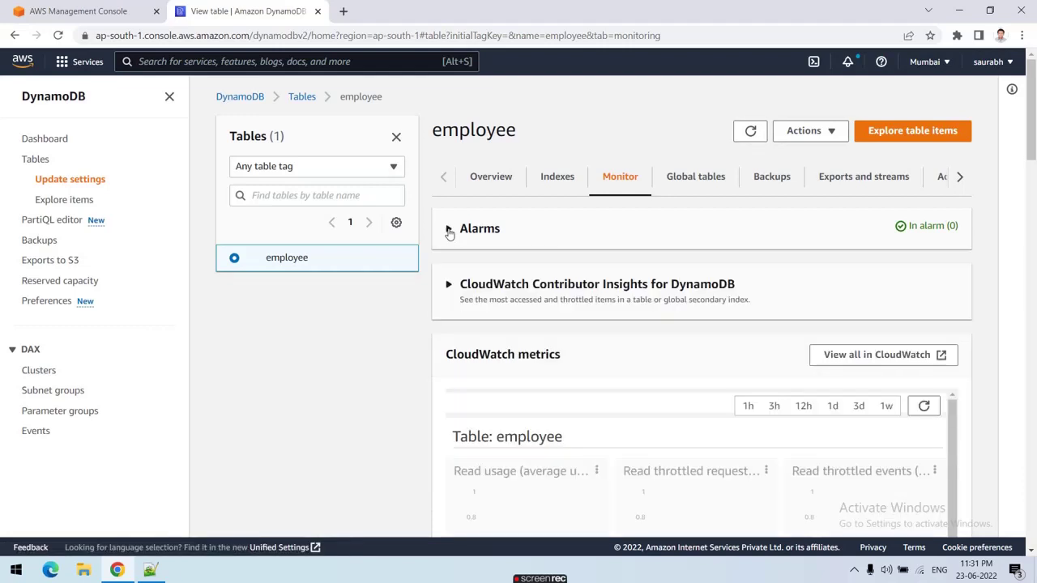
click(449, 230)
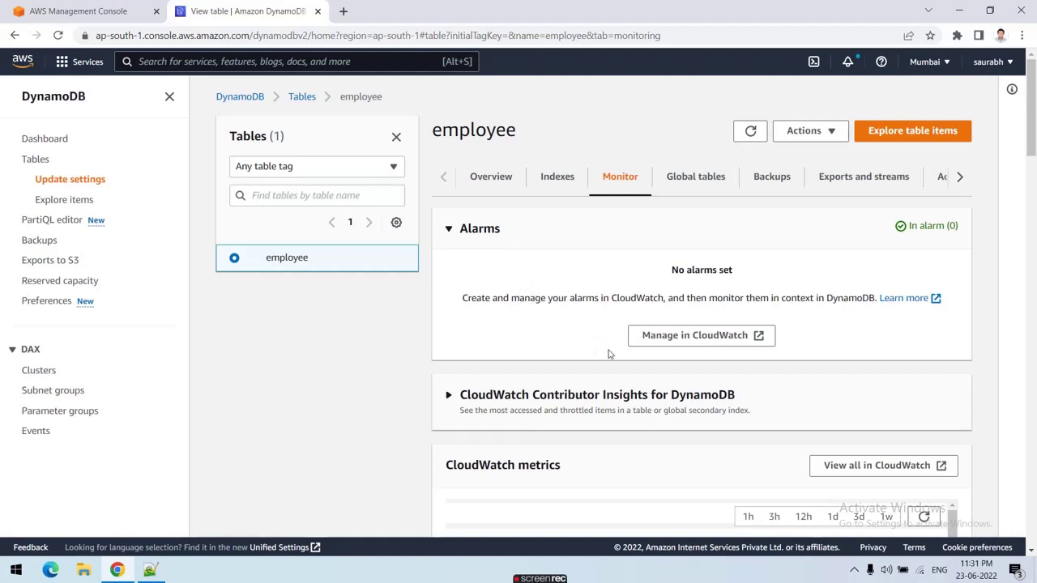
click(446, 233)
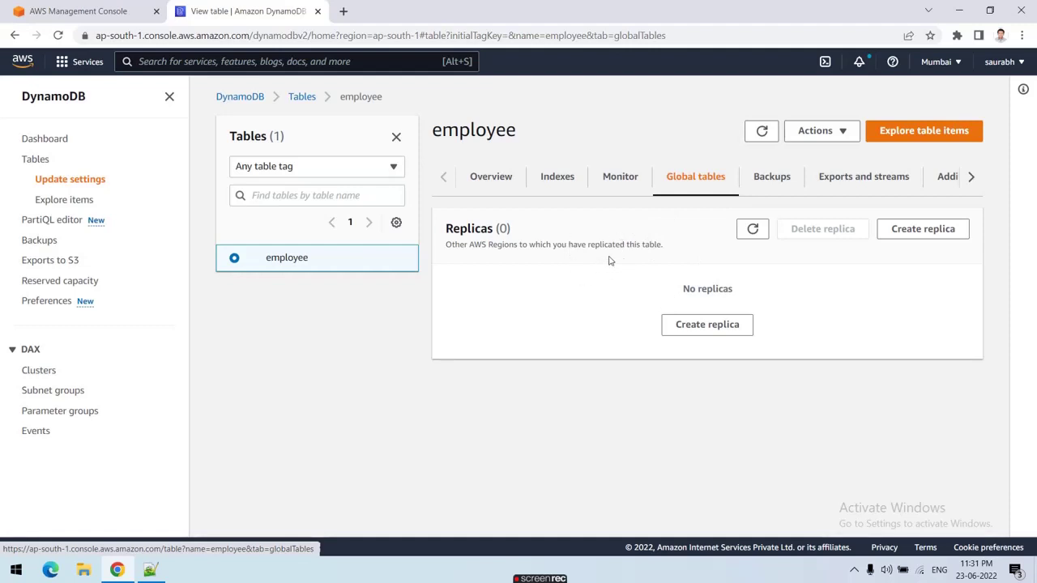
click(751, 193)
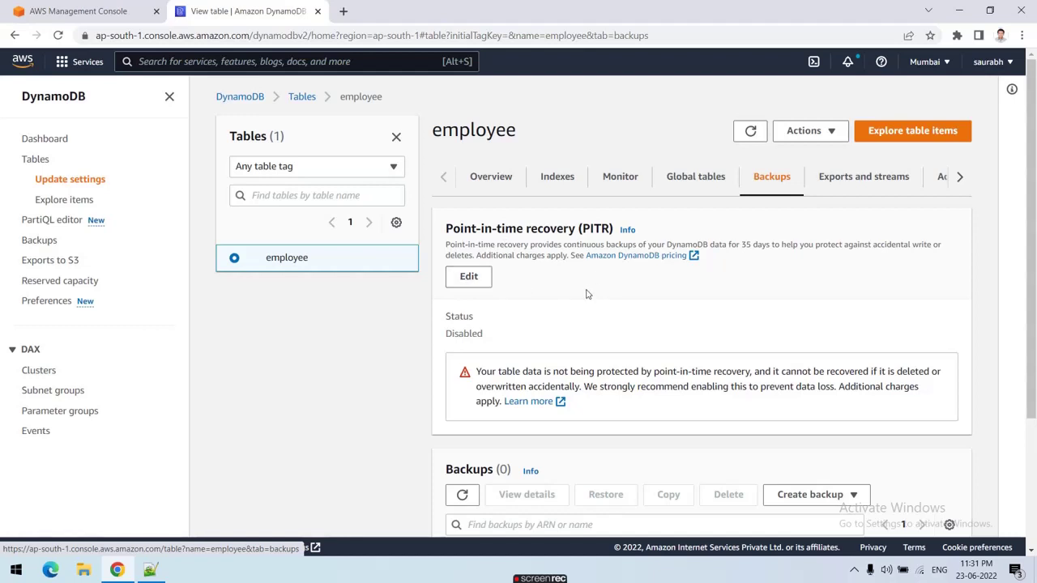
Examine the employee table's backups list and open its exports and streams details
scroll(588, 295, down, 2)
scroll(588, 294, up, 2)
click(849, 184)
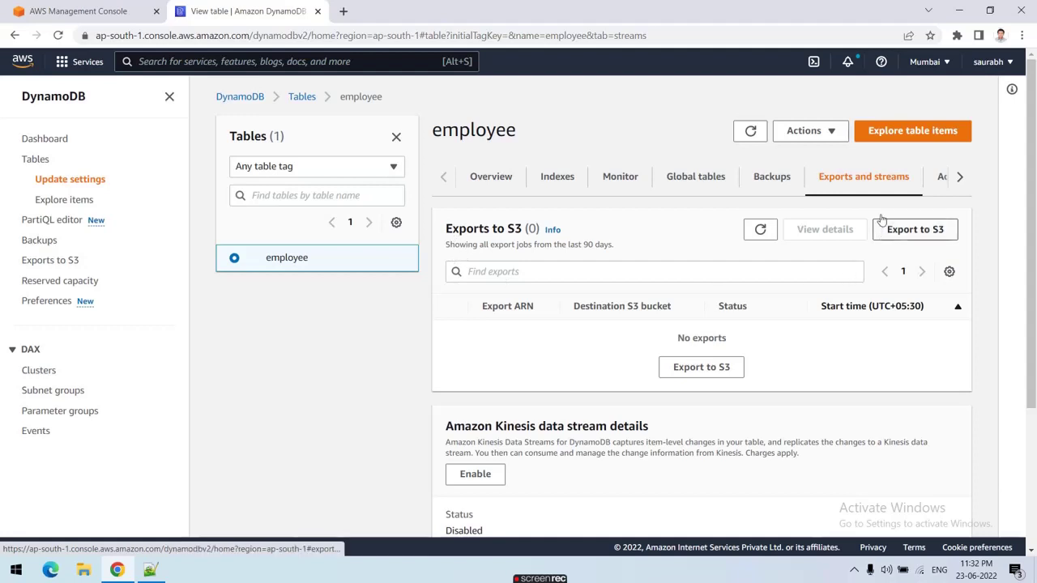
Open the employee table's additional settings and examine the read/write capacity, including the provisioned range for reads
click(959, 178)
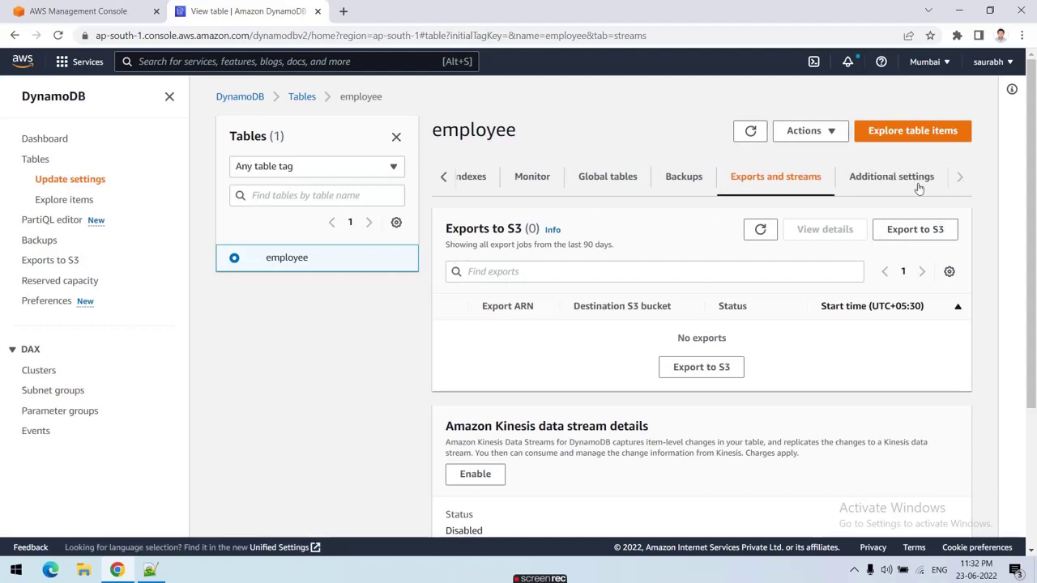
click(883, 184)
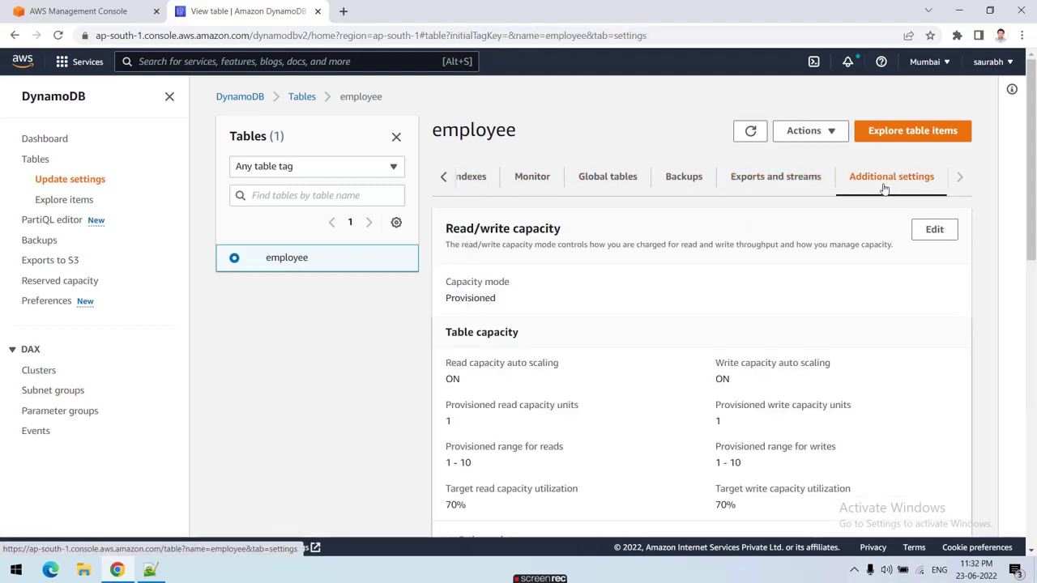
scroll(645, 343, down, 1)
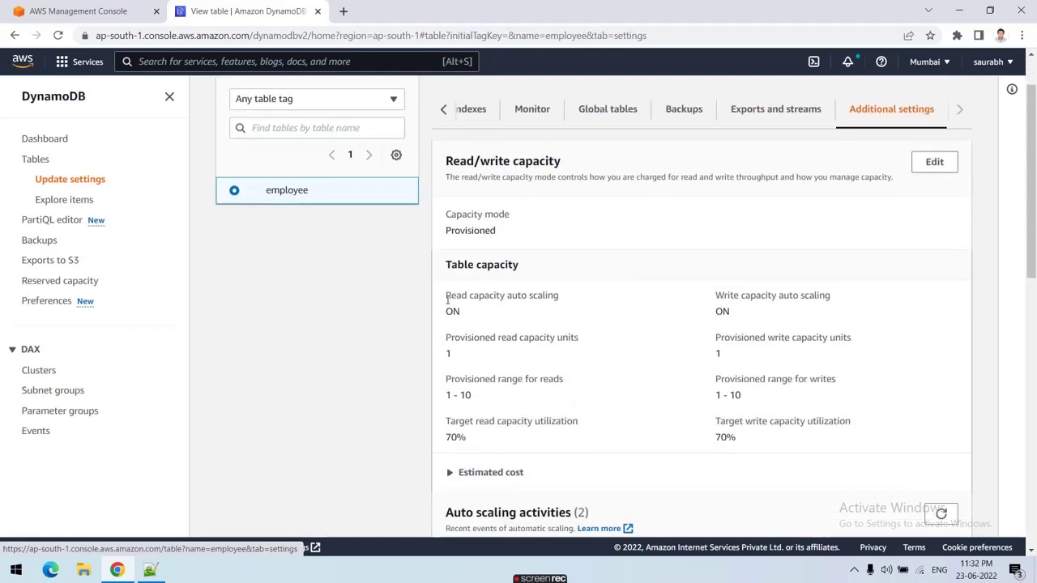
scroll(447, 348, down, 1)
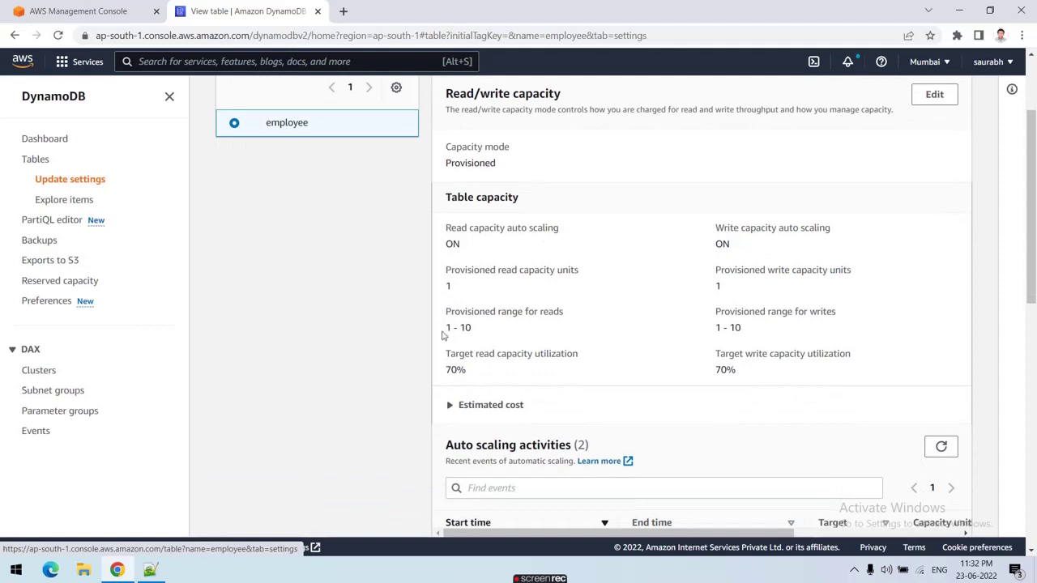
drag(444, 331, 473, 329)
scroll(488, 338, down, 3)
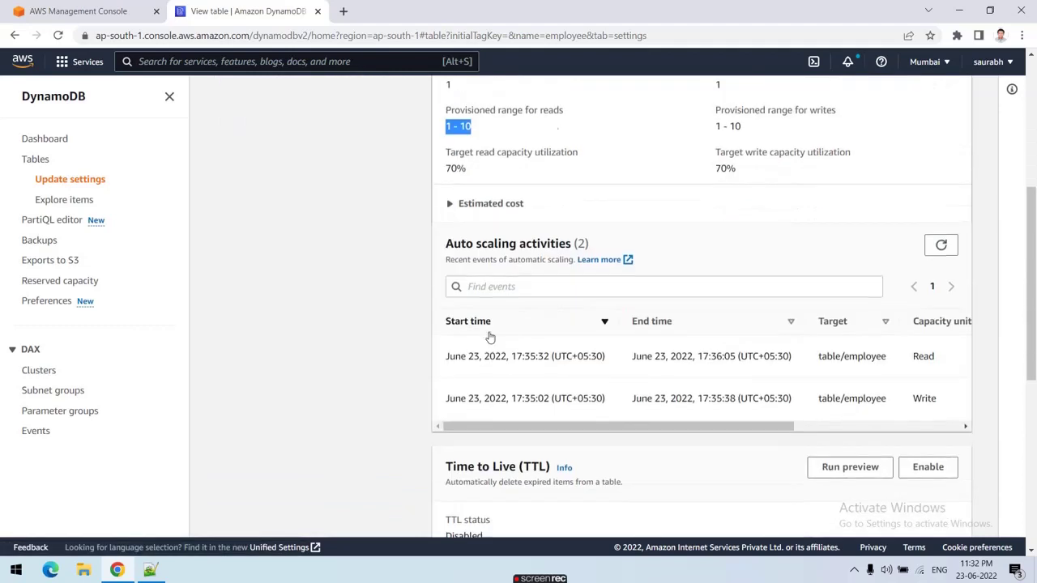
scroll(484, 338, up, 3)
click(484, 332)
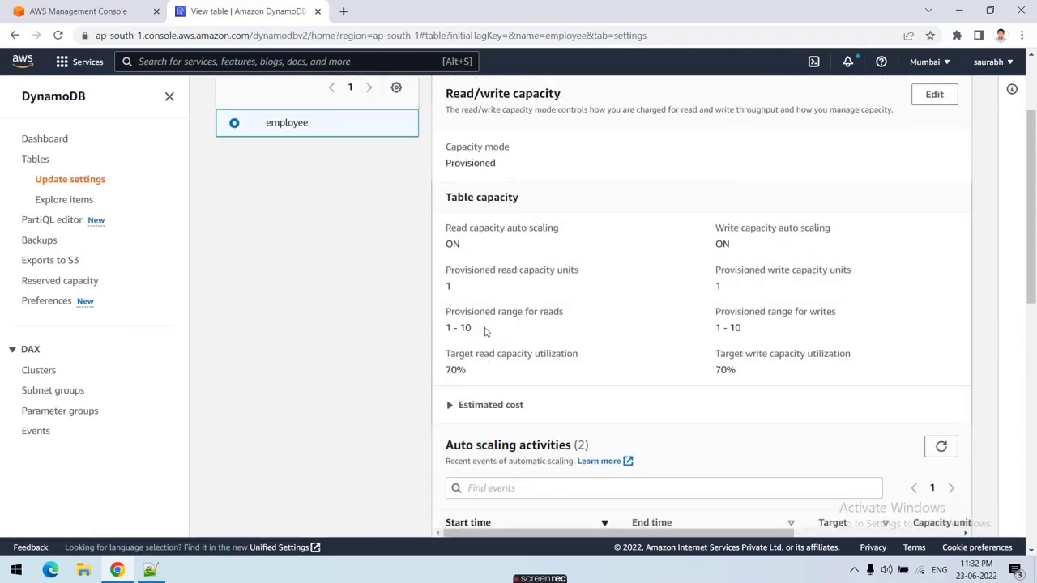
drag(480, 333, 443, 328)
click(480, 332)
drag(445, 328, 481, 332)
Examine the auto scaling activities, Time to Live and encryption sections of the additional settings
scroll(499, 346, down, 3)
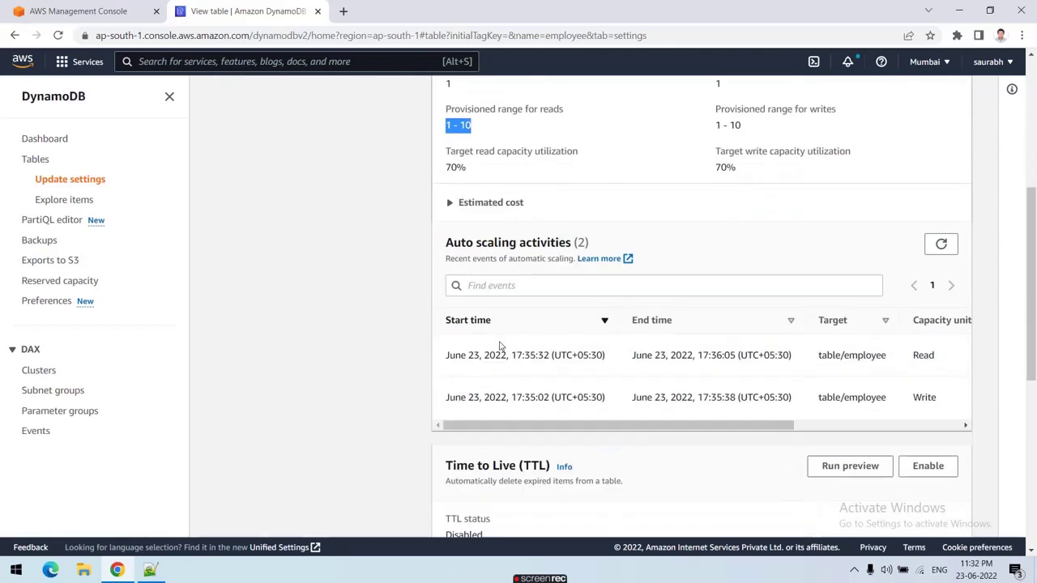
scroll(501, 347, down, 4)
scroll(503, 350, up, 3)
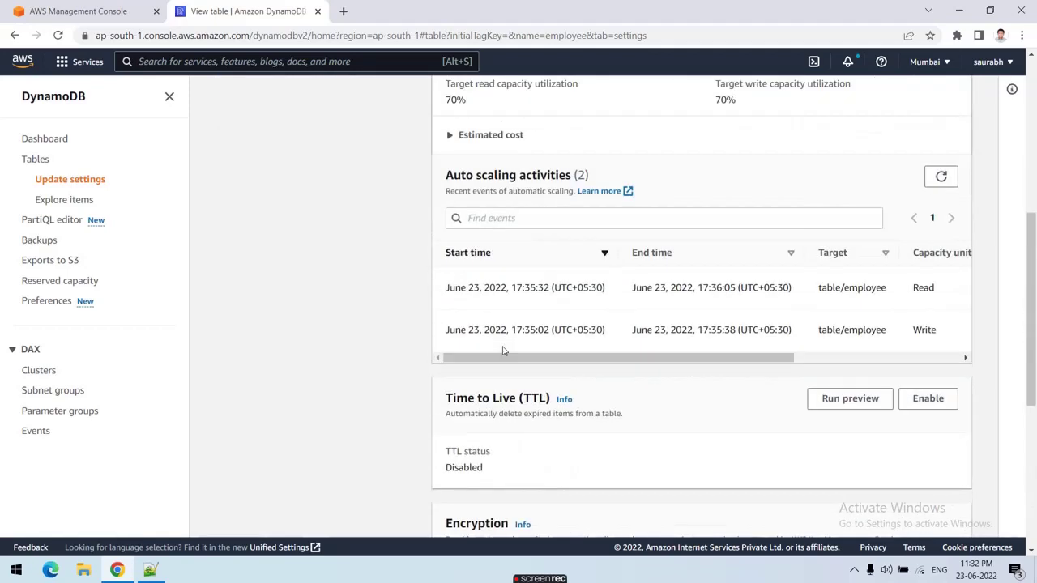
scroll(502, 351, up, 5)
Return to the employee table's overview and examine its general information and items summary
click(444, 180)
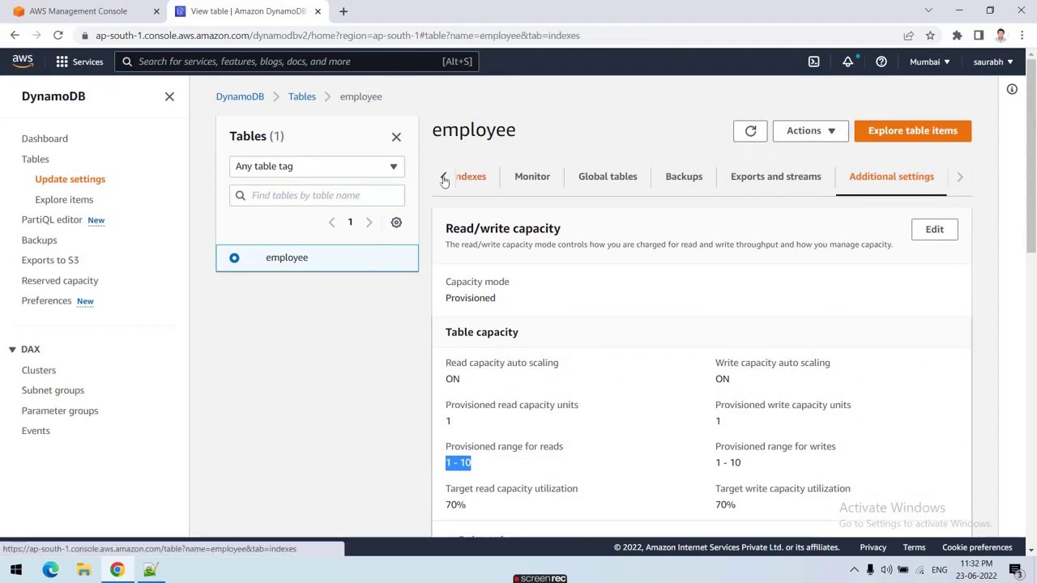
click(444, 179)
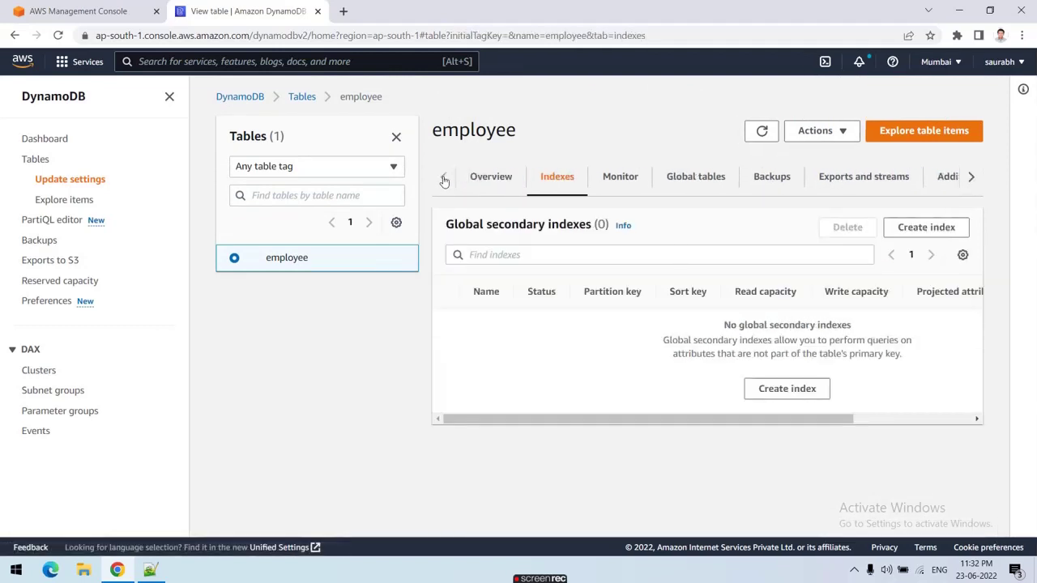
click(490, 177)
scroll(751, 244, down, 1)
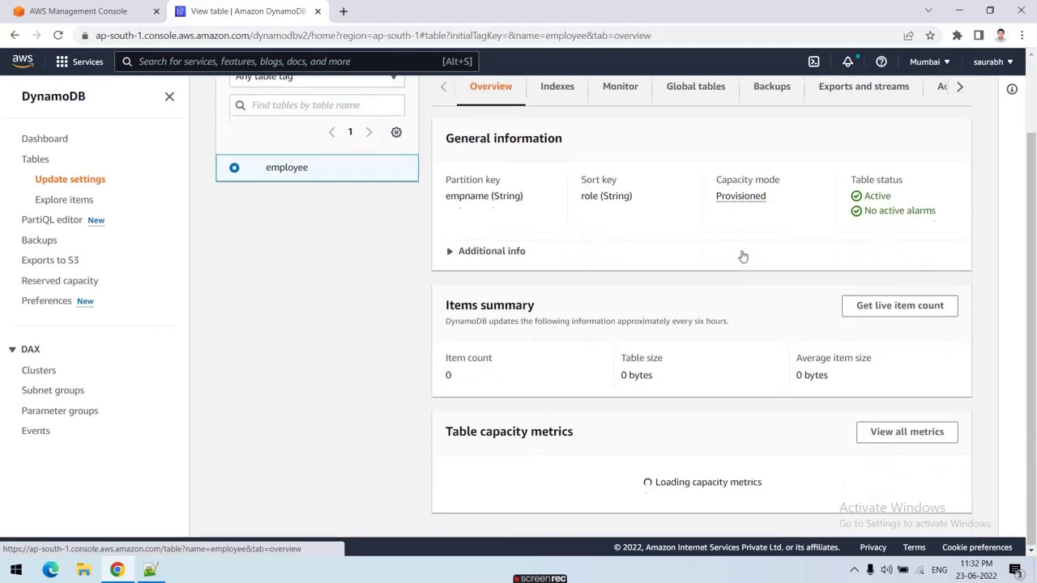
scroll(747, 252, up, 1)
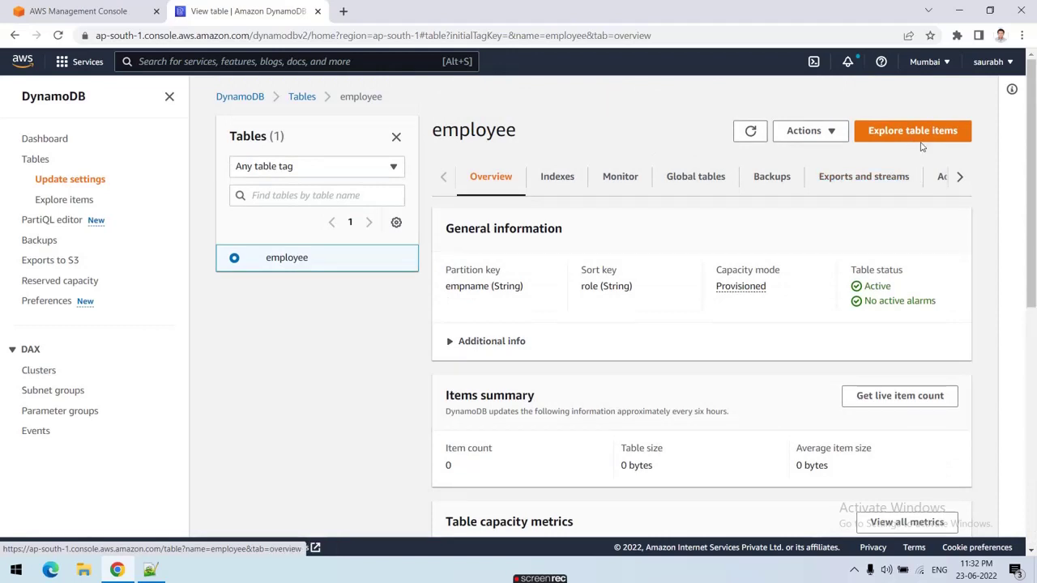
Explore the employee table's items and examine the scan/query options and the returned items
click(919, 134)
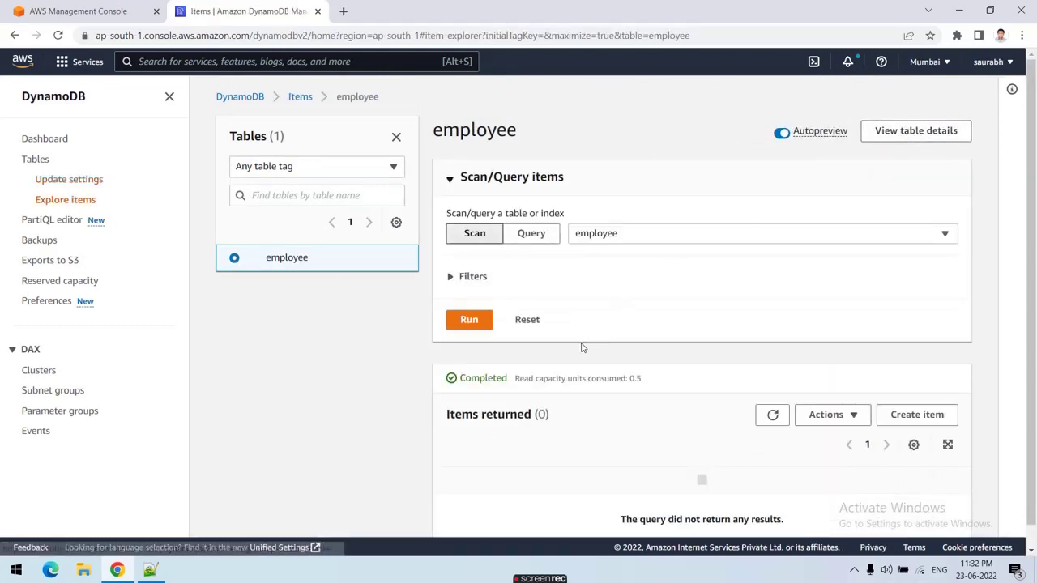
scroll(470, 367, down, 1)
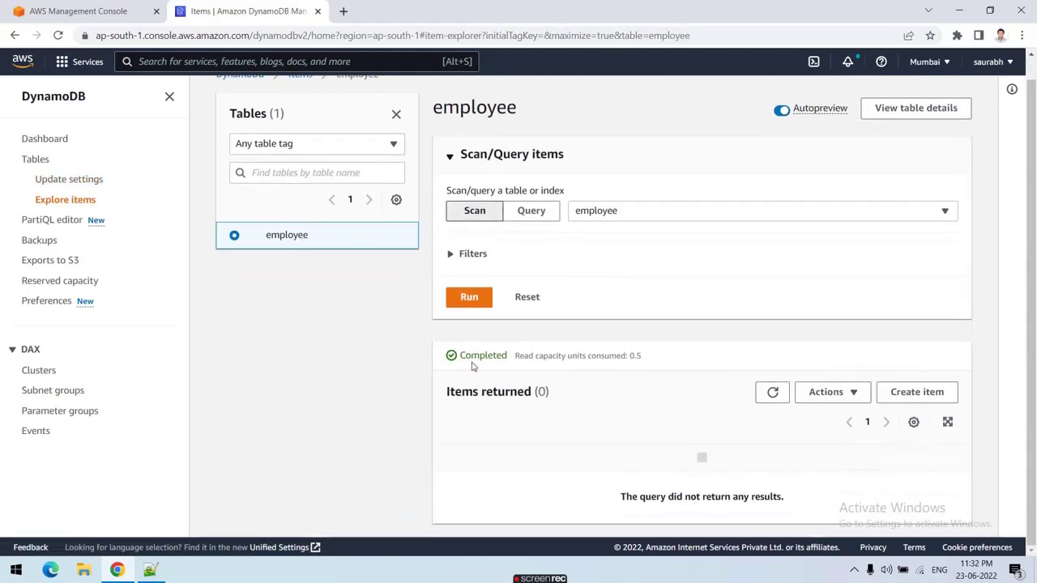
scroll(552, 254, up, 1)
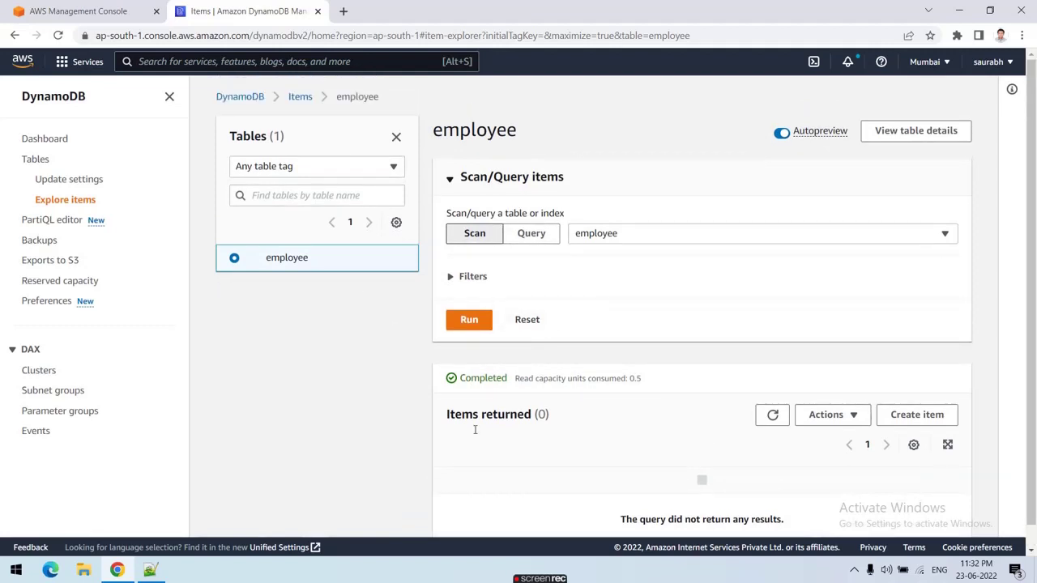
scroll(469, 462, down, 1)
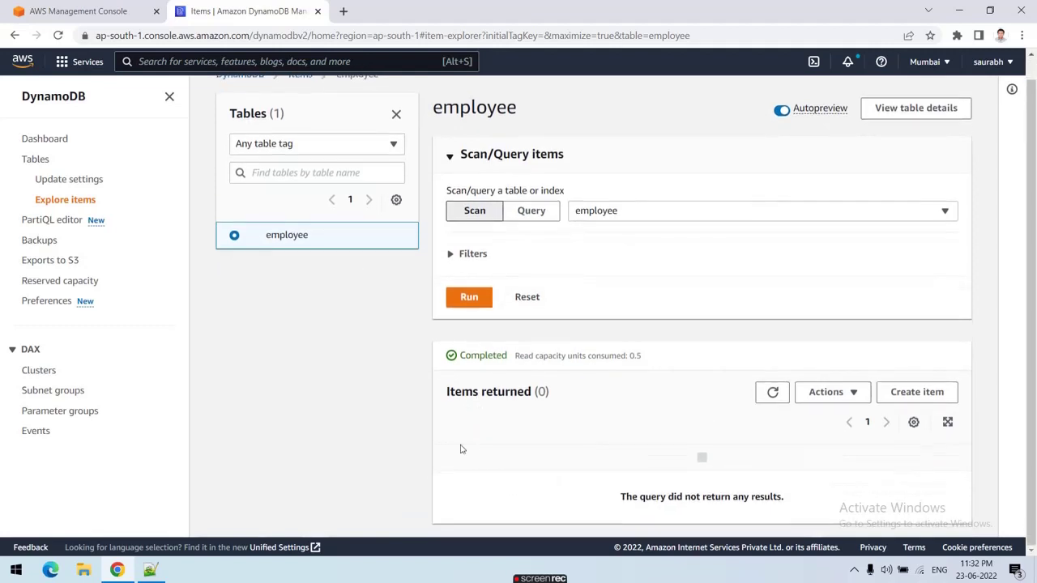
Start creating a new item in the employee table and examine its empname partition key and role sort key
click(923, 396)
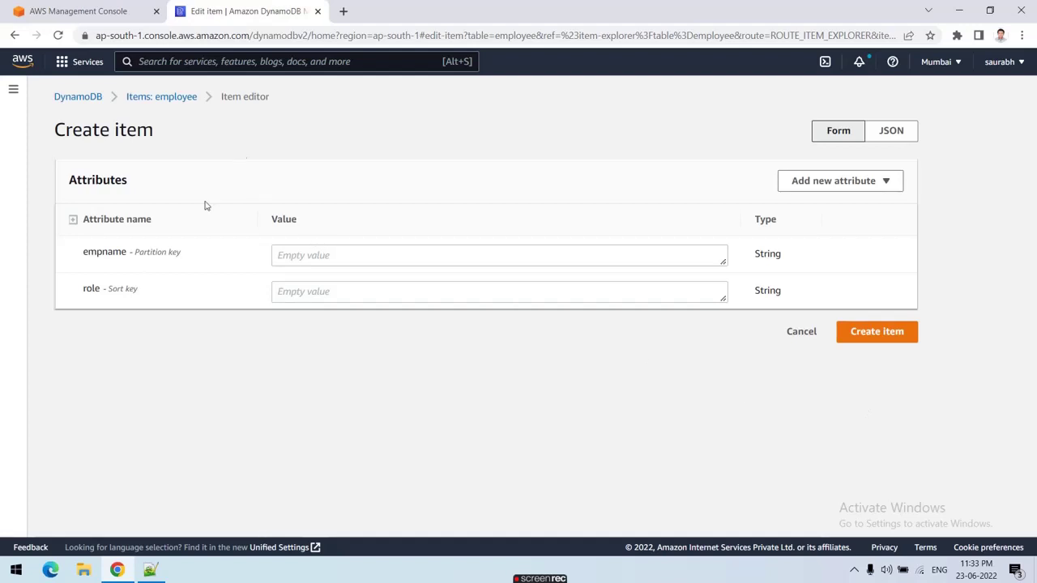
drag(81, 250, 118, 293)
click(107, 256)
drag(89, 291, 141, 289)
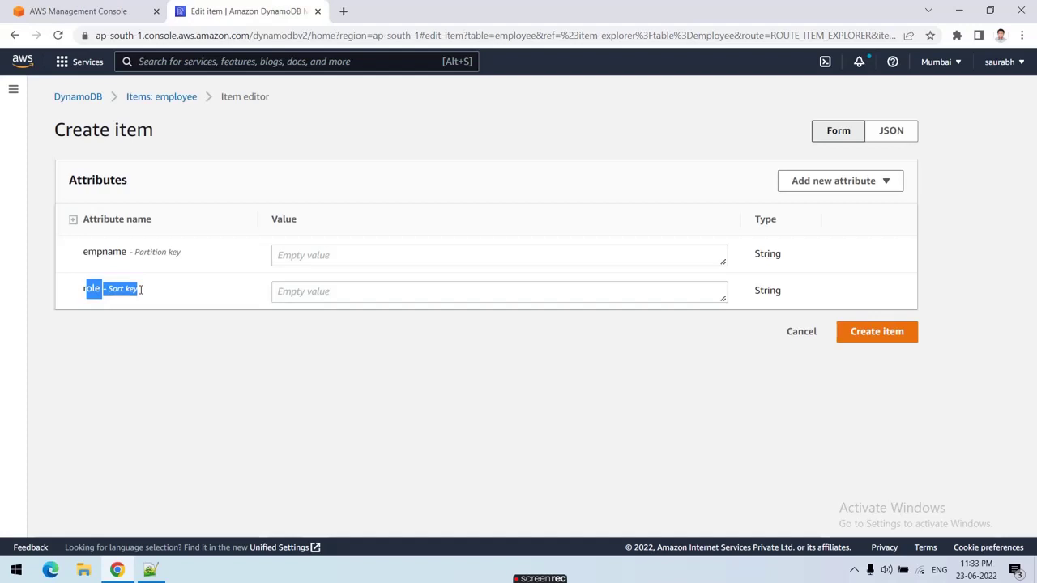
click(139, 293)
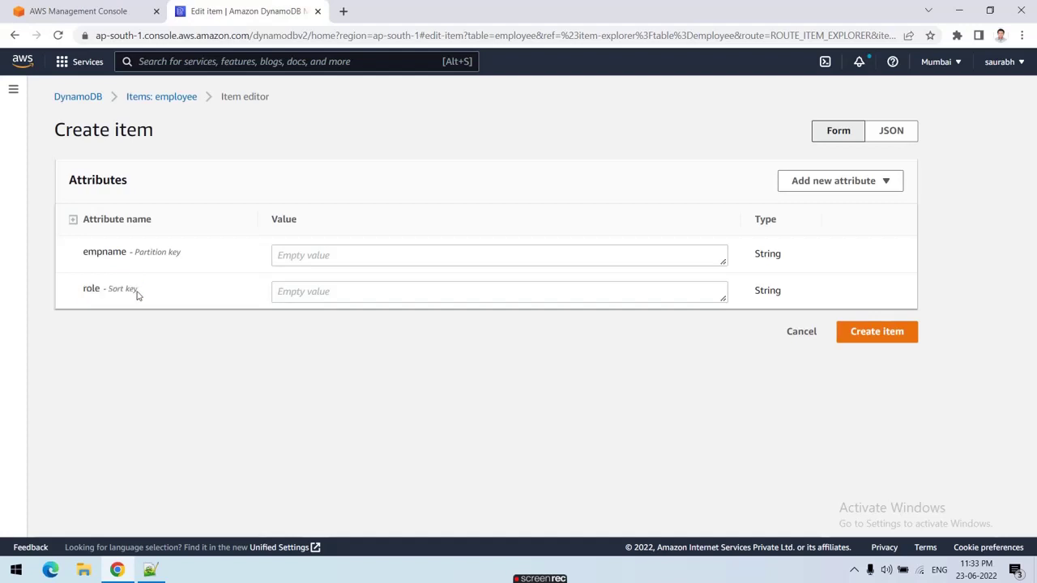
mouse_move(84, 252)
mouse_down()
mouse_move(171, 258)
mouse_move(74, 260)
mouse_up()
click(185, 260)
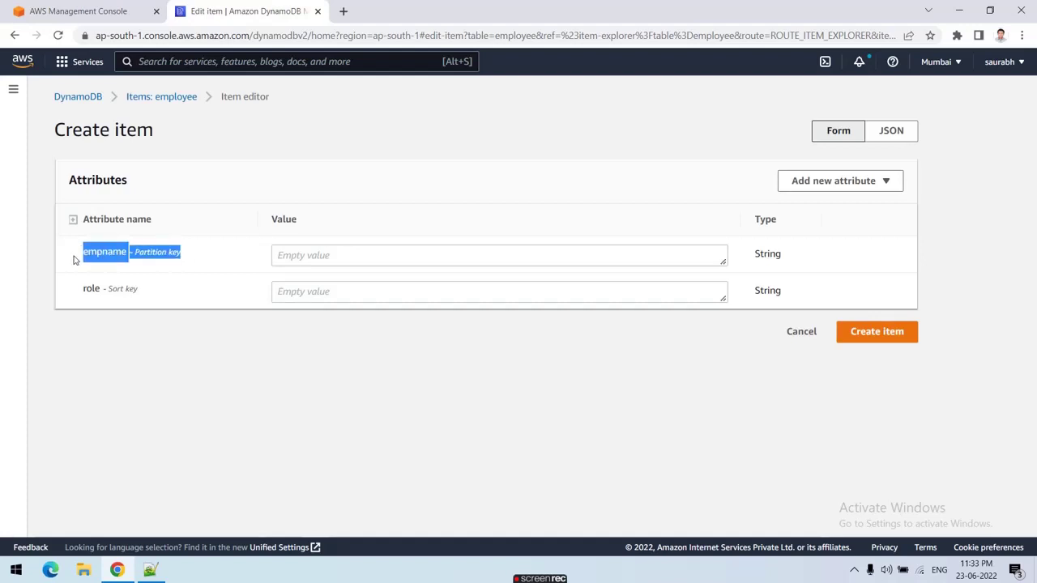
click(89, 261)
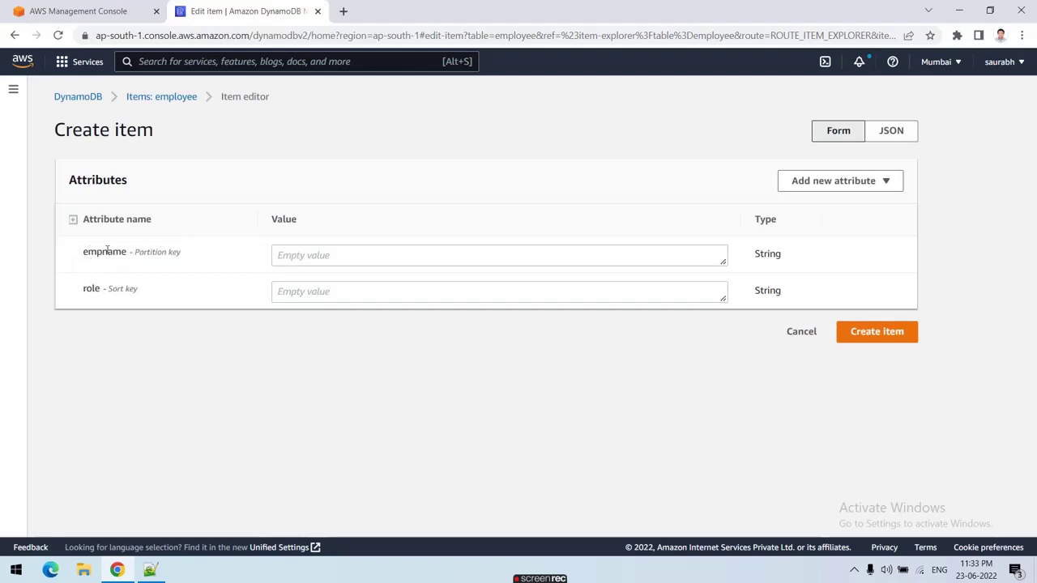
drag(81, 252, 134, 299)
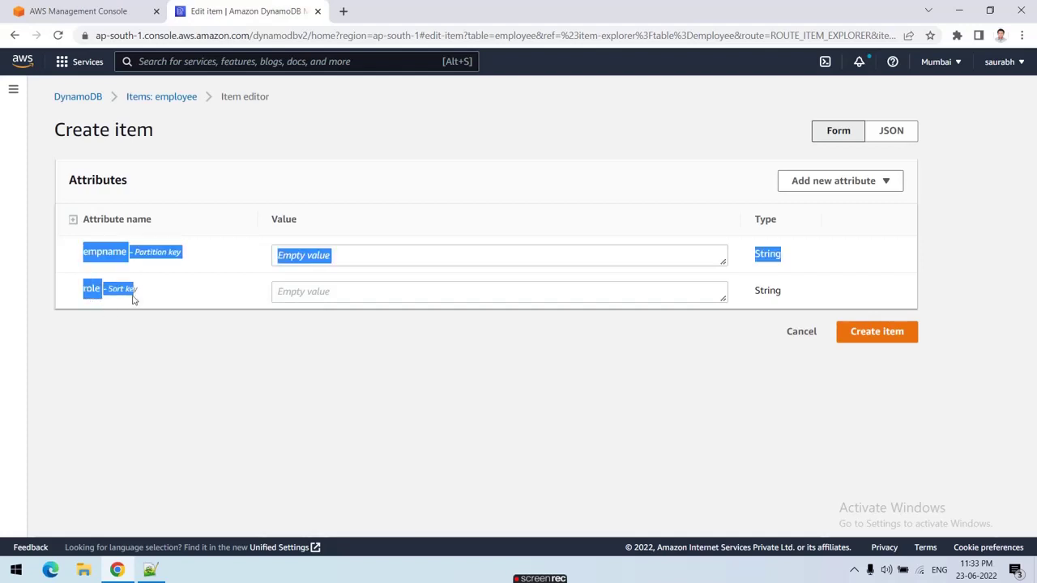
click(136, 299)
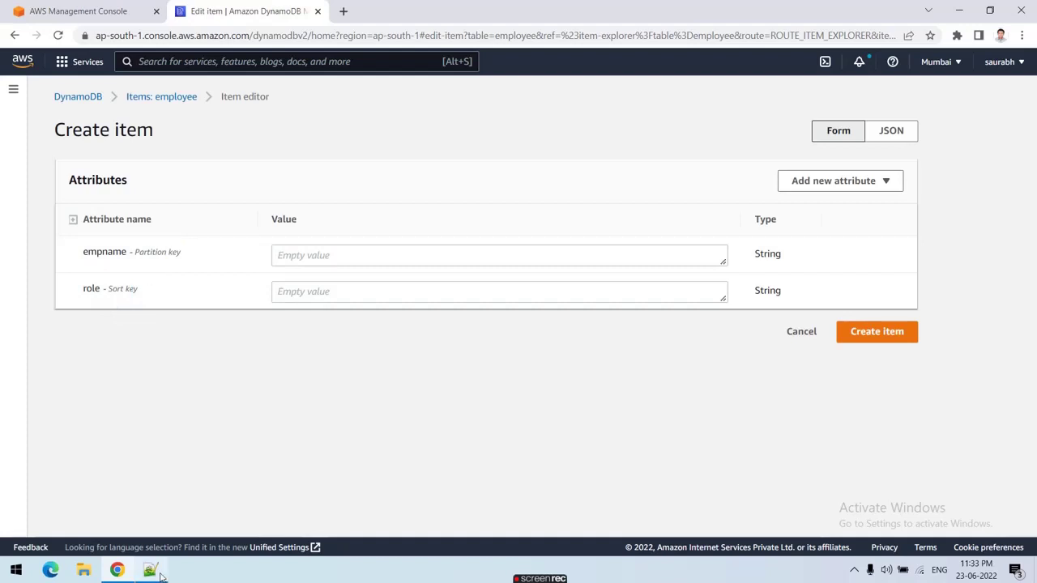
Look at the sample employee records of sample_json.json in Notepad++ and return to the item editor in Chrome
mouse_move(161, 577)
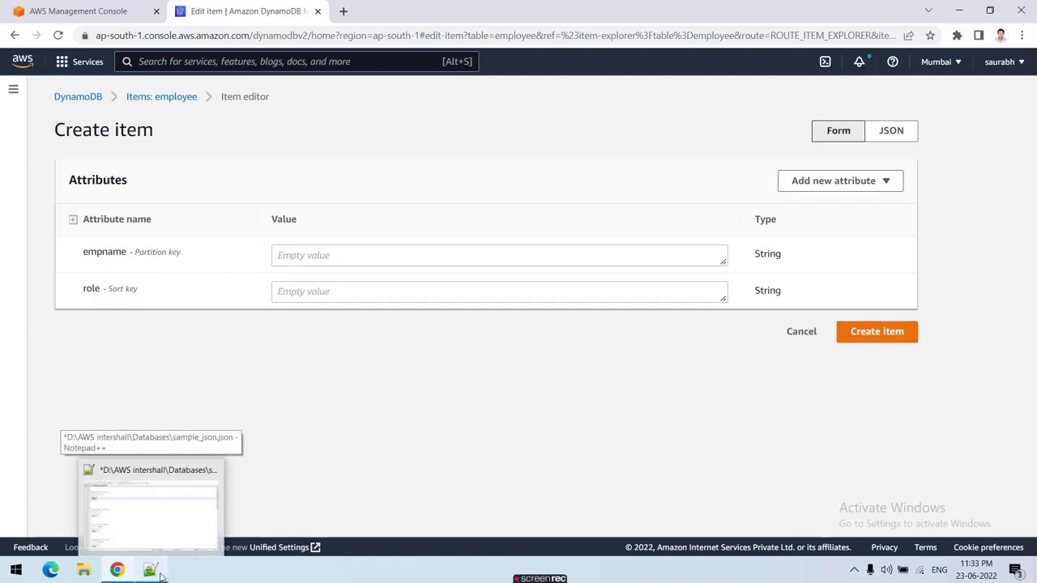
click(161, 577)
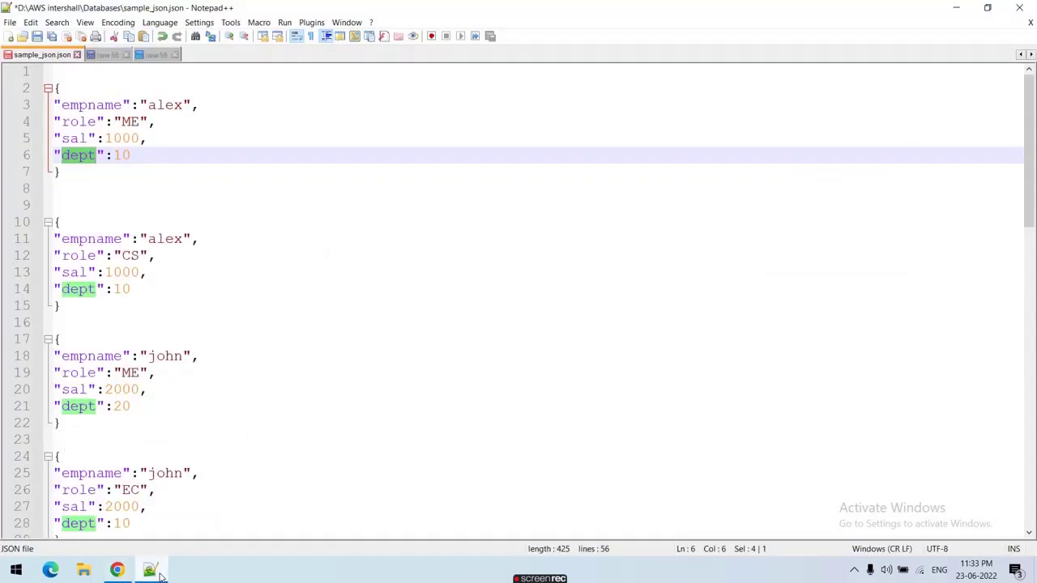
click(161, 577)
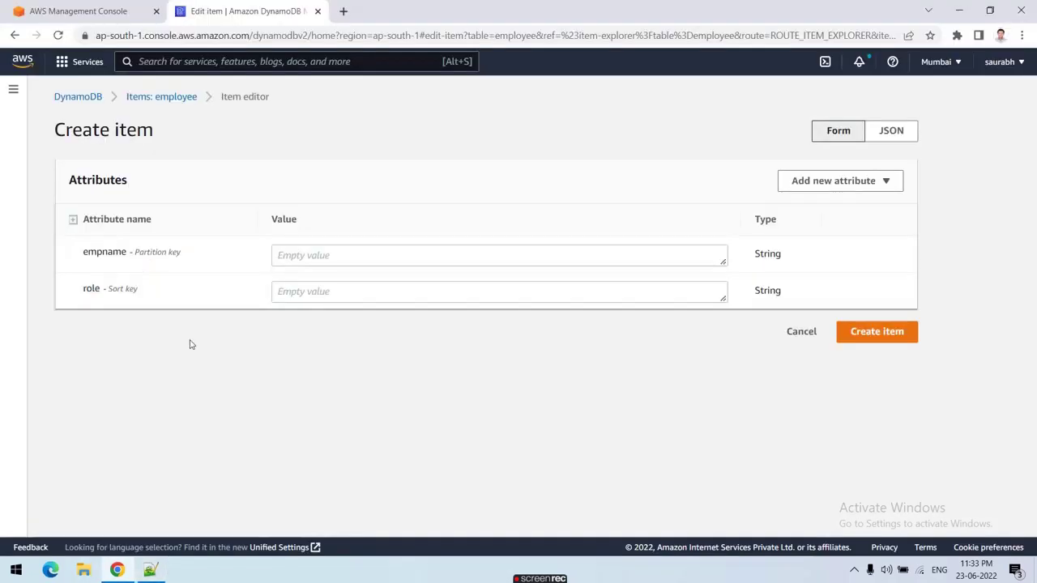
Fill in the new item's empname with the employee's first name and its role with ES
double_click(111, 252)
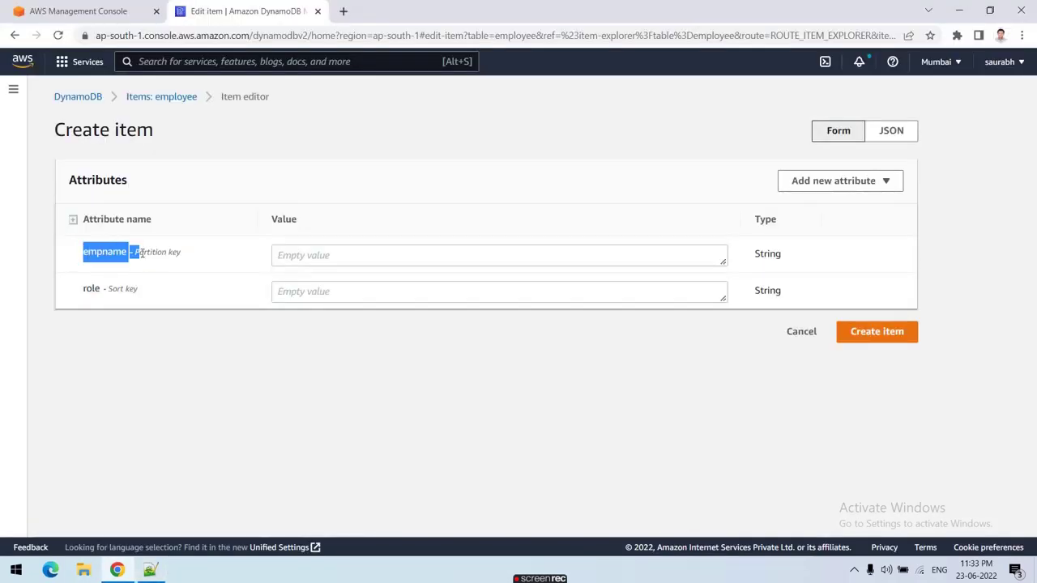
click(285, 255)
text(asas)
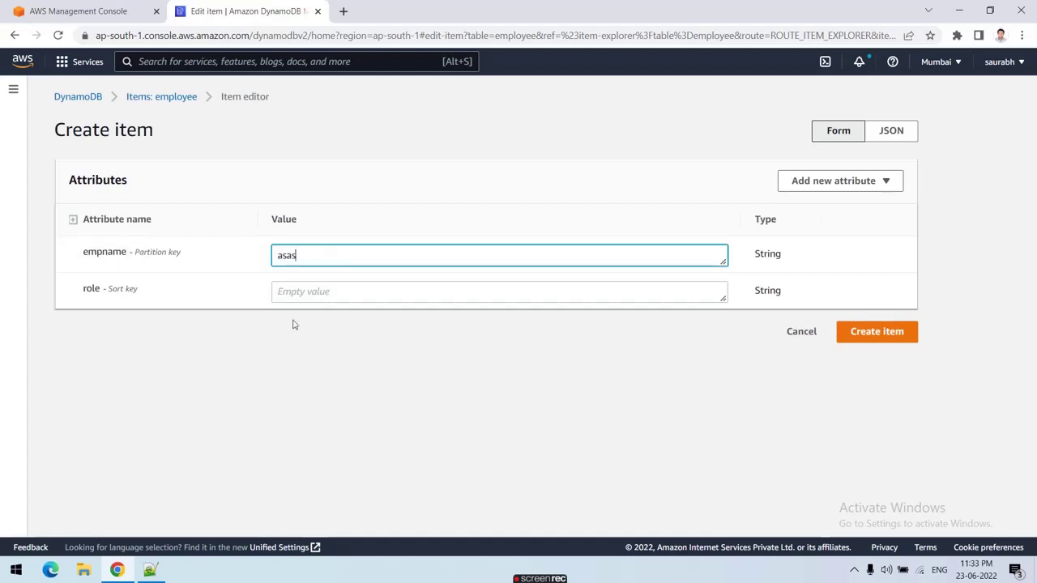
click(303, 292)
double_click(308, 254)
text(john)
click(317, 293)
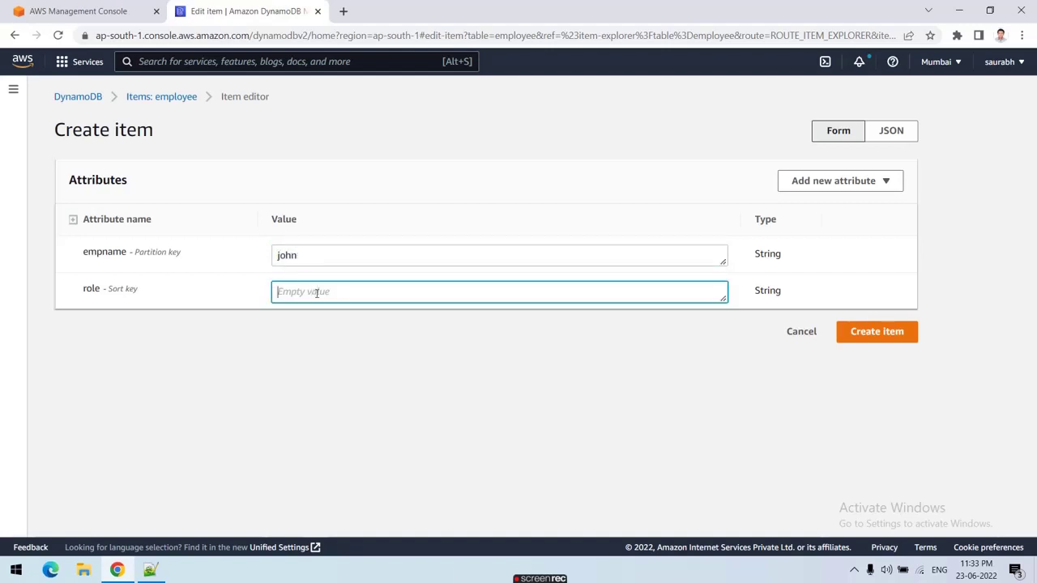
text(ES)
Add a String attribute to the item and name it sal, copying the name from sample_json.json in Notepad++
click(855, 188)
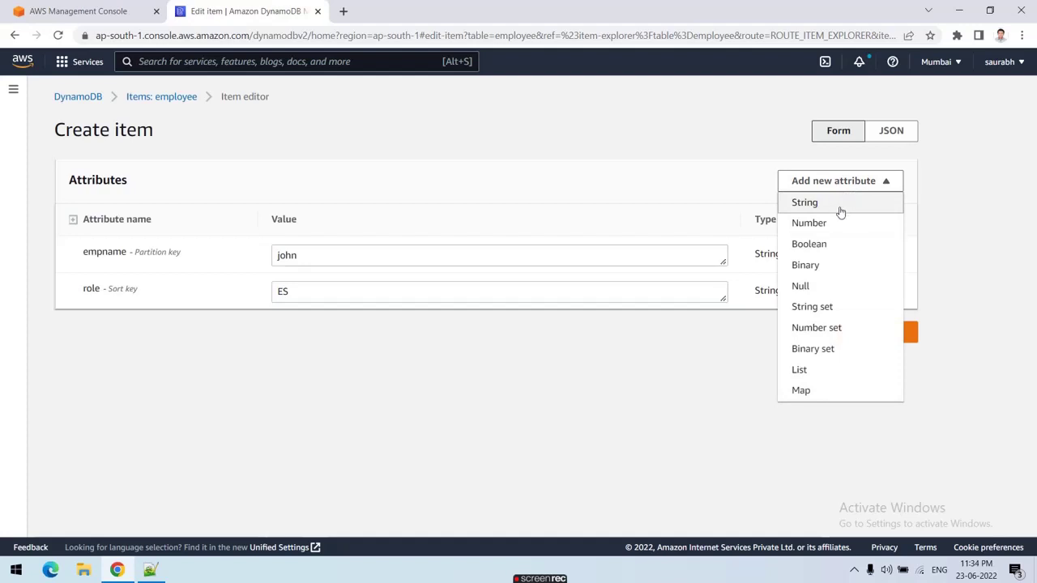
click(840, 209)
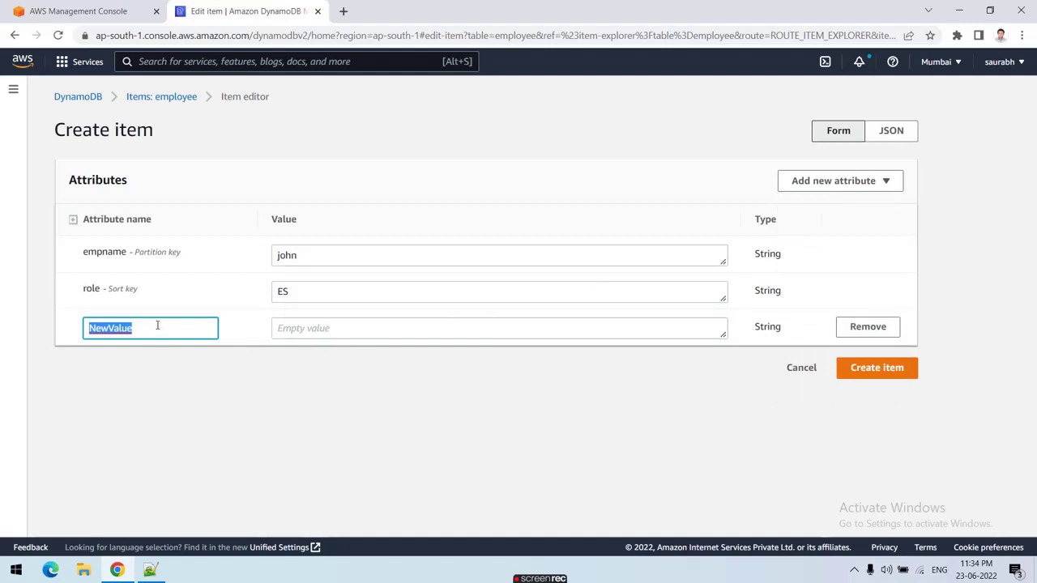
click(151, 571)
double_click(75, 139)
key(ctrl+c)
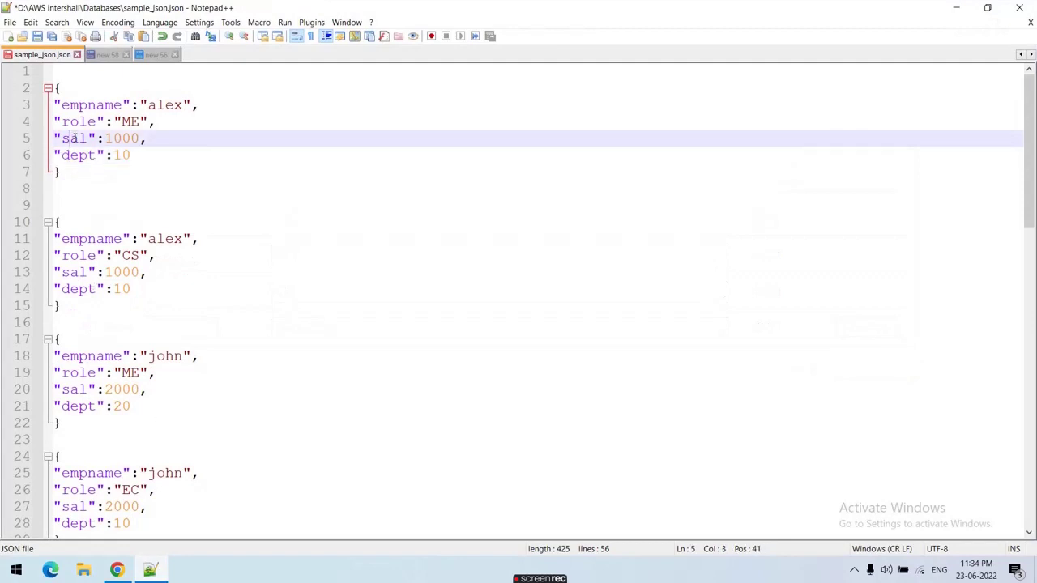
click(161, 573)
click(162, 329)
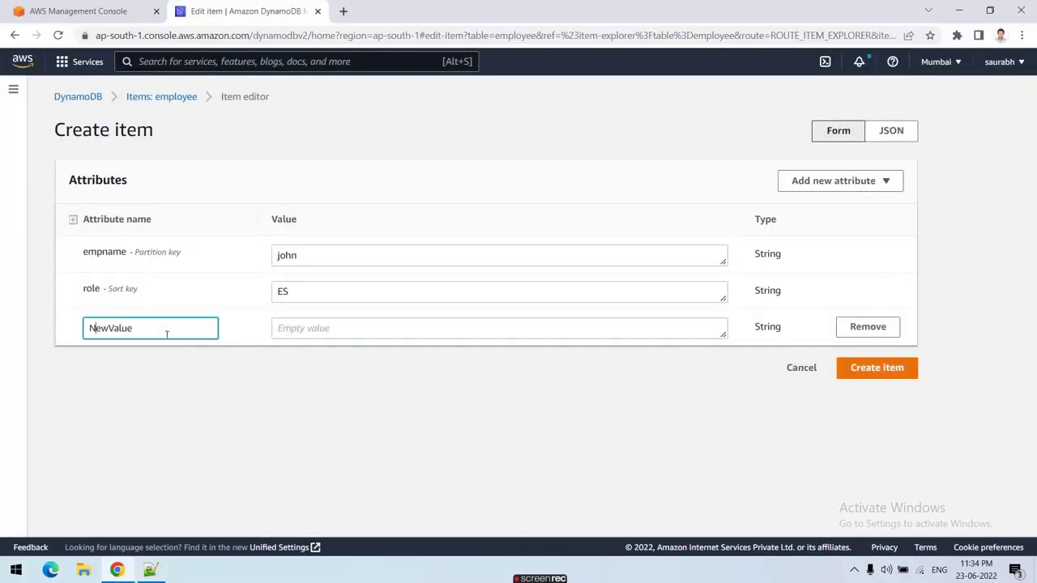
double_click(163, 329)
key(ctrl+v)
Switch the new item to the JSON editor and examine the S type markers and values of empname, role and sal
click(893, 136)
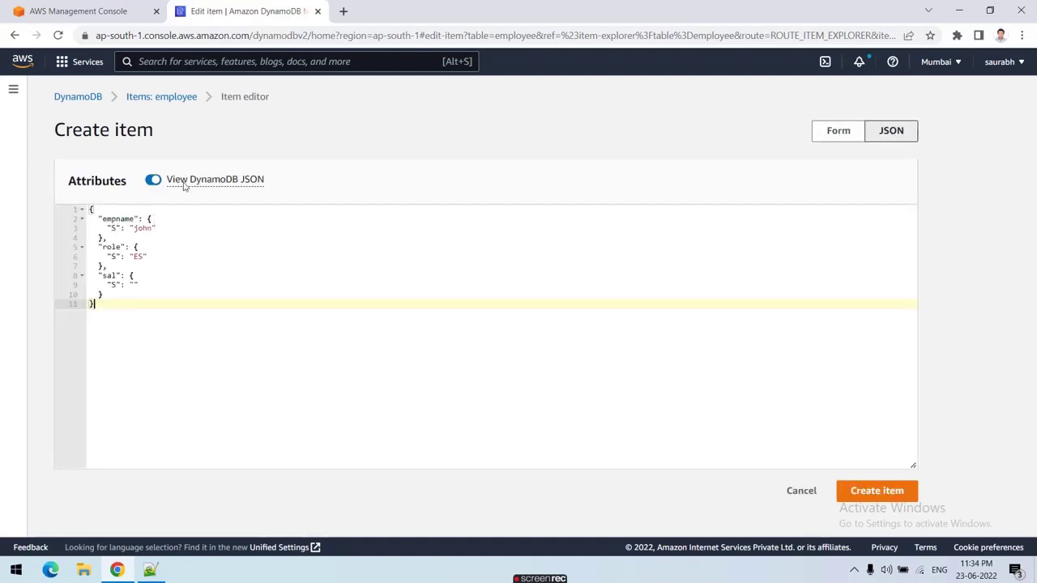
drag(106, 303, 123, 324)
click(107, 237)
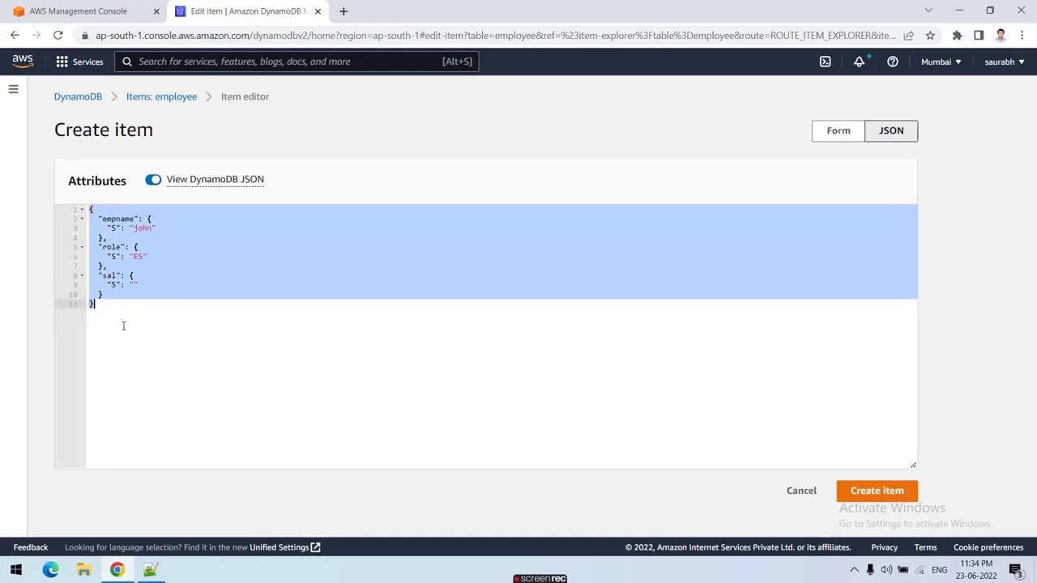
click(124, 328)
double_click(123, 220)
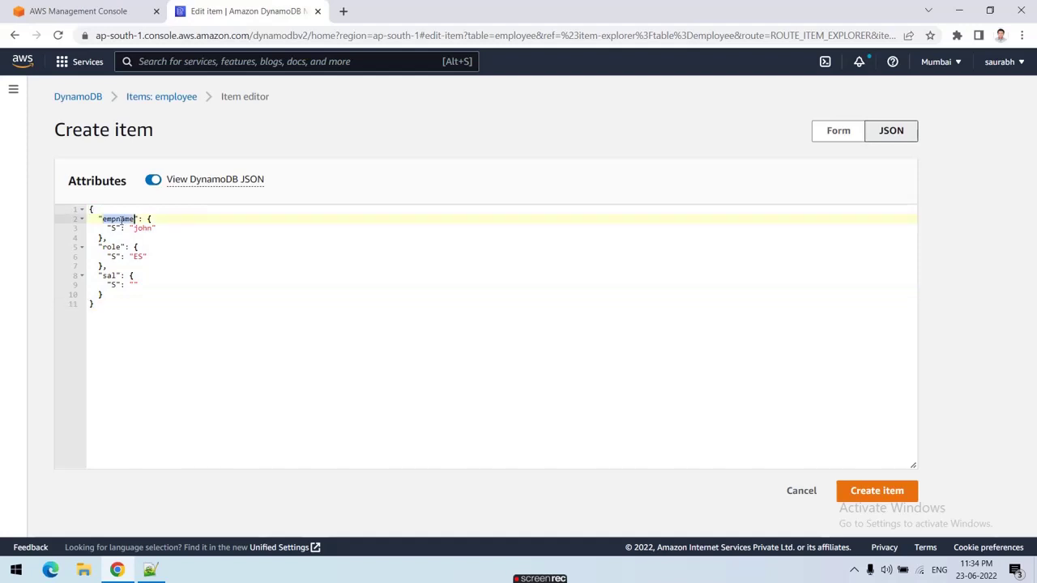
double_click(143, 228)
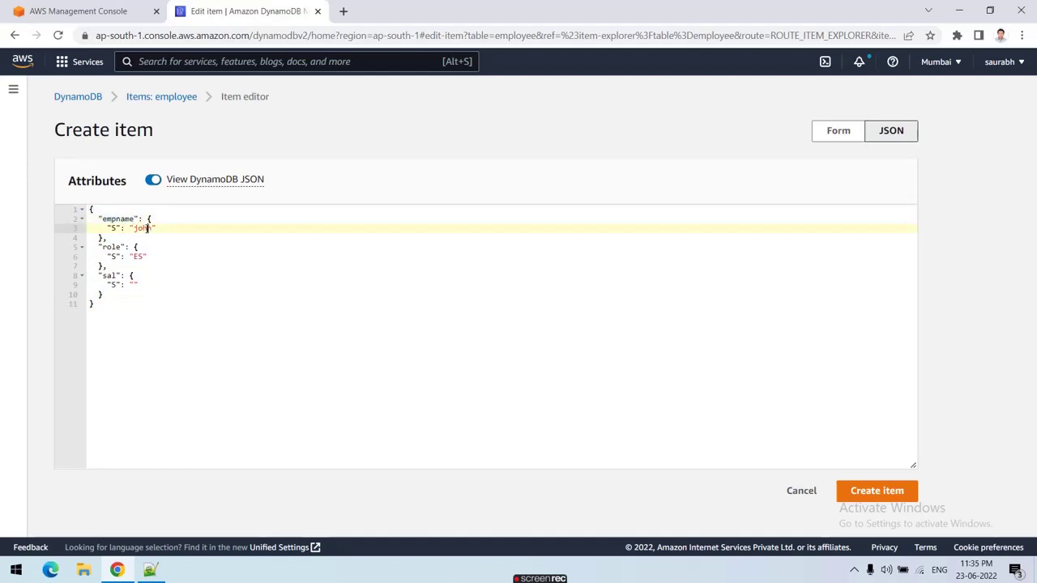
click(110, 229)
click(111, 285)
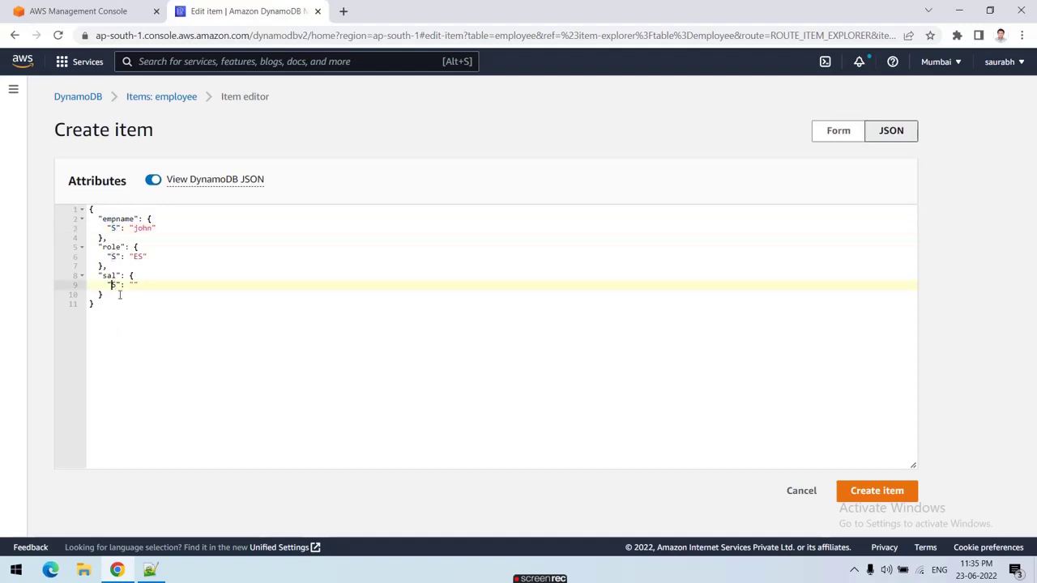
double_click(142, 228)
double_click(139, 257)
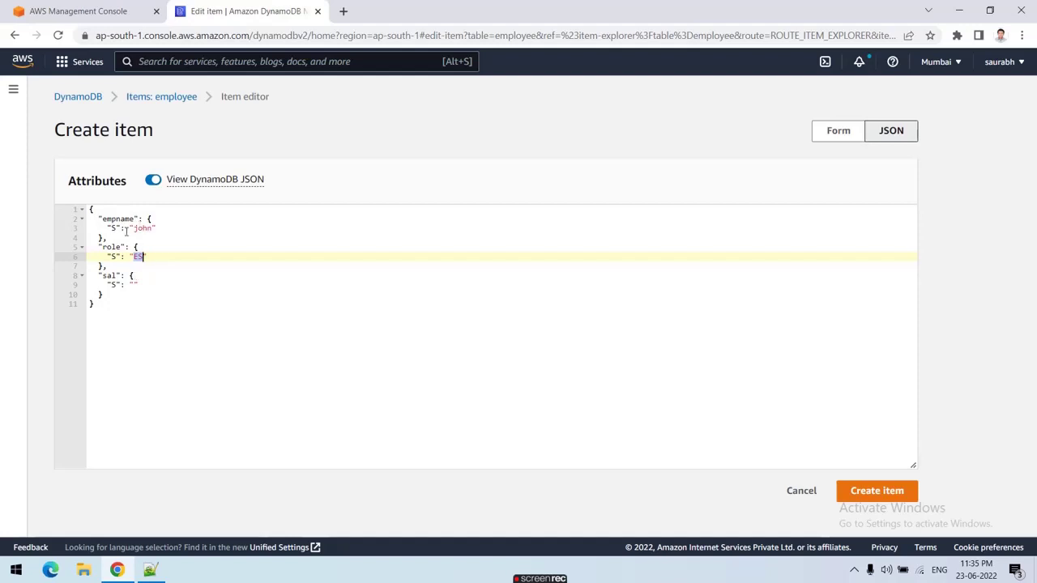
Compare the item in DynamoDB JSON and plain JSON, leave DynamoDB JSON off, and clear all the item's JSON text
click(151, 180)
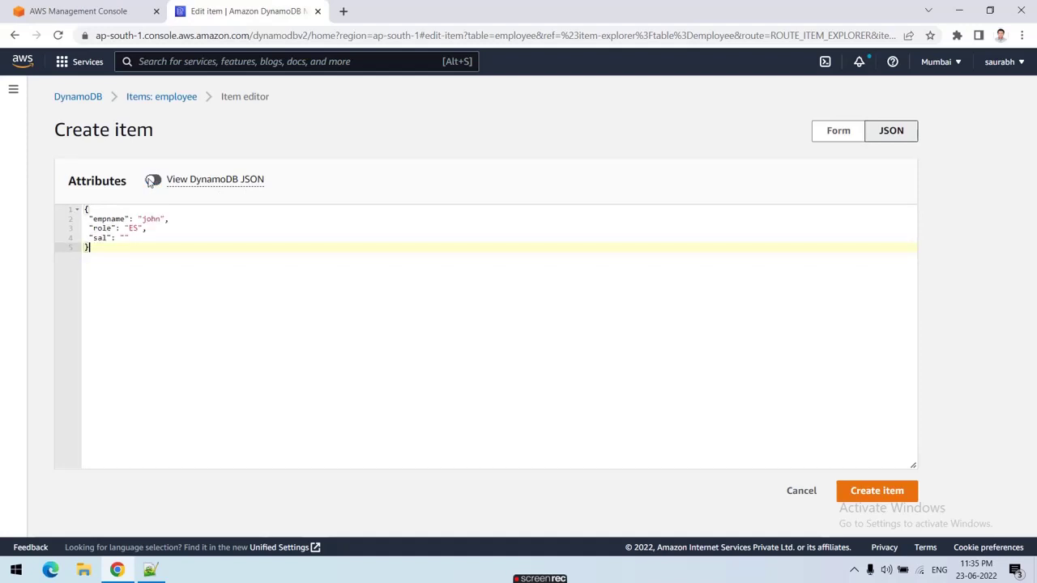
click(152, 180)
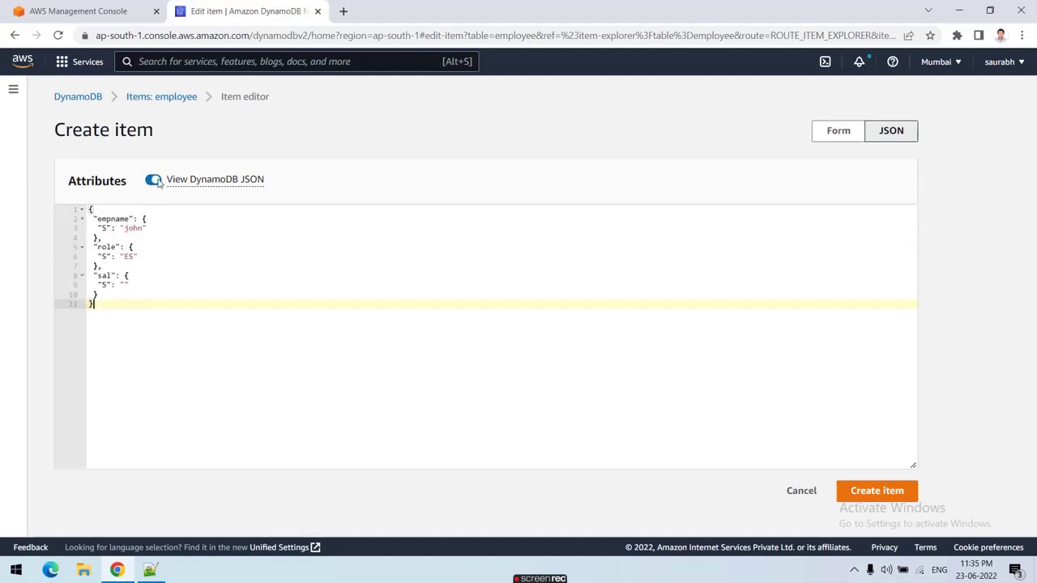
click(151, 182)
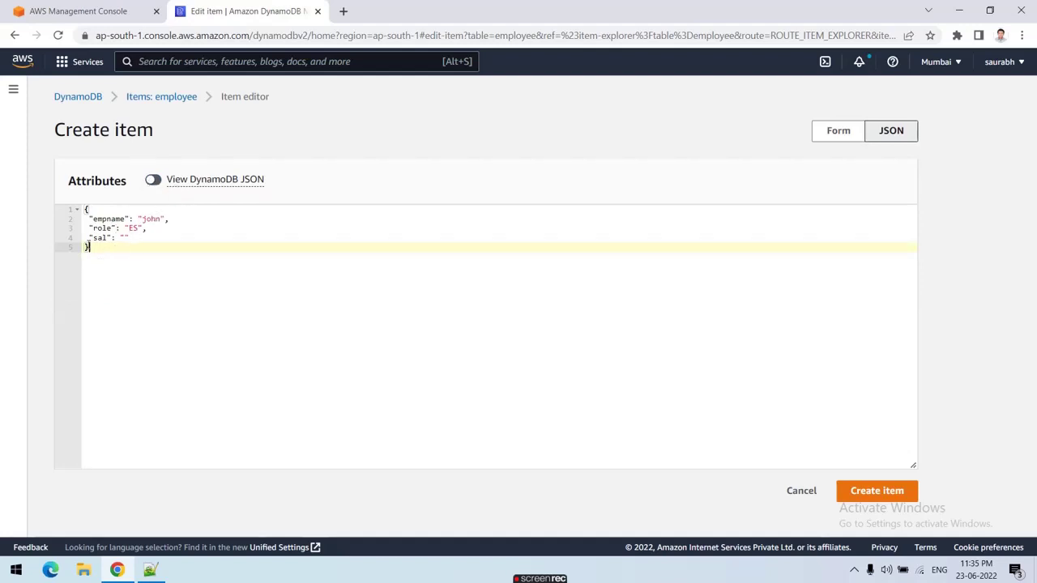
drag(88, 244, 75, 213)
key(Delete)
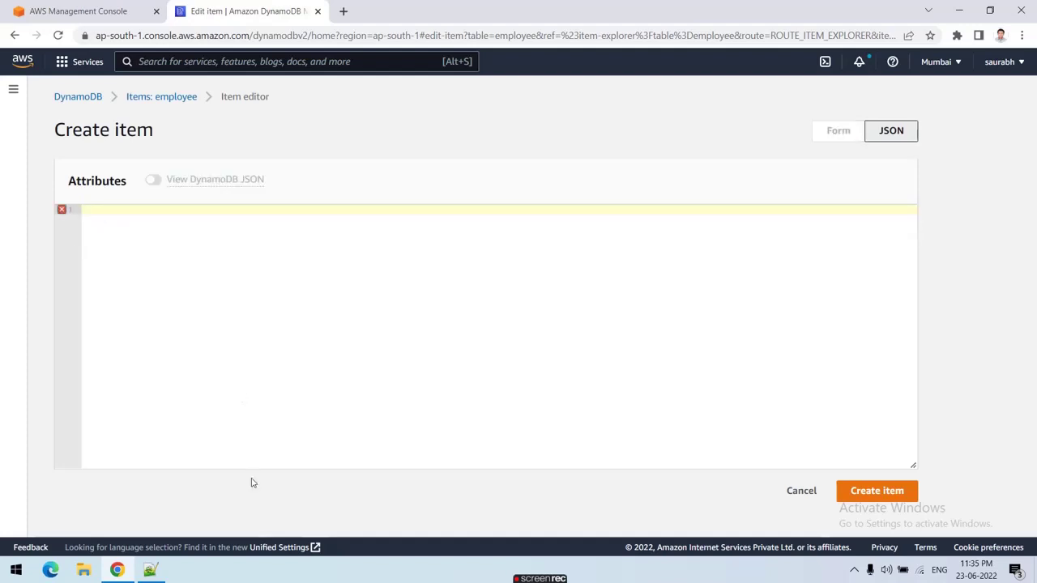
Copy the first employee record (role ME, sal 1000, dept 10) from sample_json.json in Notepad++ into the item's JSON editor in Chrome
click(151, 569)
click(73, 188)
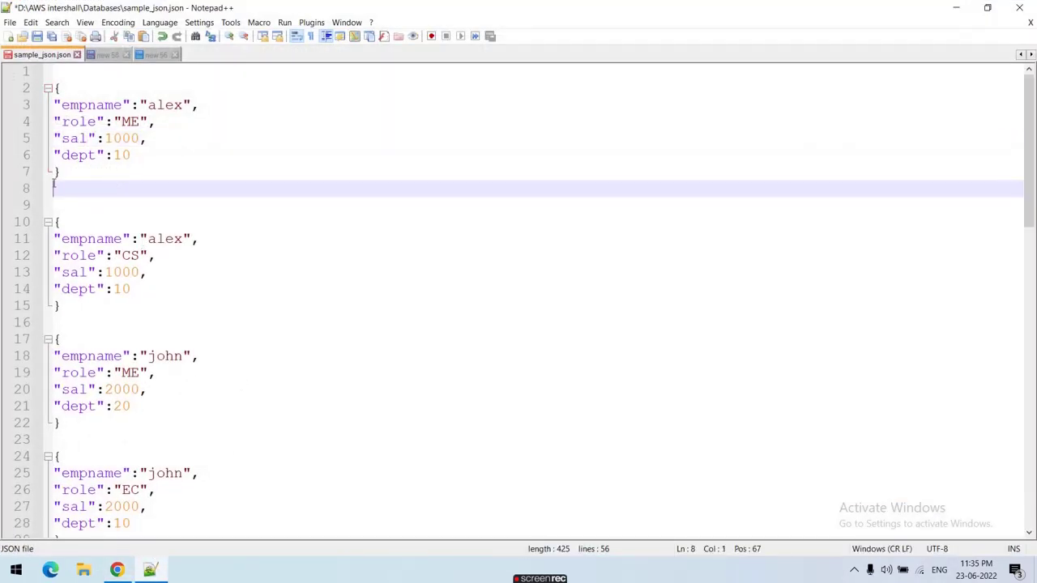
drag(62, 171, 54, 87)
key(ctrl+c)
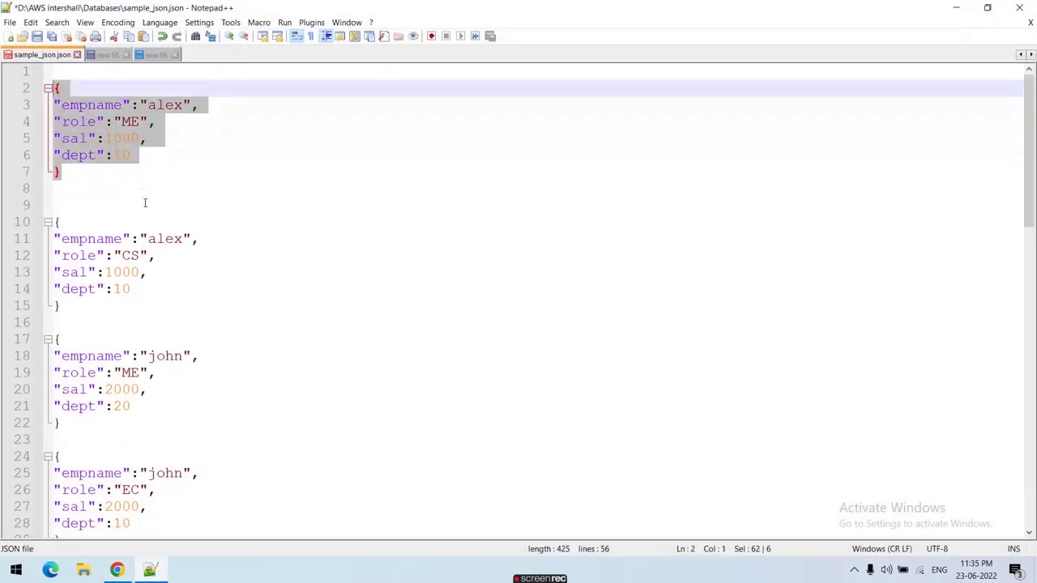
click(150, 571)
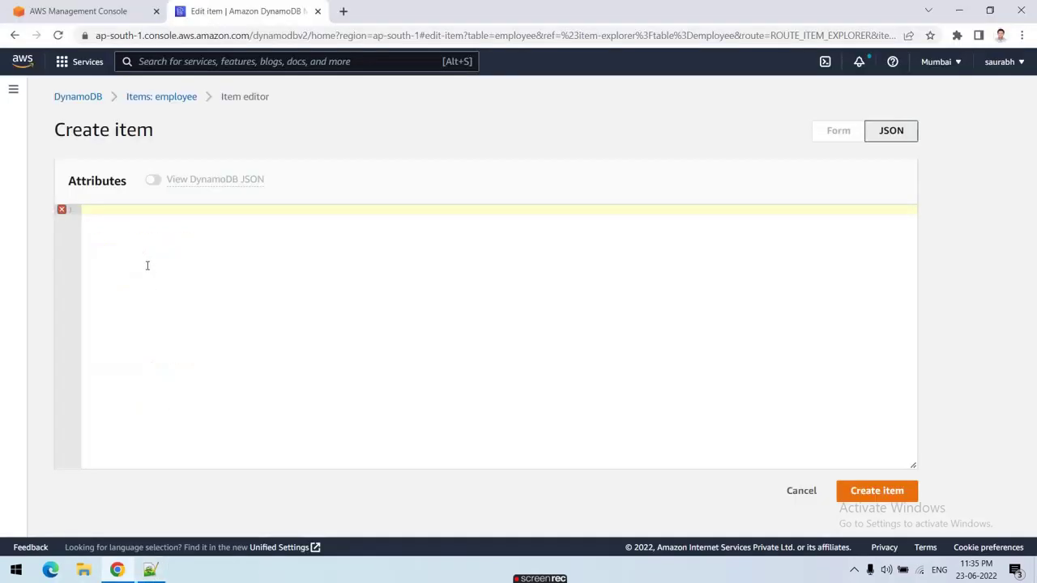
key(ctrl+v)
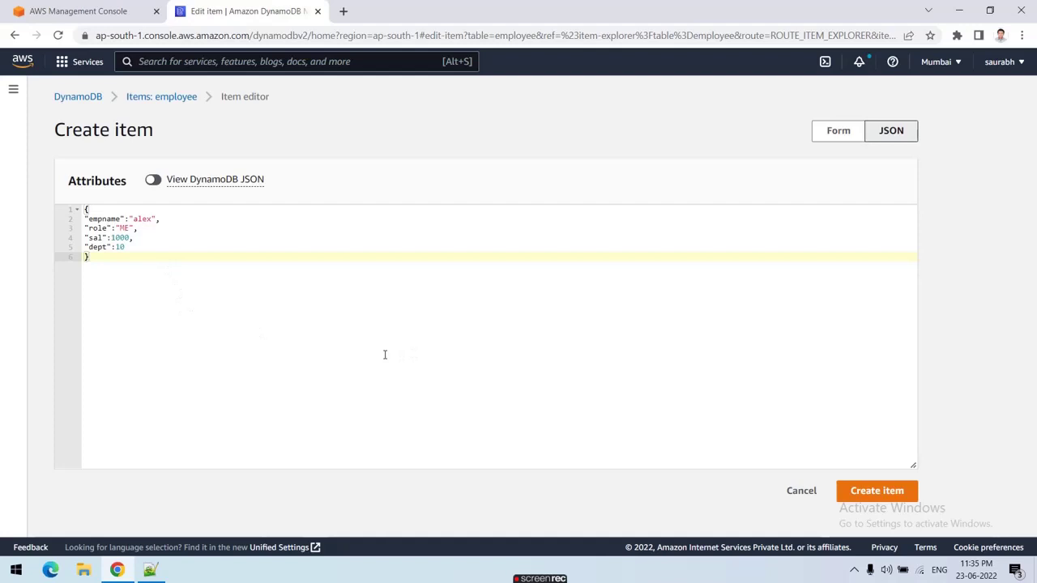
Enlarge the page to 125% and examine the empname, role, sal and dept entries of the pasted JSON record
key(ctrl+plus)
key(ctrl+plus)
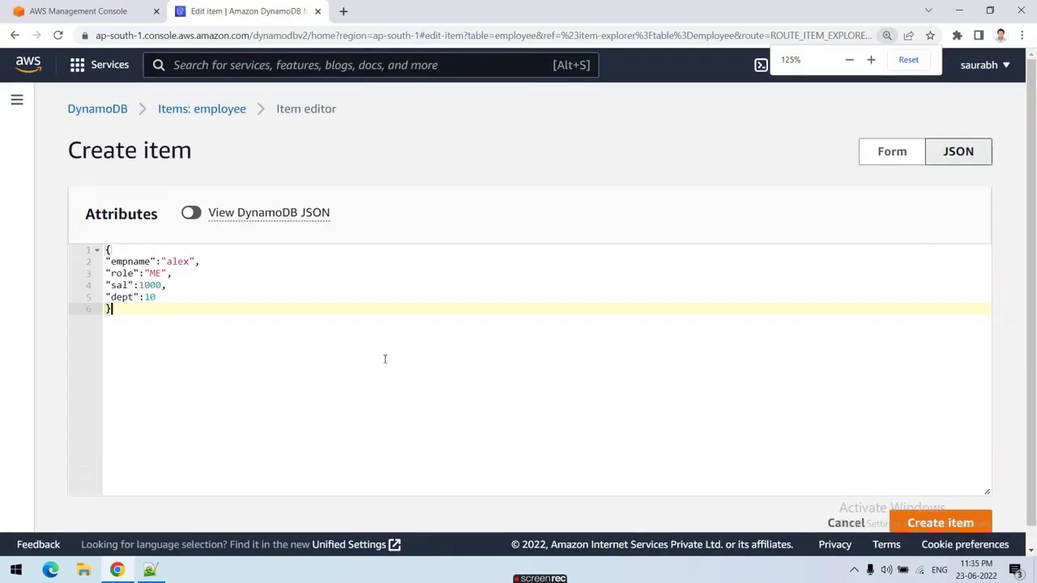
click(178, 261)
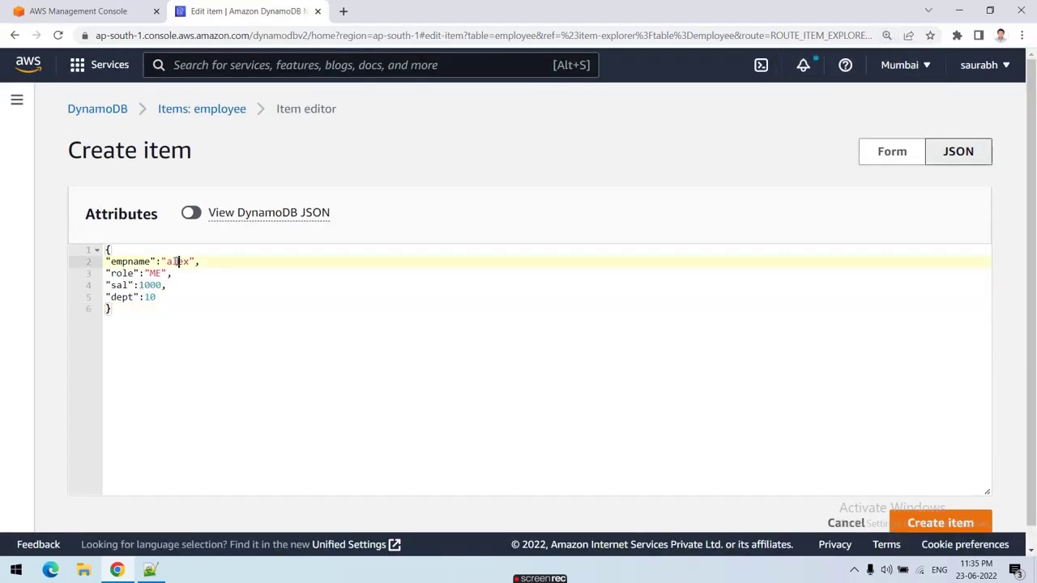
double_click(178, 261)
double_click(120, 275)
double_click(156, 274)
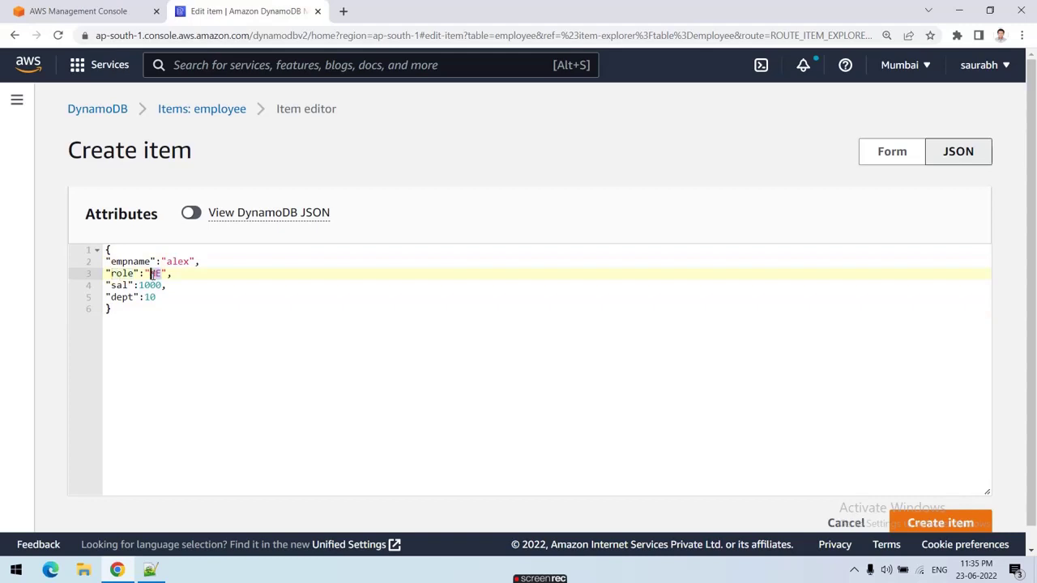
double_click(119, 285)
double_click(150, 286)
click(120, 297)
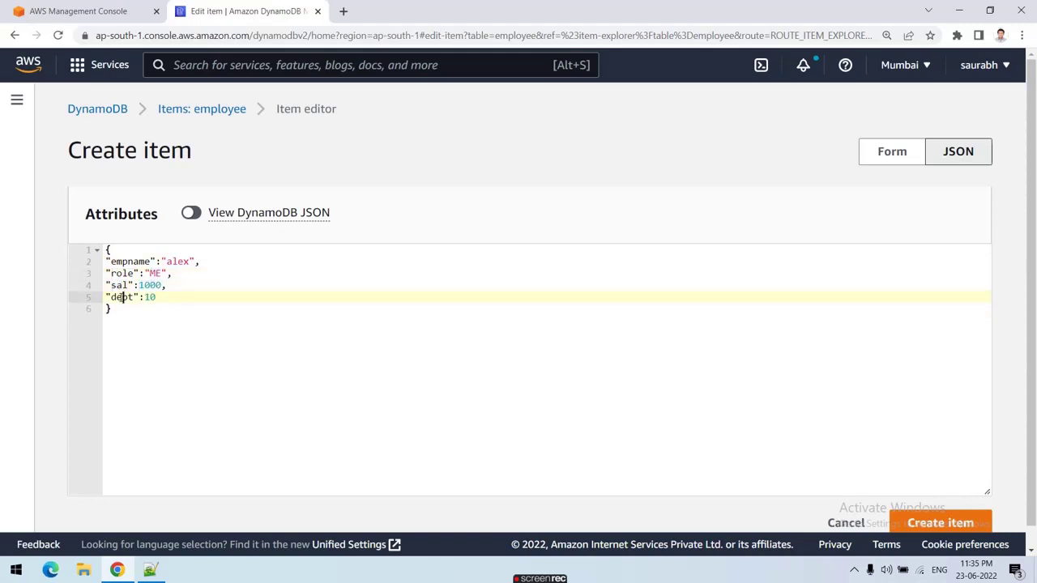
double_click(120, 298)
double_click(150, 298)
click(144, 324)
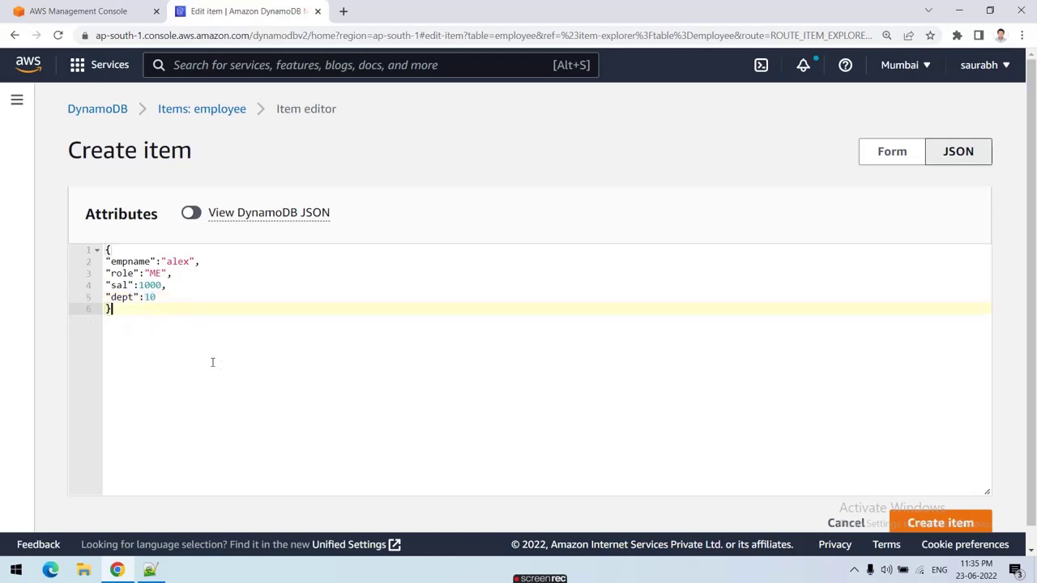
Create the item from the JSON record and view its attributes in the expanded list of returned items
scroll(212, 362, down, 1)
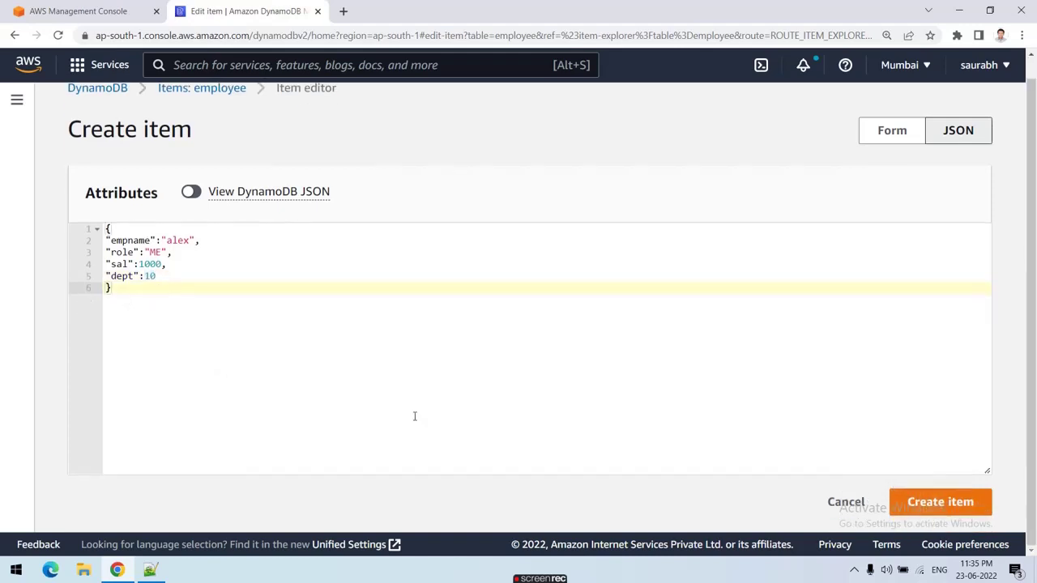
click(931, 503)
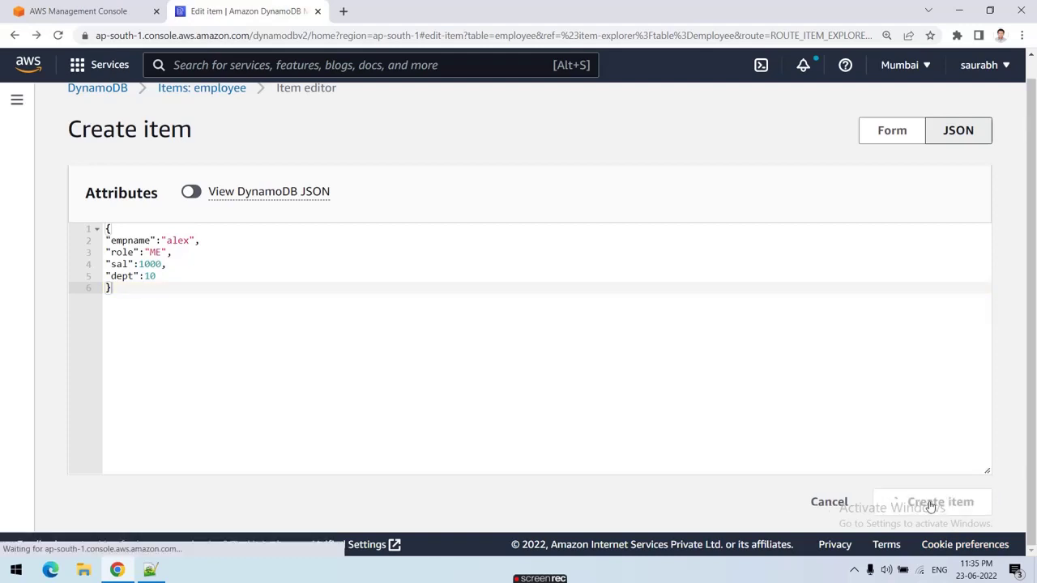
scroll(735, 408, down, 2)
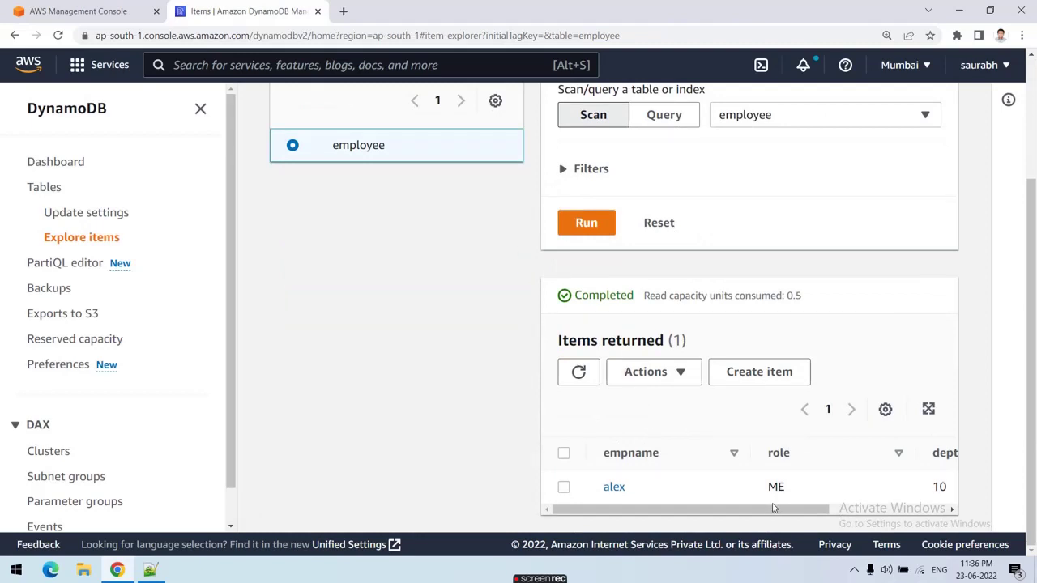
drag(754, 511, 873, 525)
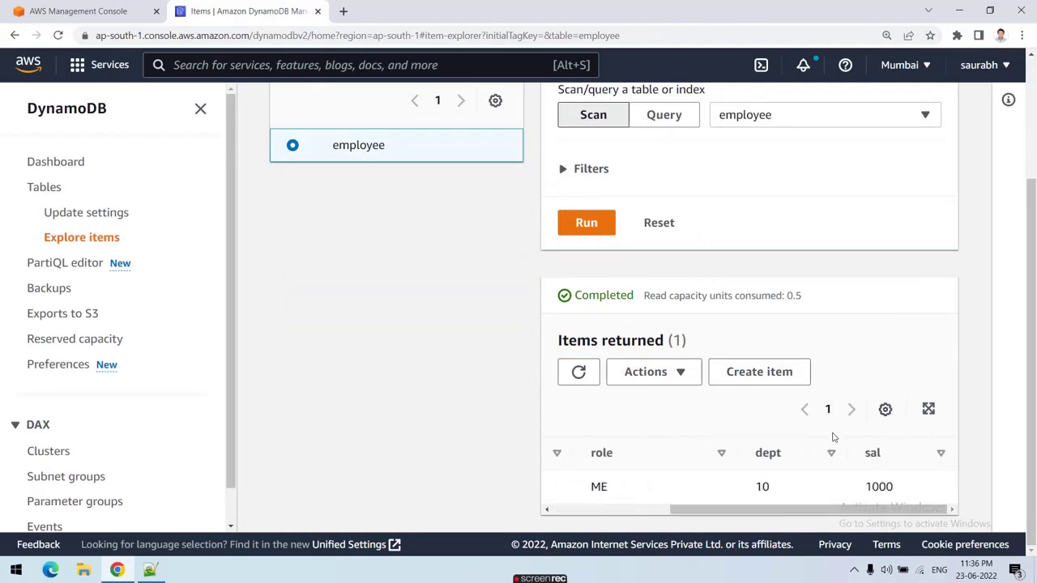
drag(775, 512, 952, 516)
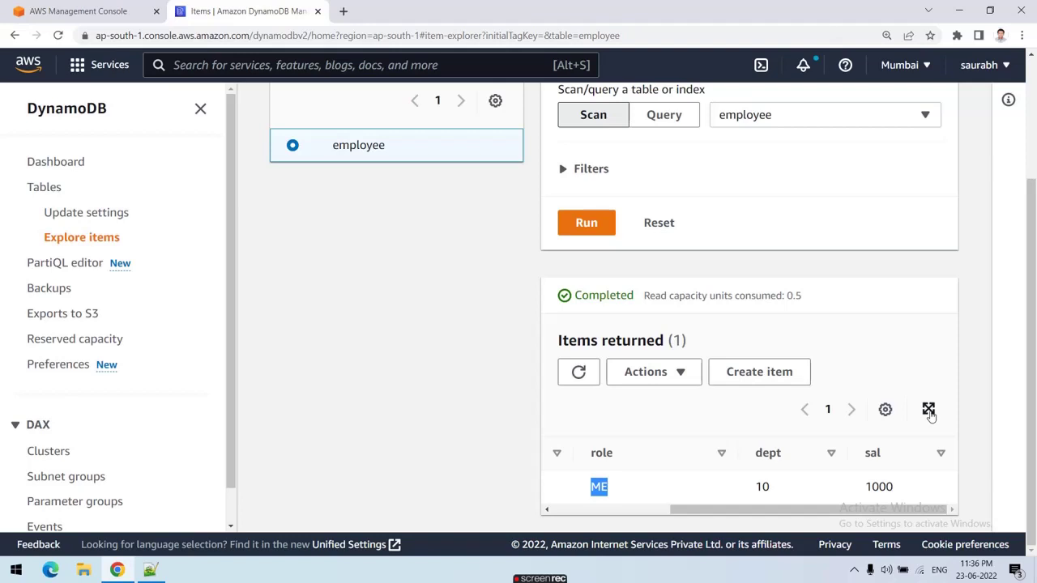
click(929, 410)
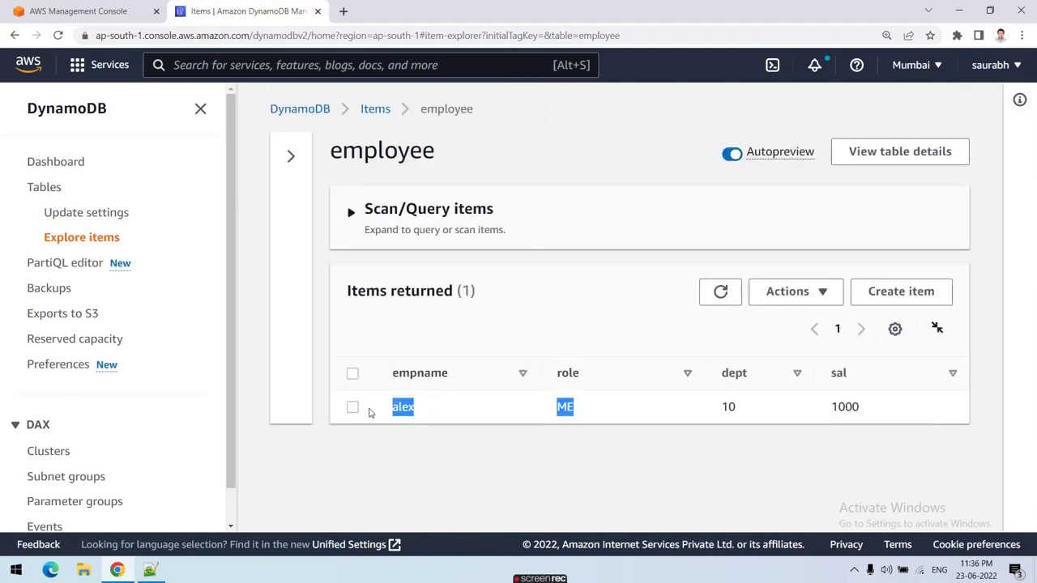
click(427, 438)
click(720, 293)
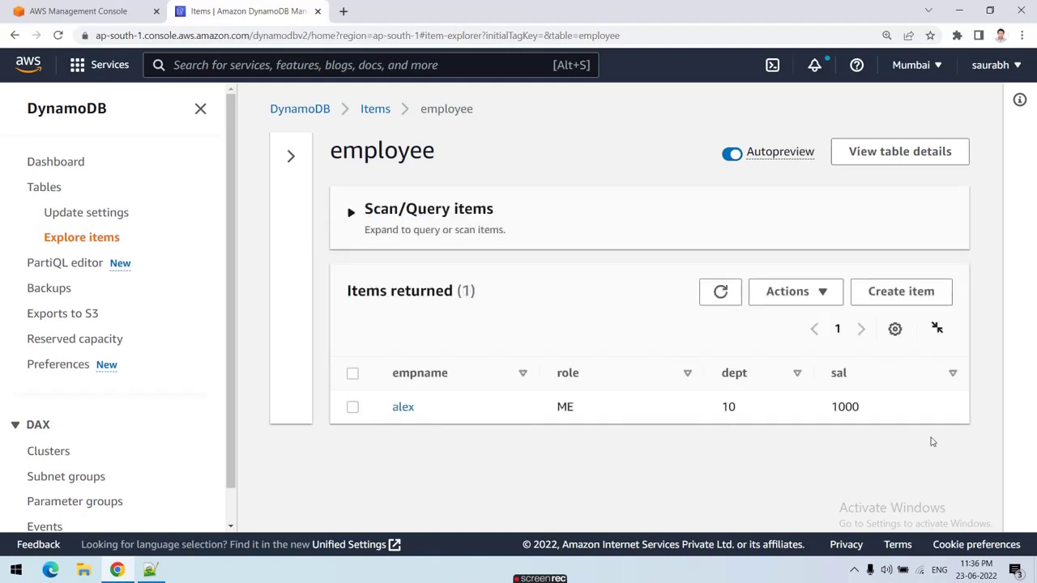
Expand the Scan/Query options of the employee table and compare Scan with Query and its empname partition key and role sort key fields
click(352, 214)
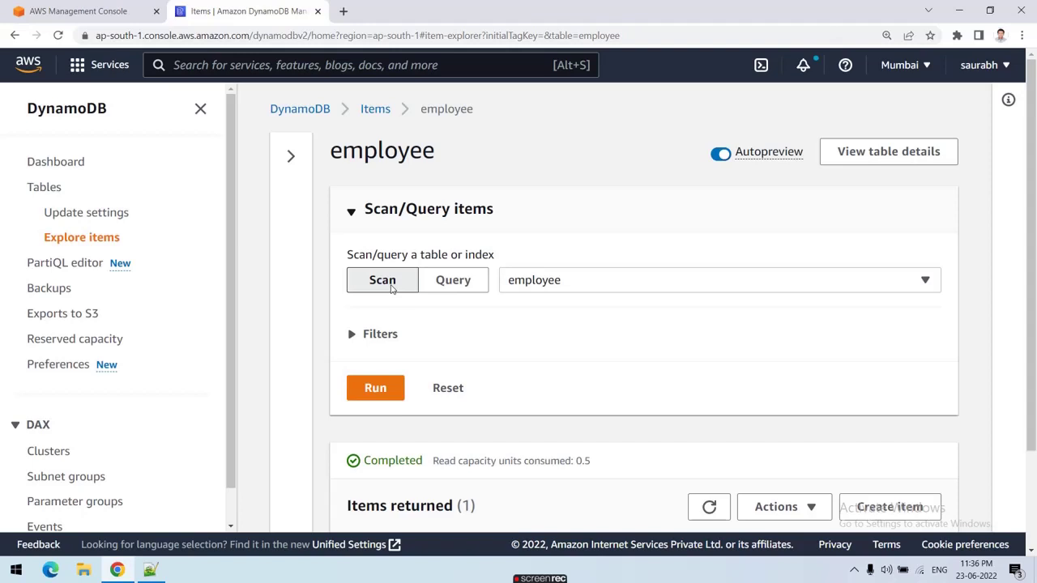
scroll(397, 296, down, 3)
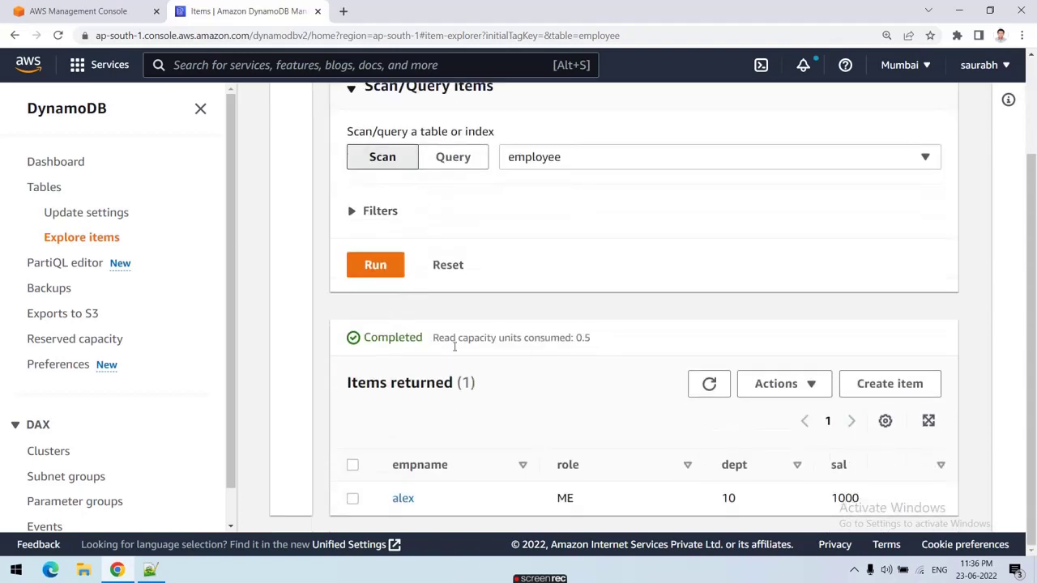
click(459, 167)
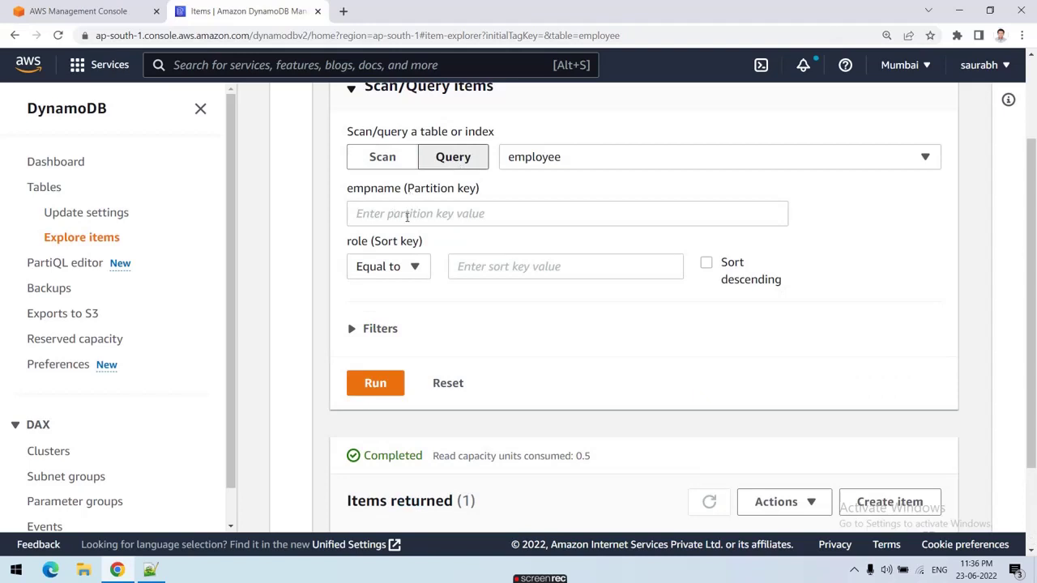
drag(375, 243, 430, 250)
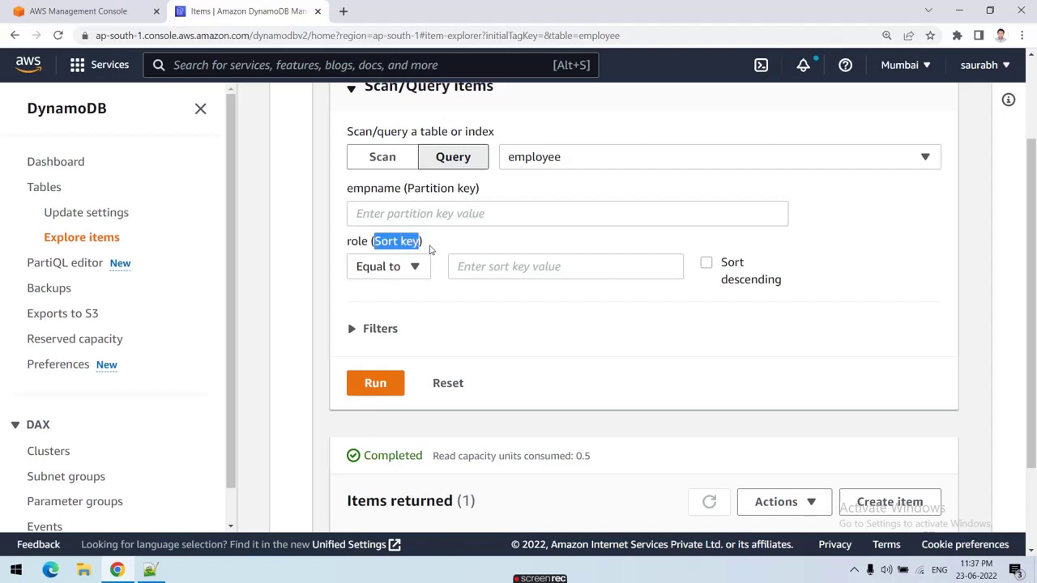
click(476, 271)
click(450, 215)
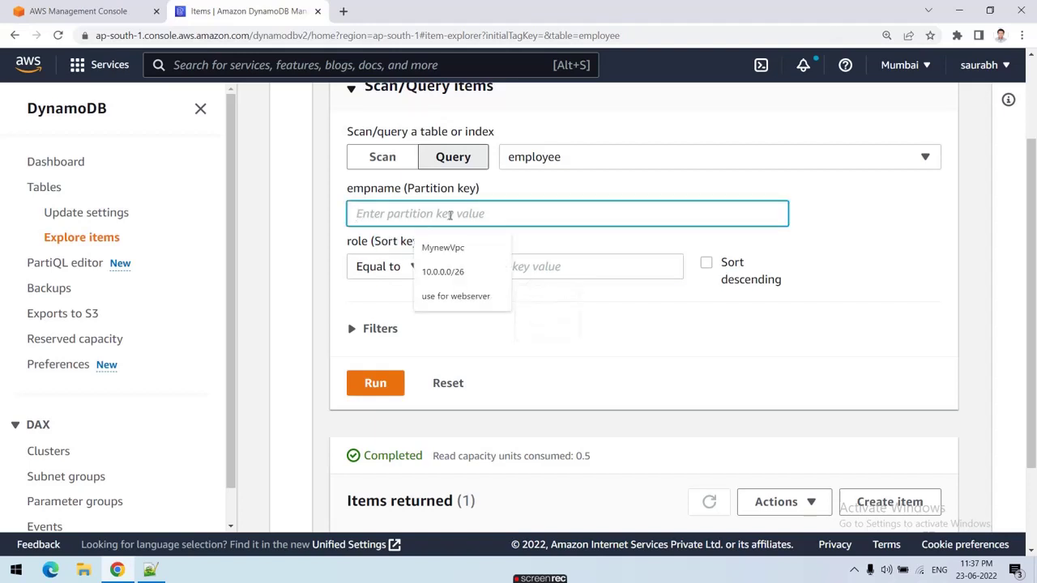
scroll(449, 215, down, 1)
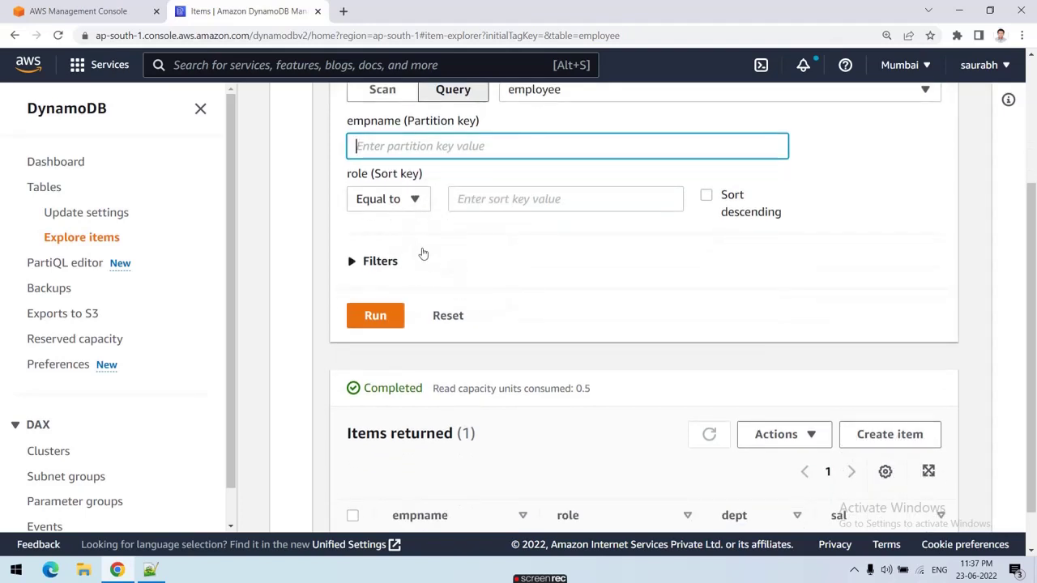
scroll(425, 243, up, 2)
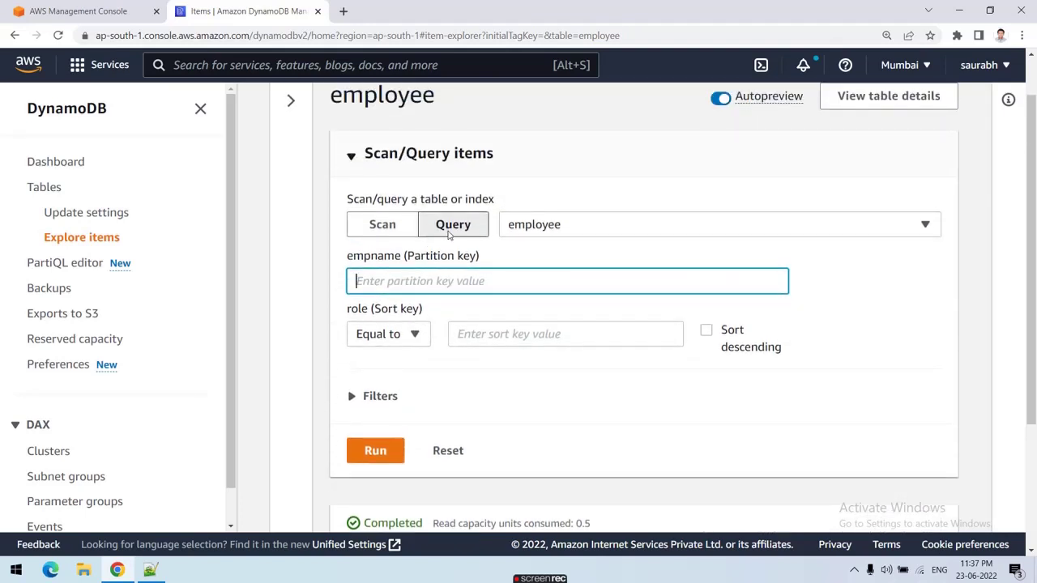
click(393, 234)
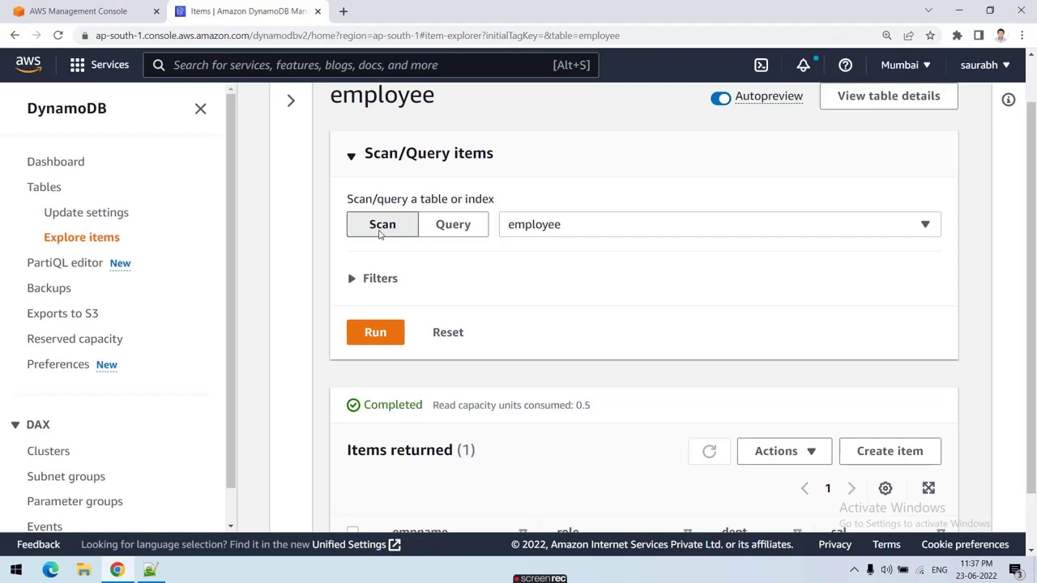
click(453, 227)
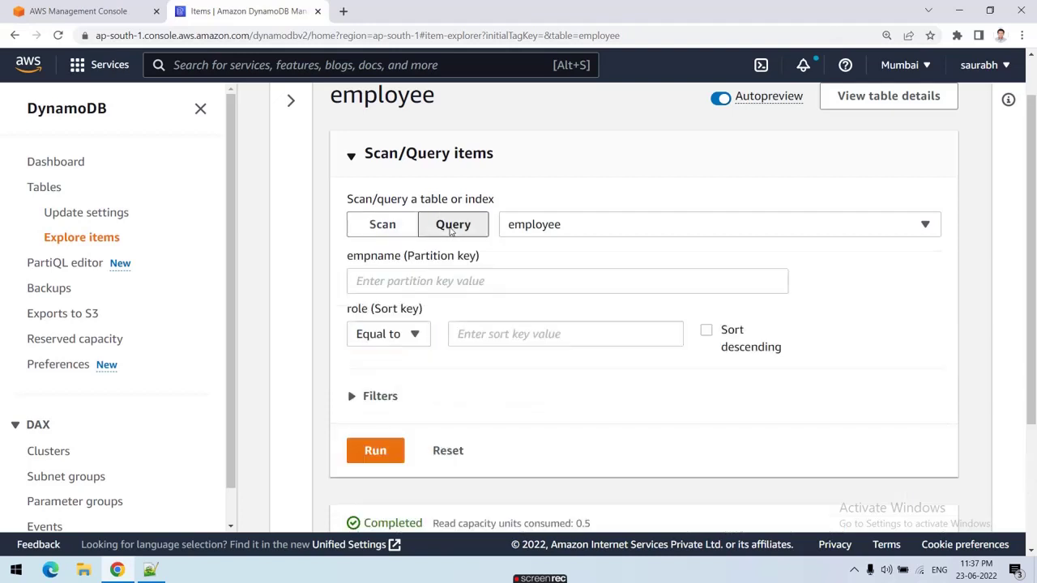
Switch the employee table to Scan, expand its filters and examine the attribute name, type, condition and value fields
click(407, 284)
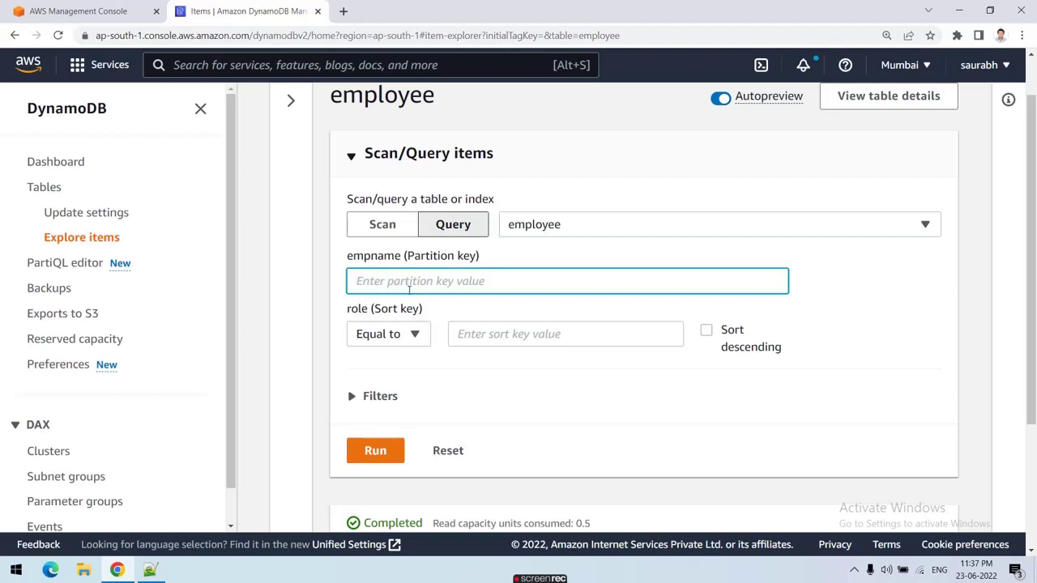
click(386, 226)
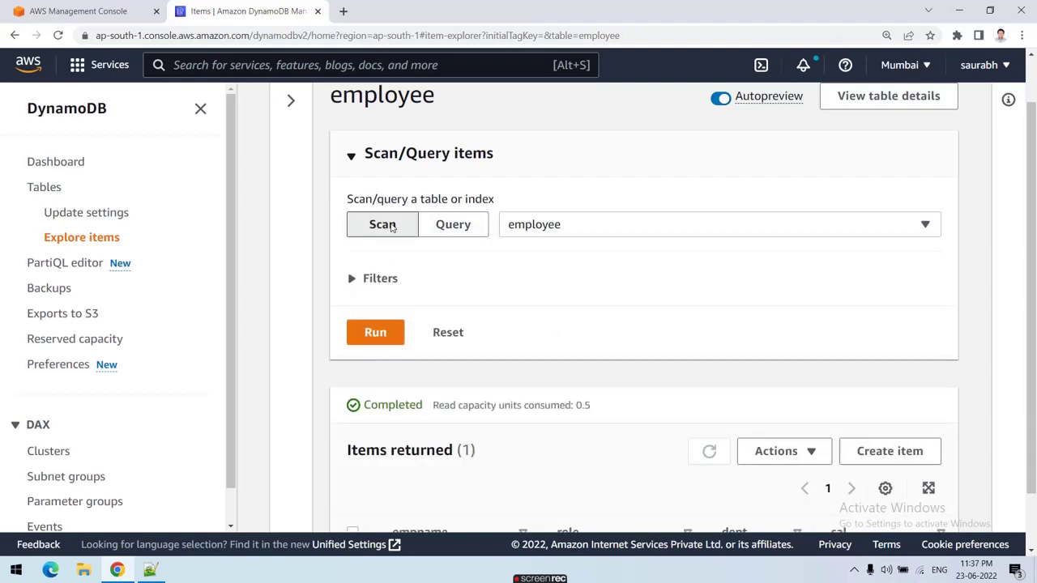
click(354, 279)
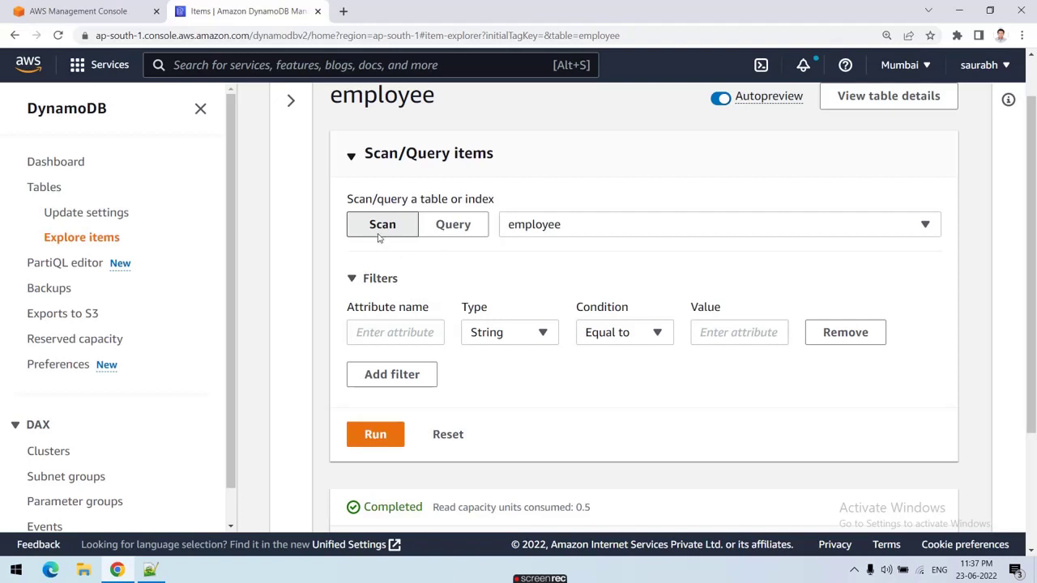
scroll(373, 269, down, 1)
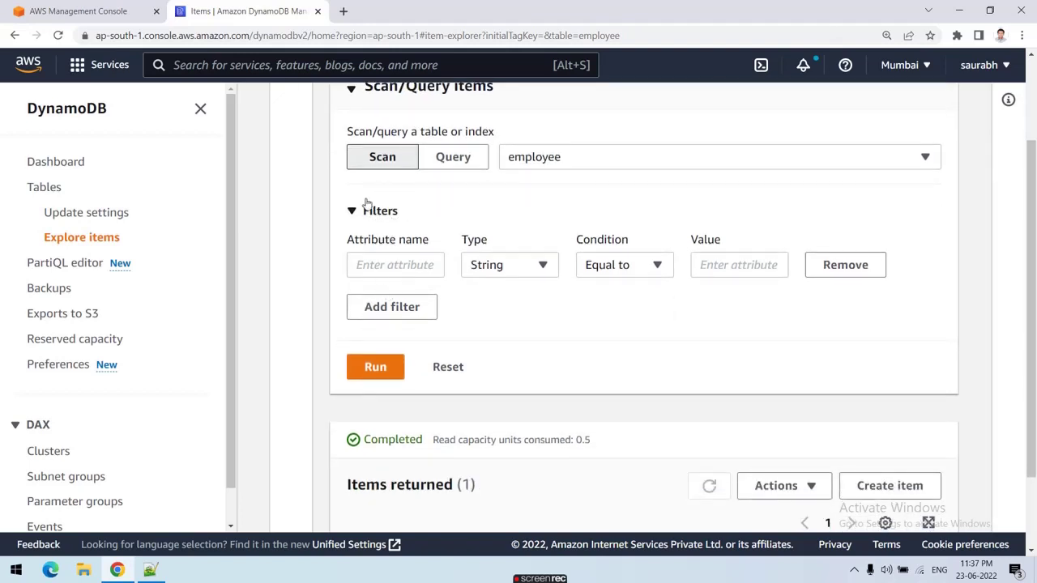
click(365, 265)
drag(342, 238, 360, 264)
click(361, 264)
click(728, 267)
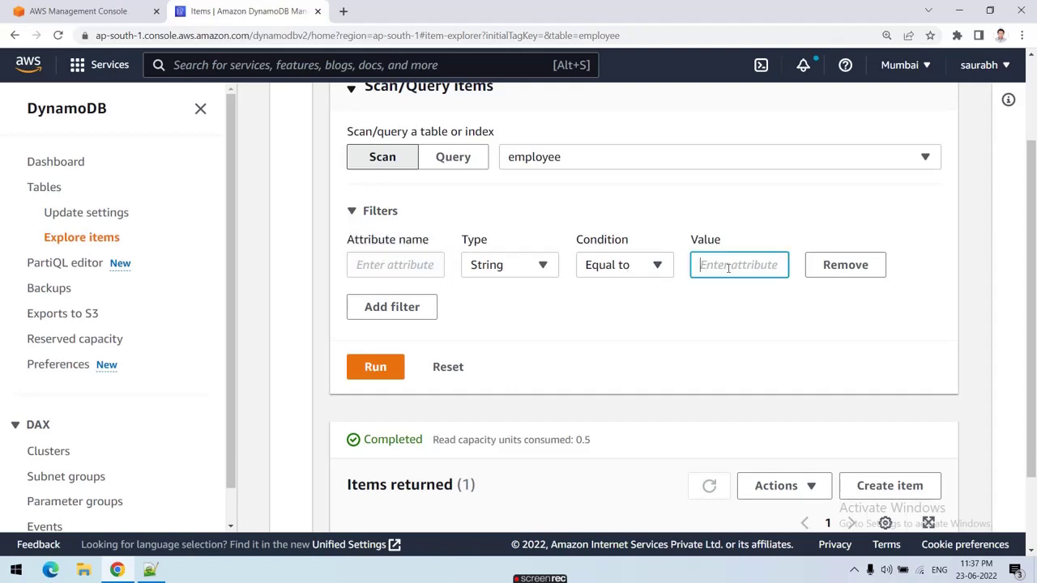
drag(729, 240, 660, 245)
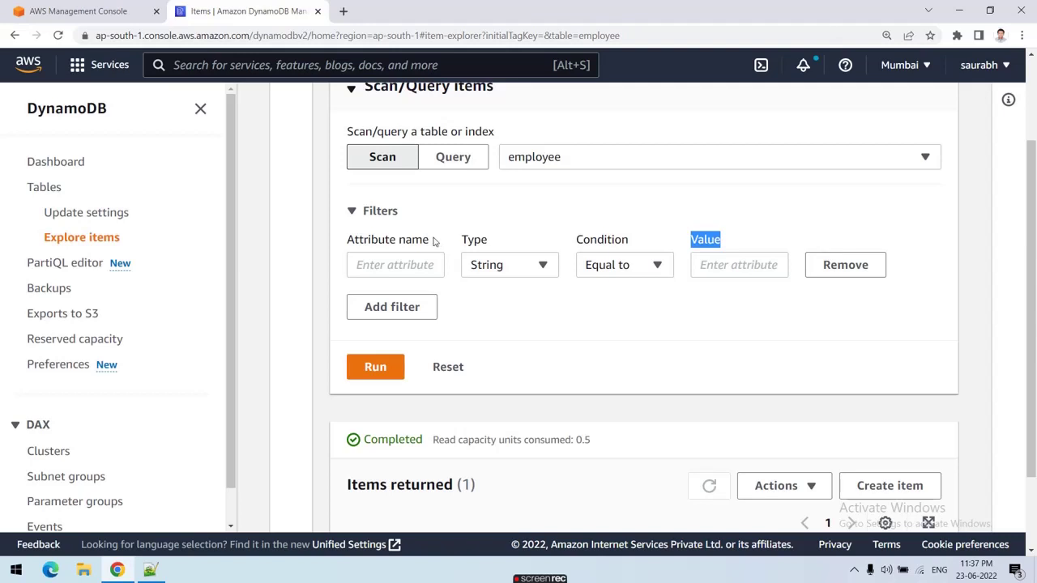
drag(433, 242, 347, 241)
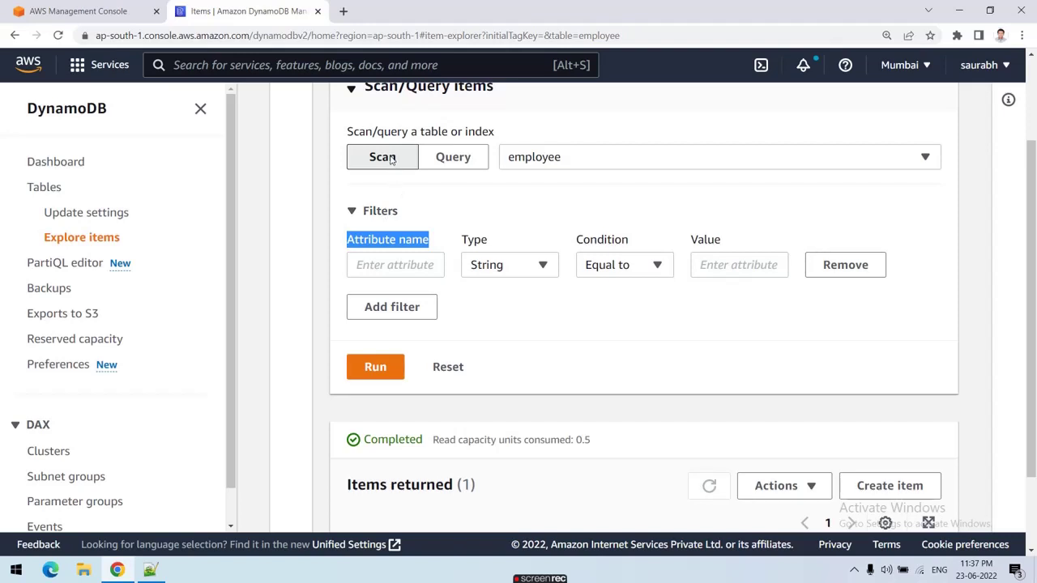
click(407, 217)
click(365, 219)
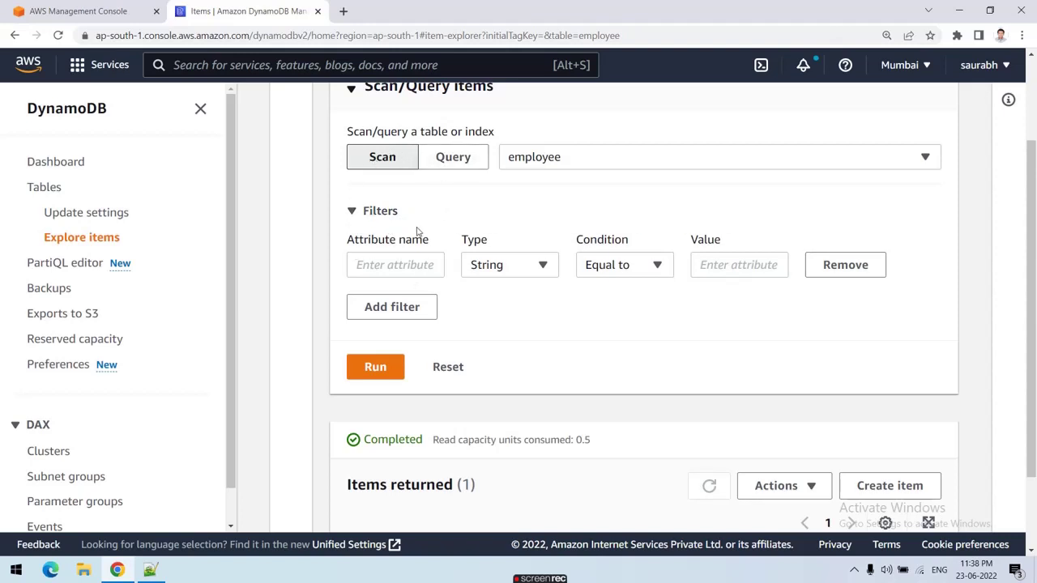
Compare the Query key fields with the Scan filters of the employee table, toggling the Filters section
click(459, 161)
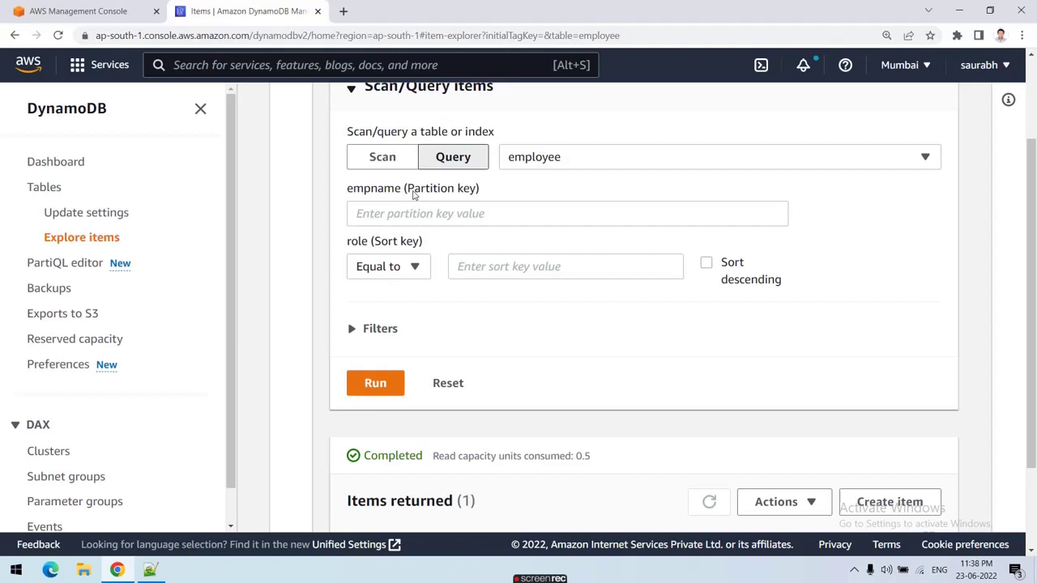
click(381, 156)
click(352, 211)
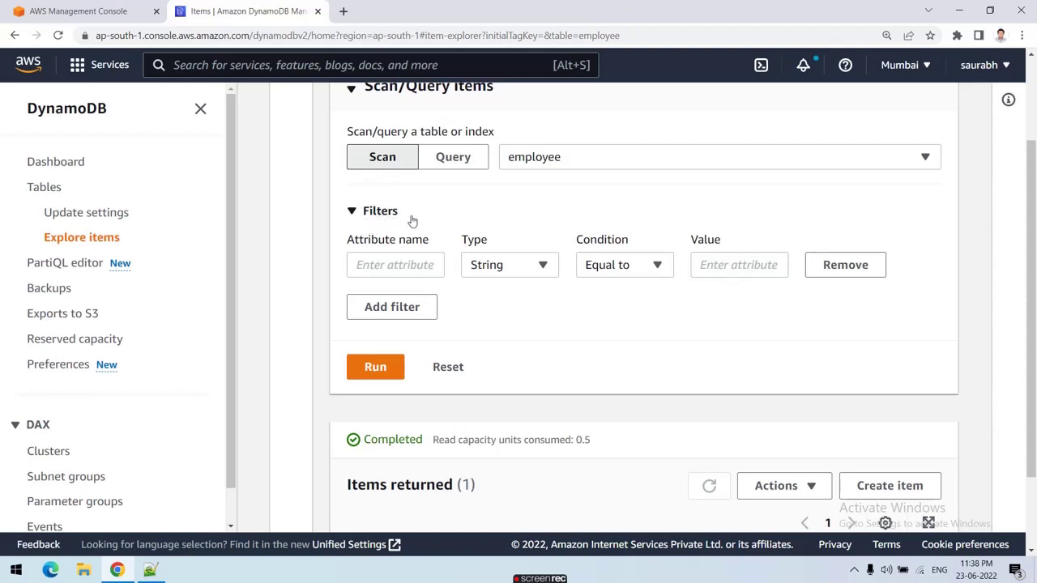
drag(411, 220, 356, 219)
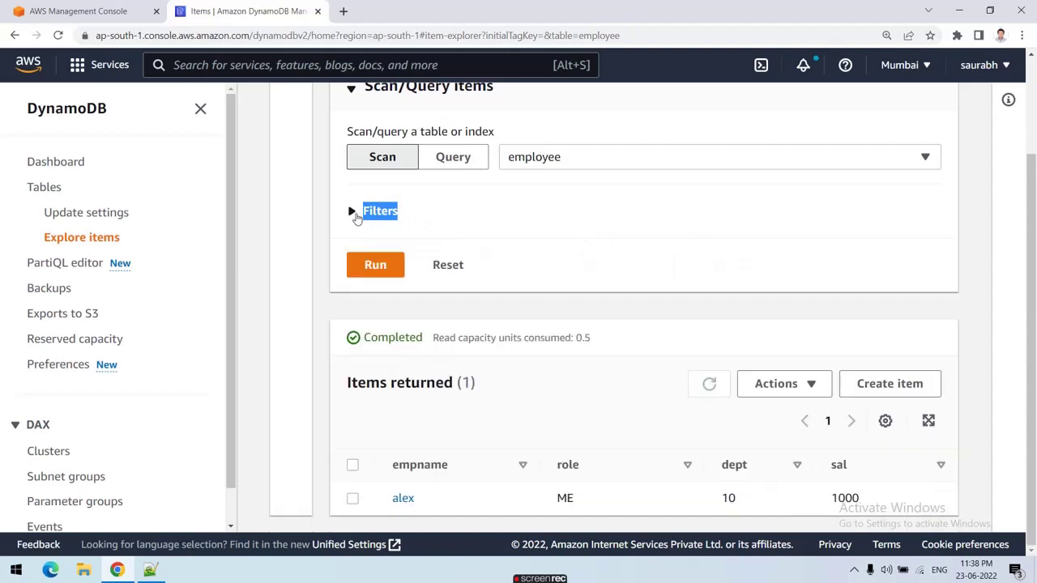
click(350, 212)
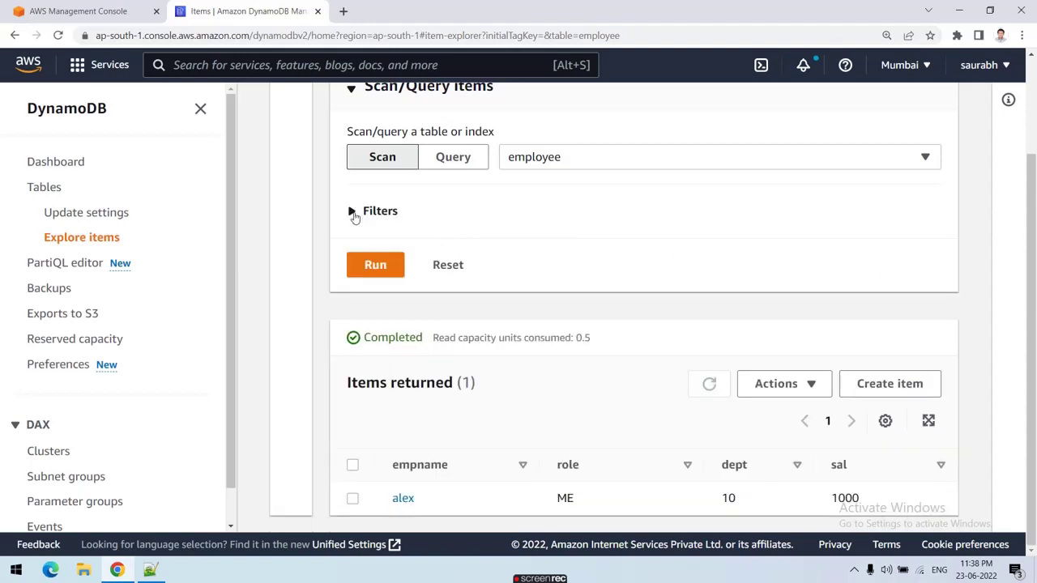
Examine the Query option's empname partition key and check the dept attribute in sample_json.json in Notepad++, returning to Chrome
click(451, 162)
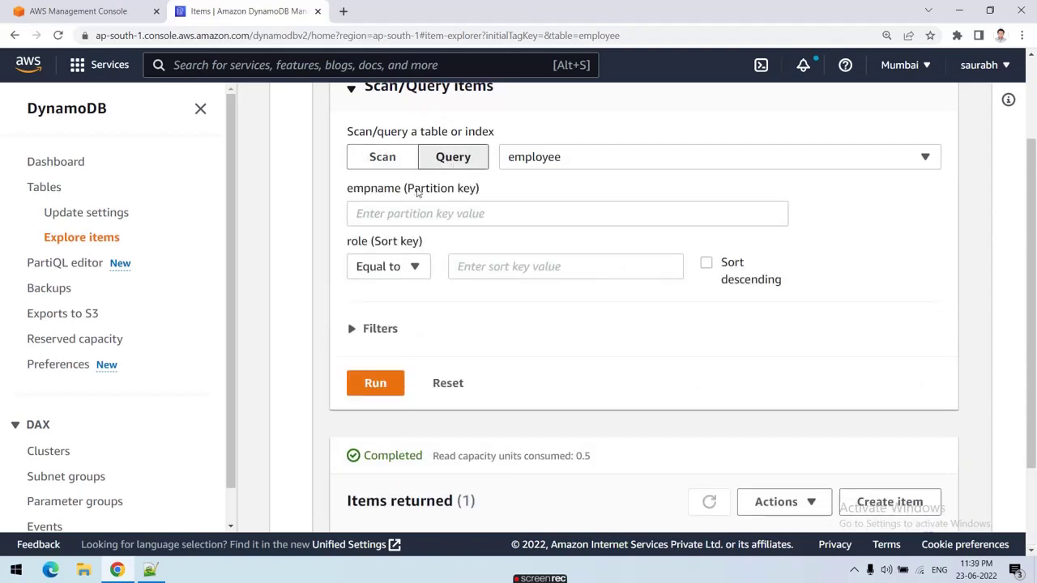
drag(407, 189, 476, 195)
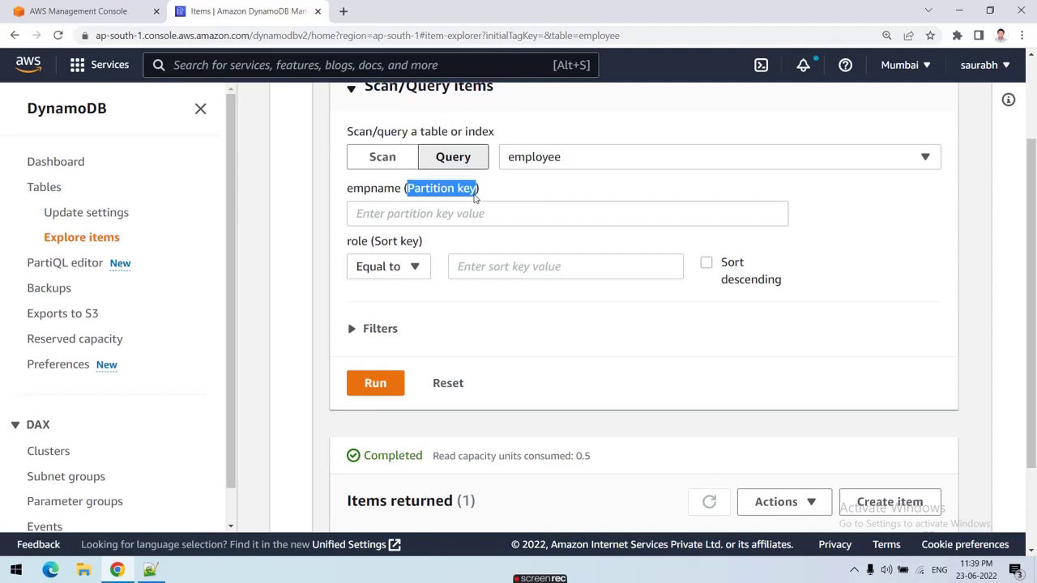
click(150, 571)
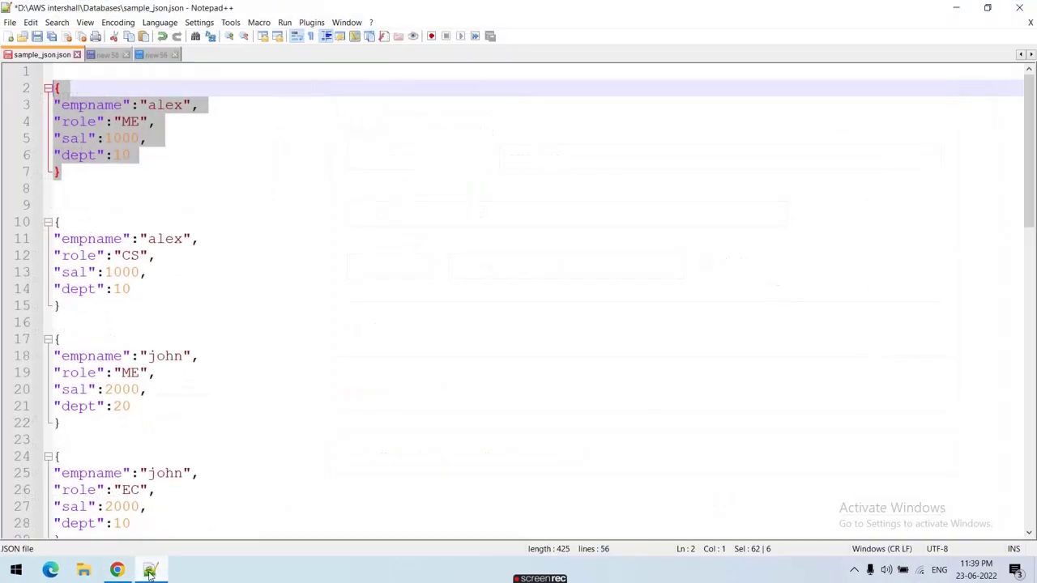
double_click(79, 155)
click(149, 572)
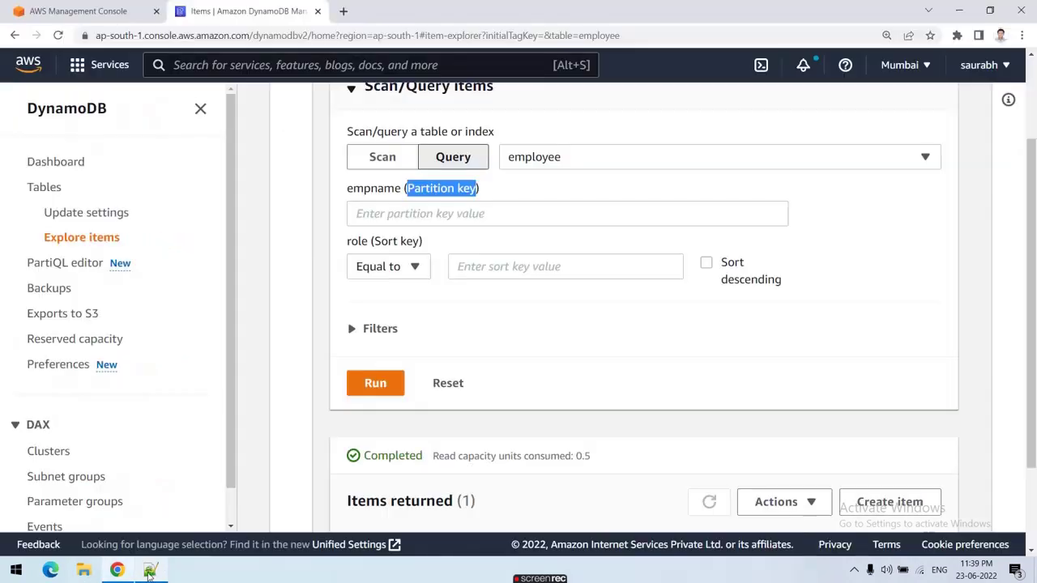
double_click(373, 189)
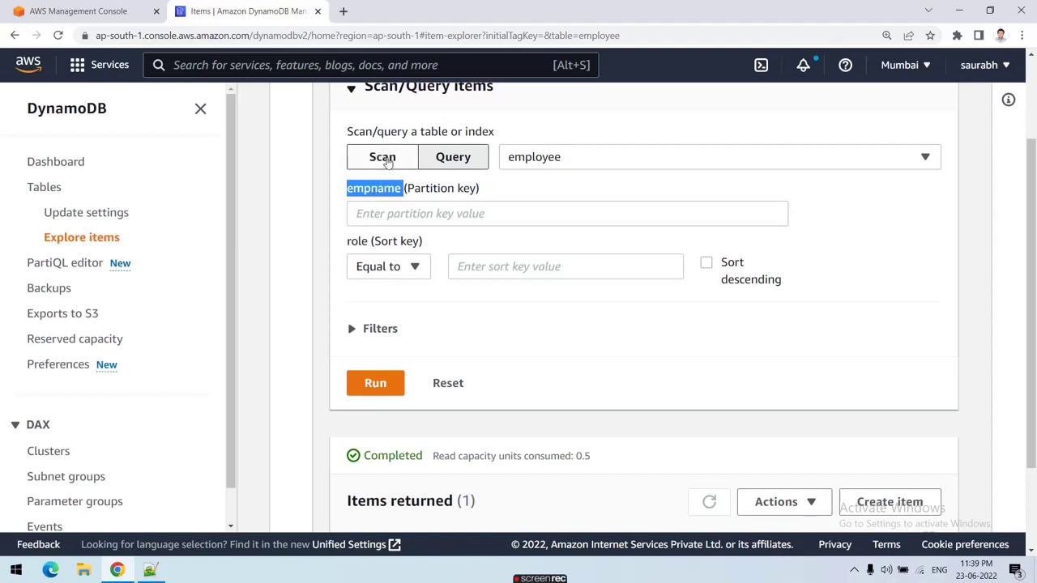
Contrast Scan's attribute filters with Query's empname and role key fields and review the returned employee items
click(382, 157)
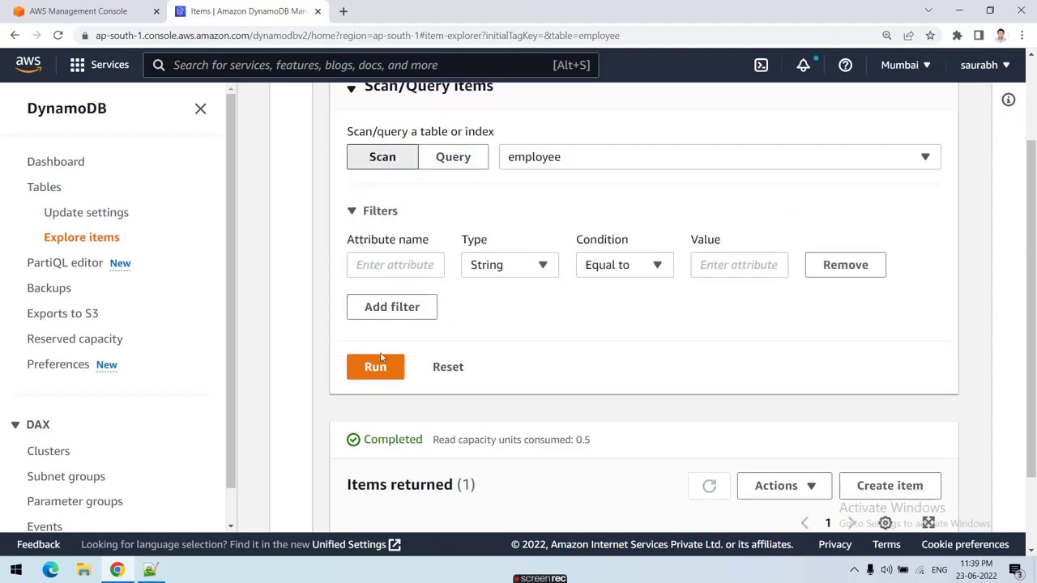
click(378, 265)
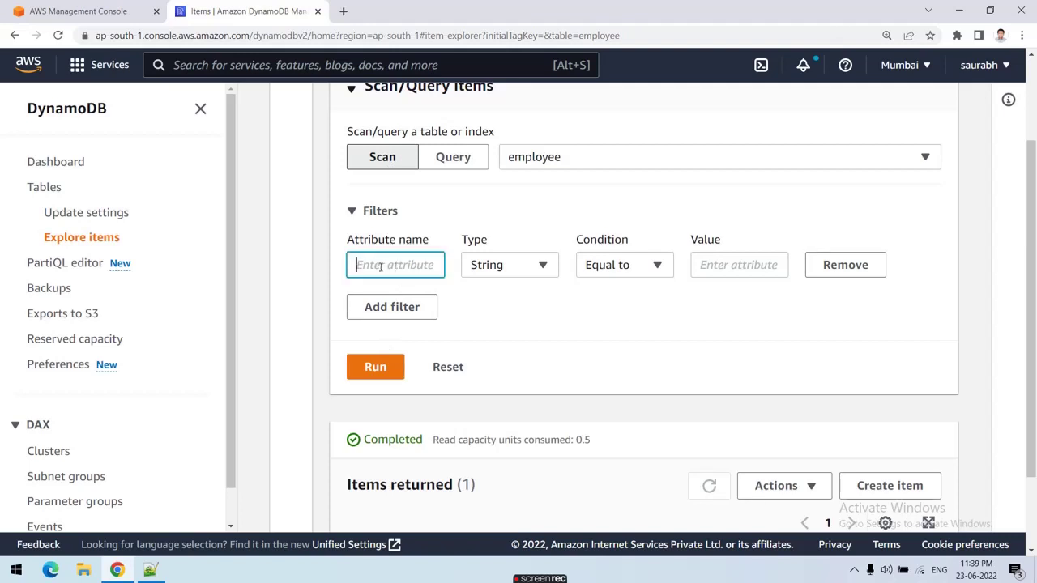
click(378, 211)
click(456, 158)
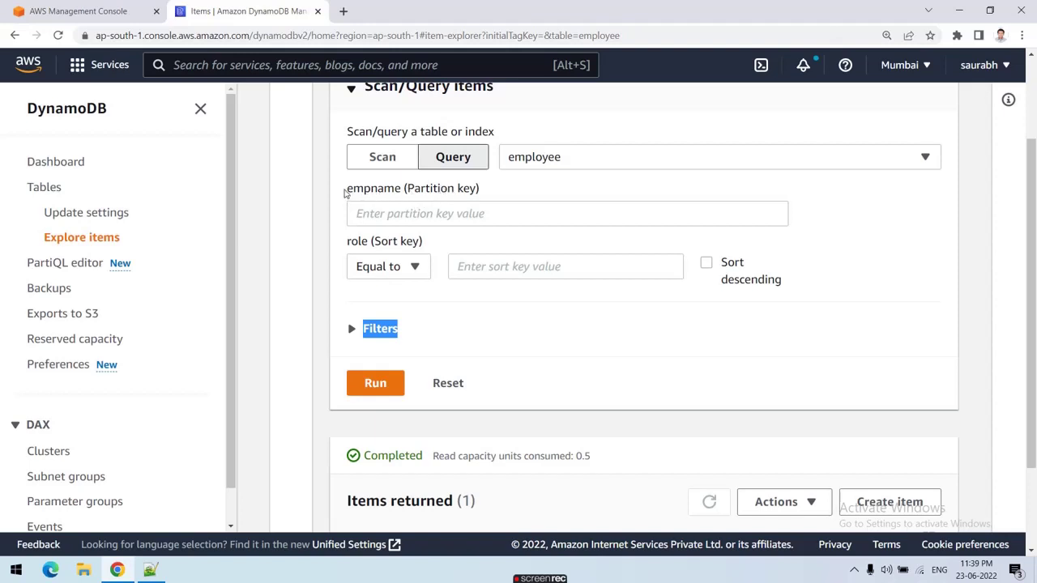
drag(345, 192, 380, 192)
double_click(359, 241)
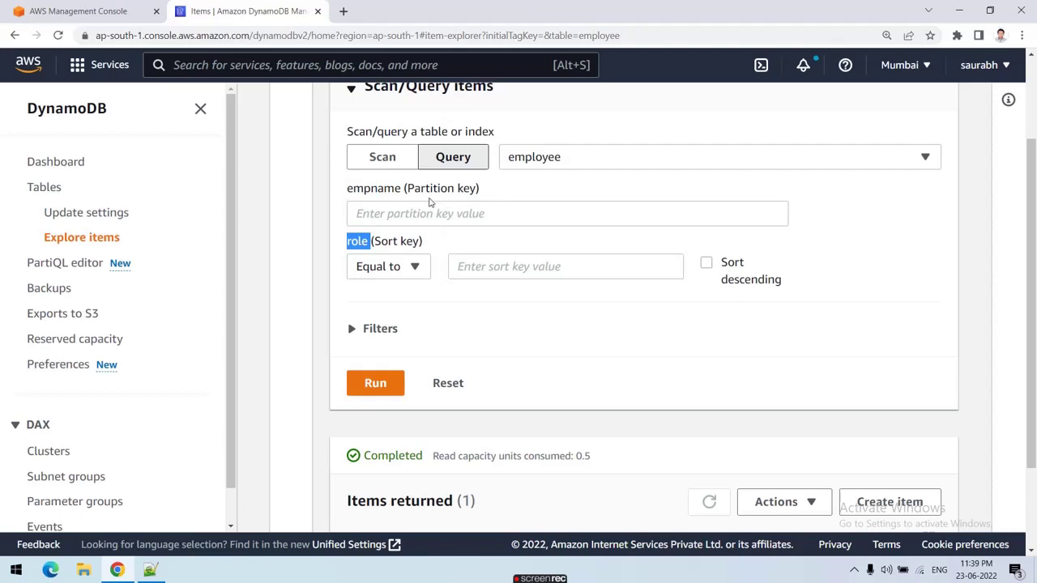
scroll(440, 340, down, 3)
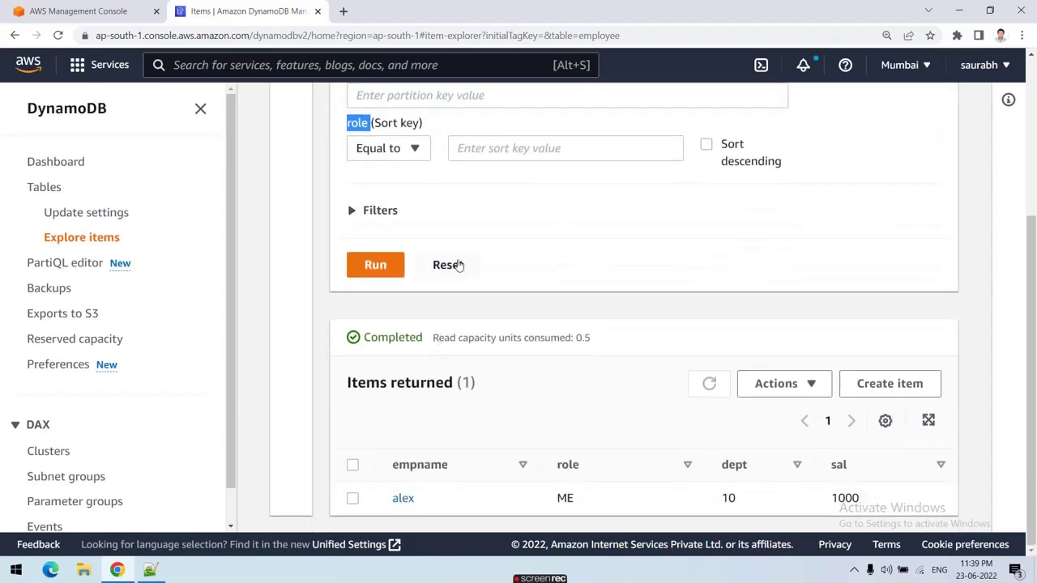
scroll(437, 243, up, 3)
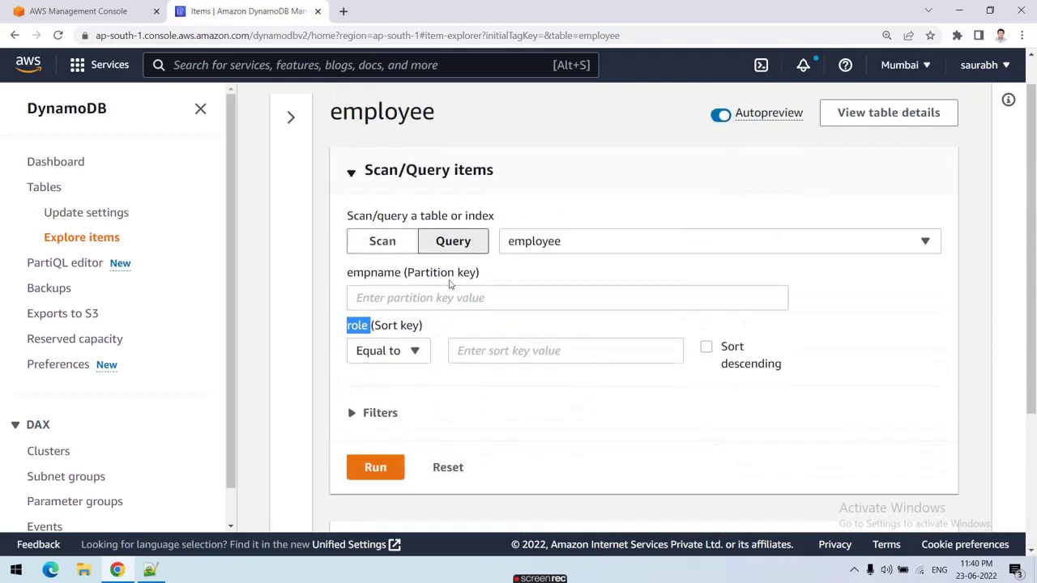
scroll(442, 300, down, 3)
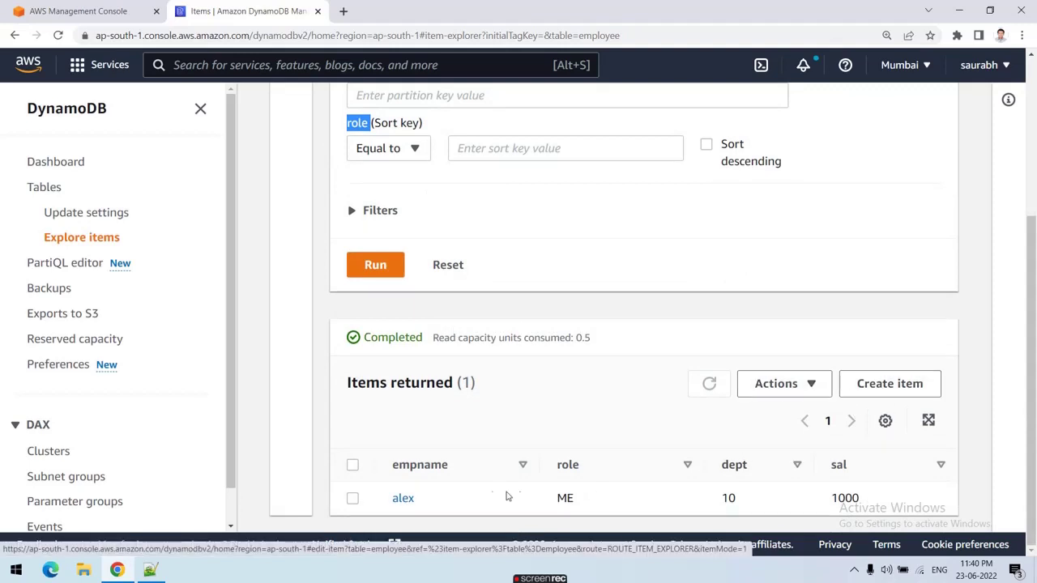
Start a new item in the employee table as plain JSON, with the DynamoDB JSON view turned off
click(901, 390)
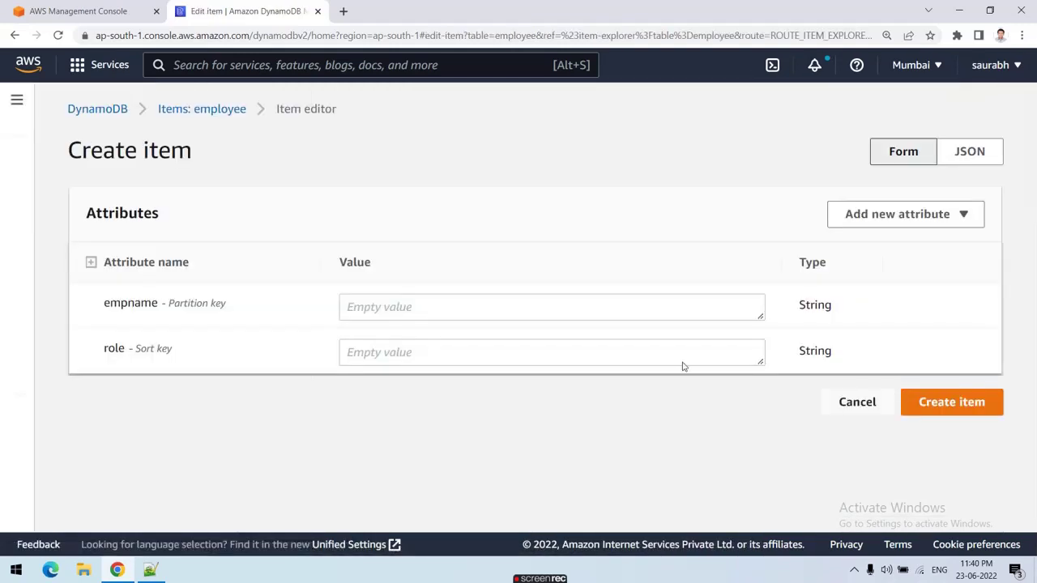
click(961, 162)
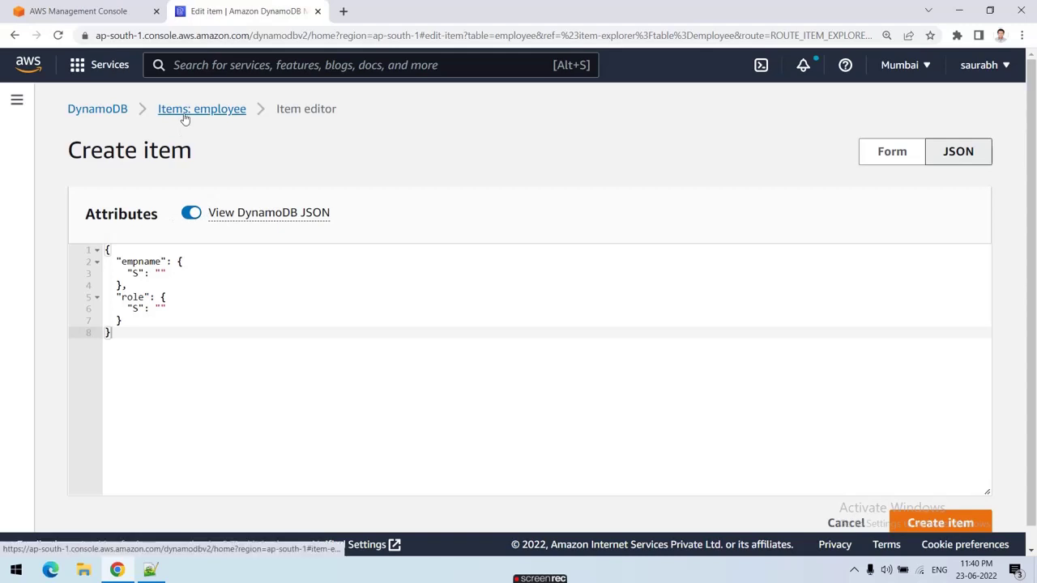
click(190, 214)
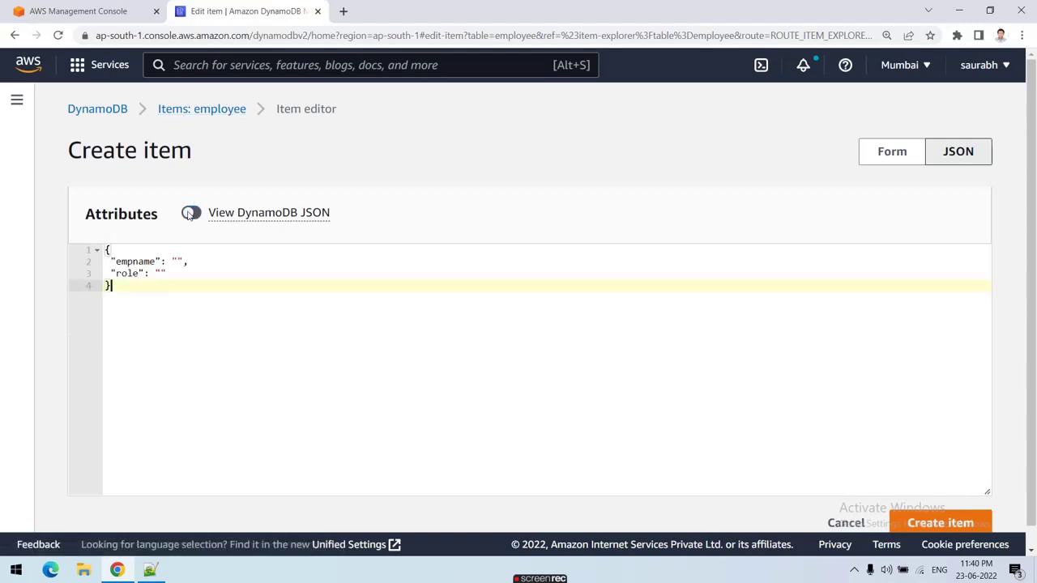
click(188, 213)
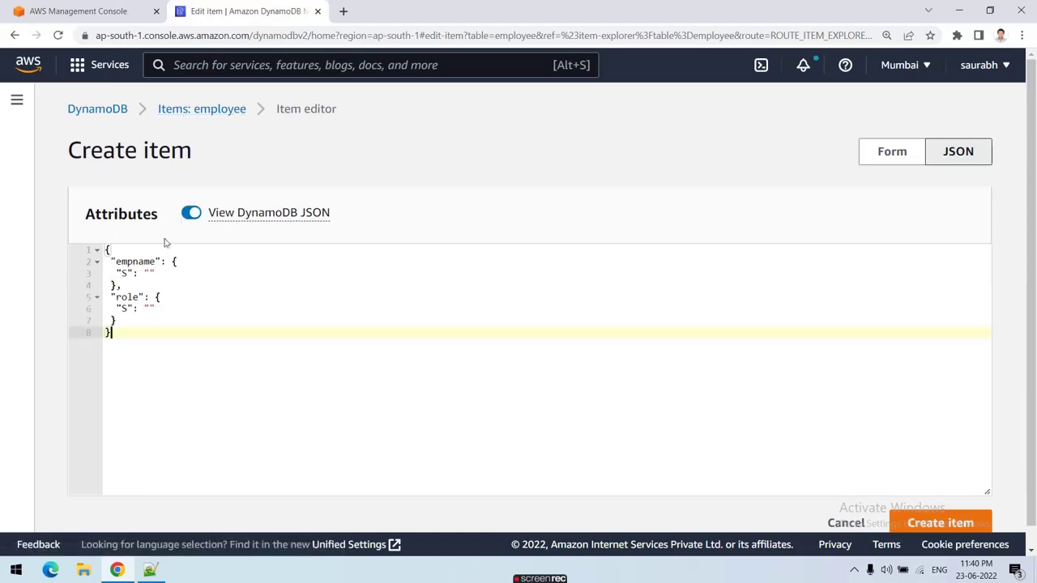
click(189, 215)
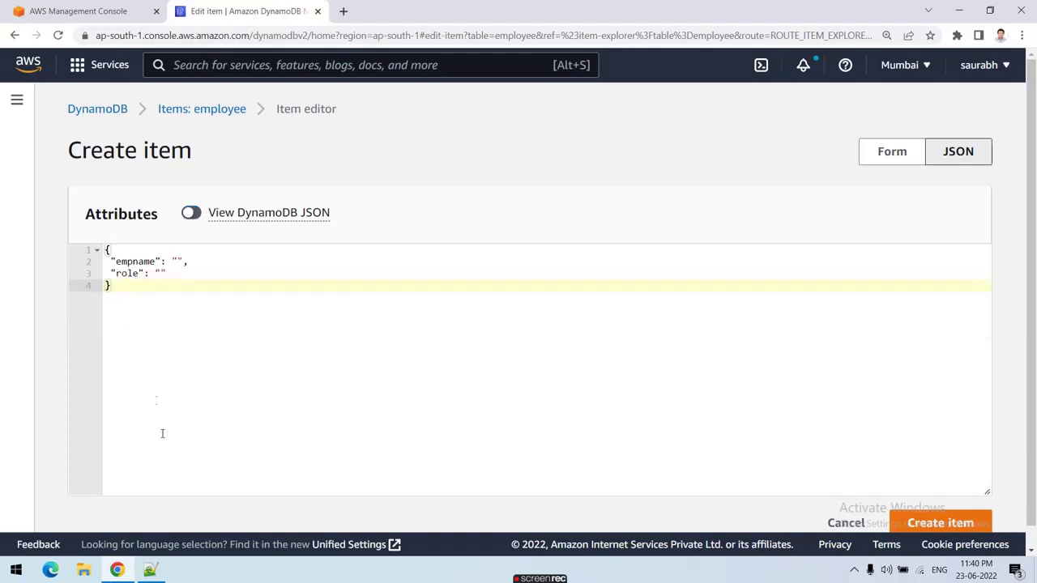
Copy the second employee record (role CS, sal 1000, dept 10) from sample_json.json in Notepad++ over the JSON template in Chrome
click(150, 570)
click(80, 316)
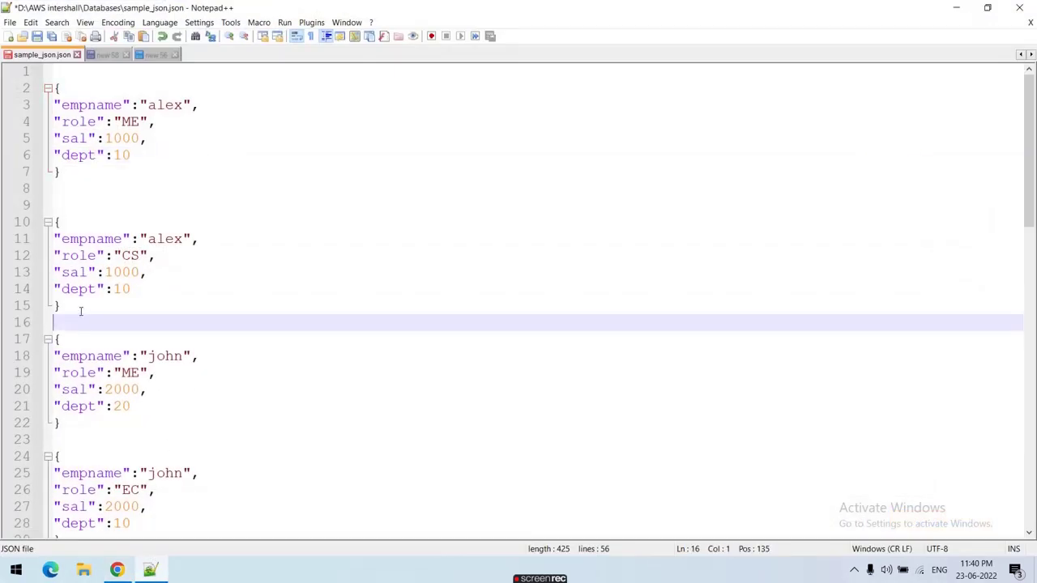
drag(80, 311, 52, 222)
key(ctrl+c)
click(150, 569)
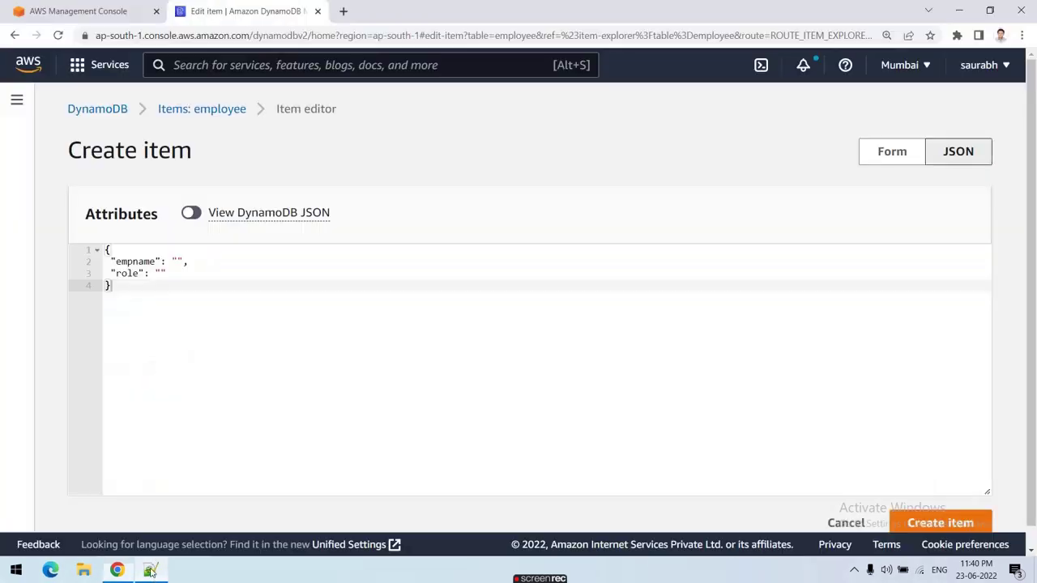
click(170, 297)
key(shift+Up)
key(shift+Up)
key(shift+Up)
key(shift+Home)
key(ctrl+v)
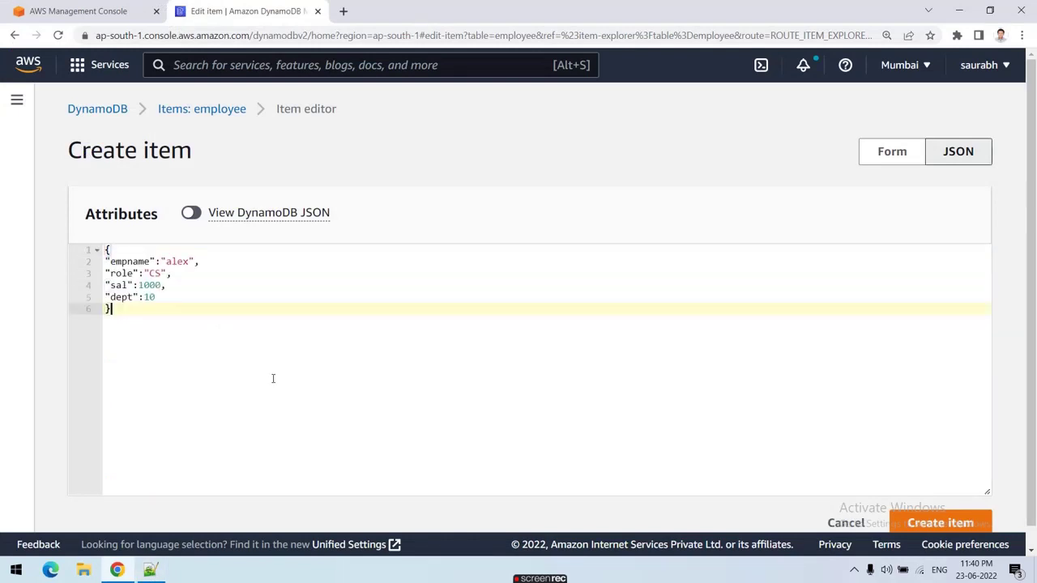
Create the item from the CS record and start another new item in the employee table
click(923, 525)
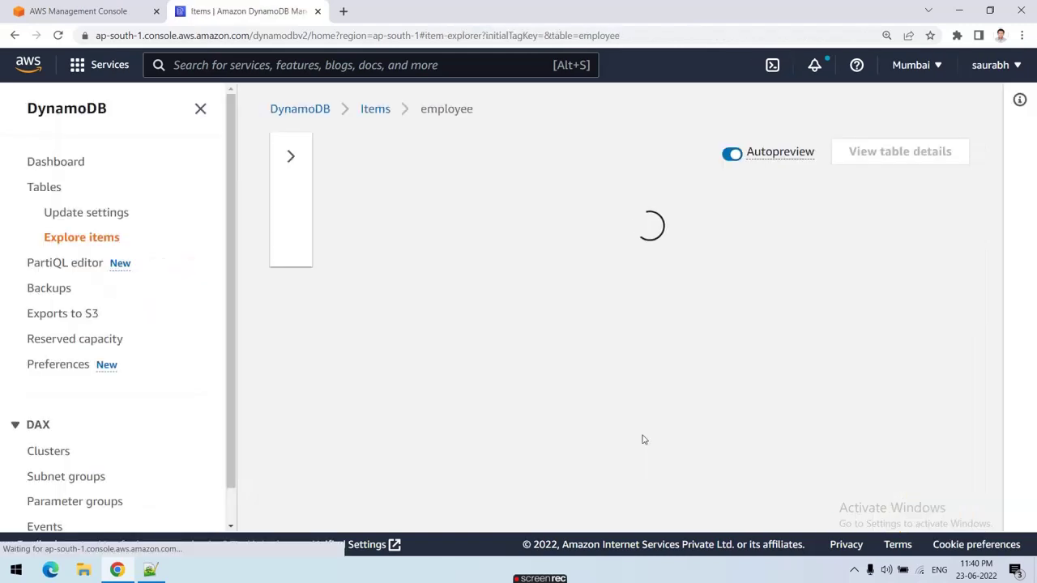
scroll(600, 426, down, 3)
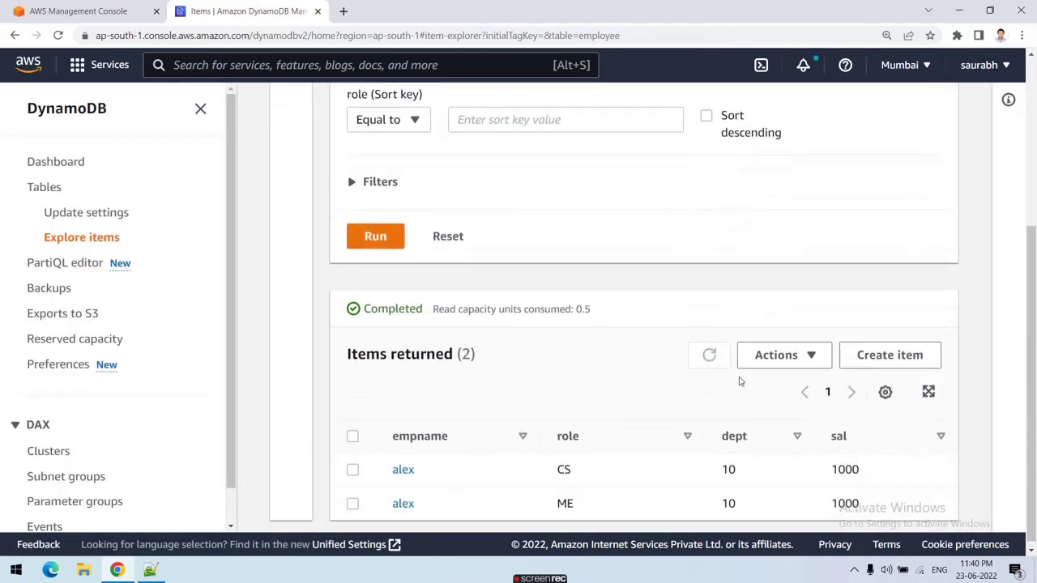
click(891, 357)
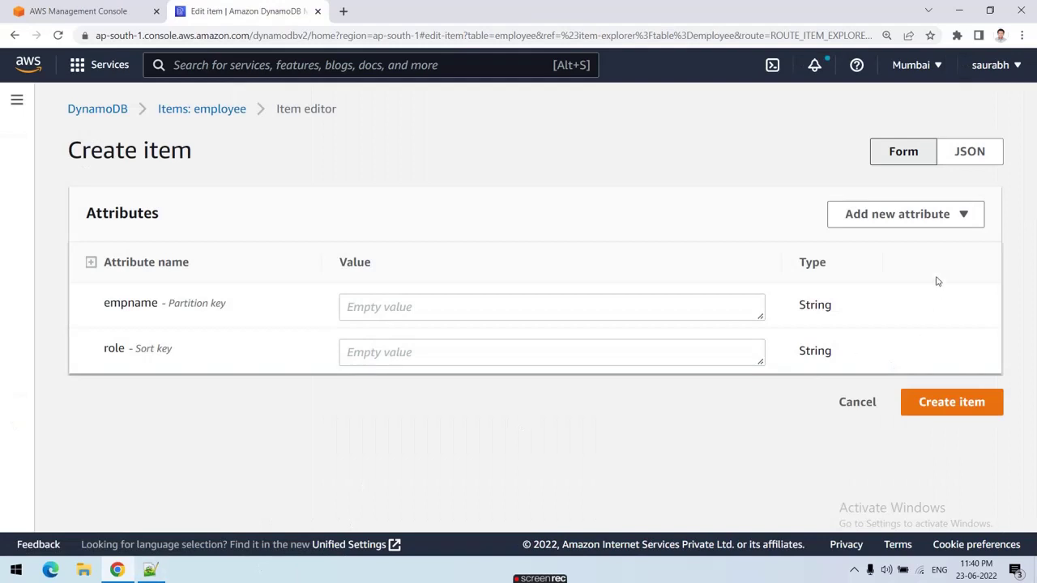
Switch the new employee item to plain JSON with the DynamoDB JSON view turned off, and clear the template
click(966, 158)
click(189, 214)
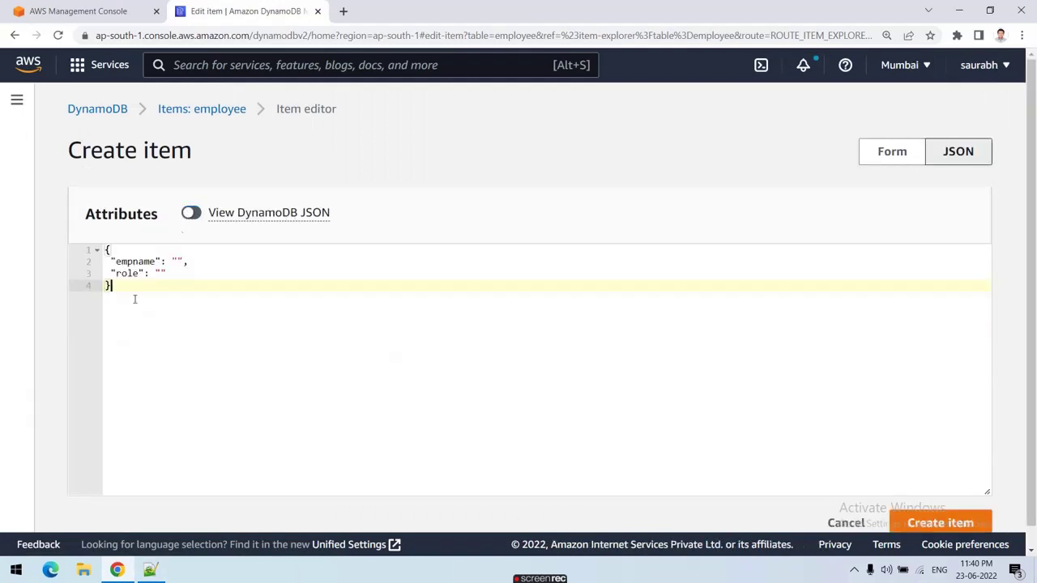
key(ctrl+a)
key(BackSpace)
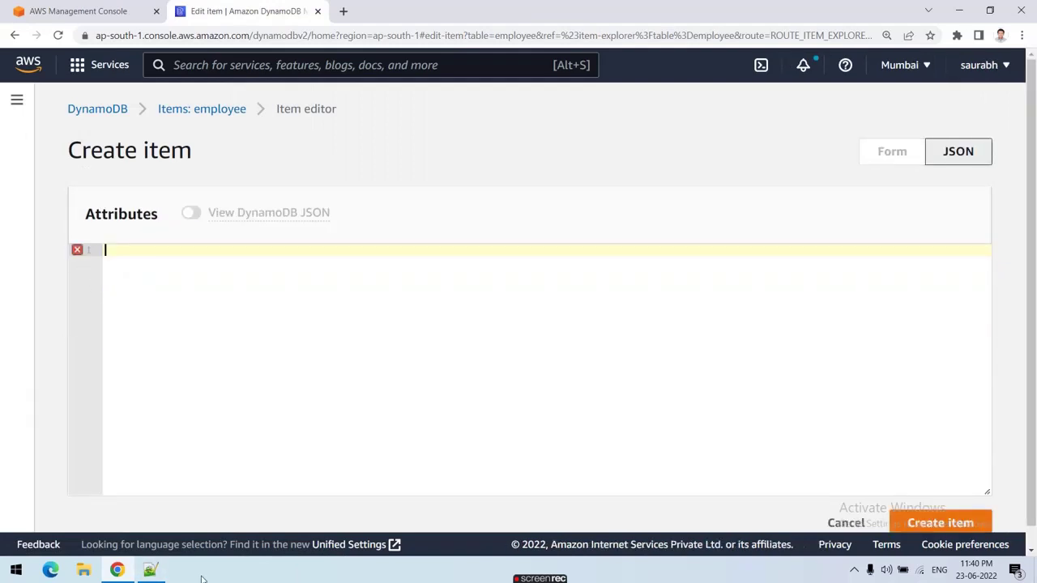
Copy the employee record with role ME, sal 2000, dept 20 from sample_json.json in Notepad++ into the empty item JSON in Chrome
click(149, 571)
scroll(75, 323, down, 3)
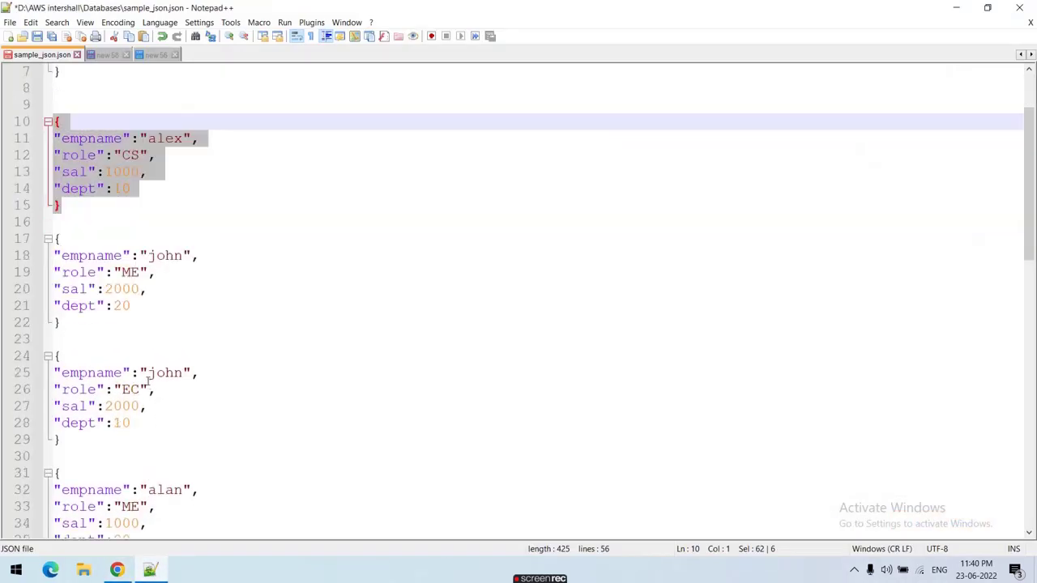
click(75, 323)
drag(75, 323, 32, 241)
key(ctrl+c)
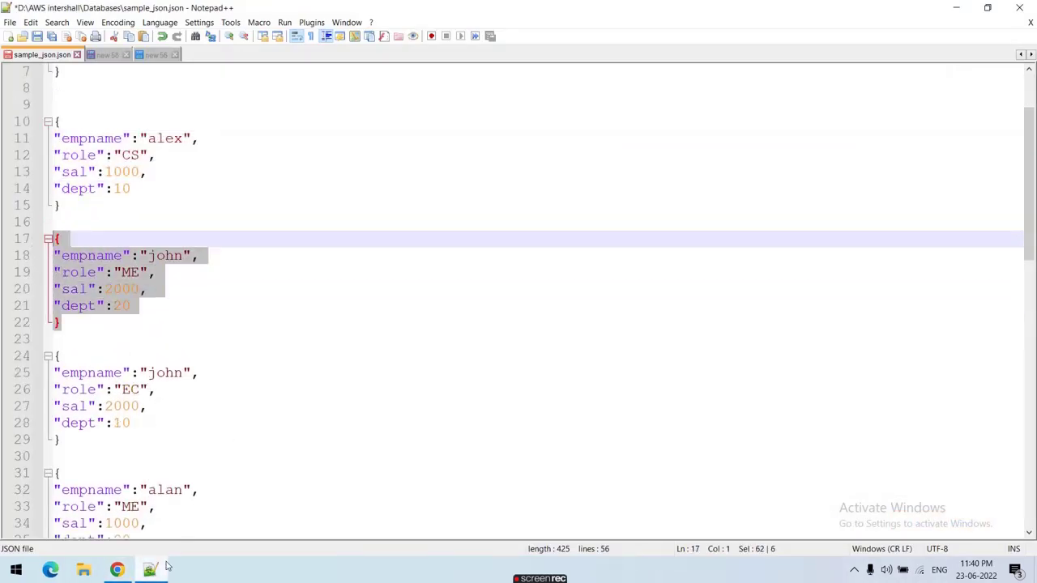
click(151, 570)
key(ctrl+v)
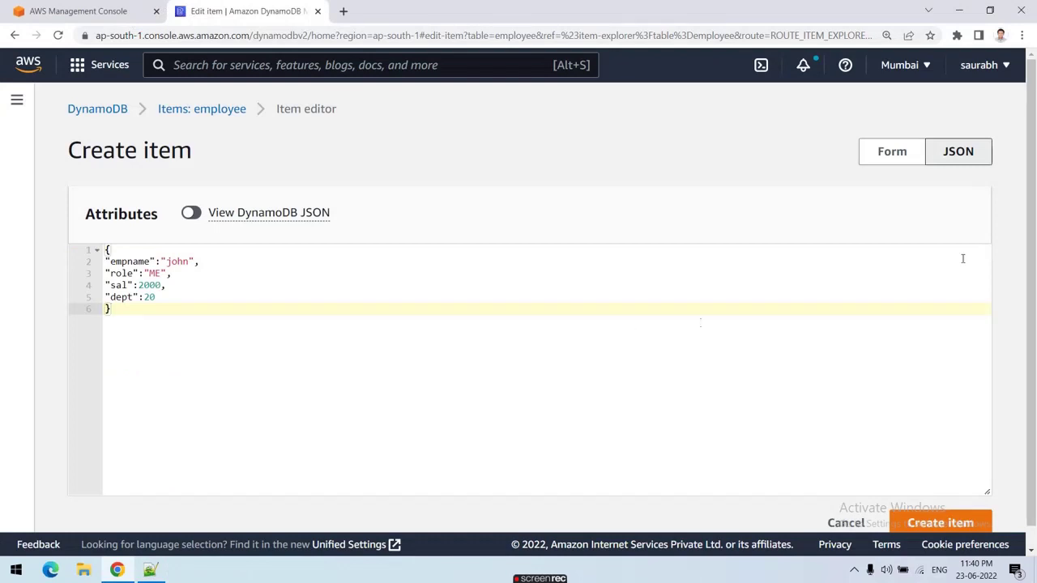
Create the item from the ME record with sal 2000 and dept 20, and view the returned items
scroll(886, 463, down, 1)
click(936, 504)
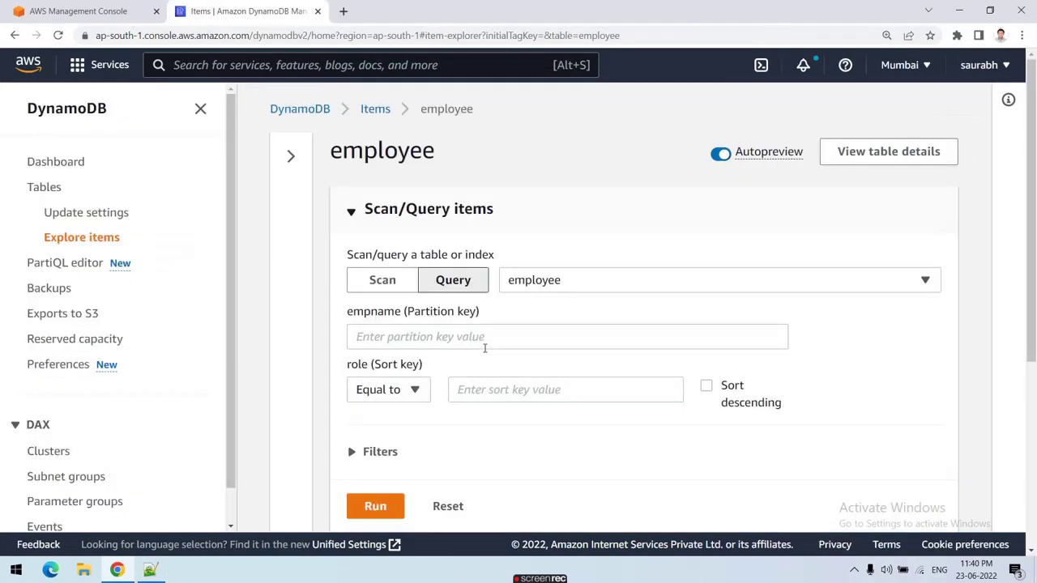
scroll(494, 353, down, 4)
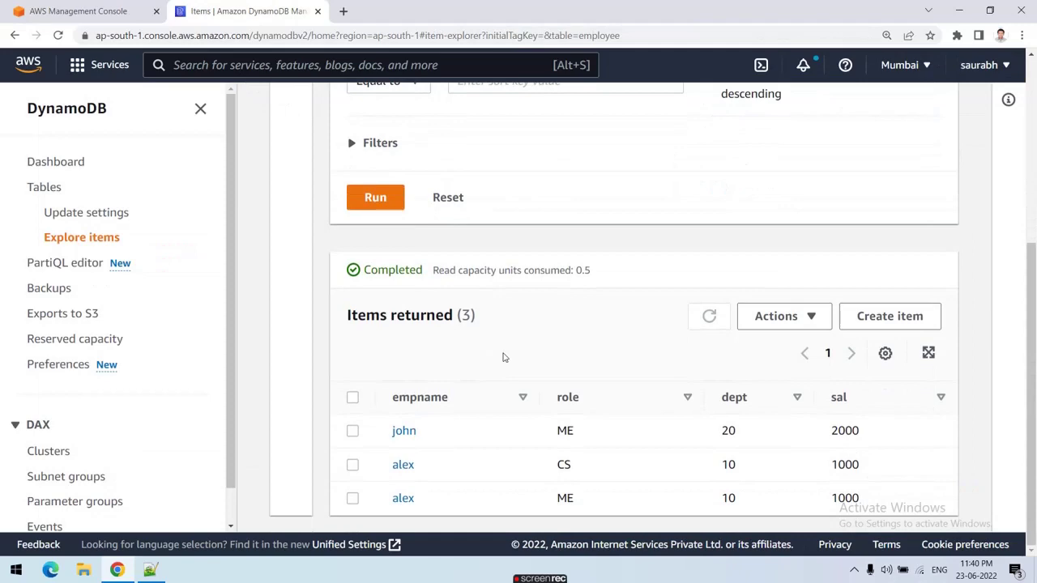
Copy the employee record with role EC, sal 2000, dept 10 from sample_json.json in Notepad++ and return to Chrome
click(150, 571)
scroll(225, 364, down, 3)
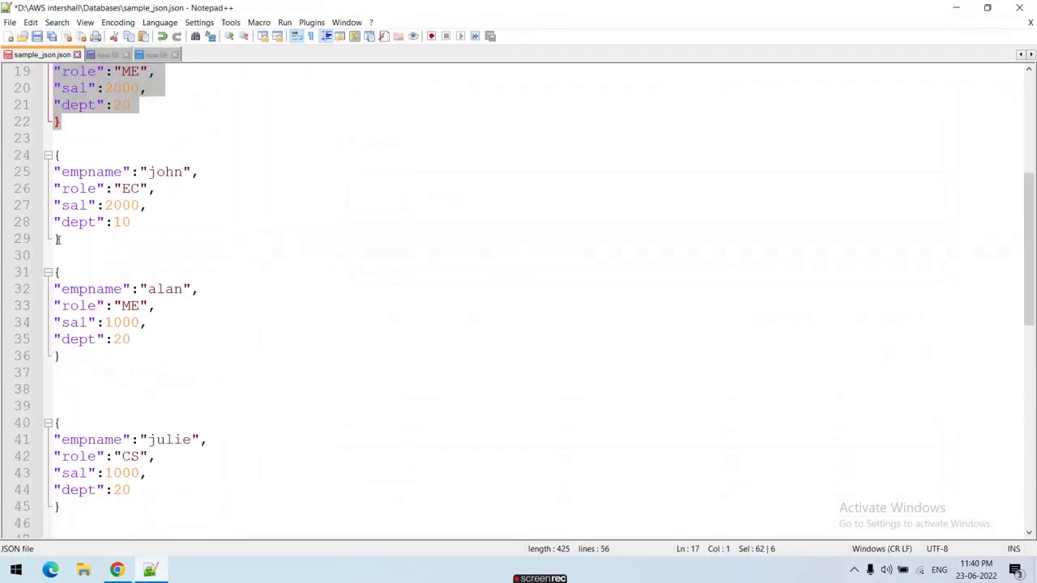
drag(58, 240, 48, 158)
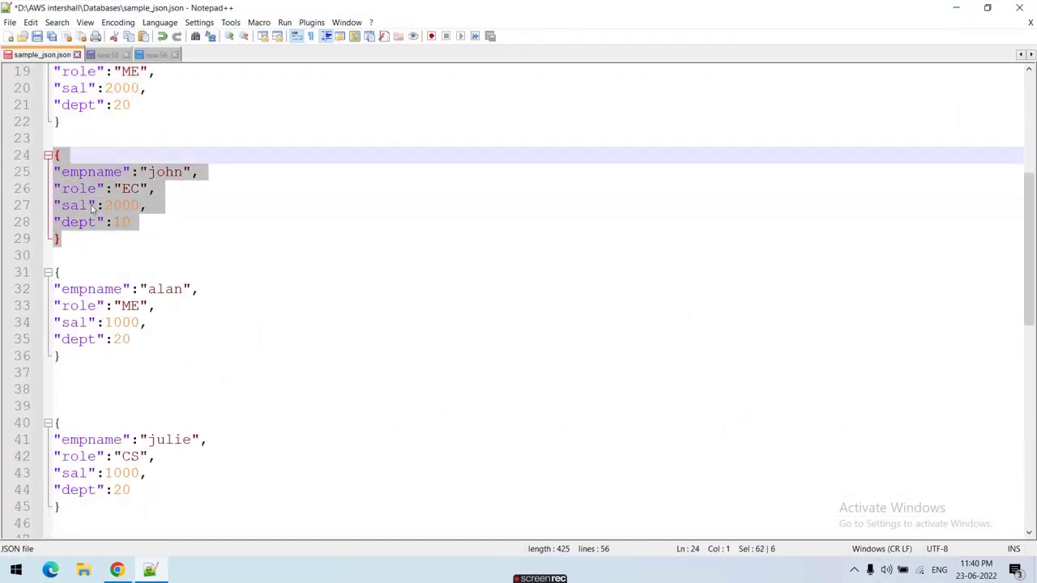
click(118, 571)
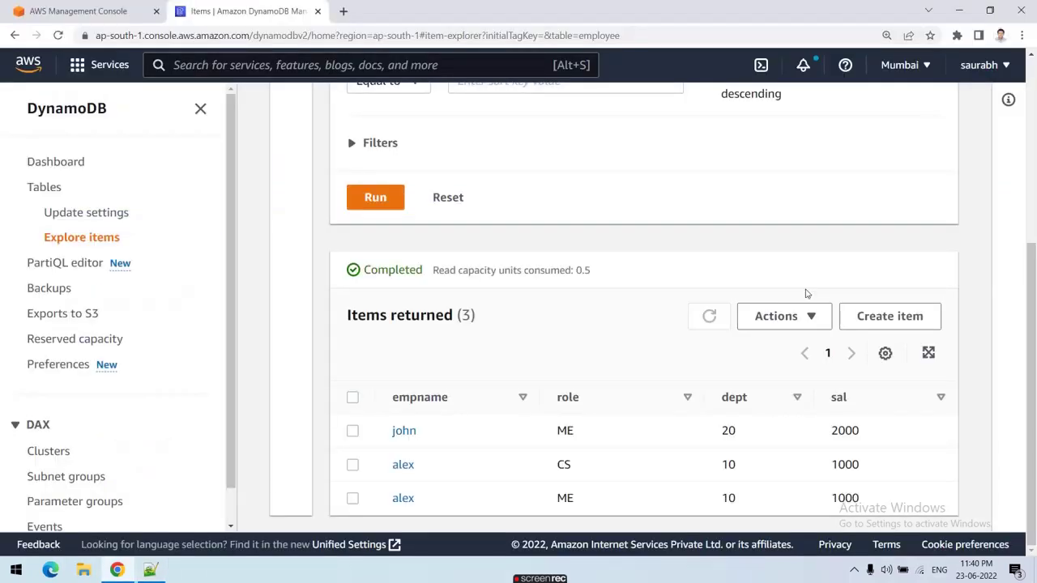
Start a new item in the employee table as plain JSON, with the DynamoDB JSON view turned off
click(878, 313)
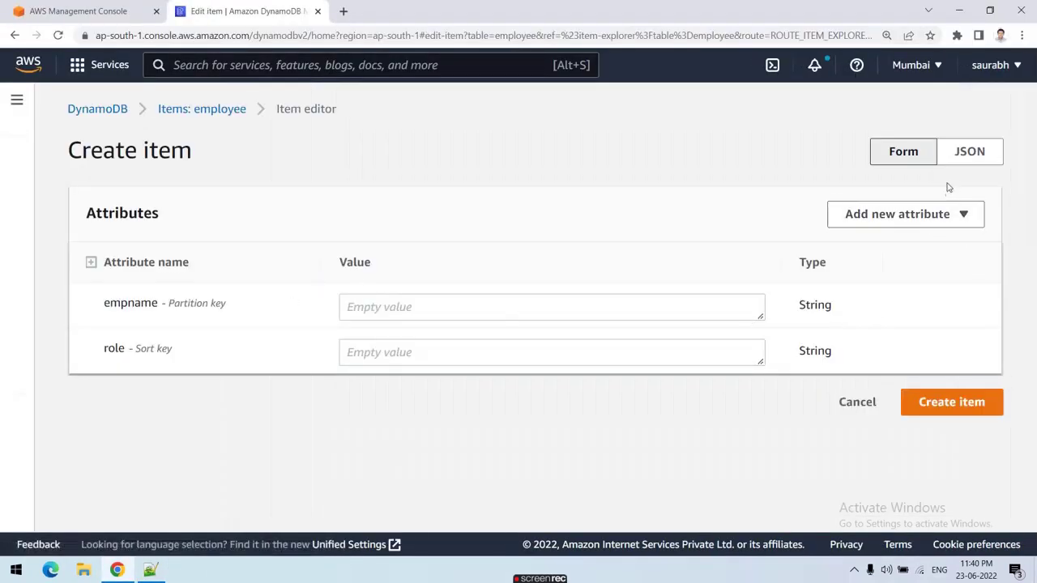
click(964, 152)
click(189, 213)
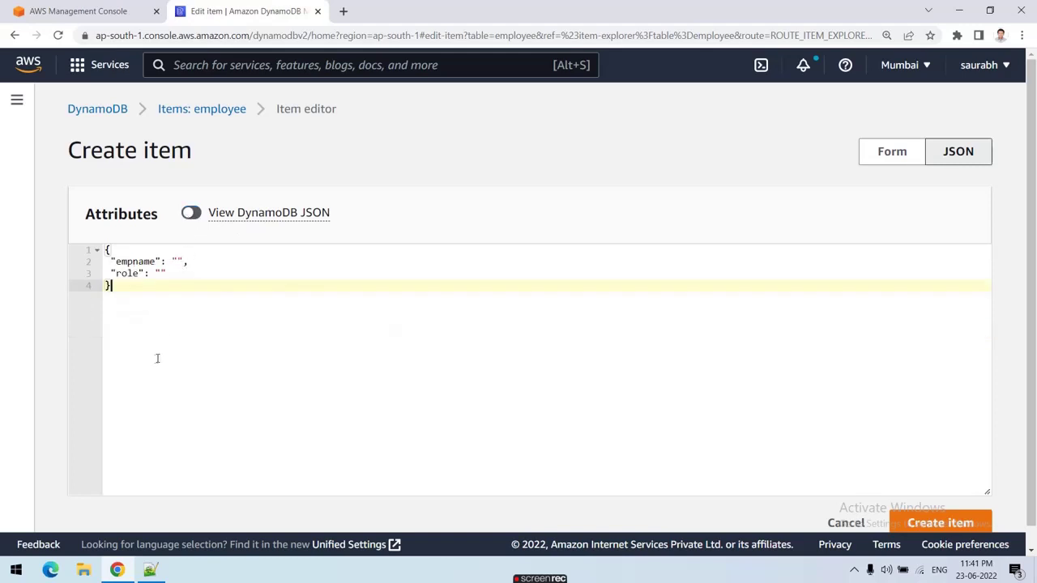
Replace the JSON template with the copied EC record and create the item
key(ctrl+a)
key(ctrl+v)
scroll(699, 427, down, 1)
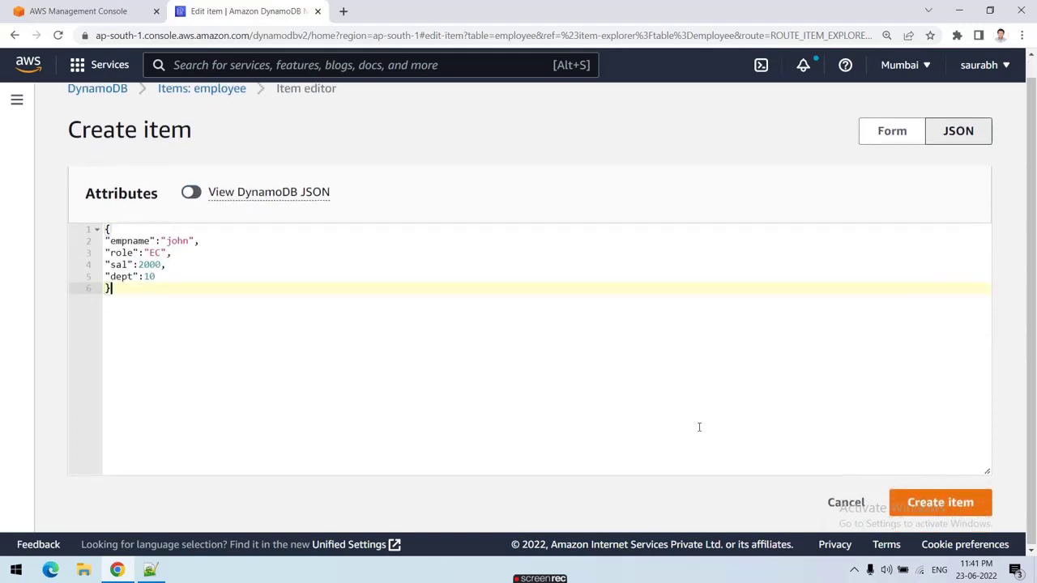
click(956, 508)
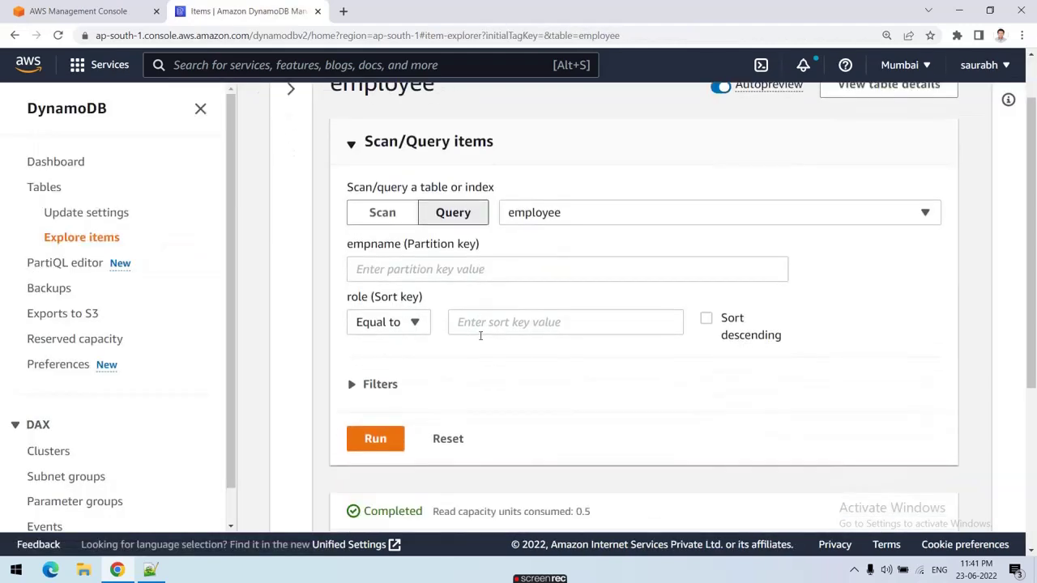
Start another item in the employee table and set its editor to plain JSON instead of DynamoDB JSON
scroll(483, 343, down, 3)
click(871, 285)
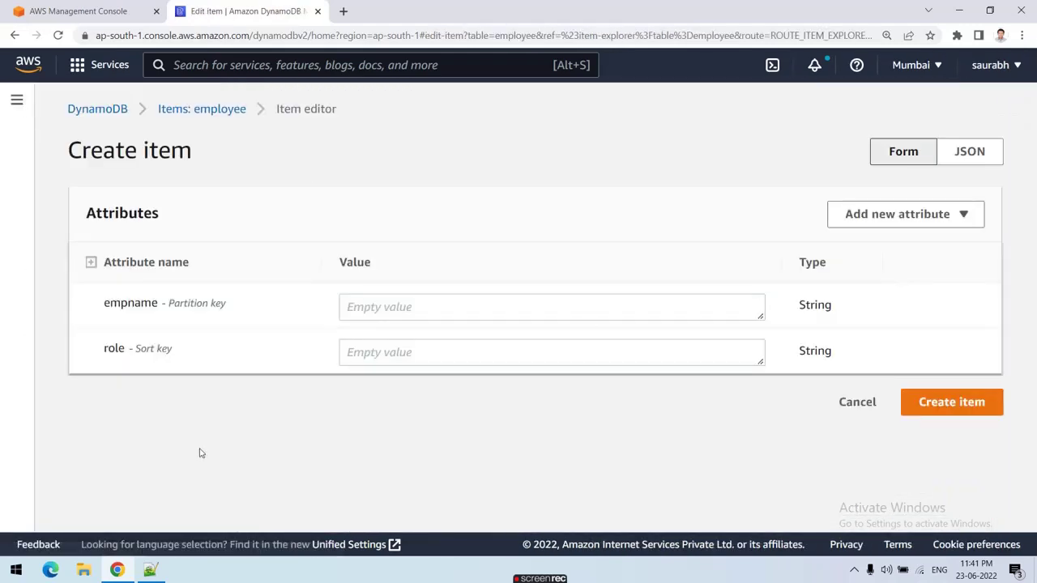
click(979, 165)
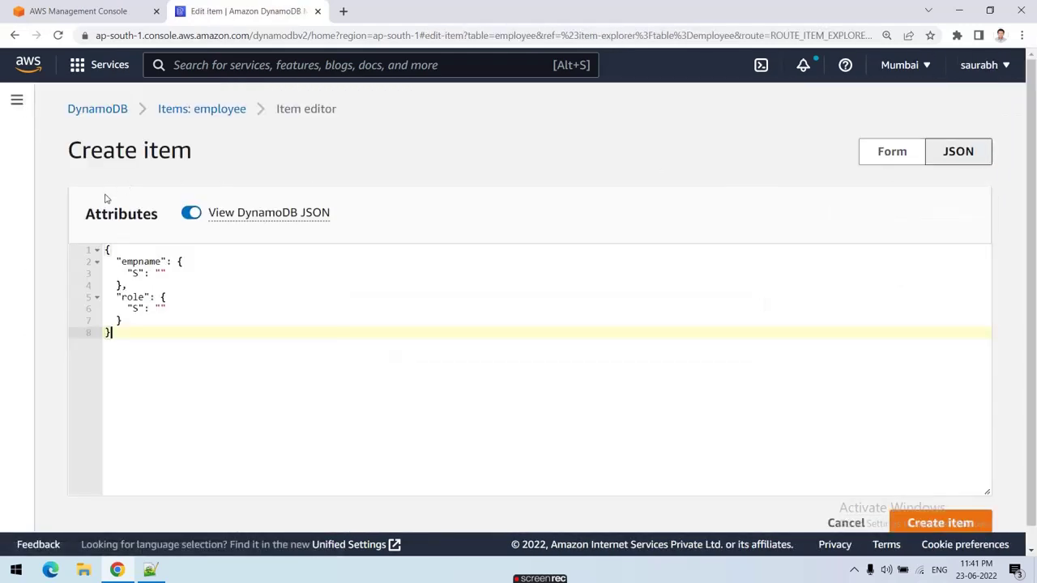
click(191, 213)
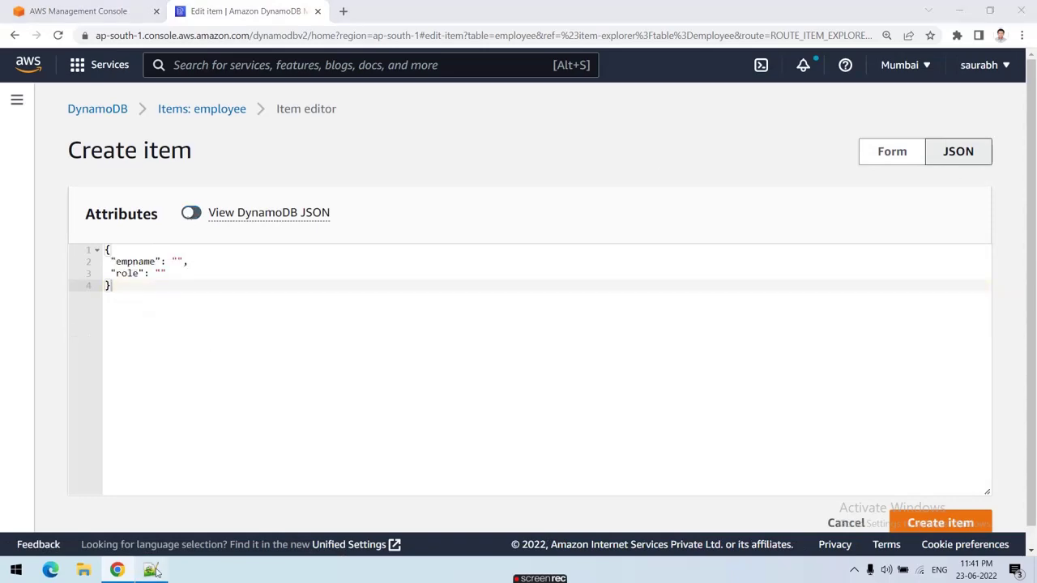
Copy the record with role ME, sal 1000, dept 20 from sample_json.json in Notepad++ over the template in Chrome and create the item
click(150, 570)
drag(68, 358, 52, 272)
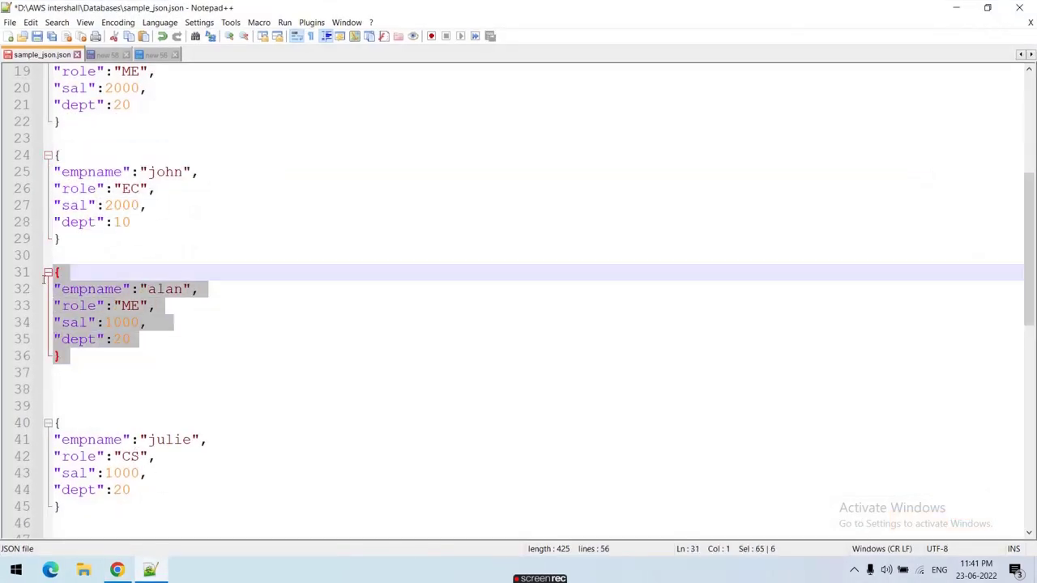
click(156, 572)
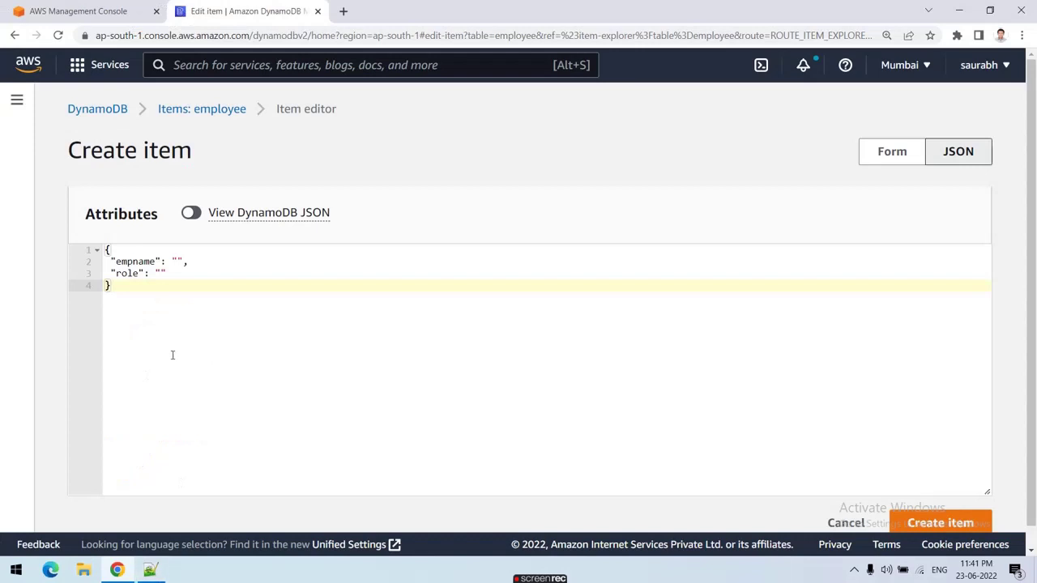
drag(171, 354, 91, 252)
key(ctrl+v)
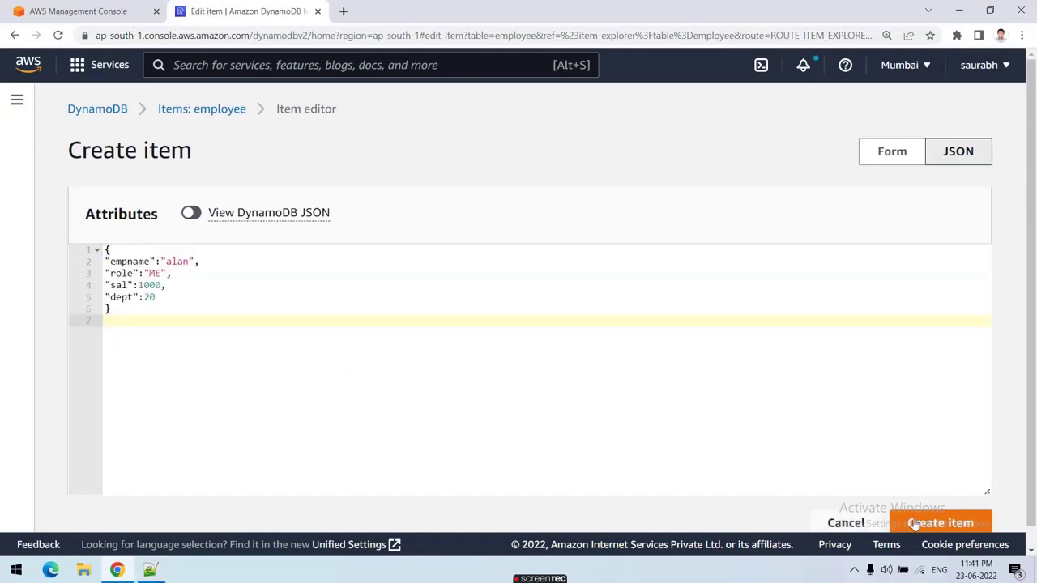
click(938, 523)
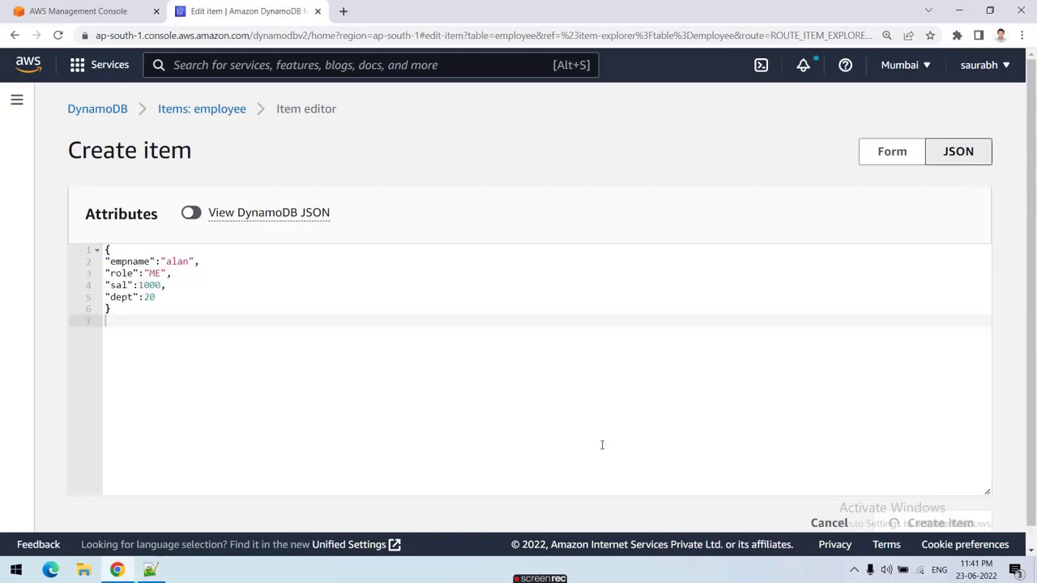
scroll(527, 435, down, 5)
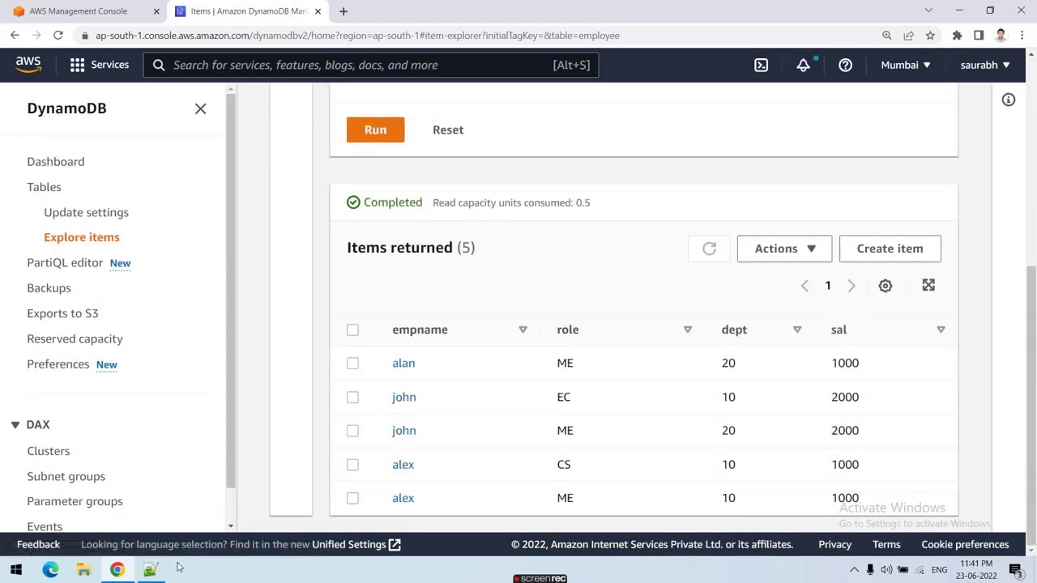
Remove a blank line above the record with role CS, dept 20 in sample_json.json in Notepad++ and select that record
click(150, 571)
click(61, 398)
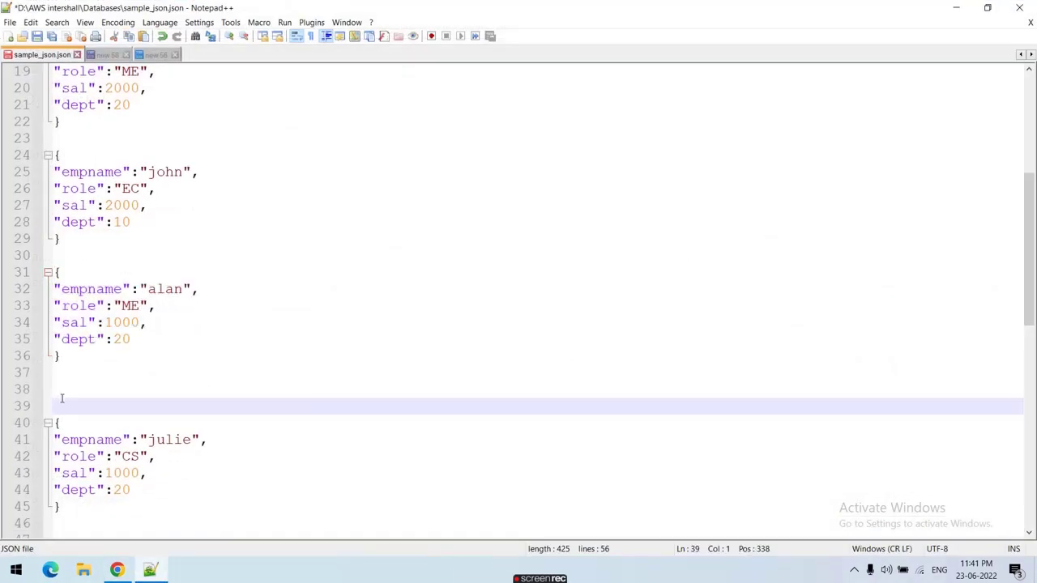
key(BackSpace)
key(BackSpace)
key(BackSpace)
key(BackSpace)
key(BackSpace)
drag(71, 485, 48, 410)
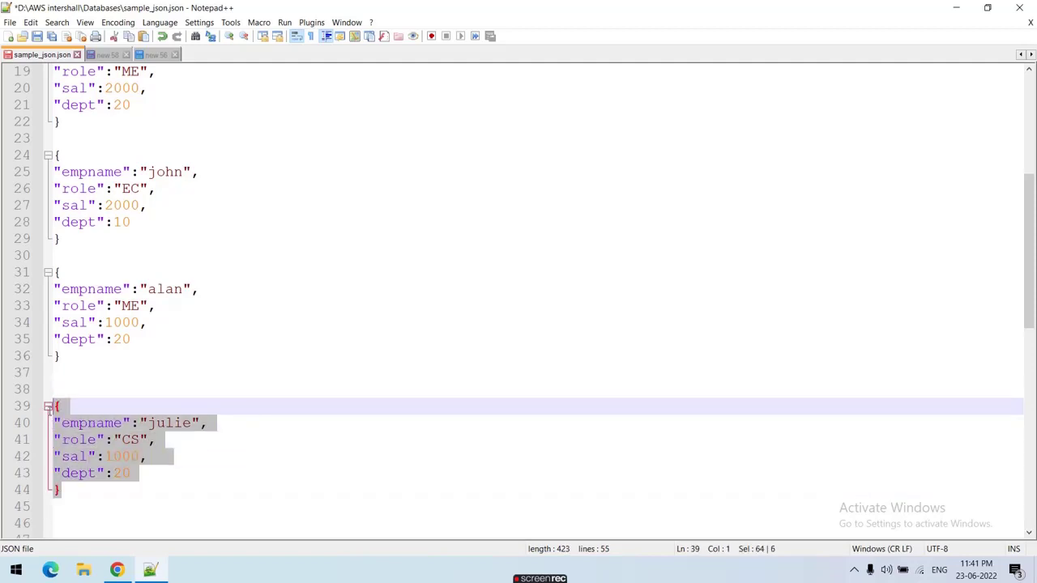
Return to Chrome and examine the returned employee items, highlighting the row with role ME, dept 10, sal 1000
click(117, 570)
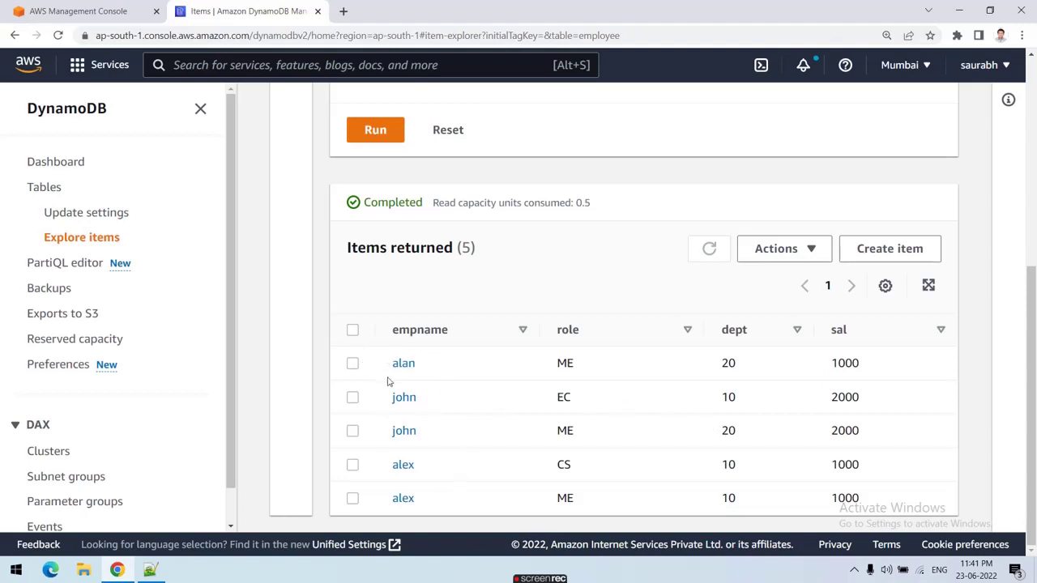
scroll(389, 388, up, 2)
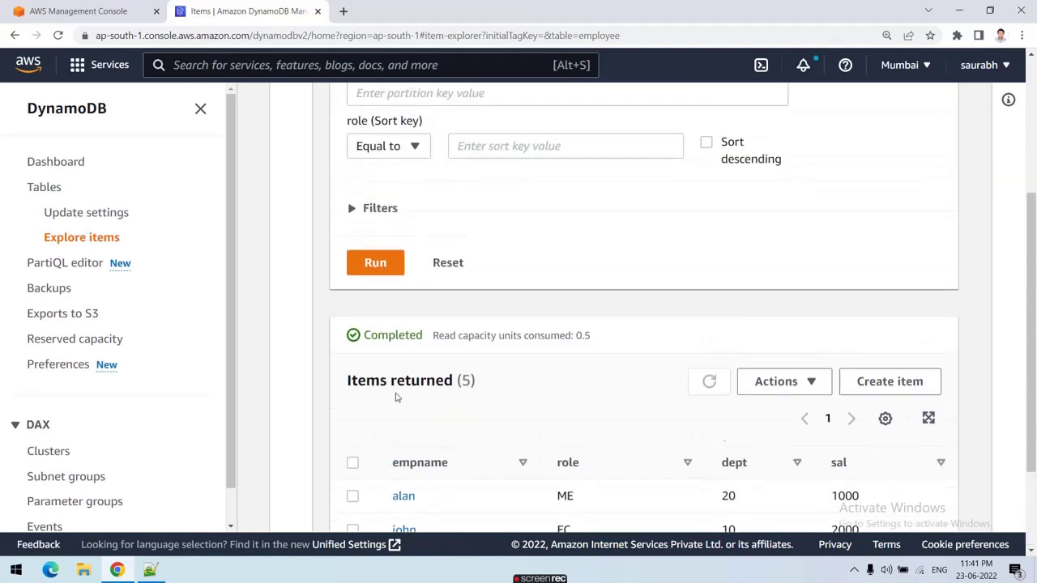
scroll(389, 389, down, 2)
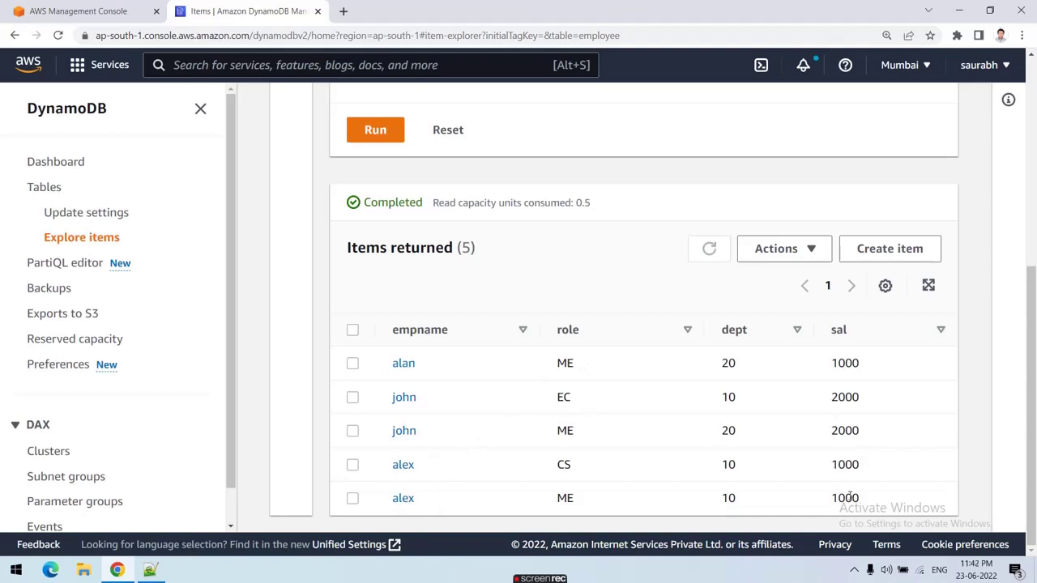
drag(386, 503, 876, 504)
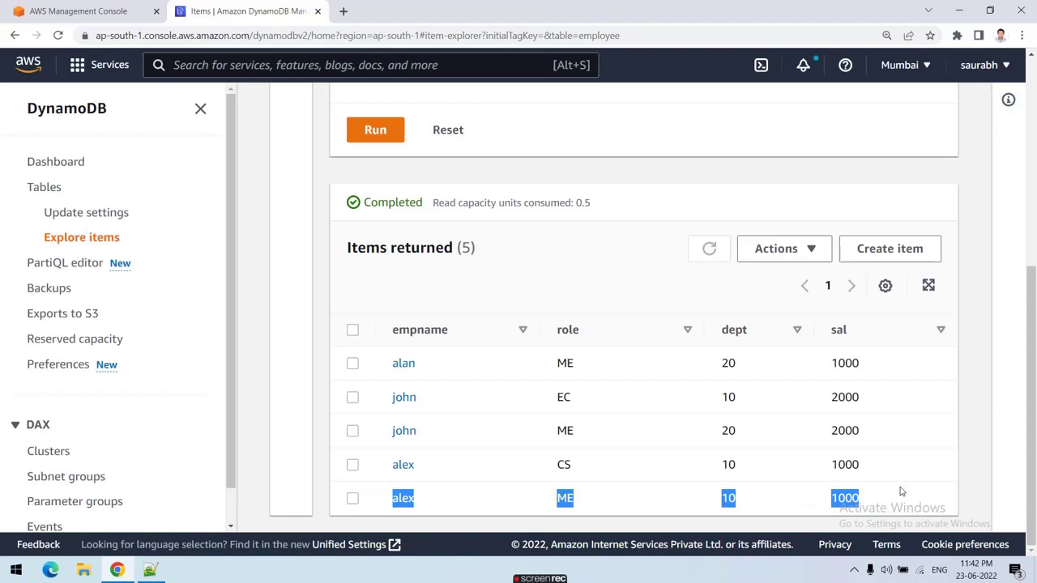
Examine the items of the employee table, comparing the empname and role values of the last row
click(901, 491)
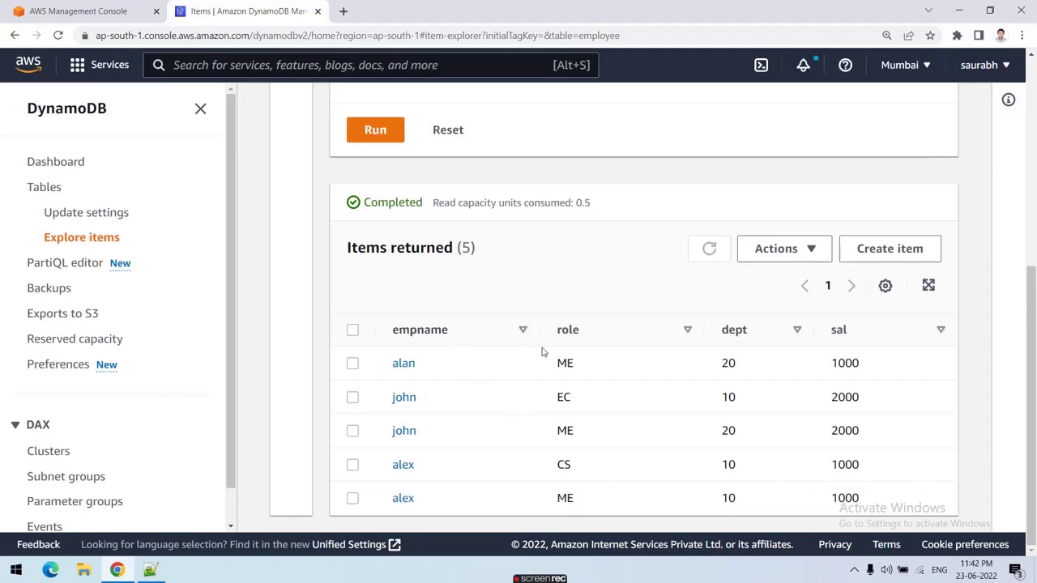
drag(426, 500, 392, 498)
drag(577, 505, 552, 501)
click(462, 508)
double_click(401, 500)
shift+click(634, 500)
click(624, 498)
scroll(694, 397, up, 2)
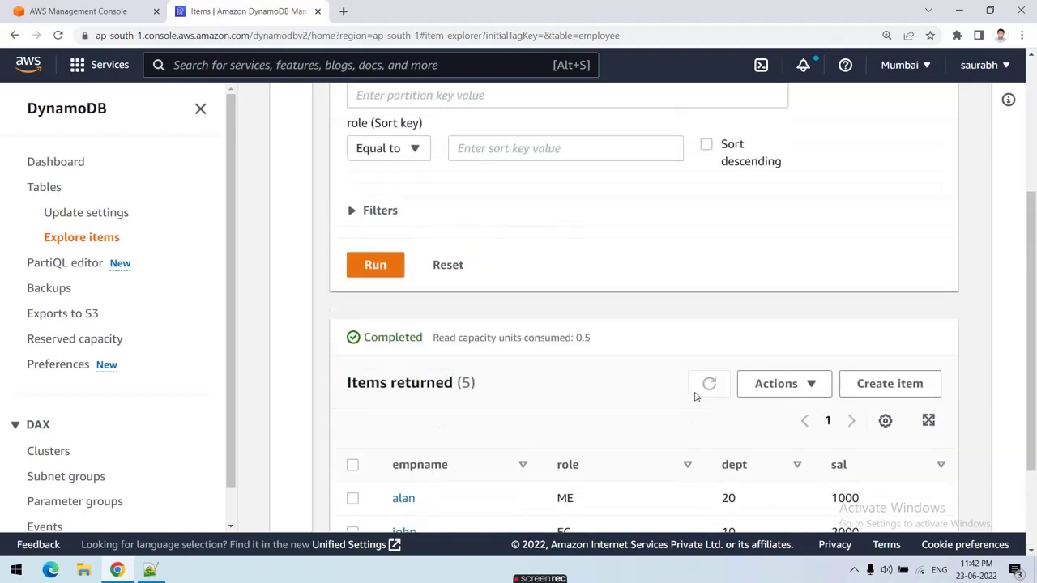
scroll(614, 400, down, 2)
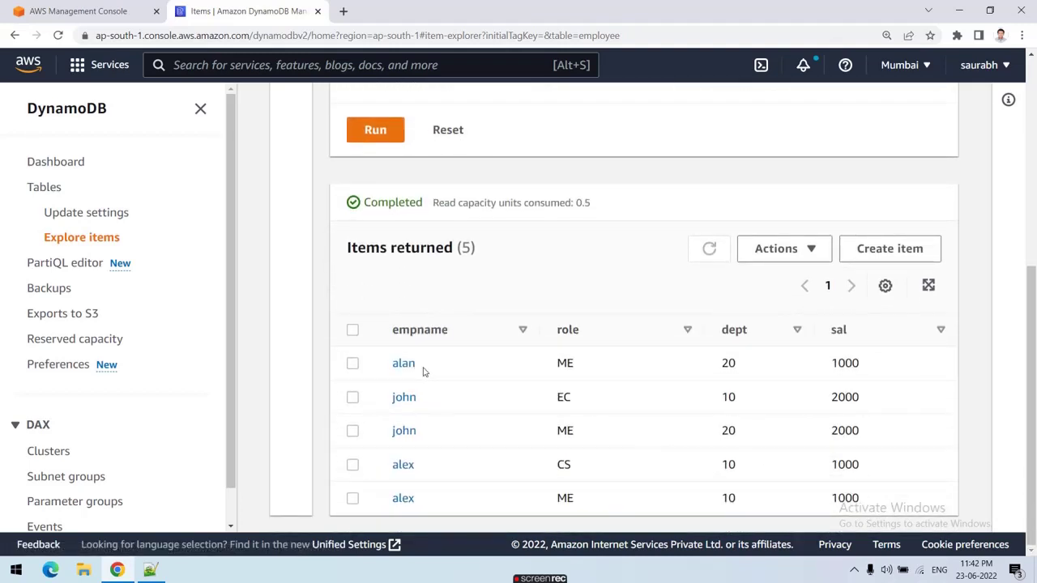
Query the employee table with the employee name from the second listed item as the empname partition key
drag(423, 371, 392, 370)
click(428, 404)
drag(427, 404, 390, 398)
key(ctrl+c)
scroll(477, 410, up, 5)
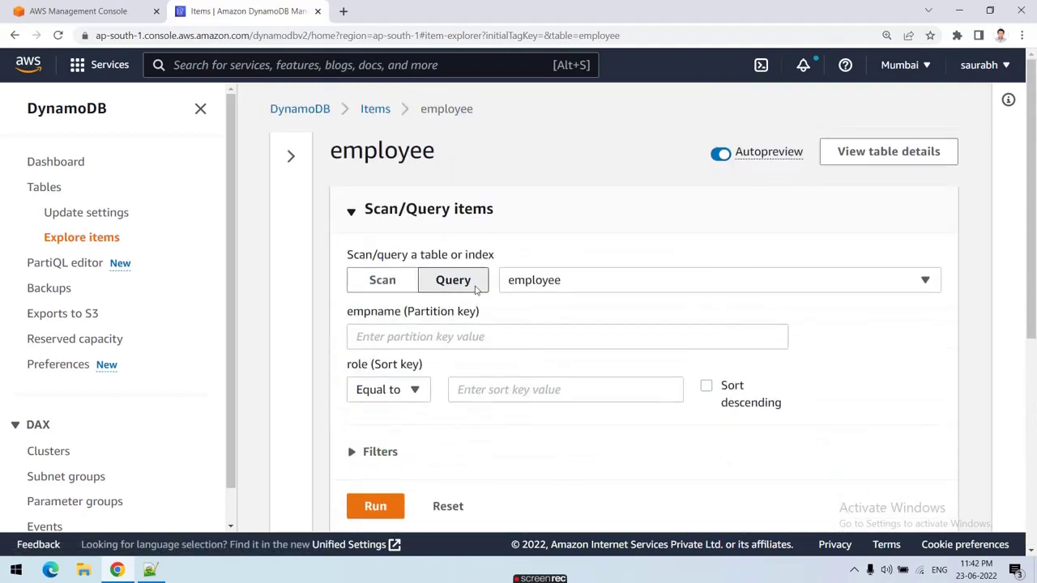
click(421, 337)
key(ctrl+v)
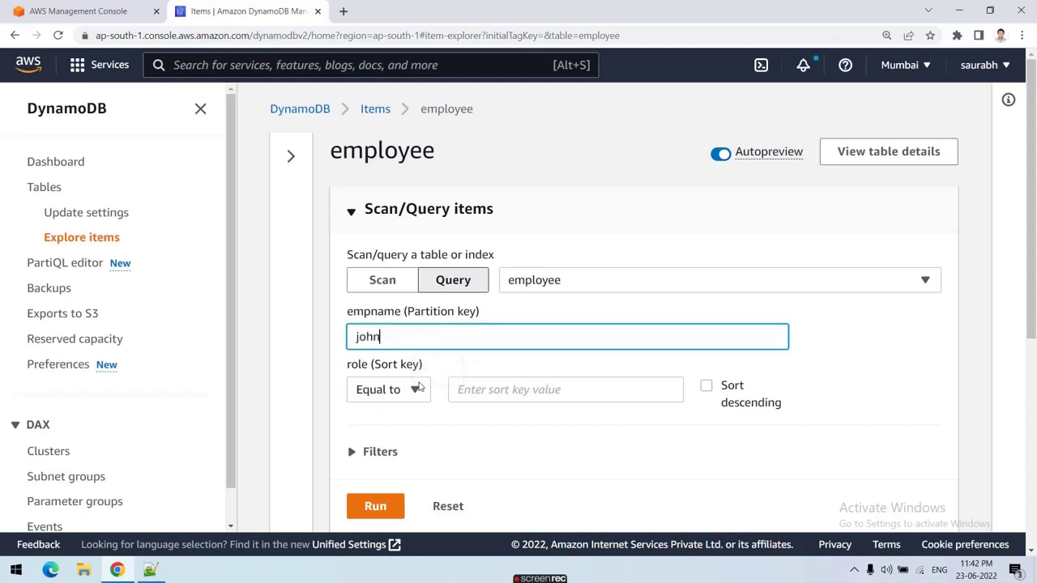
click(383, 499)
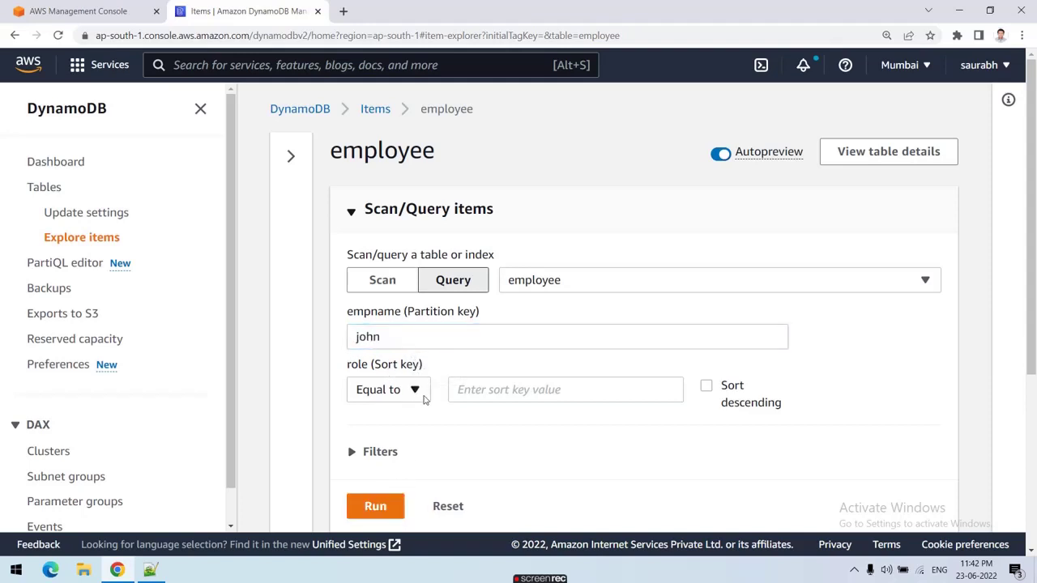
scroll(427, 401, down, 3)
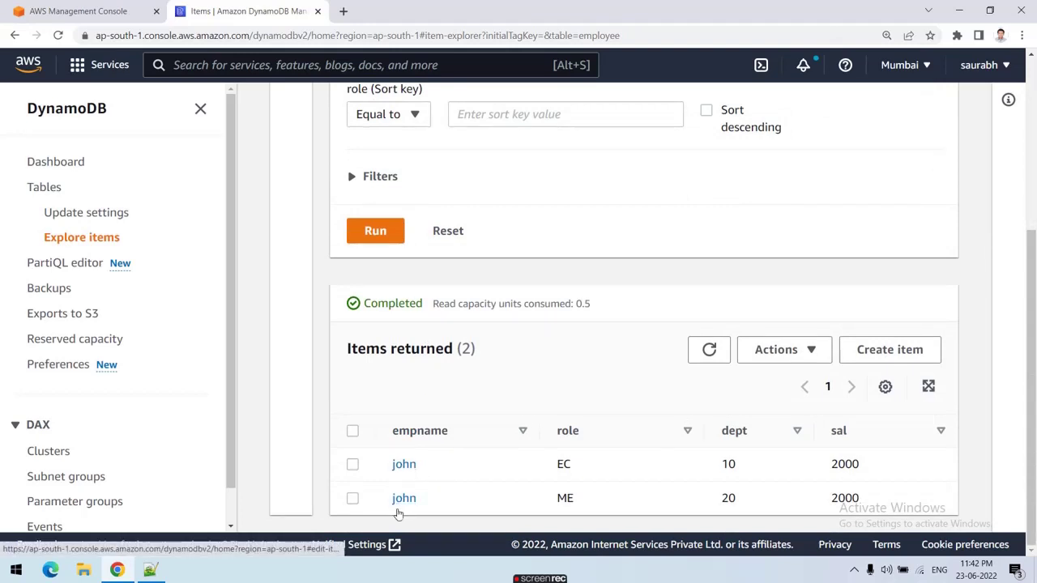
Narrow the query by setting the role sort key equal to EC, copied from the first returned item, and run it
drag(581, 469, 554, 464)
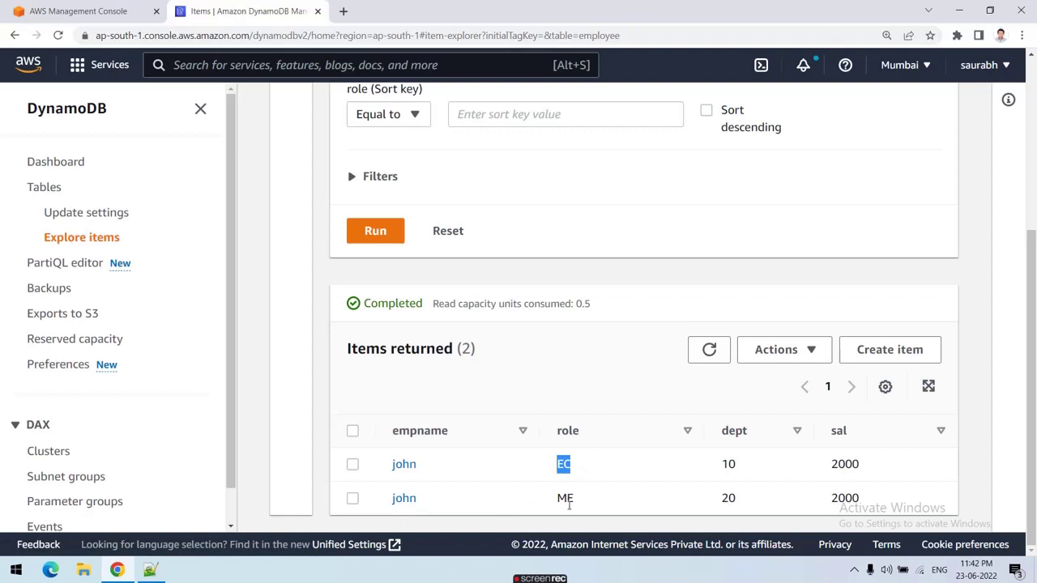
drag(580, 505, 548, 500)
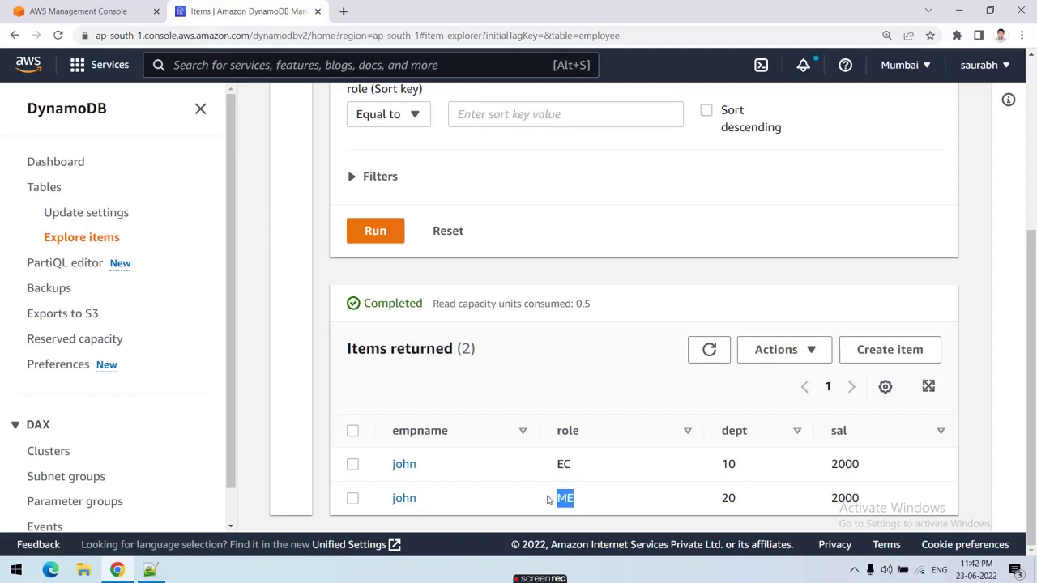
drag(581, 470, 555, 464)
key(ctrl+c)
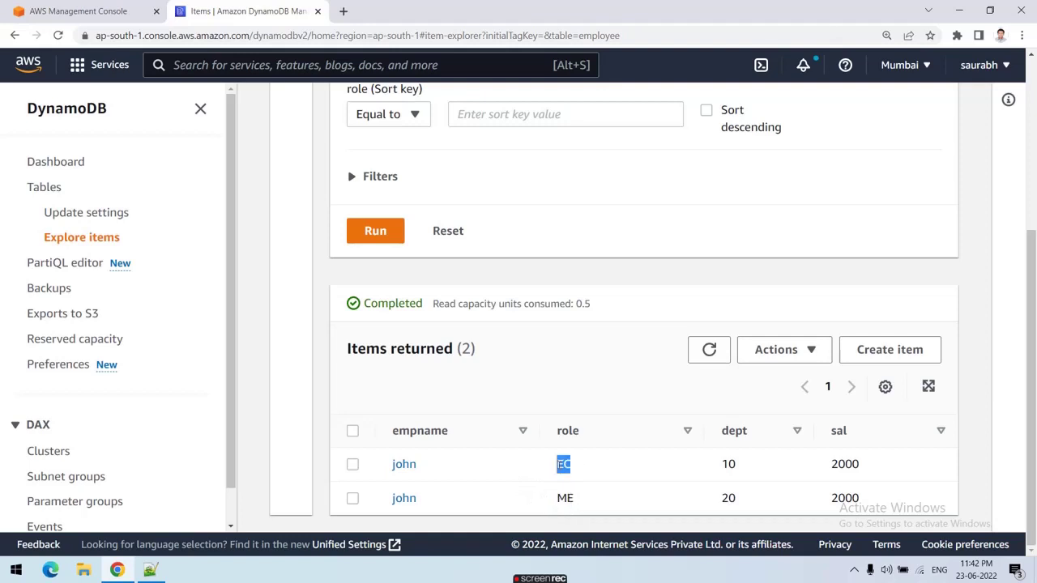
scroll(474, 308, up, 3)
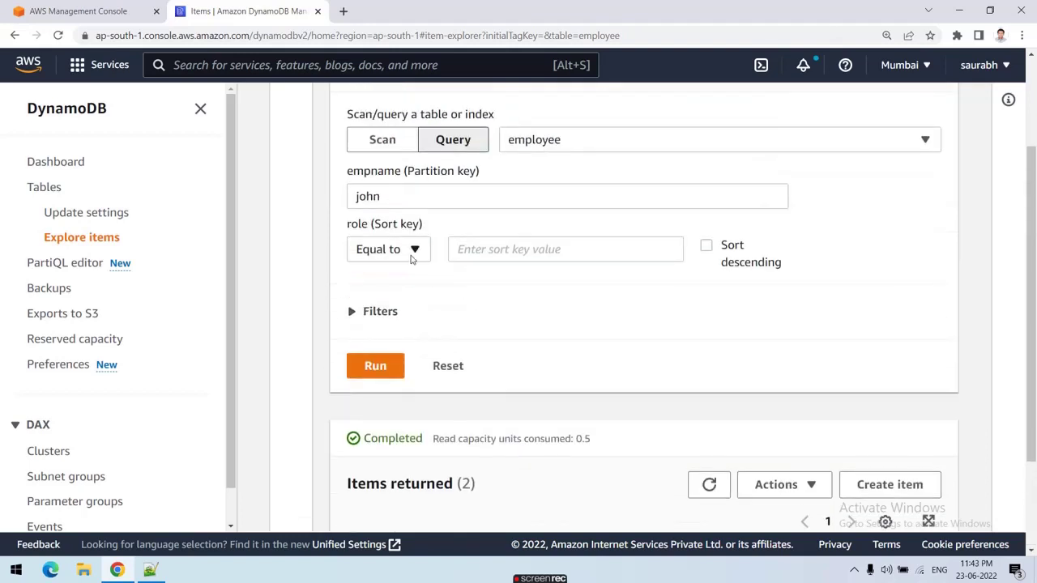
drag(438, 293, 348, 293)
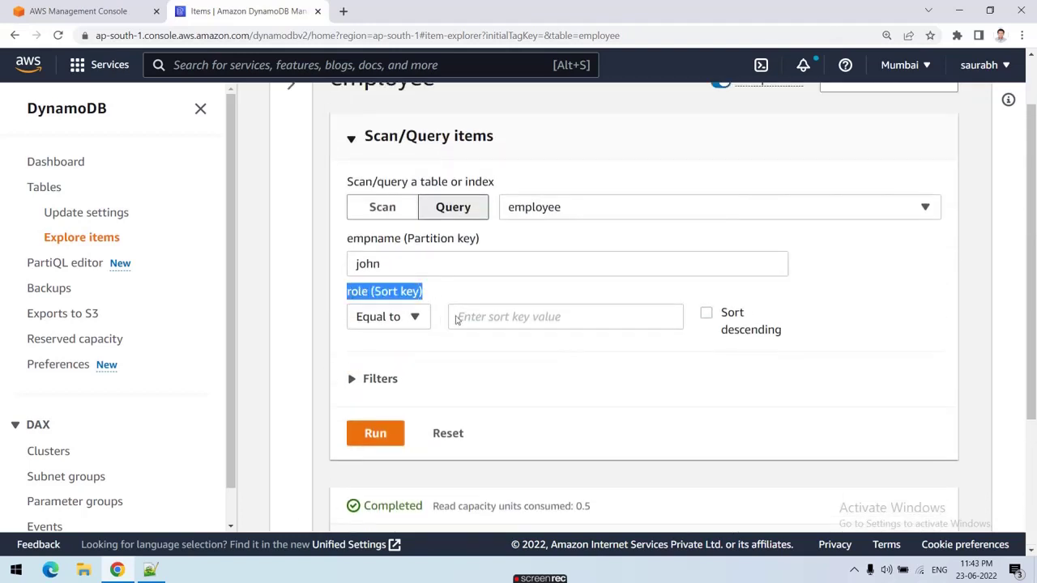
click(484, 318)
key(ctrl+v)
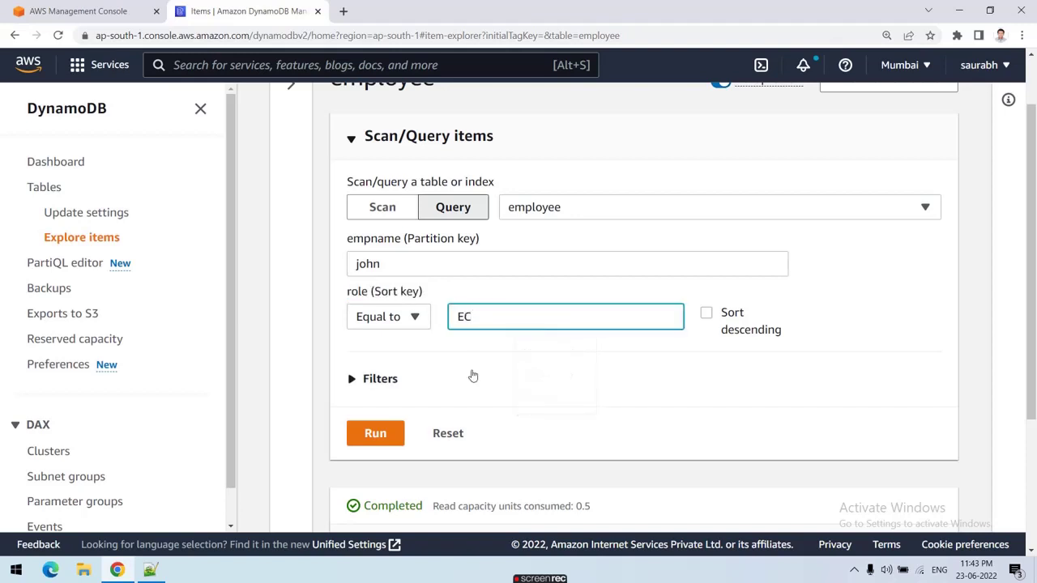
click(384, 440)
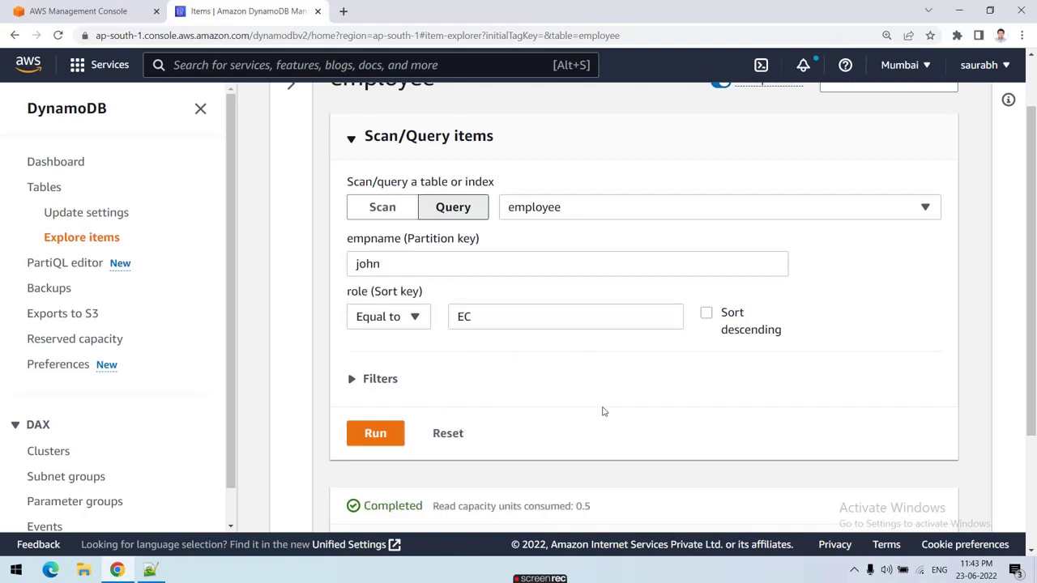
Compare the returned item's empname and role with the partition key and sort key values in the query
scroll(604, 412, down, 2)
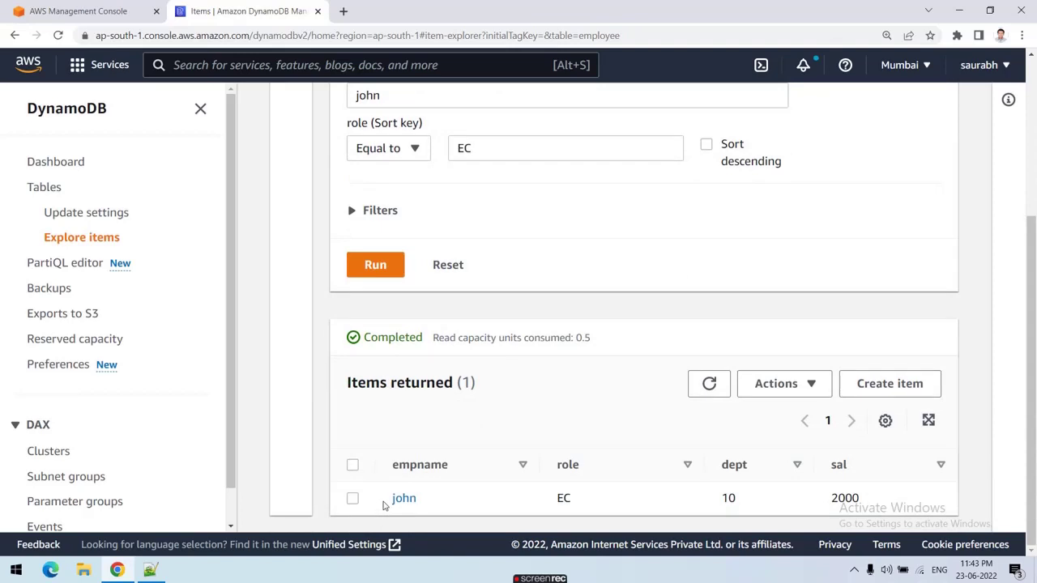
drag(384, 504, 594, 505)
click(594, 505)
scroll(516, 250, up, 2)
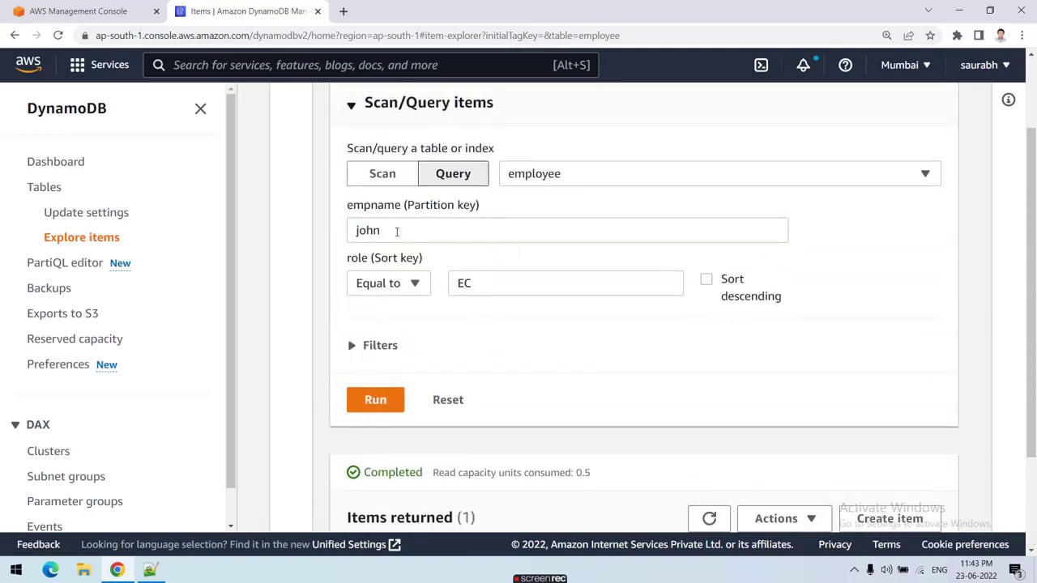
scroll(441, 364, down, 2)
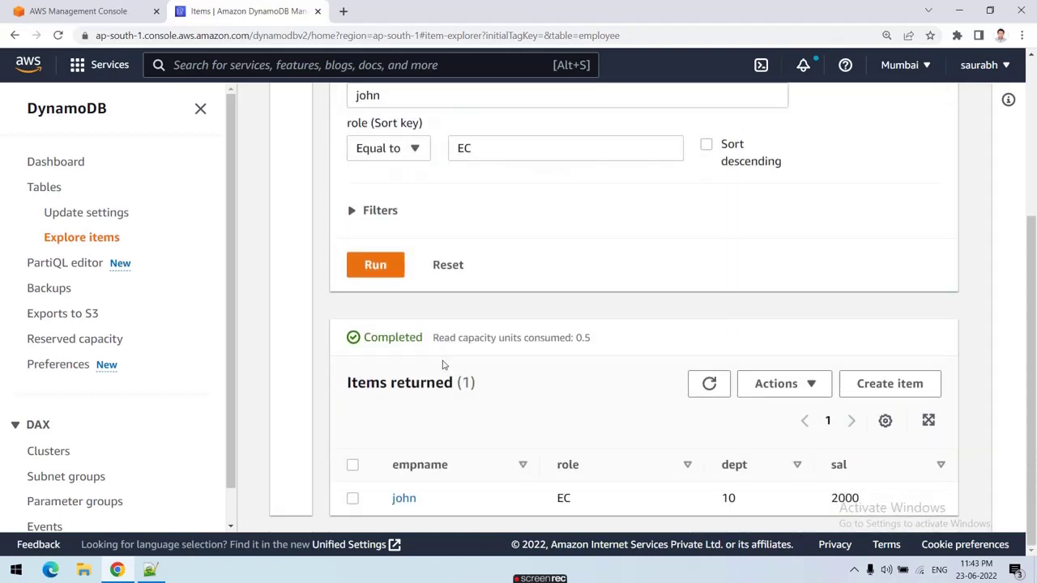
drag(526, 497, 374, 501)
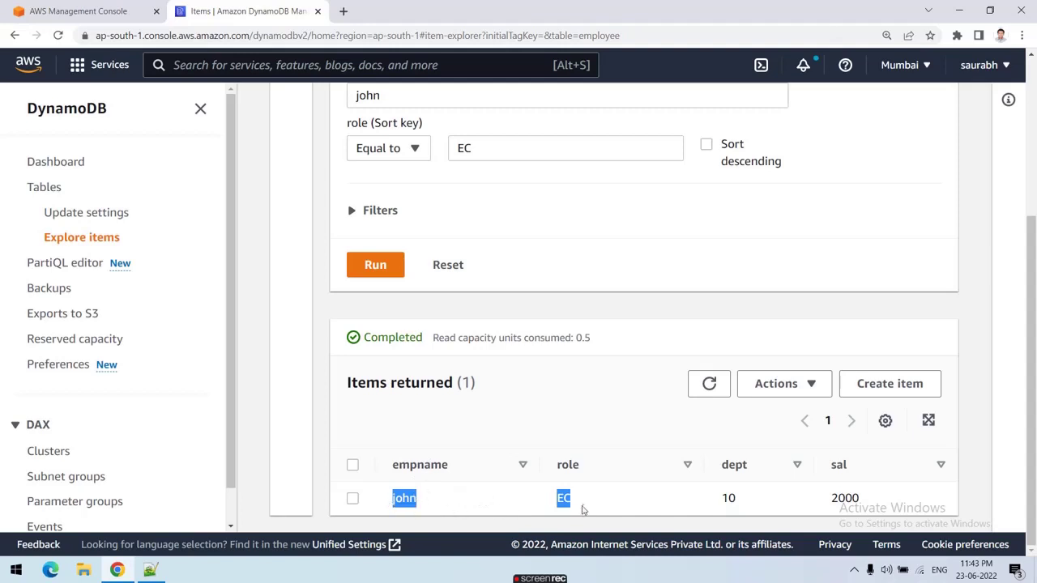
scroll(486, 326, up, 3)
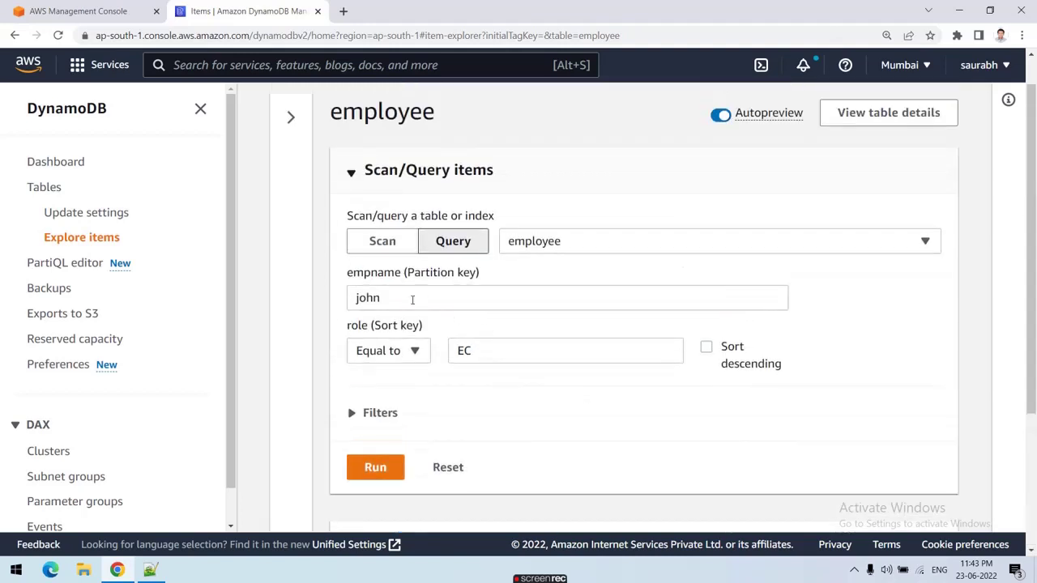
scroll(394, 352, down, 3)
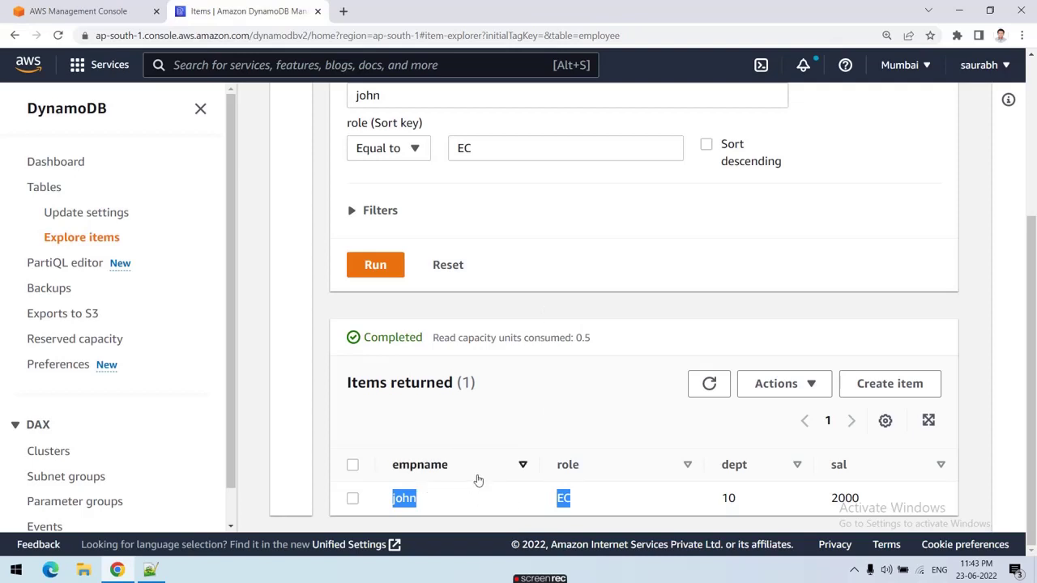
scroll(462, 406, up, 4)
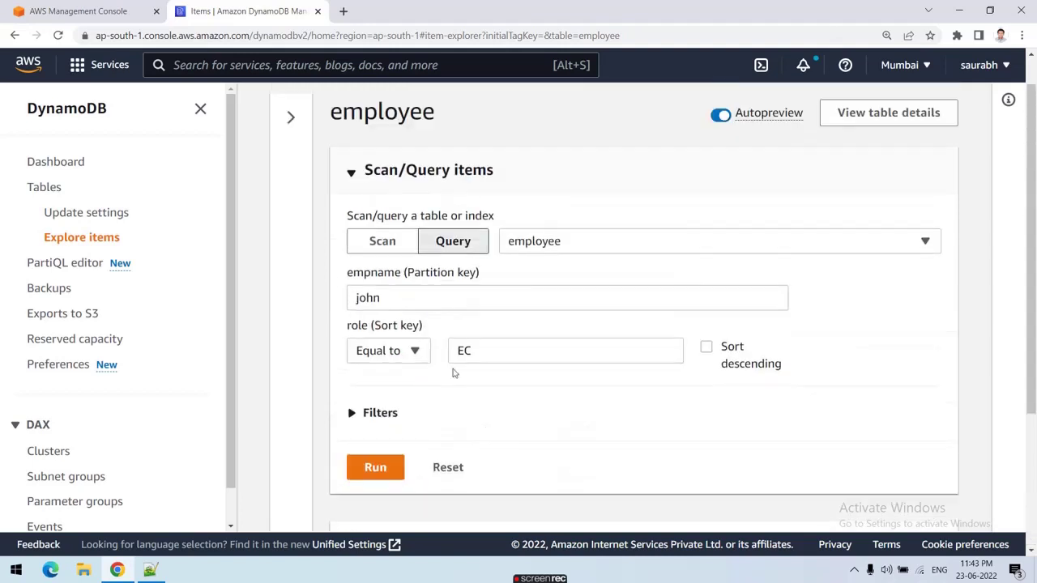
Change the empname partition key to the employee who holds the CS and ME roles and run the query with role EC
scroll(449, 370, down, 2)
double_click(403, 164)
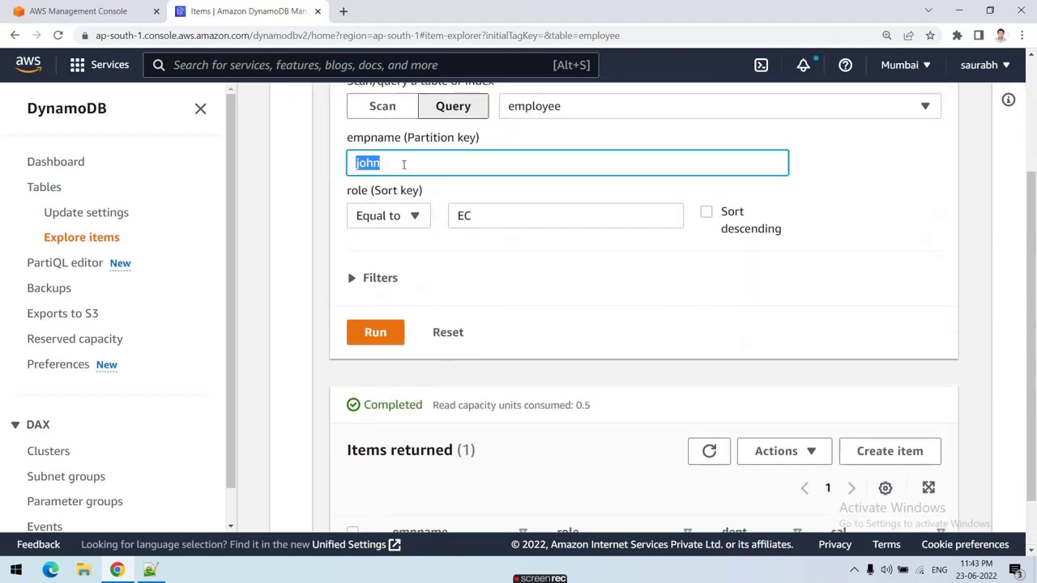
text(alex)
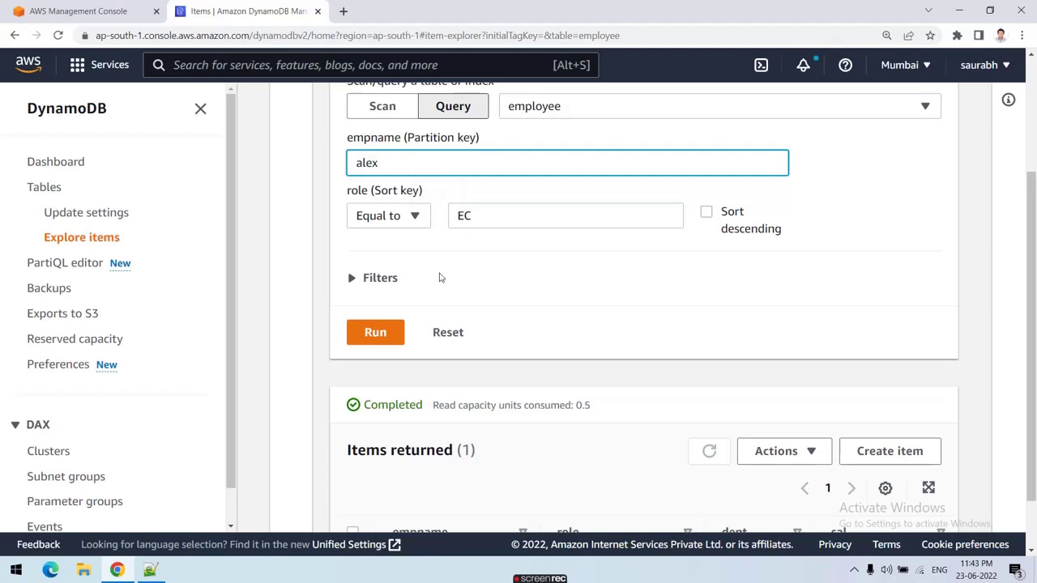
click(375, 332)
scroll(454, 292, down, 1)
scroll(466, 273, up, 1)
scroll(466, 273, up, 1)
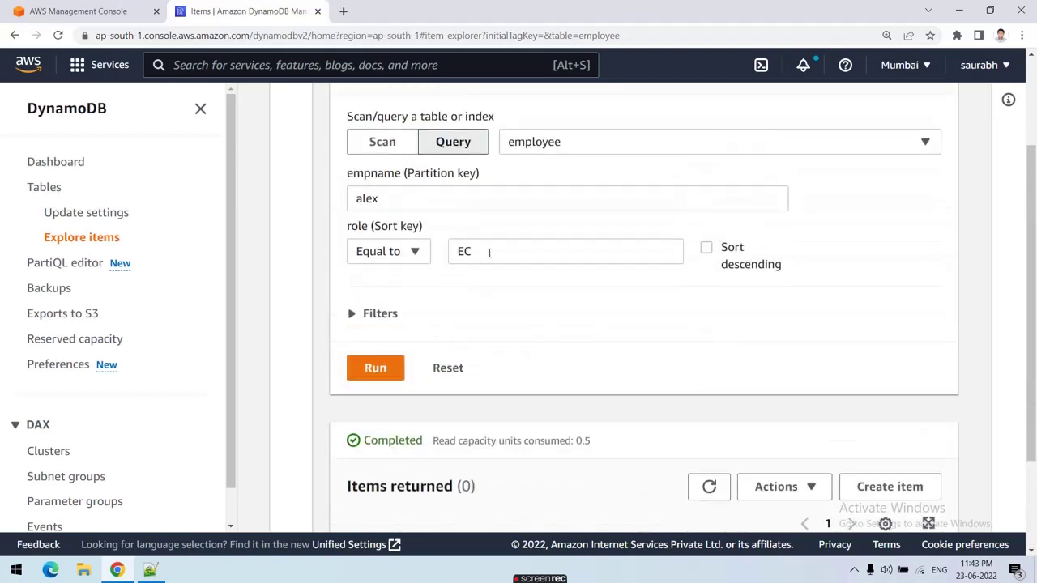
Clear the role sort key value and rerun the query on the partition key alone
double_click(489, 252)
key(BackSpace)
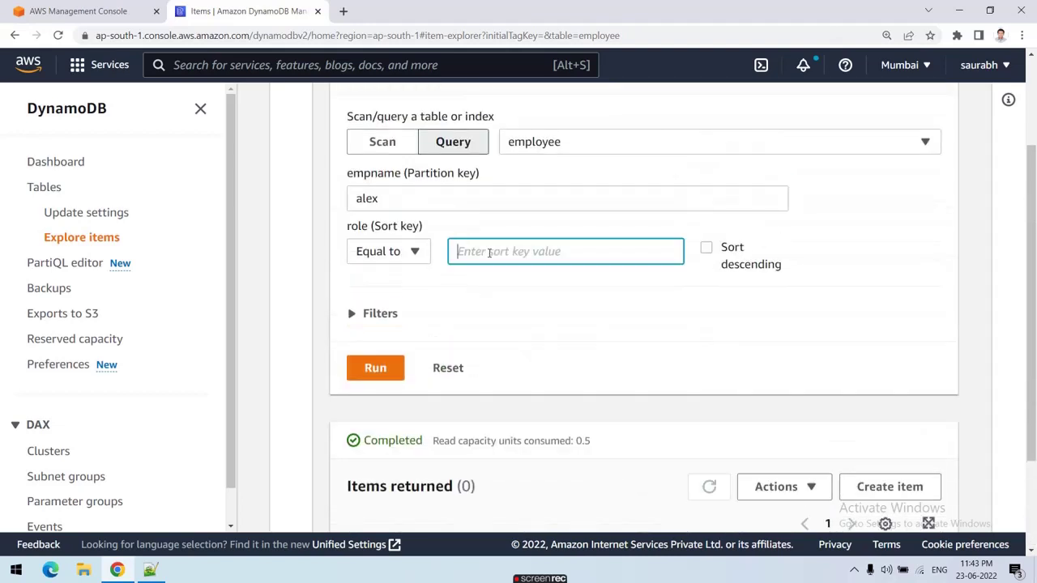
click(378, 373)
scroll(442, 392, down, 2)
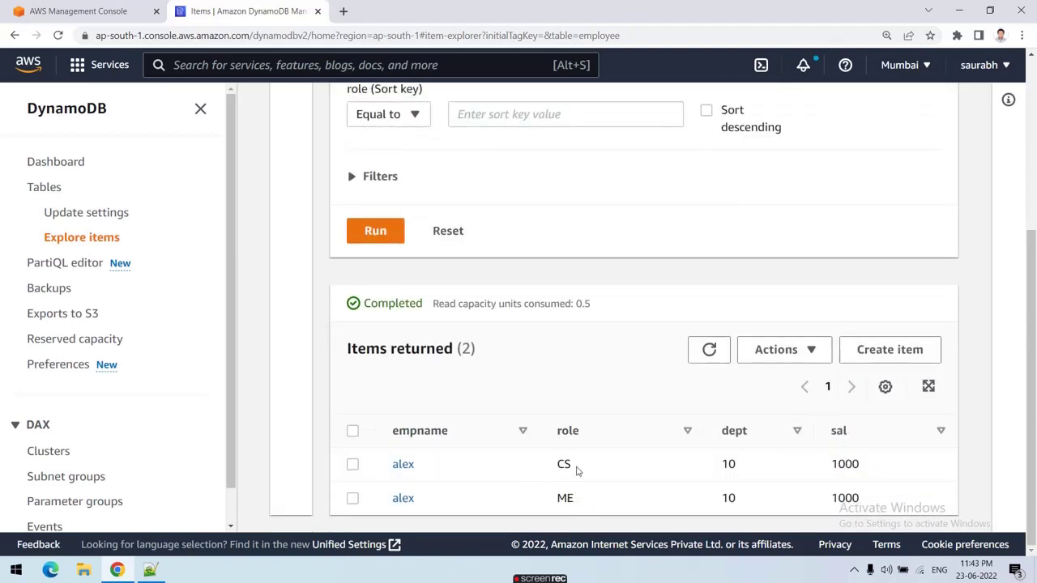
Set the role sort key equal to CS, copied from the first returned item, run the query and check the returned row
drag(575, 469, 546, 467)
key(ctrl+c)
scroll(531, 441, up, 3)
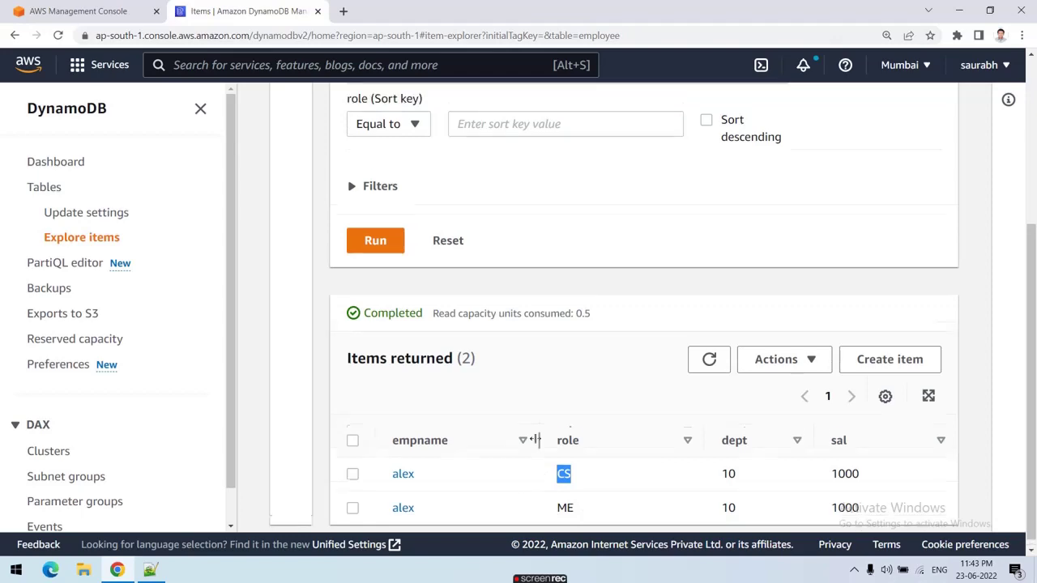
click(465, 384)
key(ctrl+v)
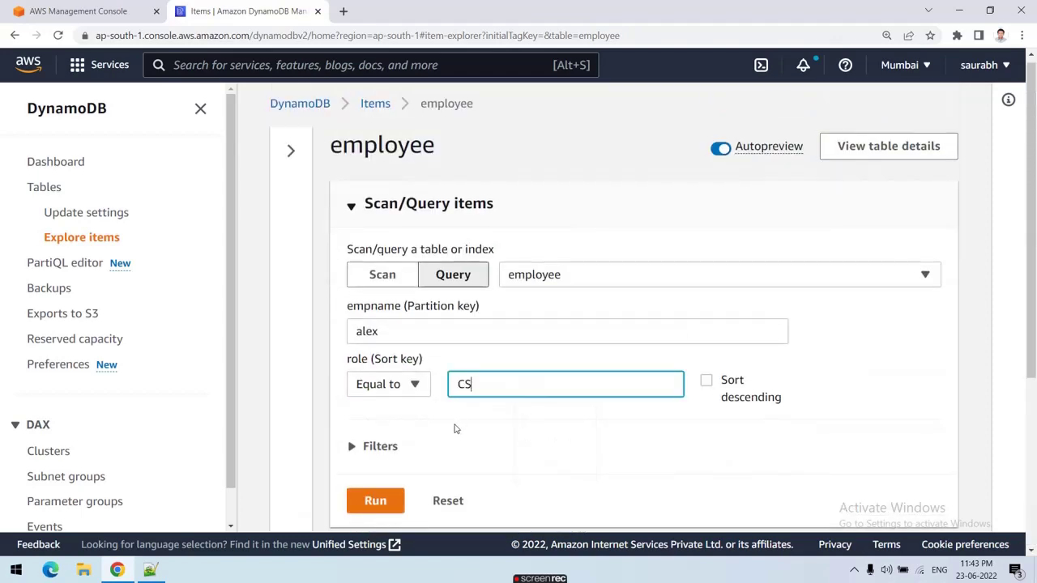
scroll(454, 428, down, 3)
scroll(394, 348, up, 1)
click(376, 368)
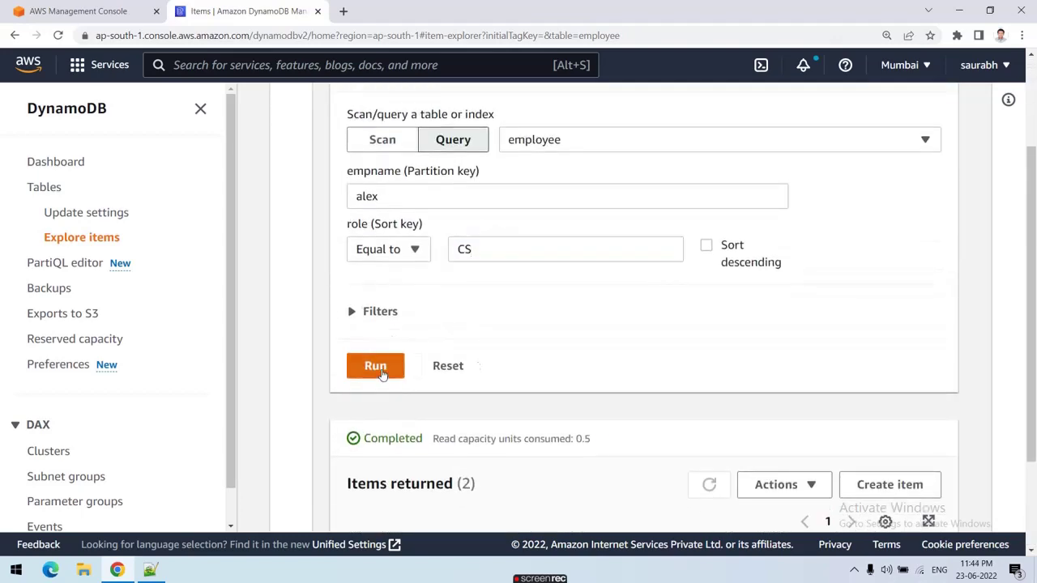
scroll(556, 396, down, 1)
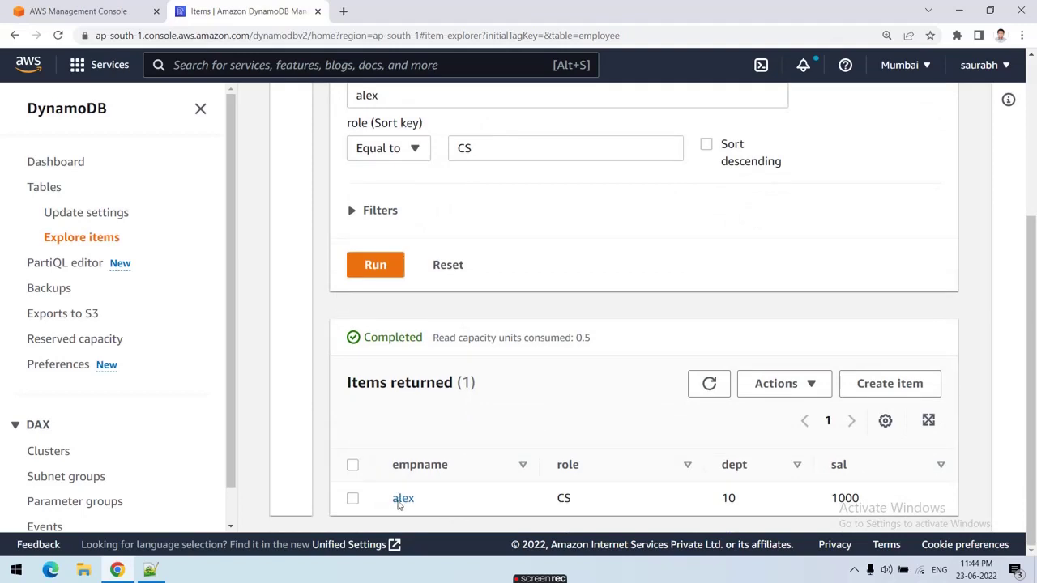
drag(399, 504, 632, 506)
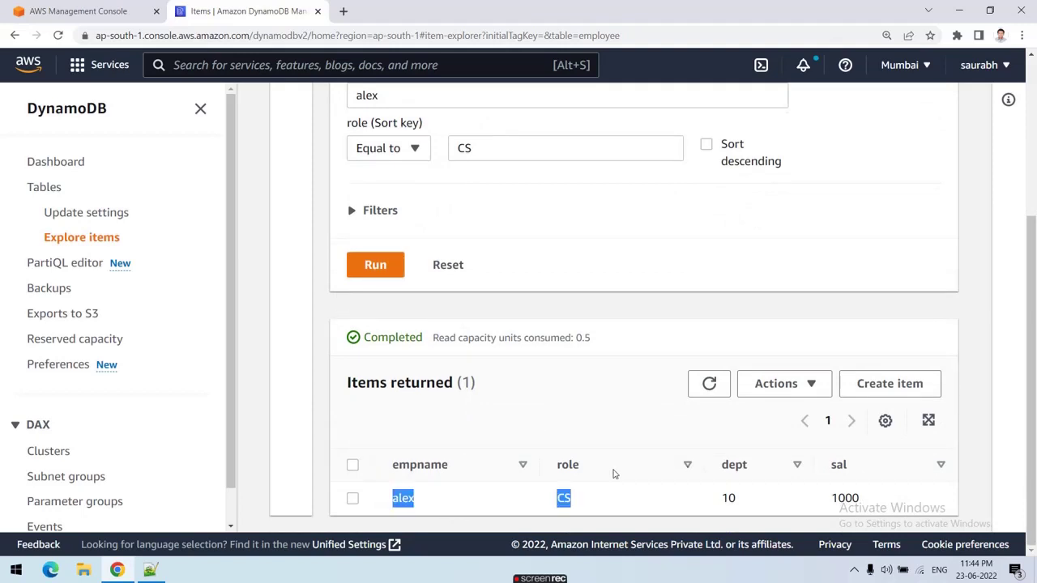
Run a scan of the whole employee table and return to Query mode
scroll(538, 322, up, 2)
scroll(451, 379, down, 2)
scroll(498, 429, up, 2)
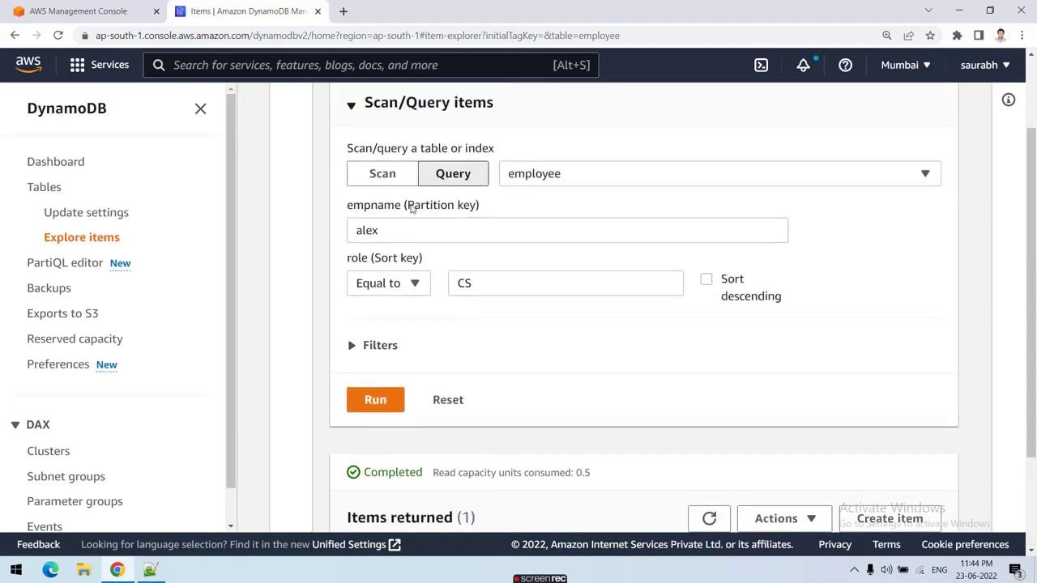
click(382, 175)
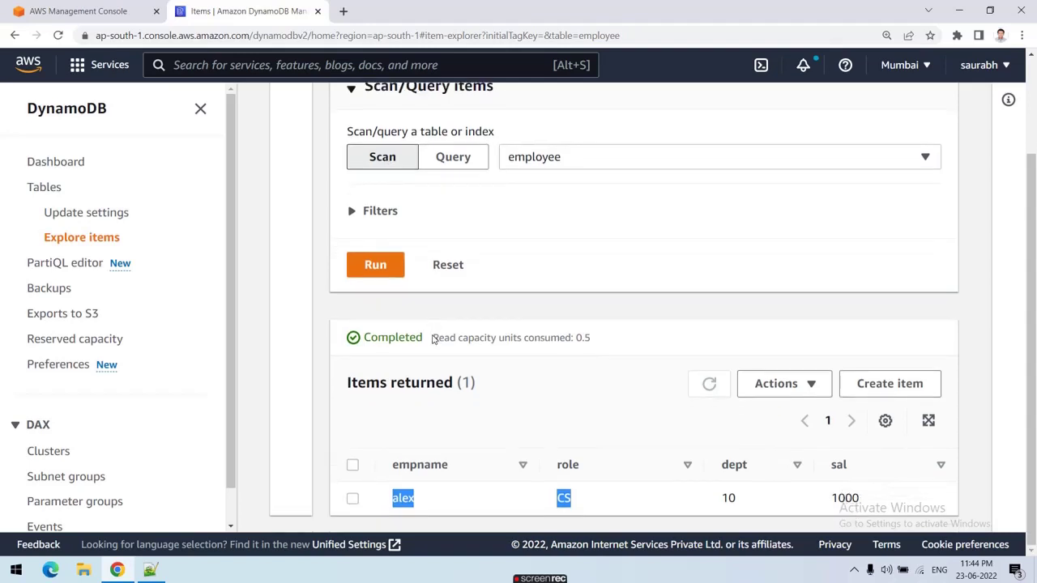
click(374, 264)
scroll(451, 294, down, 2)
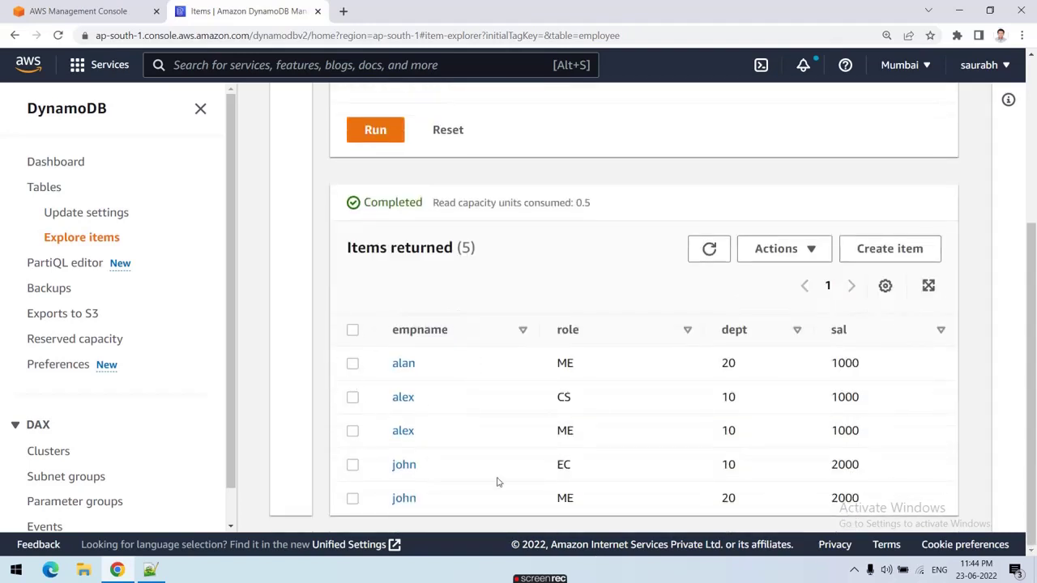
scroll(478, 427, up, 3)
click(454, 281)
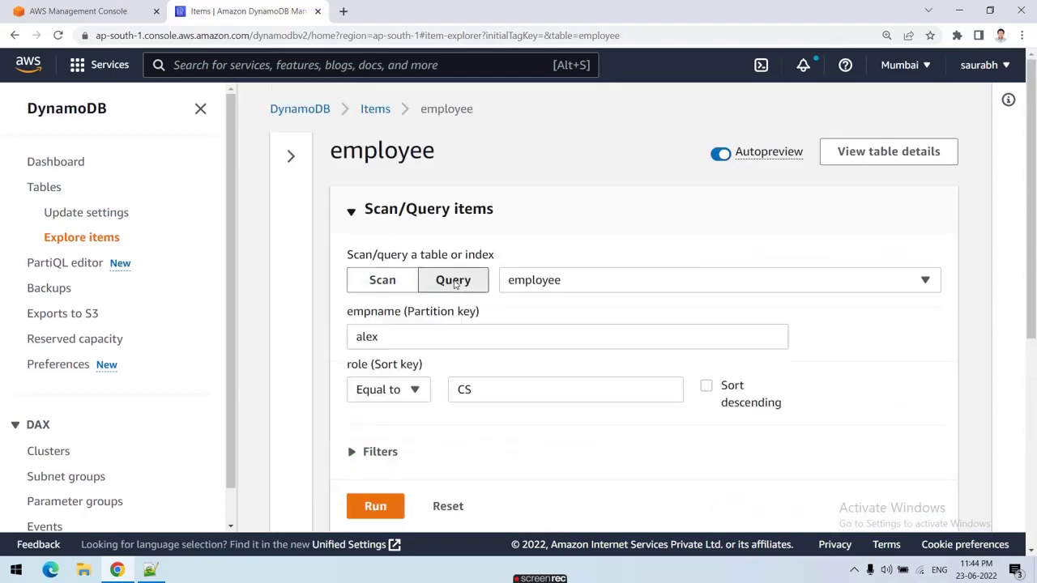
Examine the returned items' dept values alongside the empname and role key columns
scroll(446, 366, down, 5)
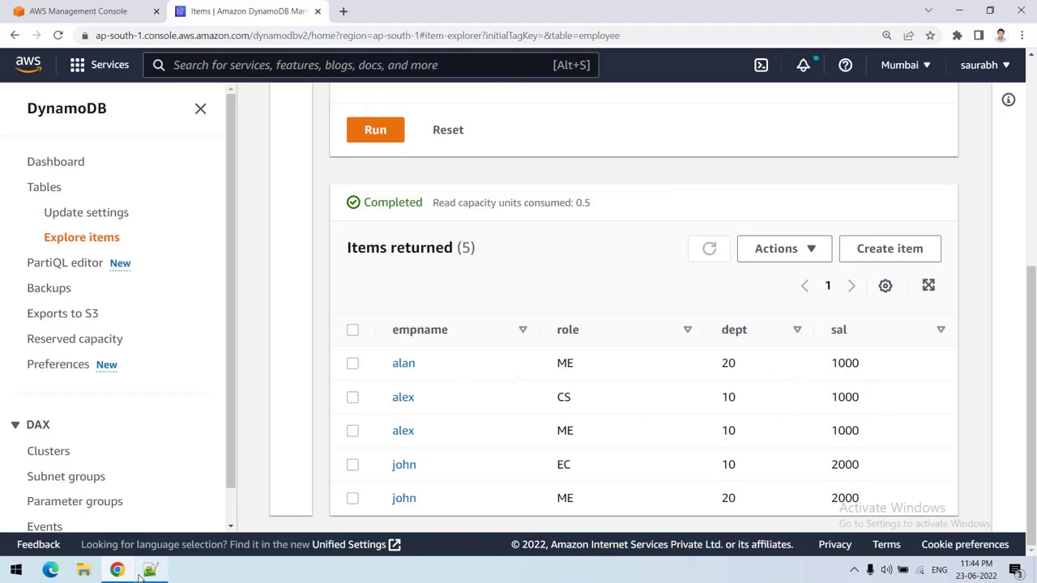
mouse_move(159, 573)
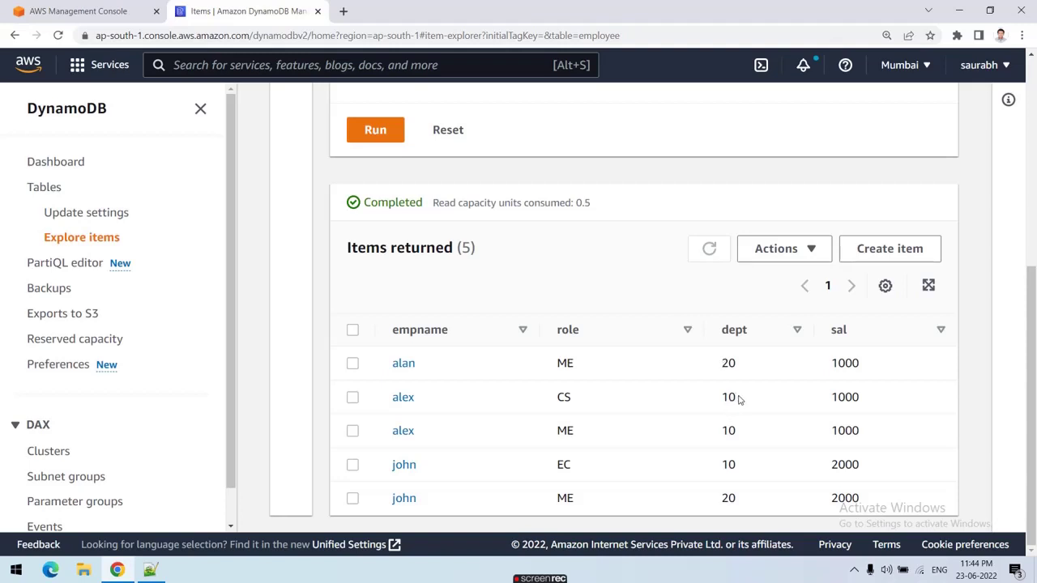
drag(739, 399, 727, 398)
drag(742, 365, 718, 366)
click(756, 339)
drag(756, 339, 726, 339)
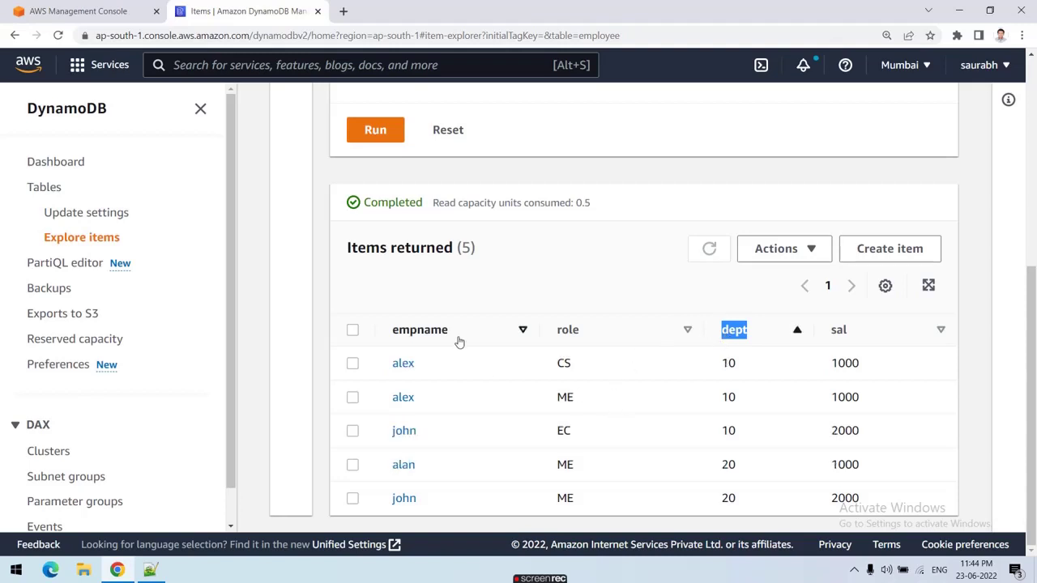
drag(459, 342, 389, 339)
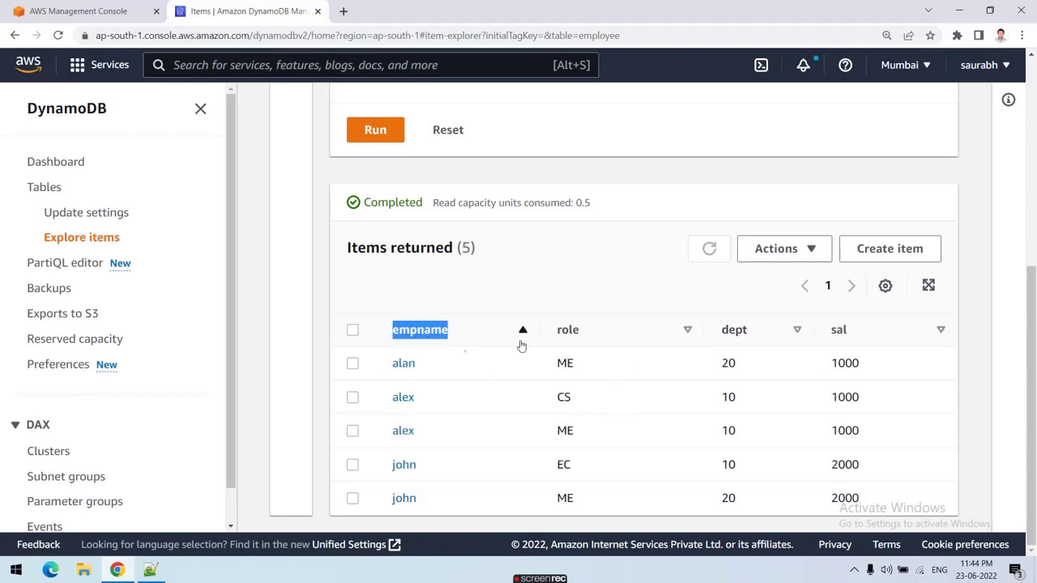
drag(584, 343, 559, 337)
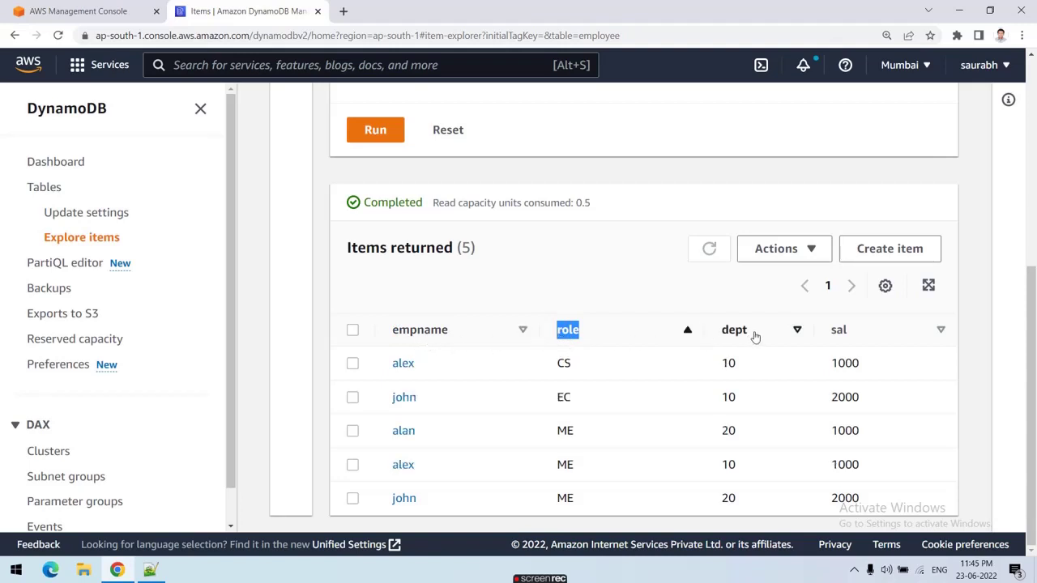
drag(754, 338, 725, 332)
Open the employee table's index settings and start creating a global secondary index
scroll(526, 299, up, 5)
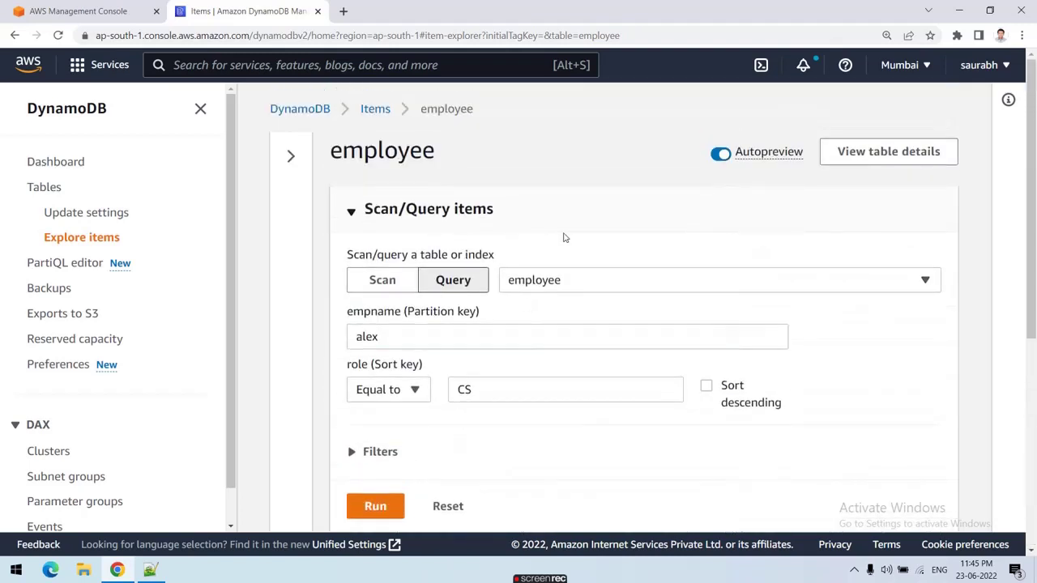
click(883, 162)
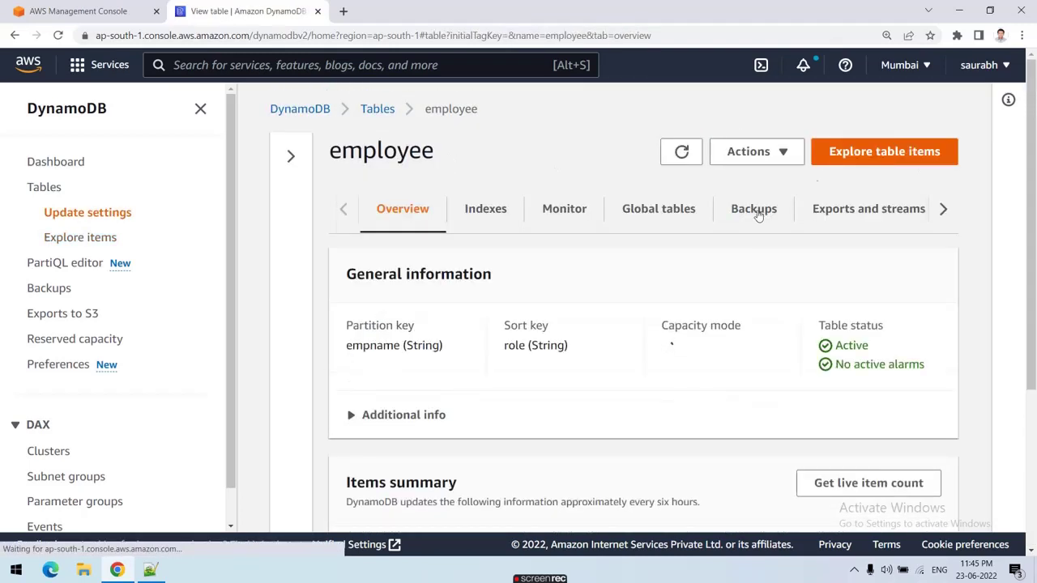
click(490, 211)
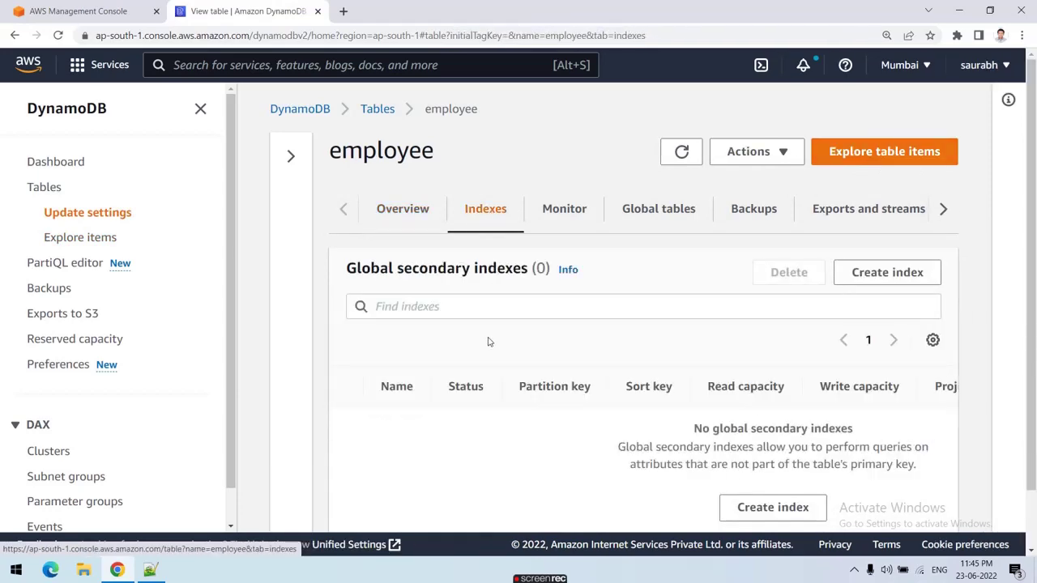
scroll(583, 364, down, 2)
click(779, 443)
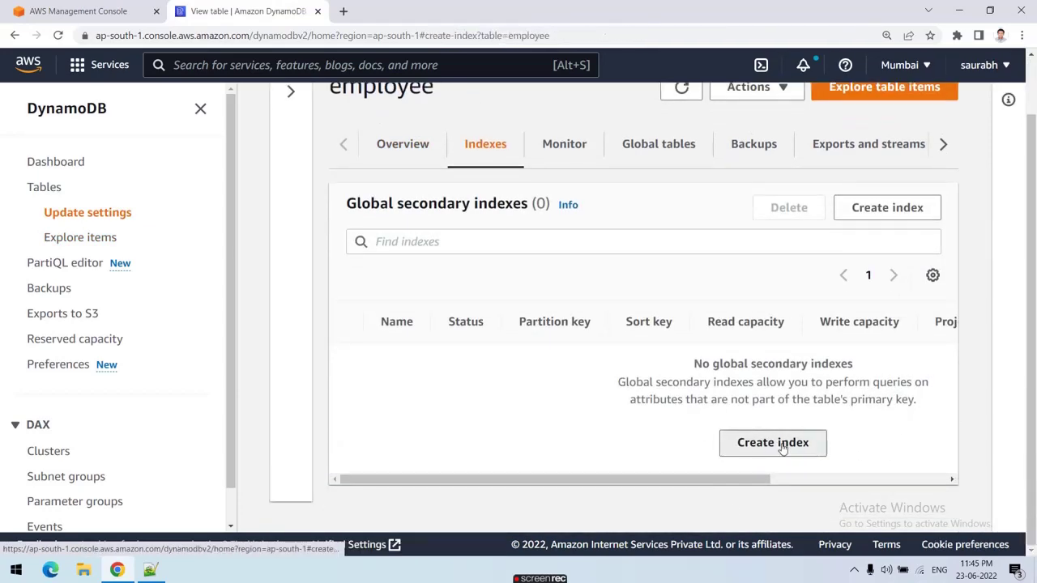
Set the index's partition key to dept, copied from sample_json.json in Notepad++, with data type Number
scroll(243, 400, down, 4)
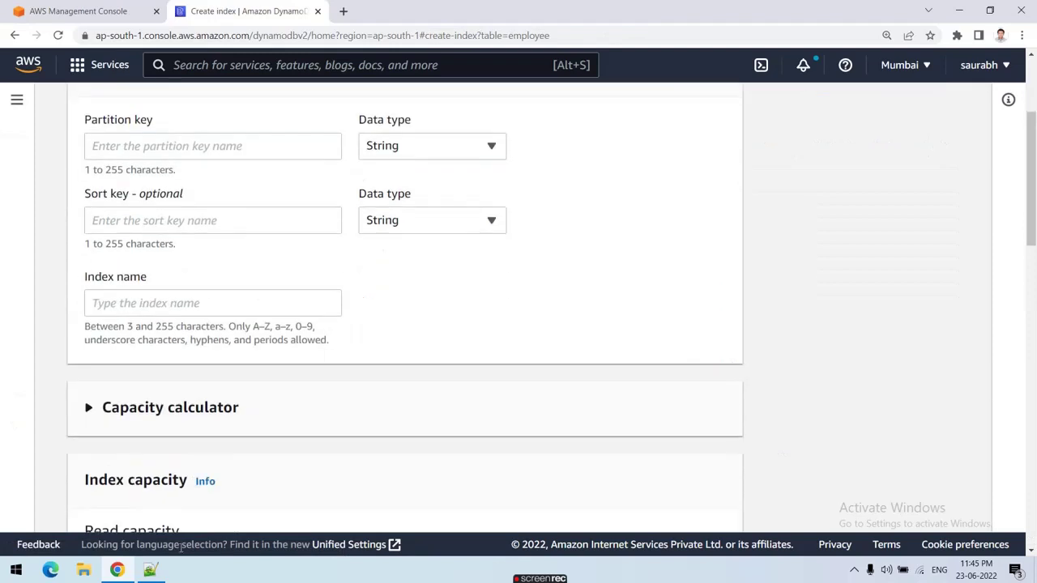
scroll(204, 432, up, 2)
click(150, 570)
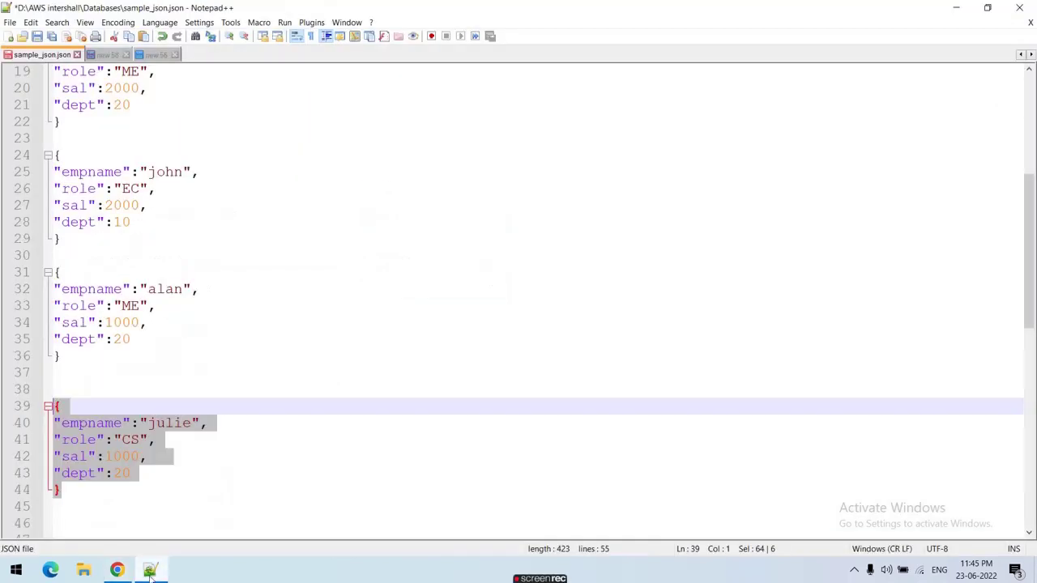
double_click(78, 224)
key(ctrl+c)
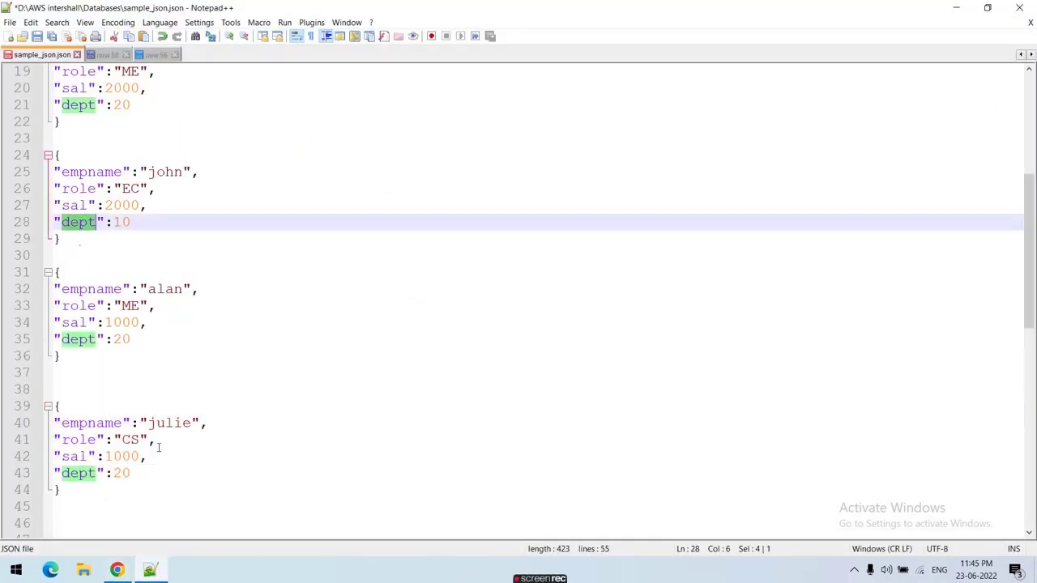
click(150, 567)
click(163, 217)
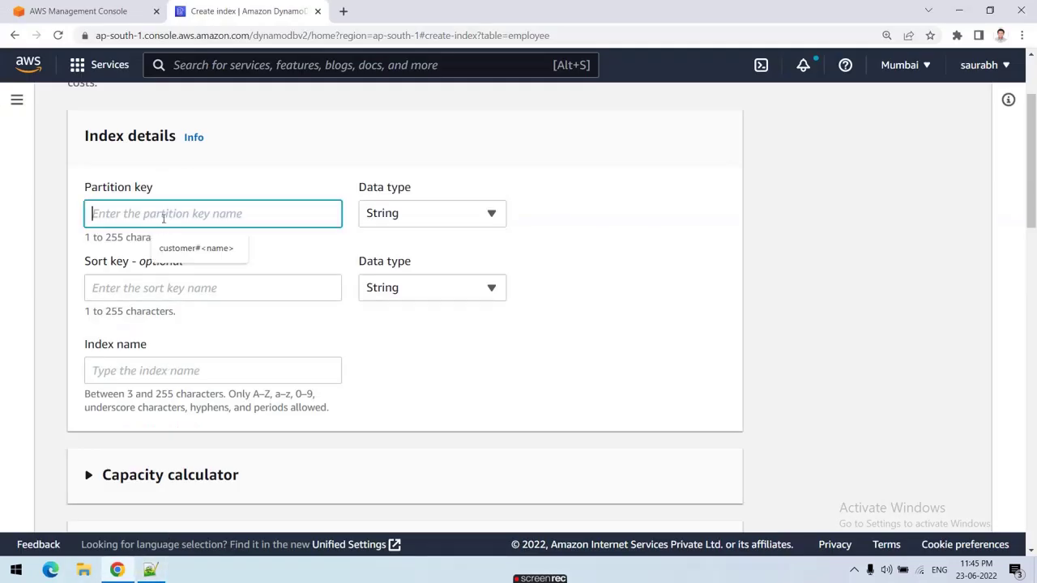
key(ctrl+v)
click(412, 215)
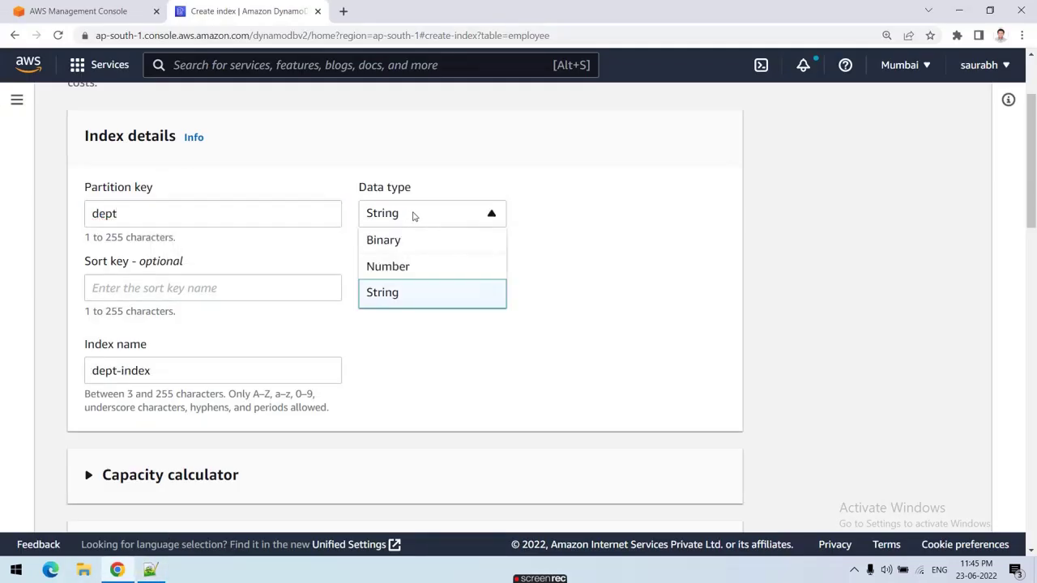
click(410, 270)
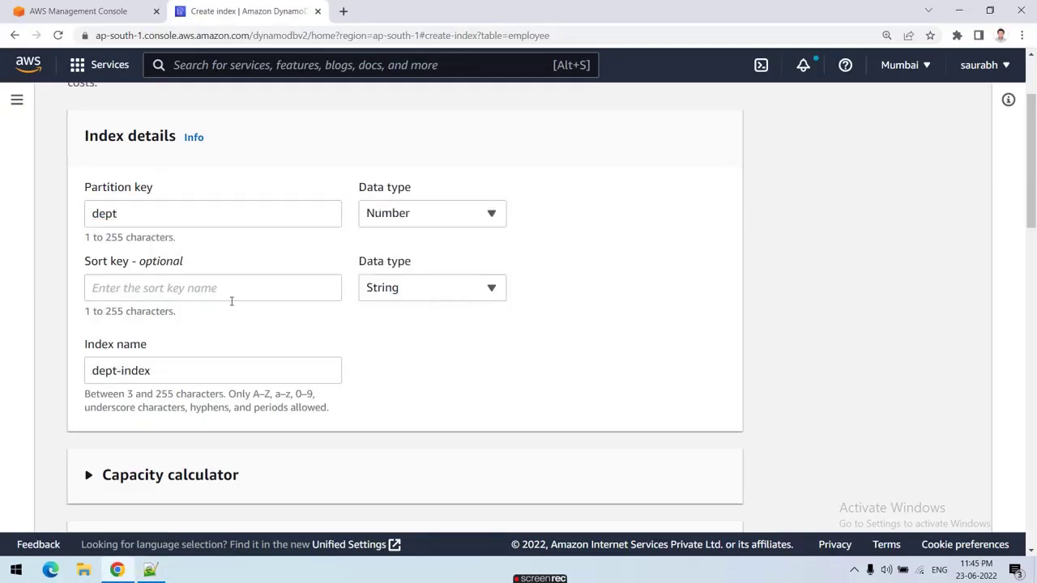
Set the index's sort key to empname, copied from sample_json.json in Notepad++, keeping the String data type
click(151, 570)
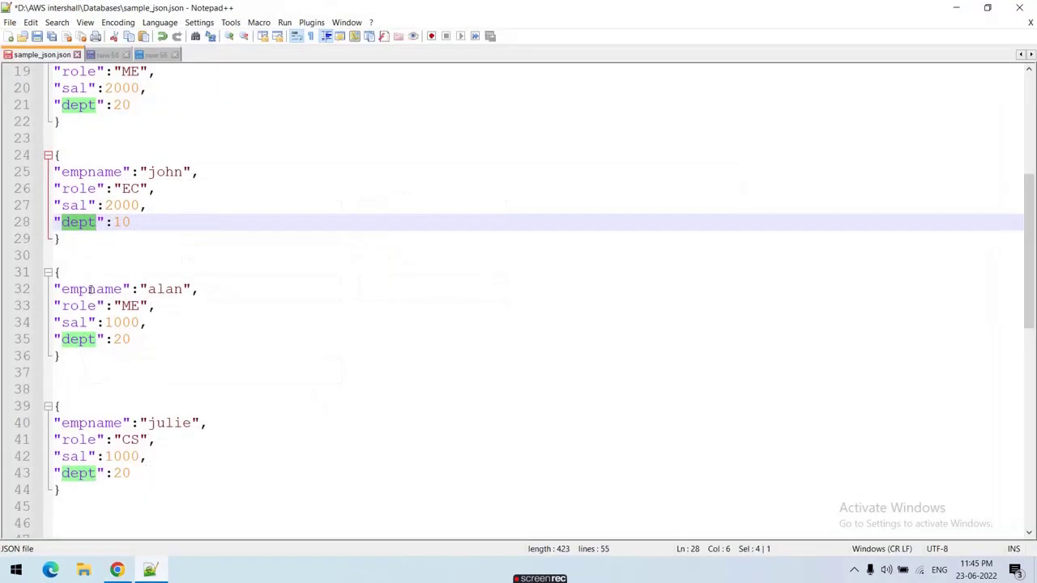
double_click(91, 290)
key(ctrl+c)
click(162, 568)
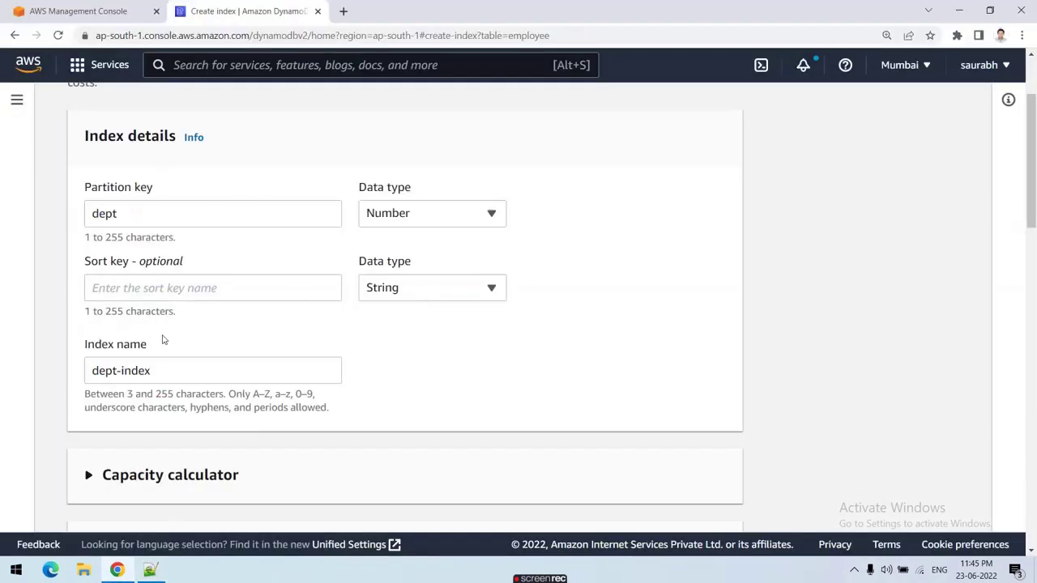
click(167, 290)
key(ctrl+v)
click(427, 305)
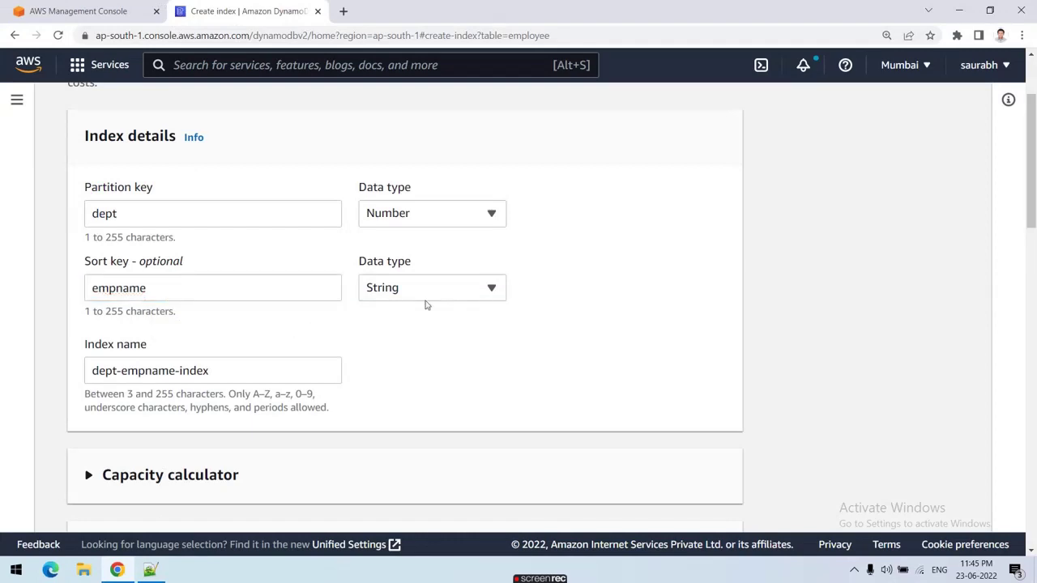
Review the index form, keep capacity copied from the base table and all attributes projected, and create dept-empname-index
scroll(335, 423, down, 5)
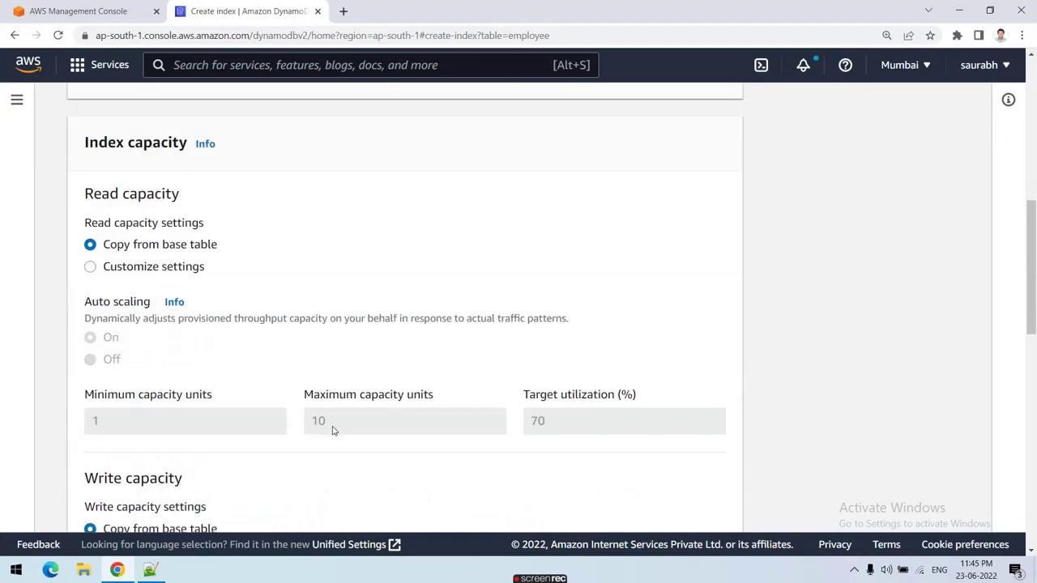
scroll(332, 434, down, 3)
scroll(332, 434, up, 10)
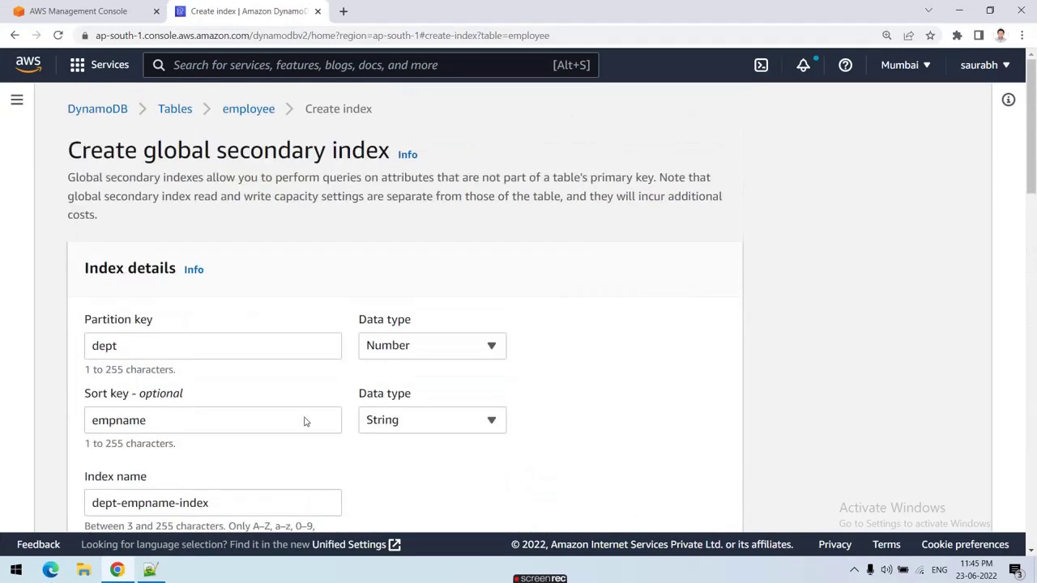
scroll(173, 421, down, 3)
scroll(169, 354, down, 2)
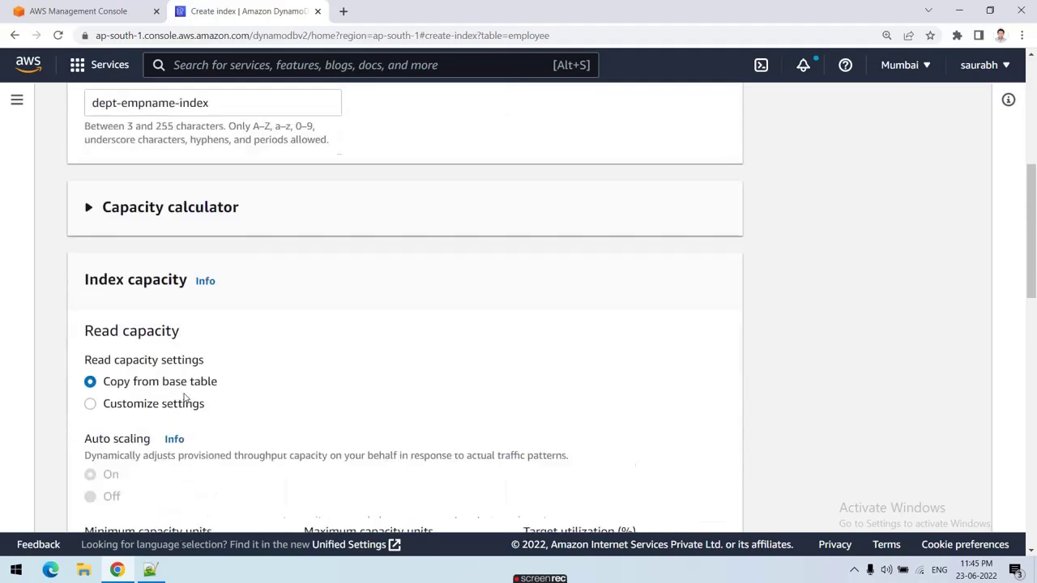
scroll(185, 399, down, 1)
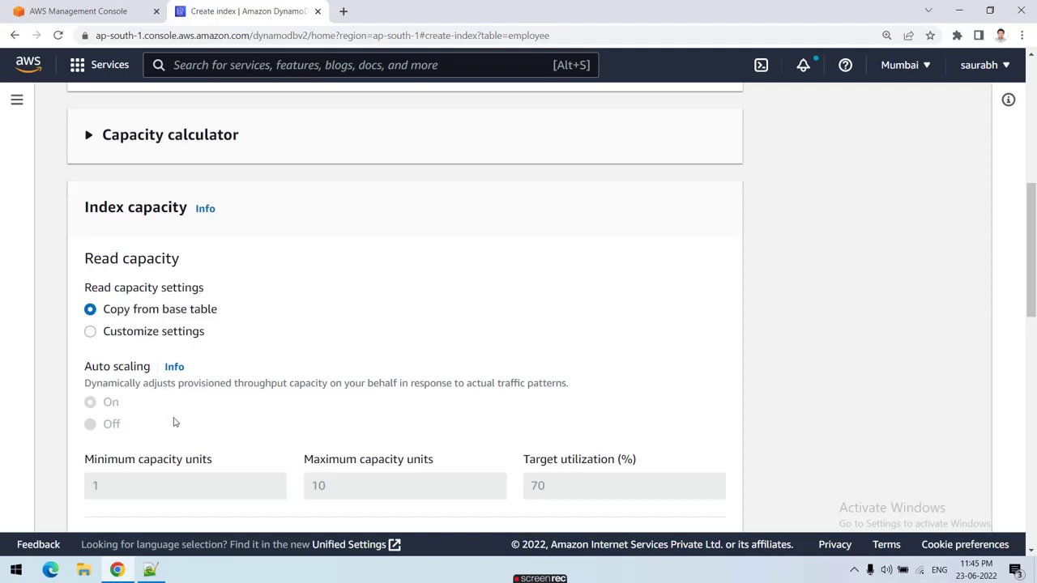
scroll(173, 421, down, 3)
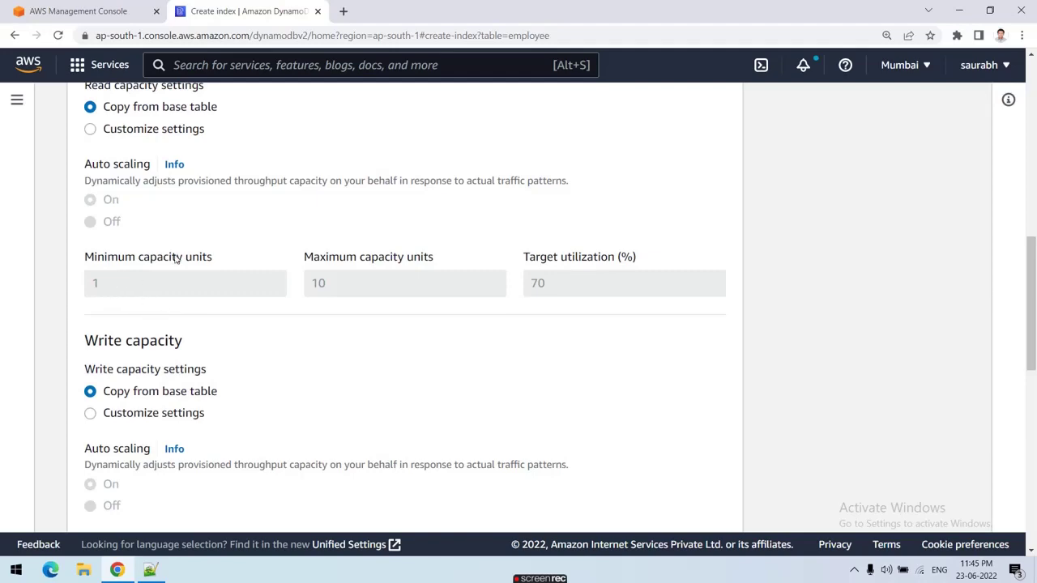
scroll(218, 316, down, 8)
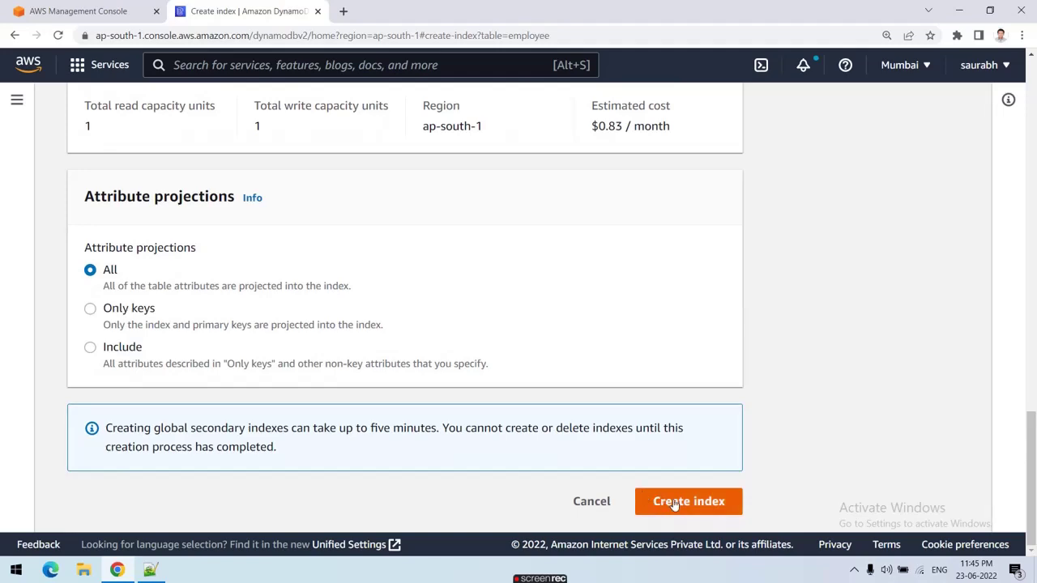
click(675, 504)
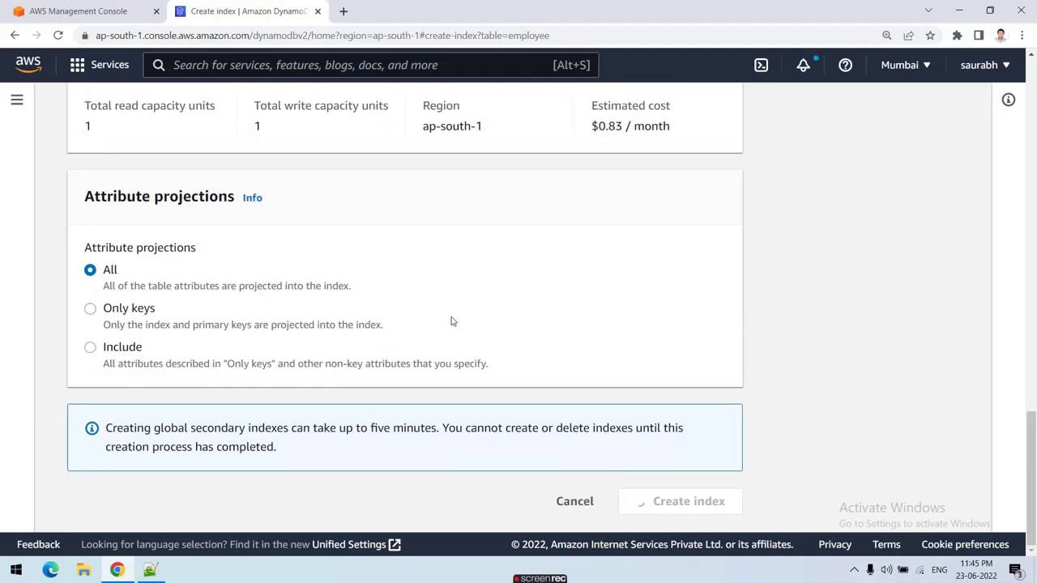
Refresh the employee table's index list and check the creation status of dept-empname-index
scroll(452, 324, up, 10)
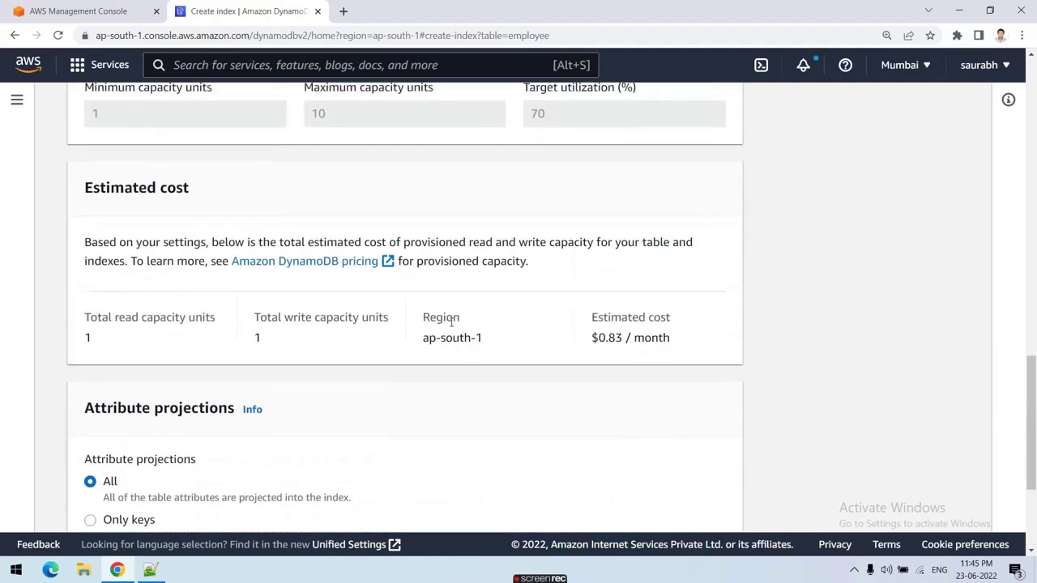
scroll(452, 326, up, 10)
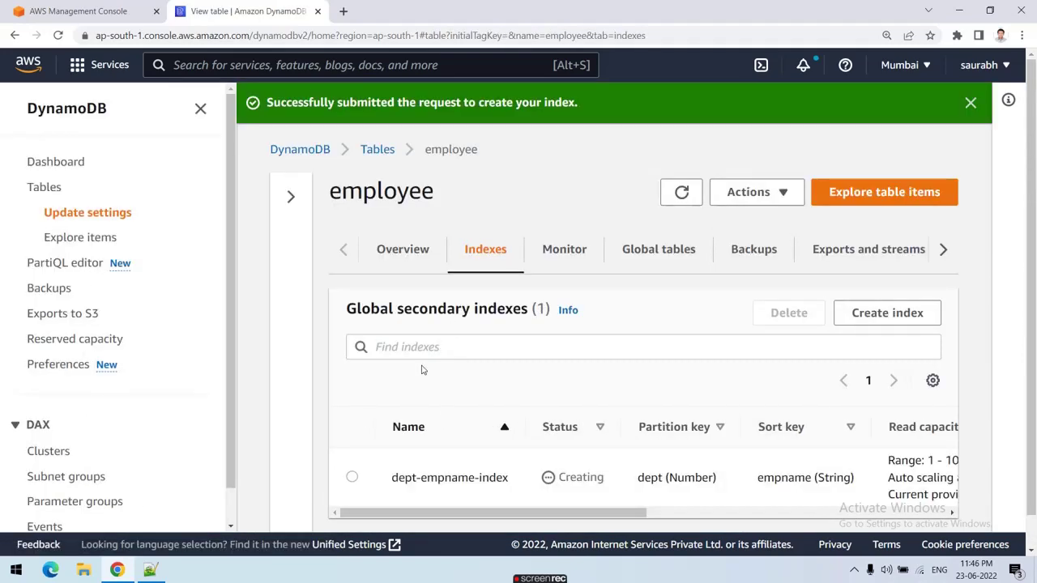
click(684, 203)
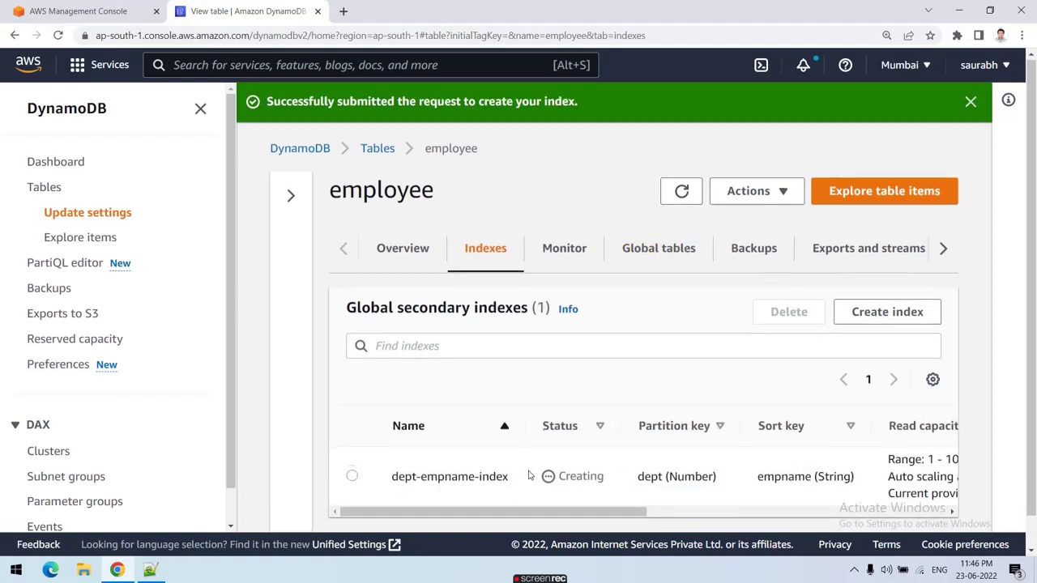
drag(644, 479, 523, 486)
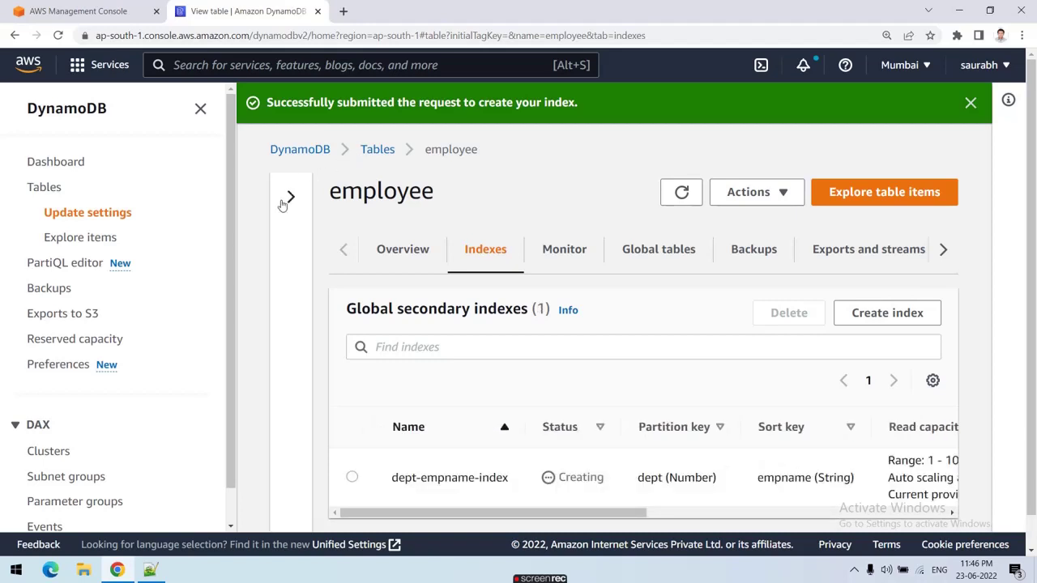
Open the PartiQL editor, delete the existing query and run a scan of the employee table
click(84, 266)
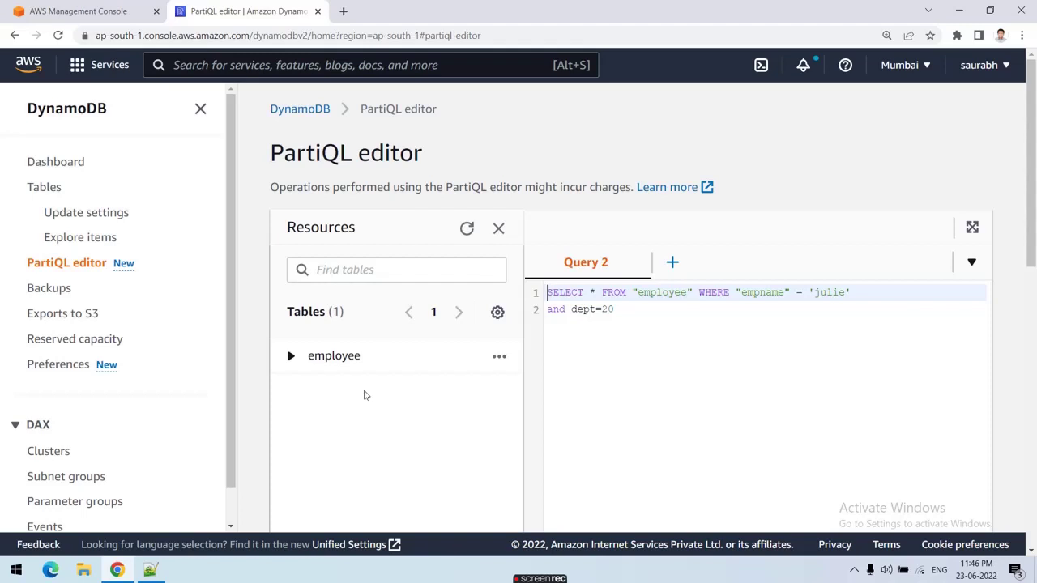
scroll(376, 393, down, 2)
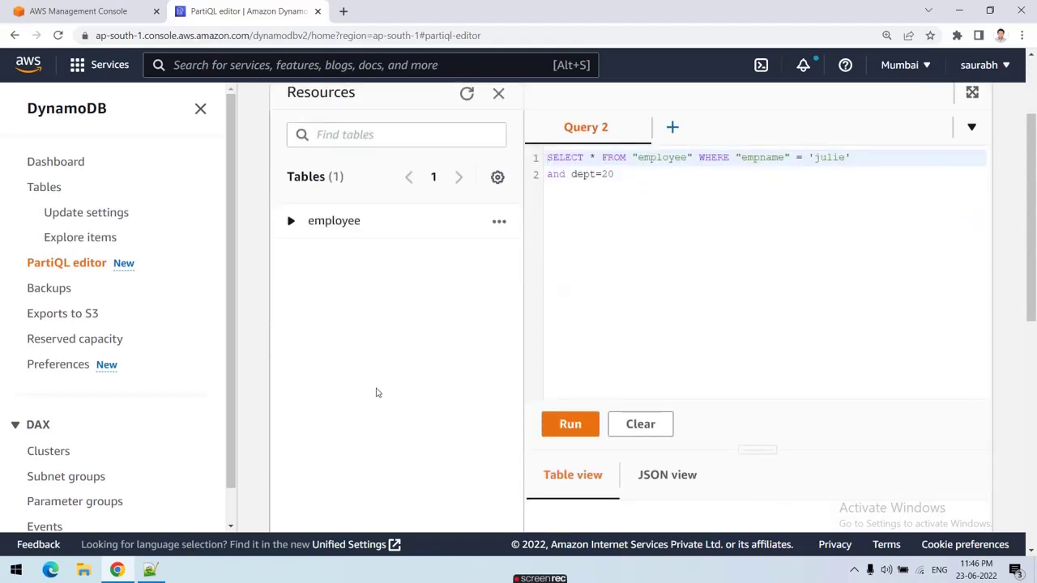
drag(646, 175, 540, 152)
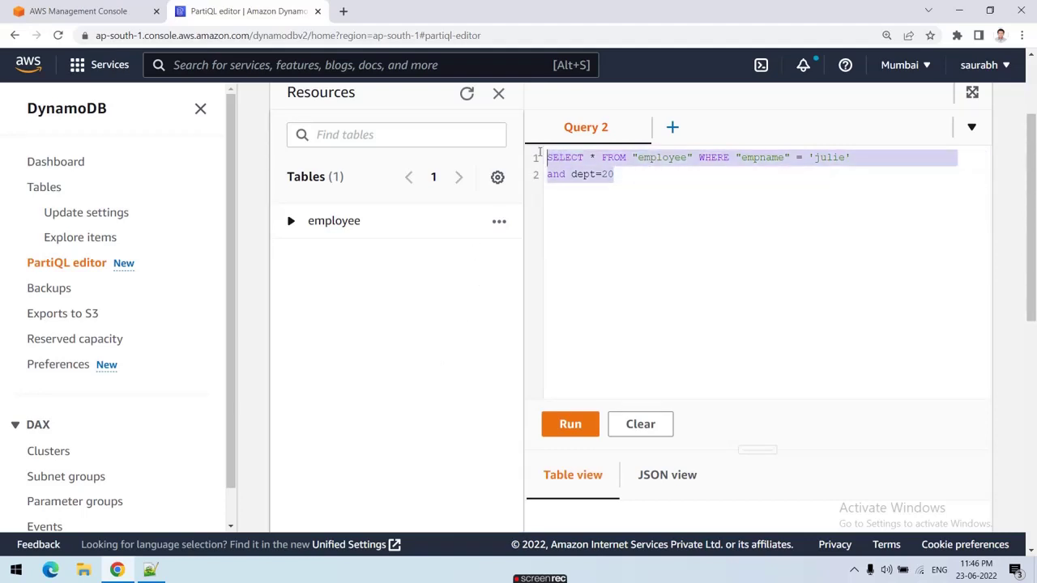
key(BackSpace)
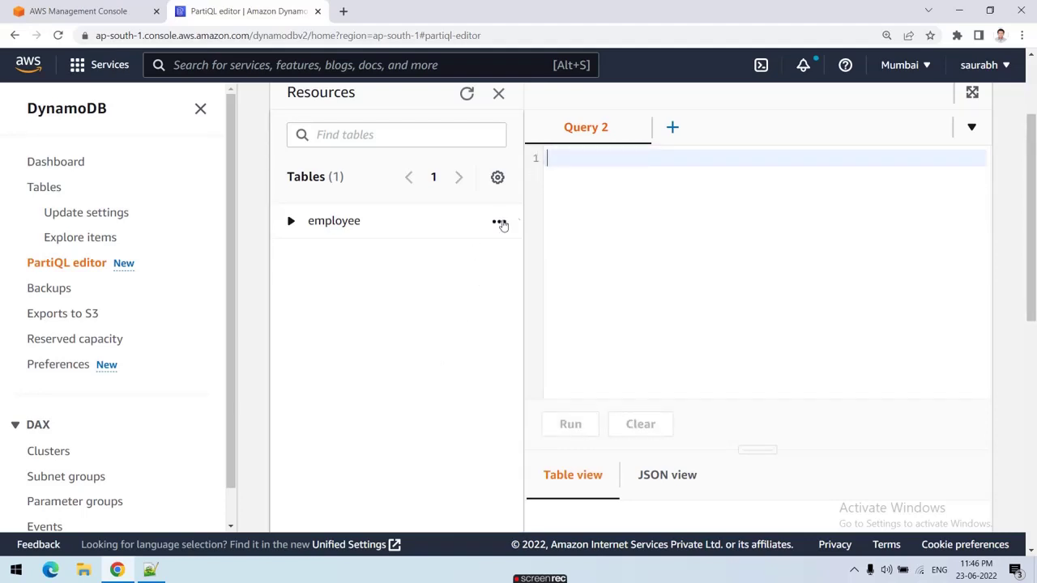
click(499, 222)
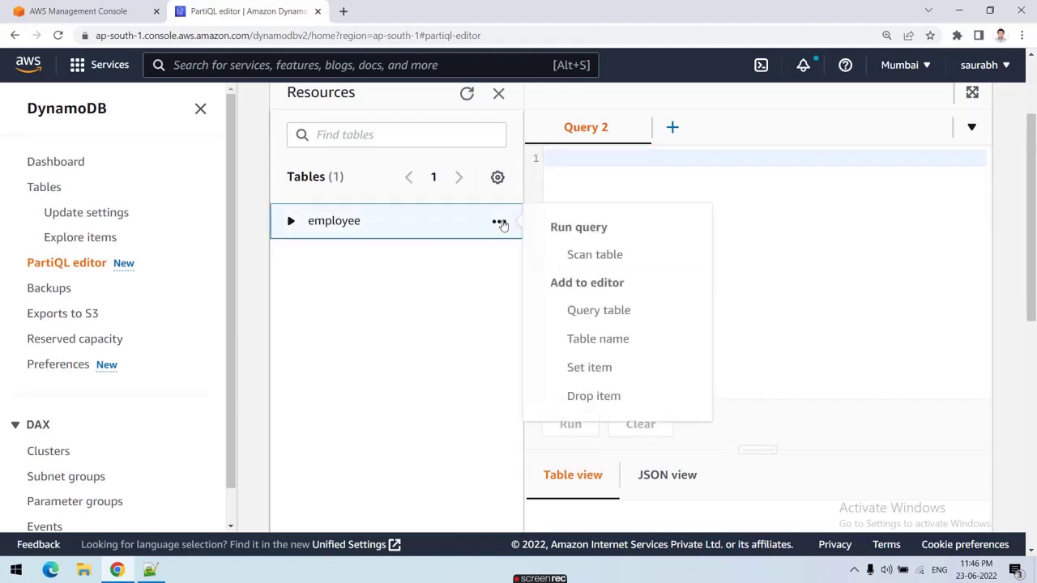
click(585, 255)
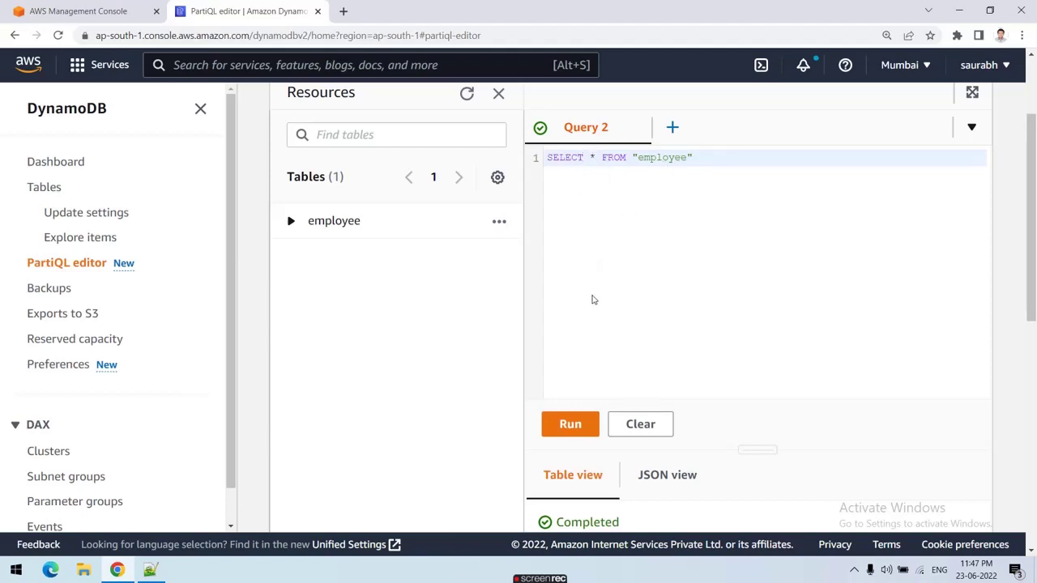
Run SELECT * FROM "employee" and review the returned items in the table view
click(573, 424)
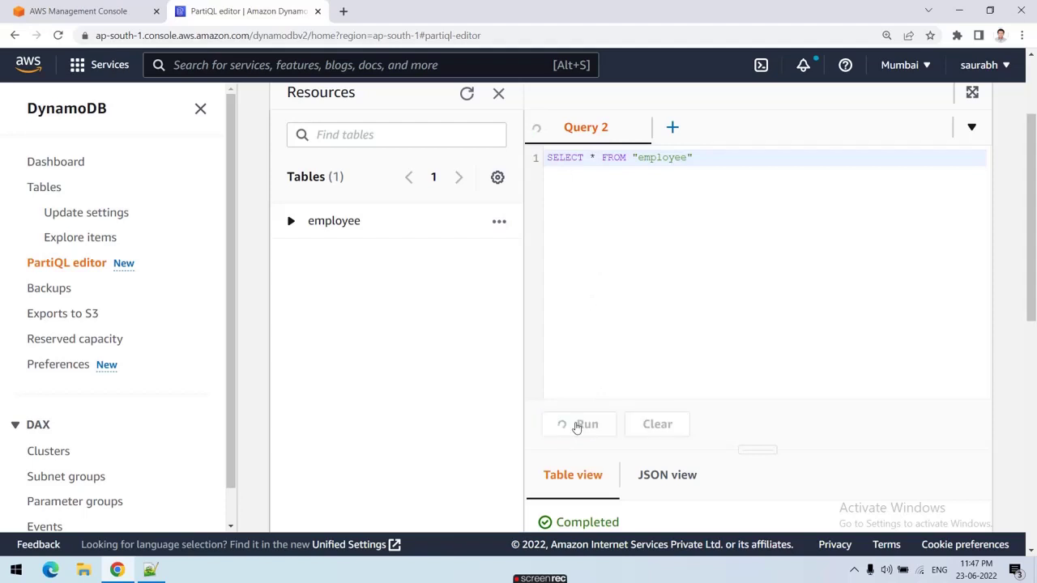
scroll(697, 366, down, 3)
scroll(694, 366, down, 3)
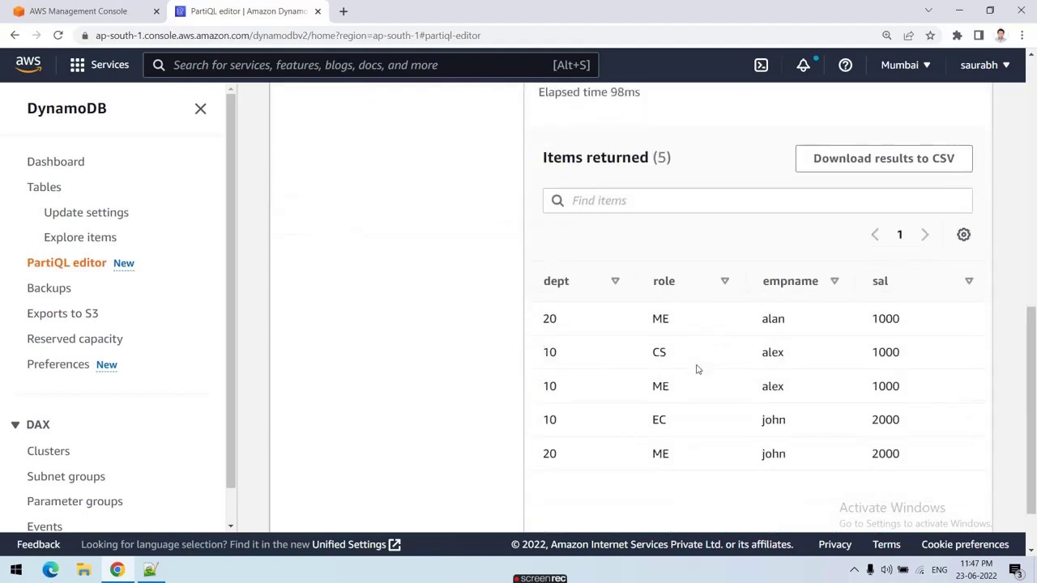
scroll(785, 359, up, 2)
scroll(778, 359, down, 3)
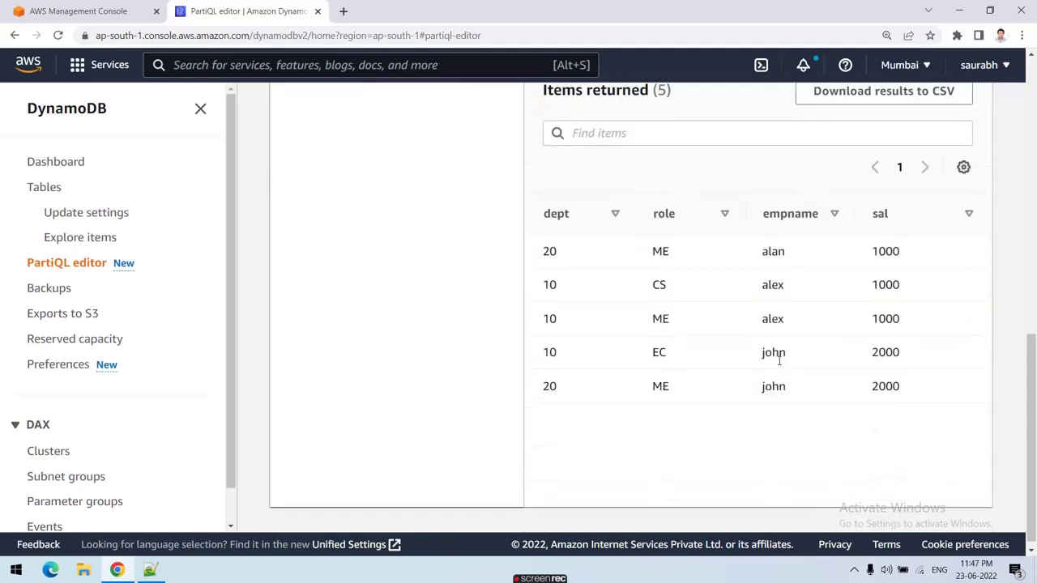
scroll(845, 352, up, 5)
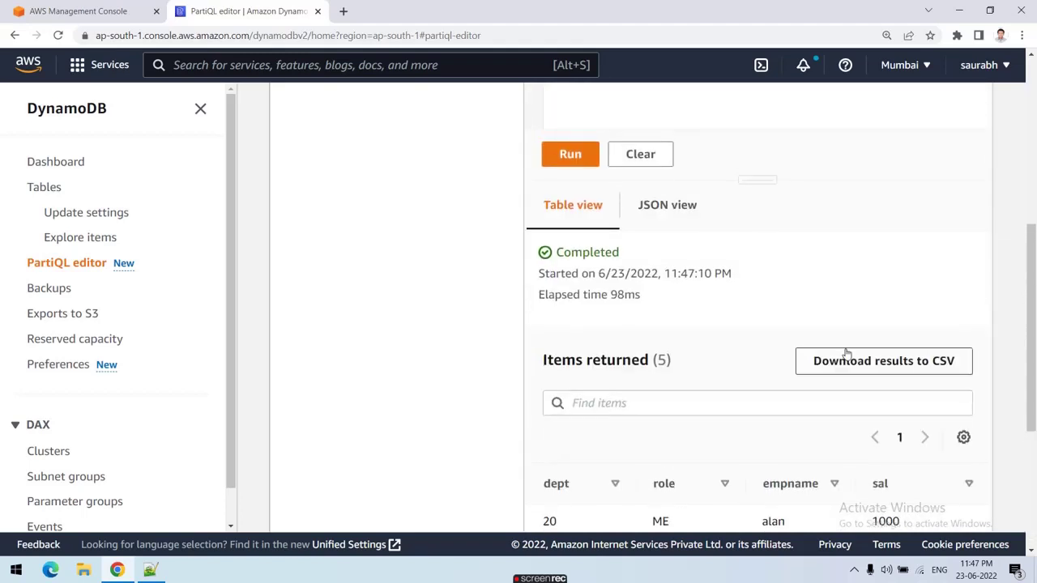
scroll(845, 352, up, 3)
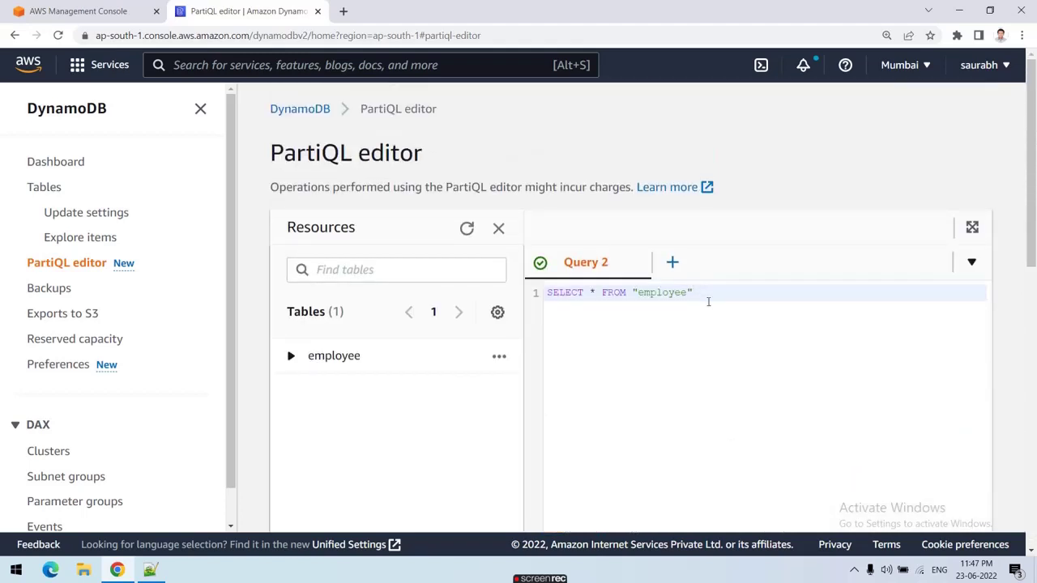
Add the employee table's Query table template to the editor and separate it onto line 4, below the existing SELECT statement
click(499, 359)
scroll(498, 362, down, 2)
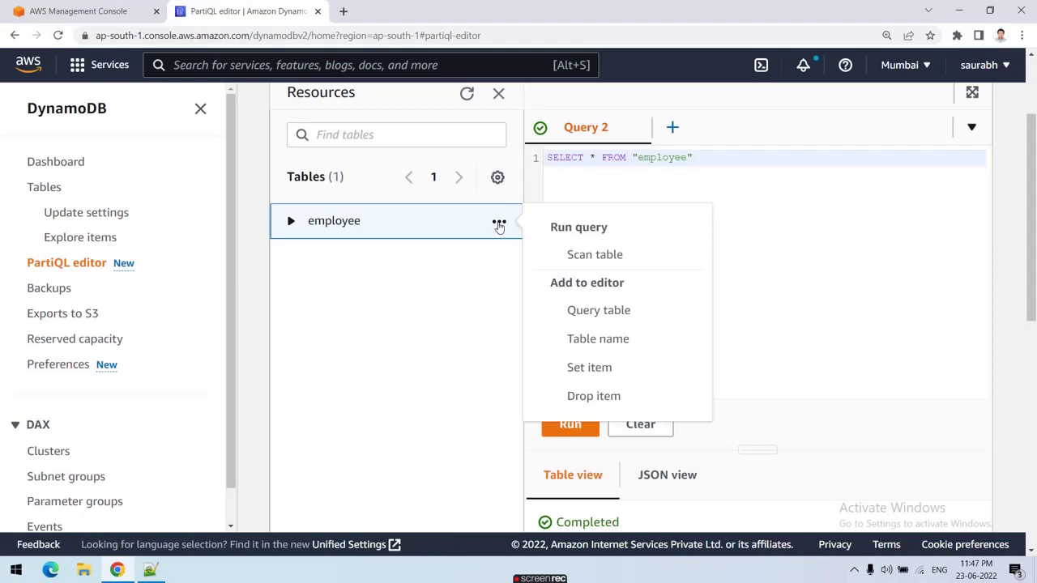
click(640, 318)
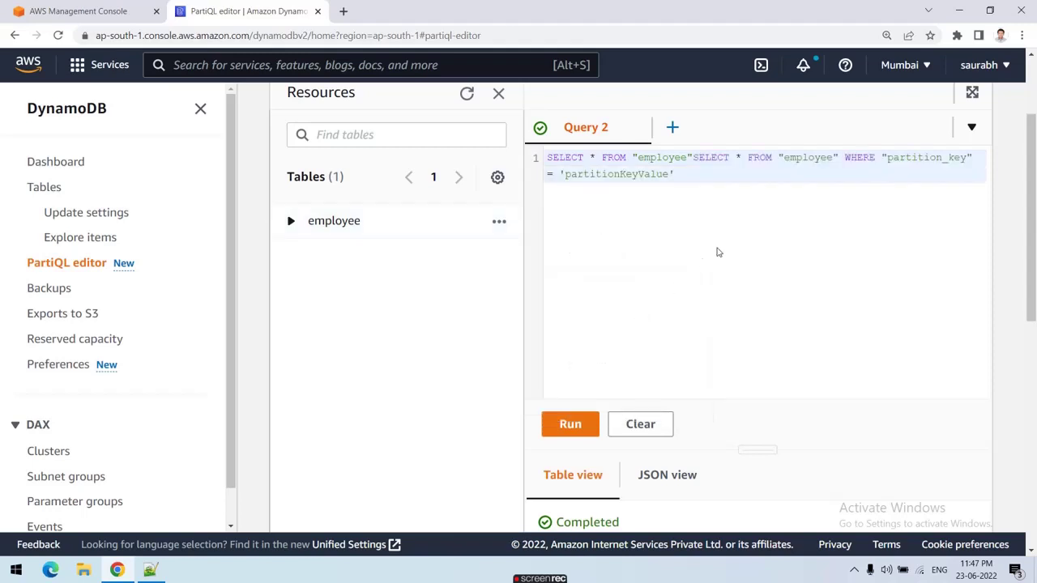
click(694, 158)
key(Return)
key(Return)
key(Return)
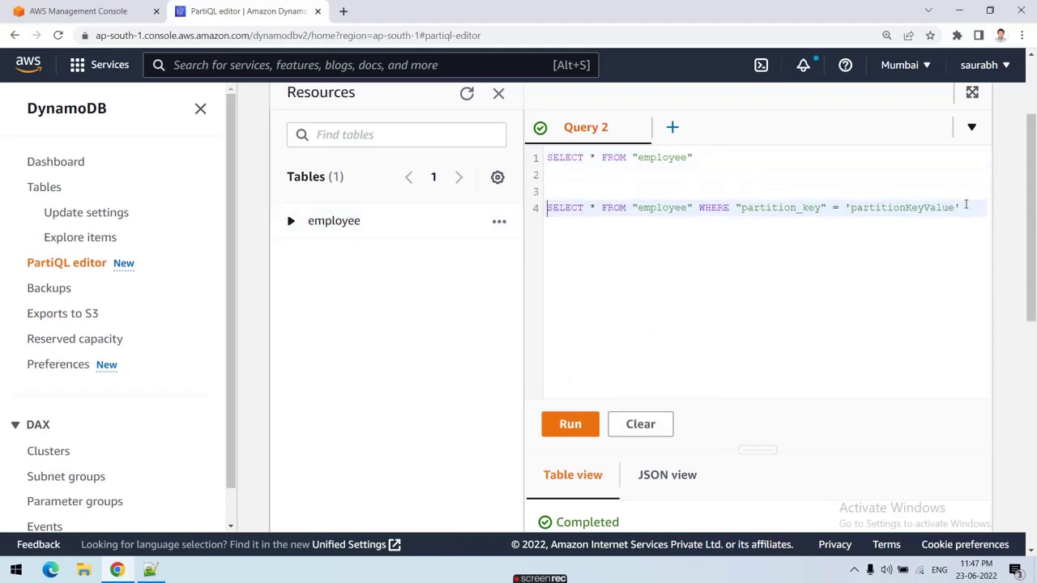
Replace the quoted partition_key placeholder in the line 4 query with unquoted empname, copied from sample_json.json in Notepad++
drag(965, 205, 551, 208)
click(784, 208)
double_click(783, 208)
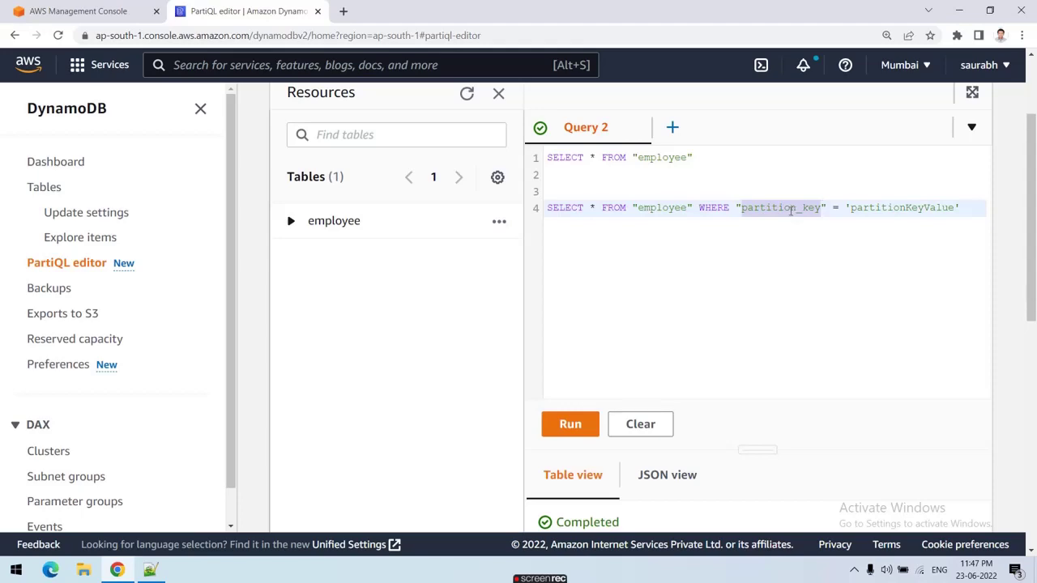
click(150, 570)
scroll(100, 213, up, 4)
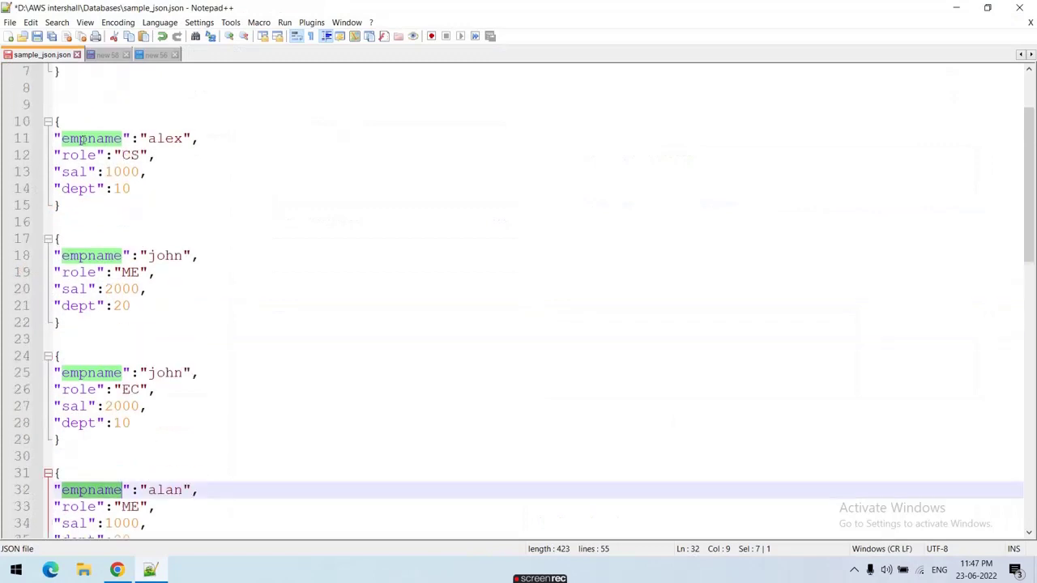
double_click(91, 139)
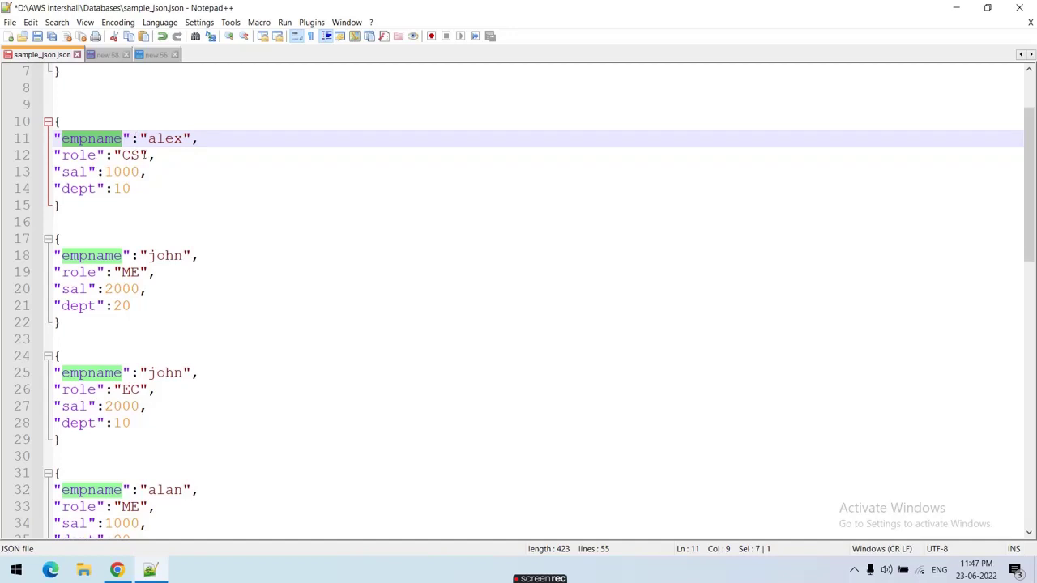
click(151, 570)
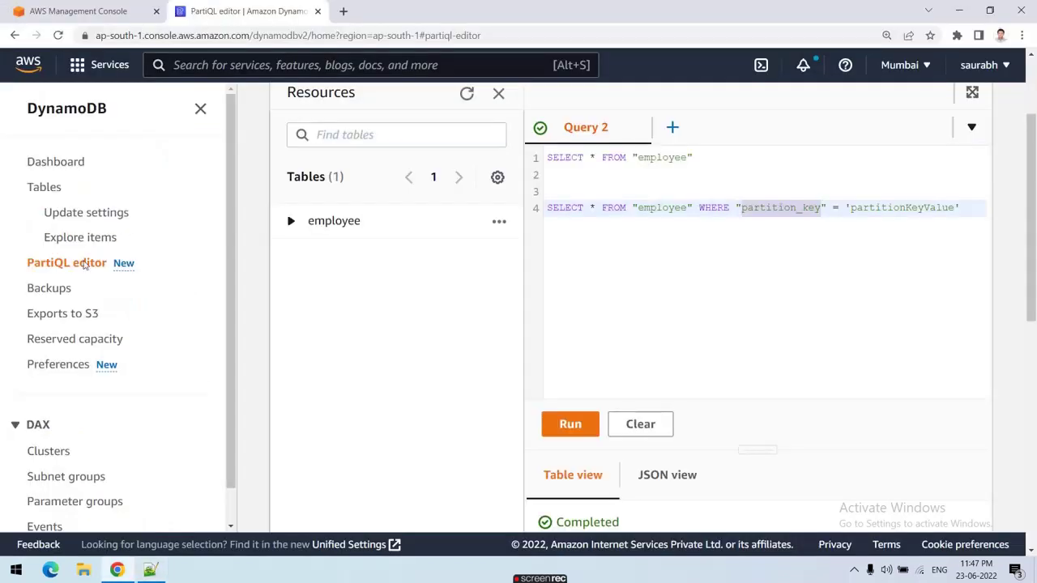
click(762, 228)
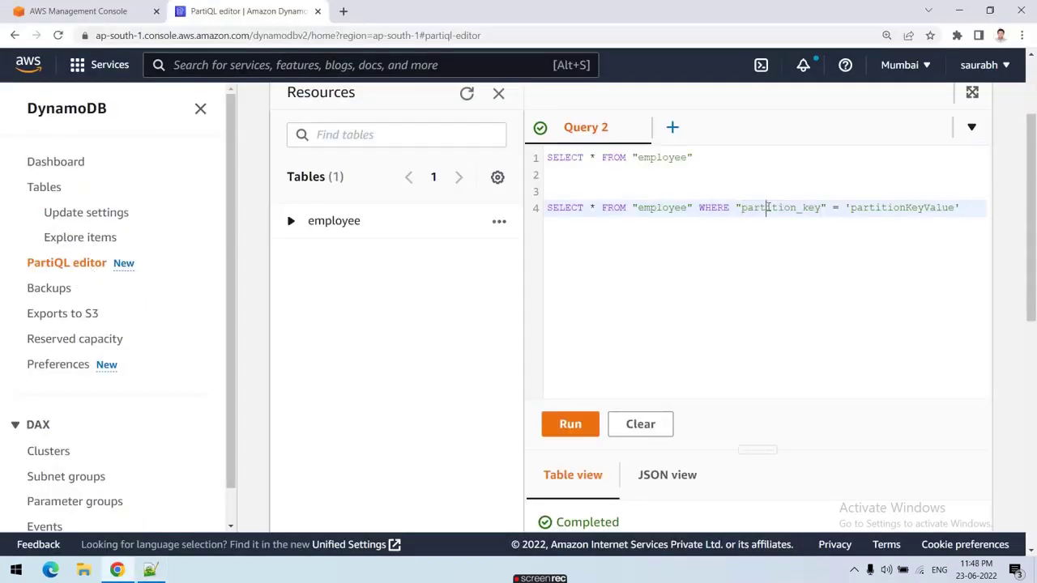
double_click(770, 207)
key(BackSpace)
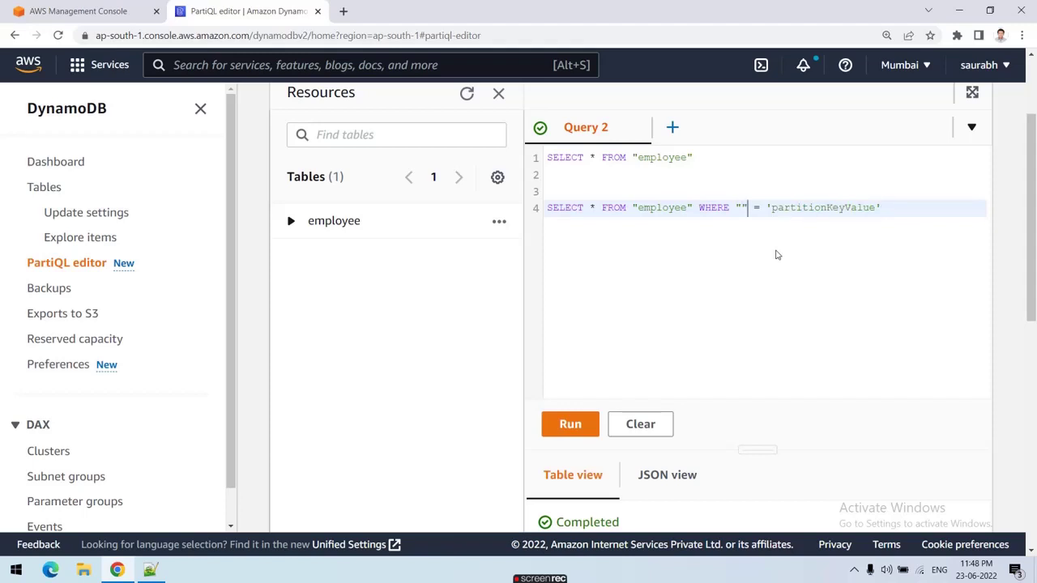
key(BackSpace)
key(Delete)
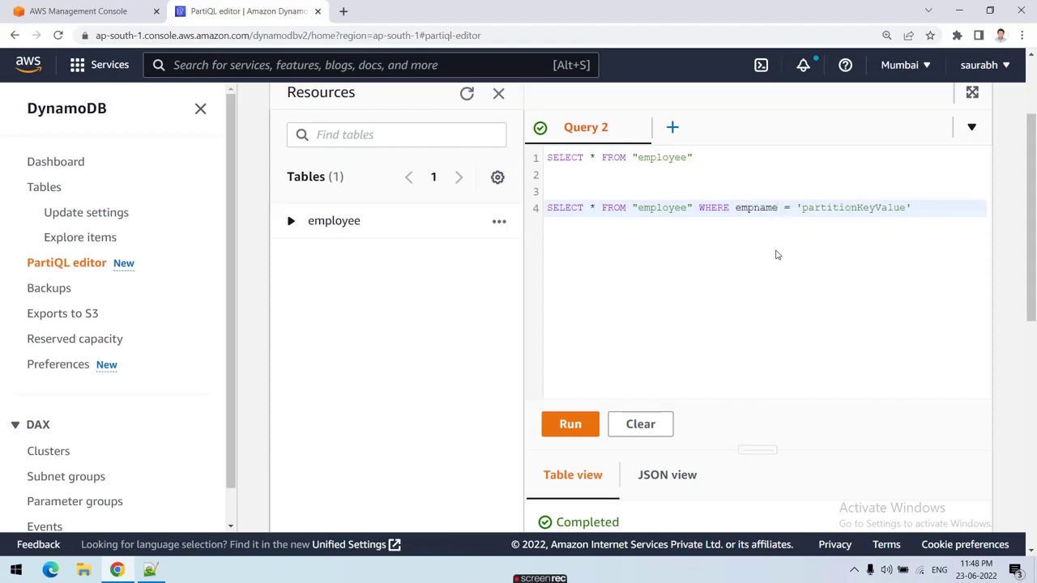
click(776, 207)
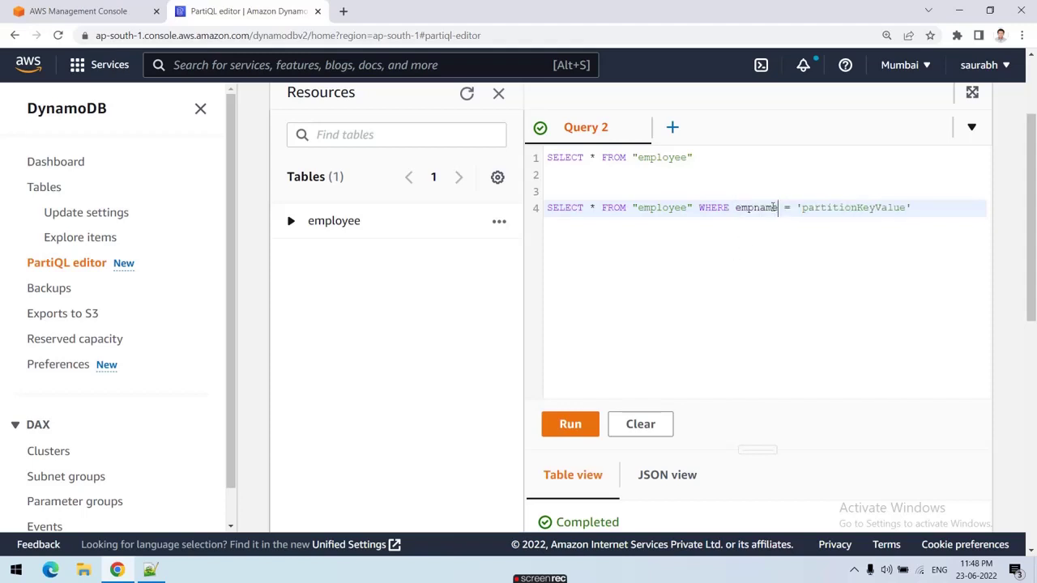
Replace the partitionKeyValue placeholder with the employee name copied from line 11 of sample_json.json in Notepad++
click(150, 570)
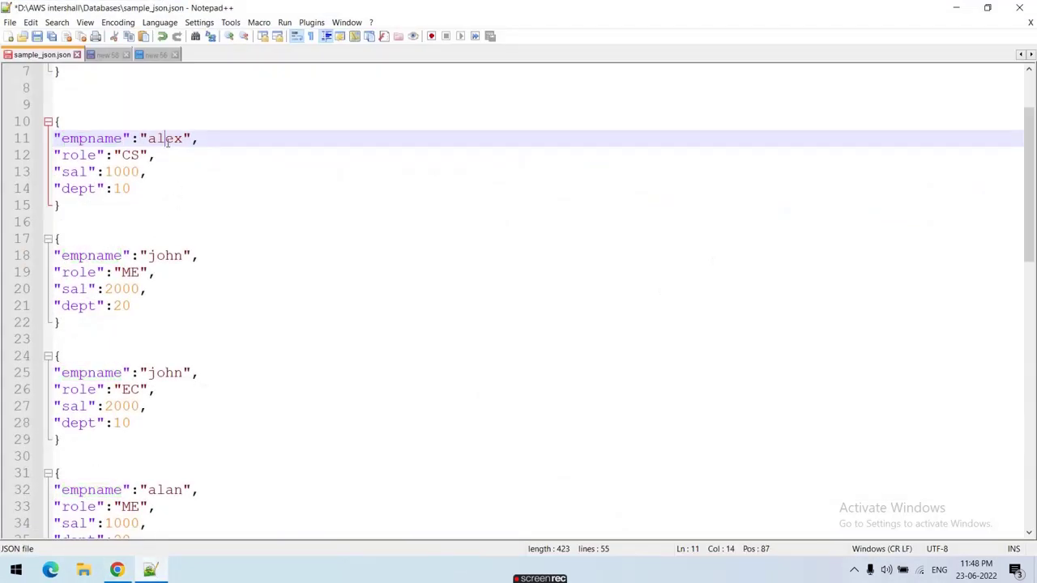
double_click(165, 139)
key(ctrl+c)
click(165, 572)
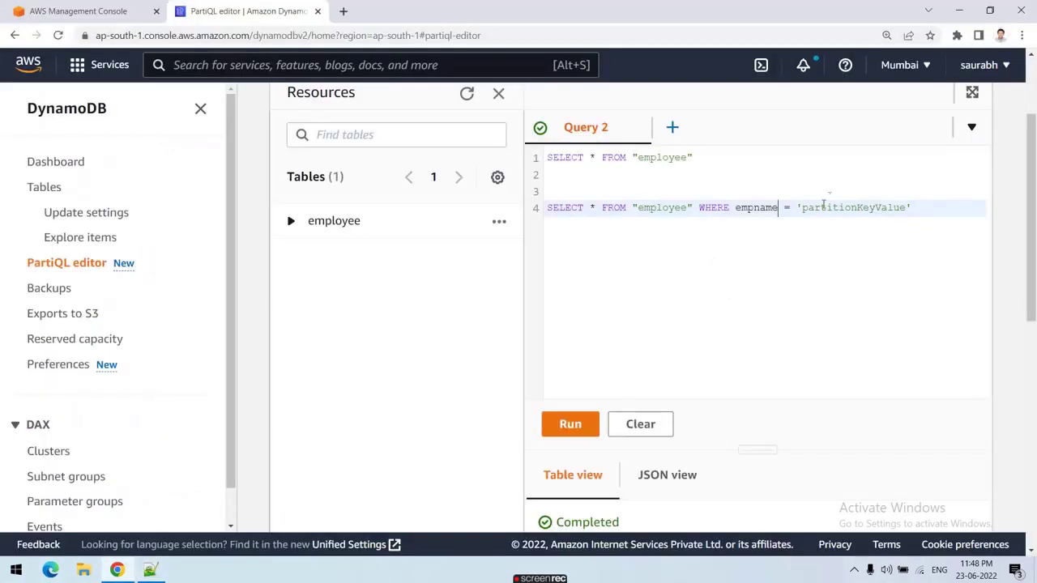
double_click(838, 207)
key(ctrl+v)
Run only the line 4 query filtered by empname and review the returned items
drag(867, 233, 548, 209)
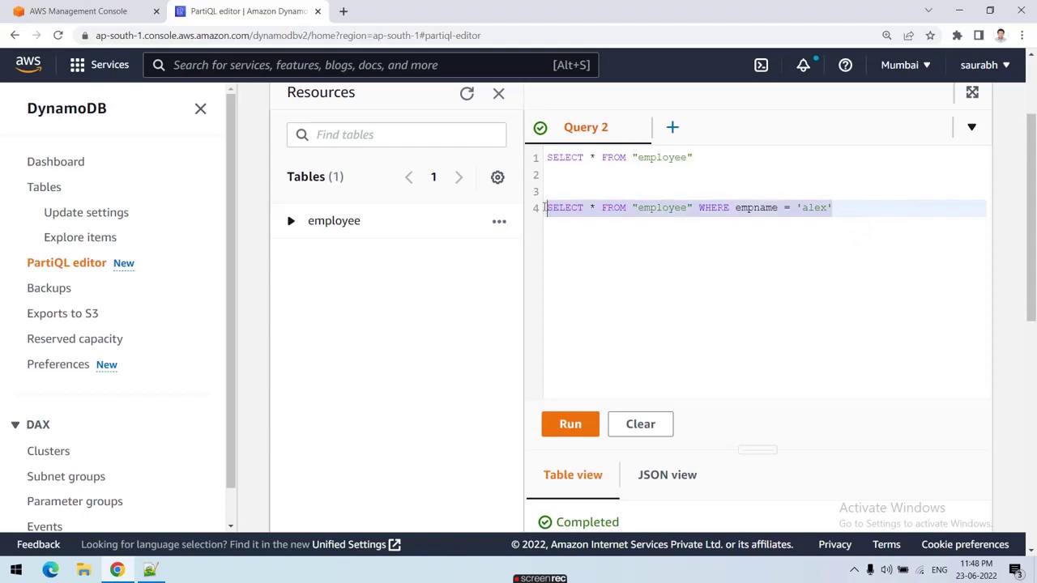
click(570, 423)
scroll(713, 400, down, 2)
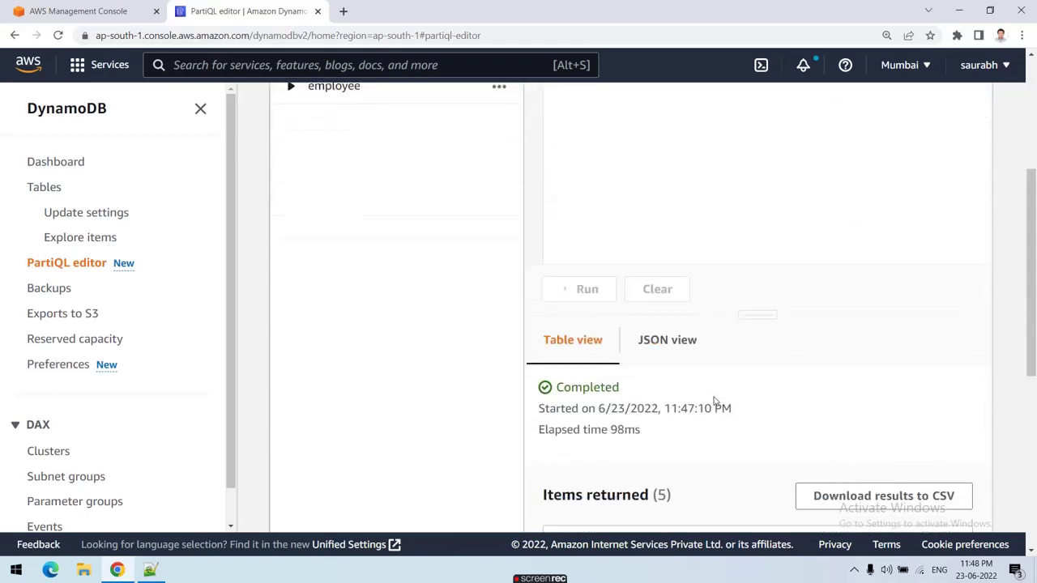
scroll(715, 400, down, 3)
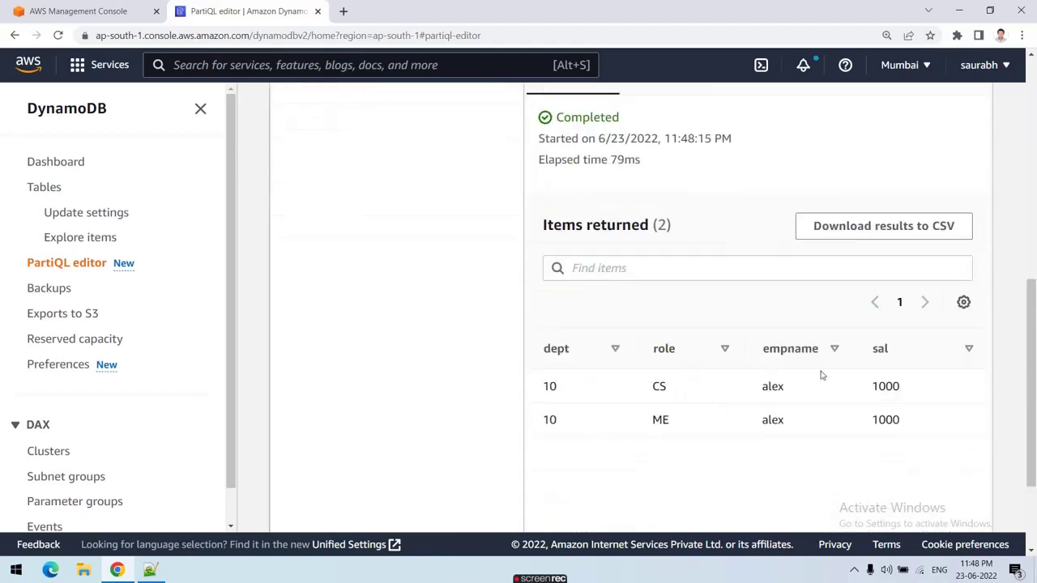
scroll(599, 360, up, 5)
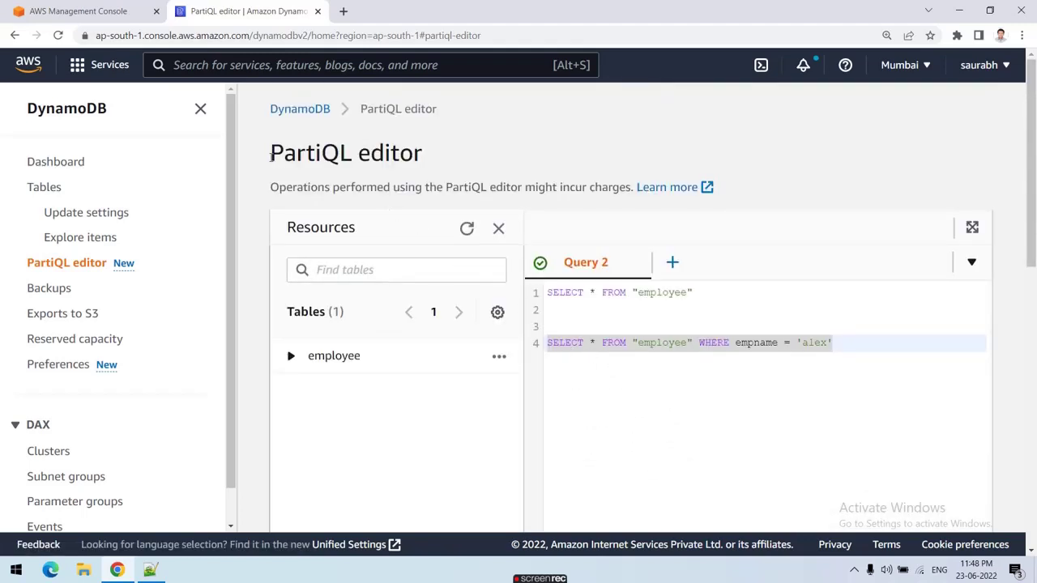
Start an and condition on a new line below the empname filter, using the role attribute name copied from sample_json.json
click(759, 379)
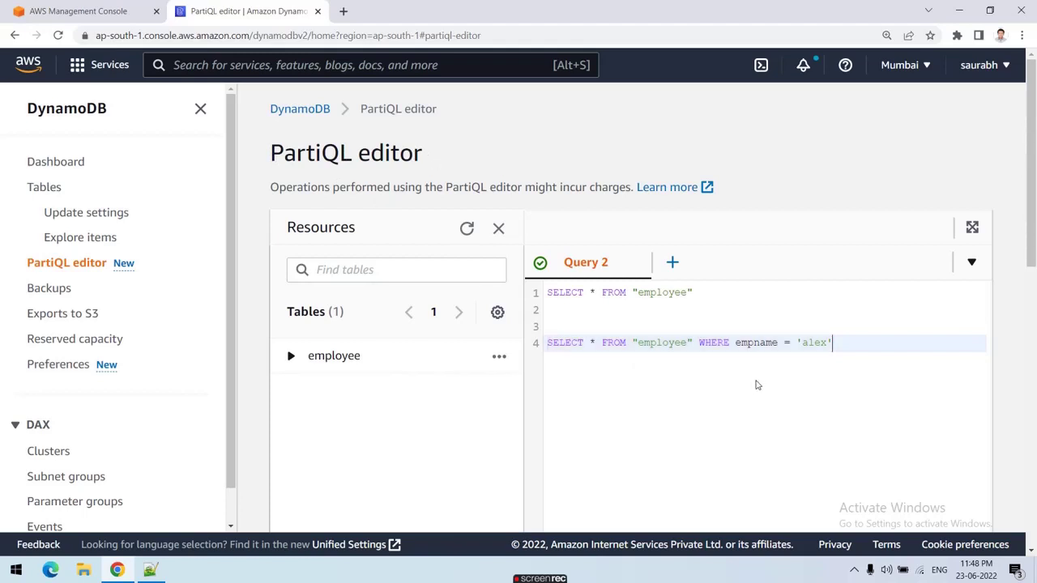
text(;)
key(BackSpace)
key(Return)
text(and)
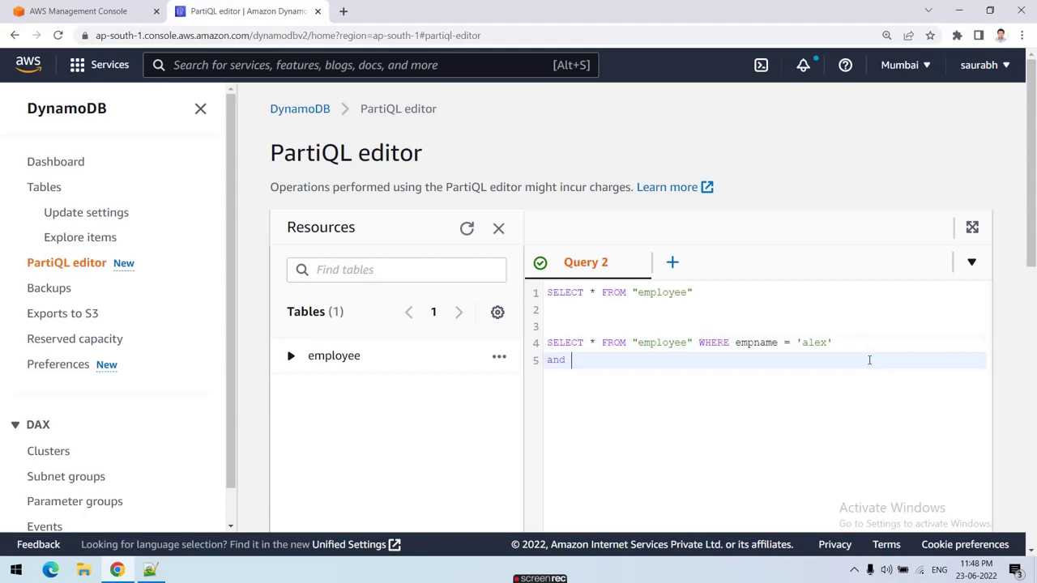
scroll(318, 440, down, 3)
click(150, 570)
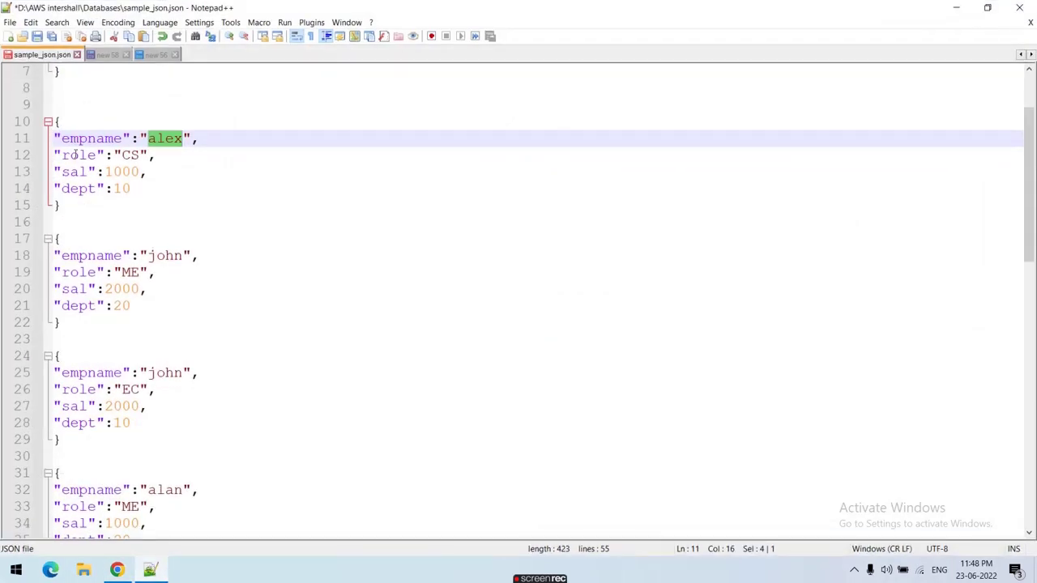
double_click(77, 155)
key(ctrl+c)
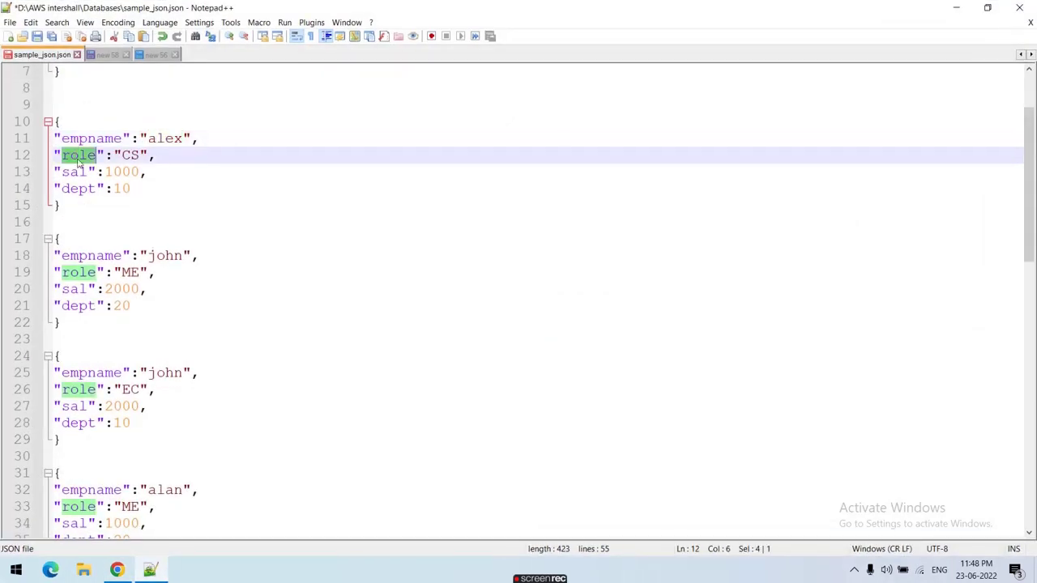
click(159, 572)
key(ctrl+v)
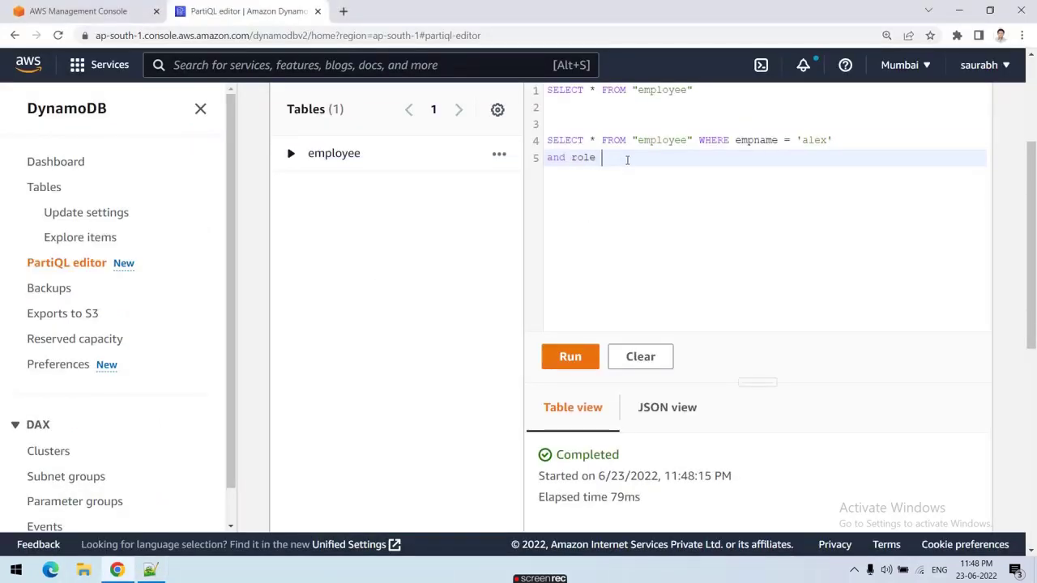
Complete the role condition with ='CS', copying the CS value from sample_json.json in Notepad++
click(154, 572)
double_click(130, 155)
key(ctrl+c)
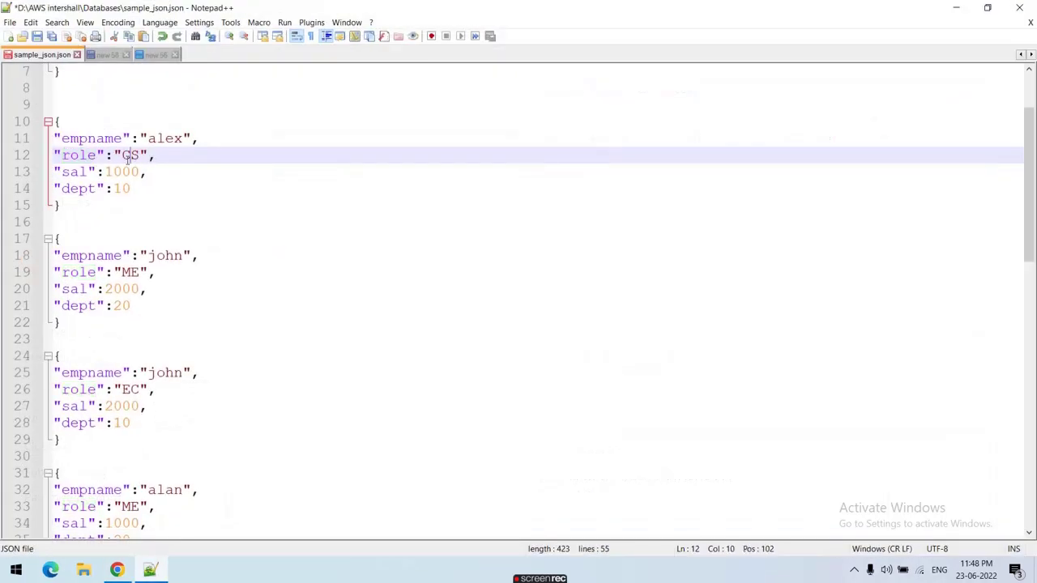
click(118, 570)
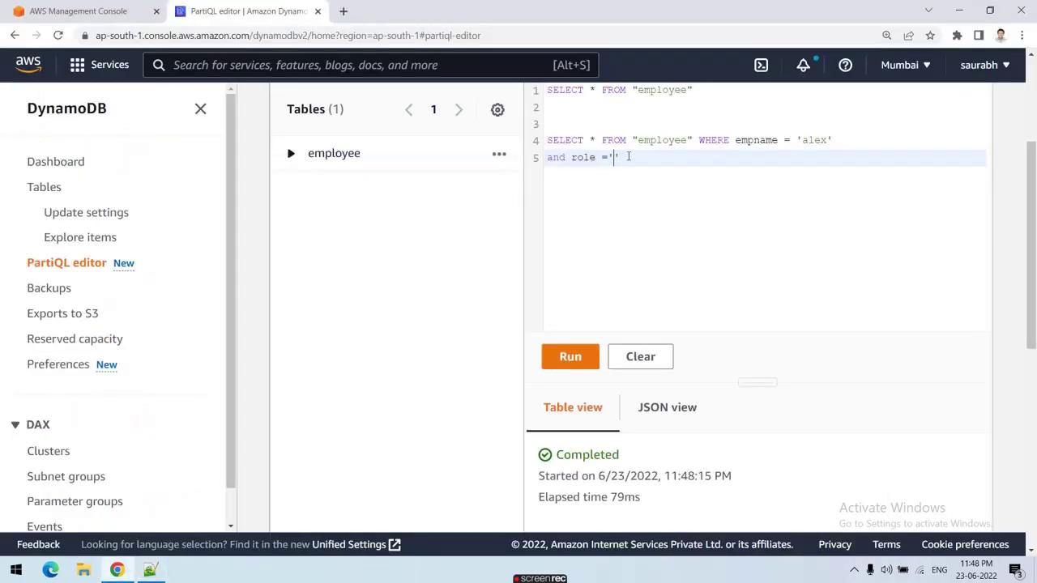
key(ctrl+v)
Run only the two-line query filtered by empname and role, and review the returned item
drag(632, 157, 548, 140)
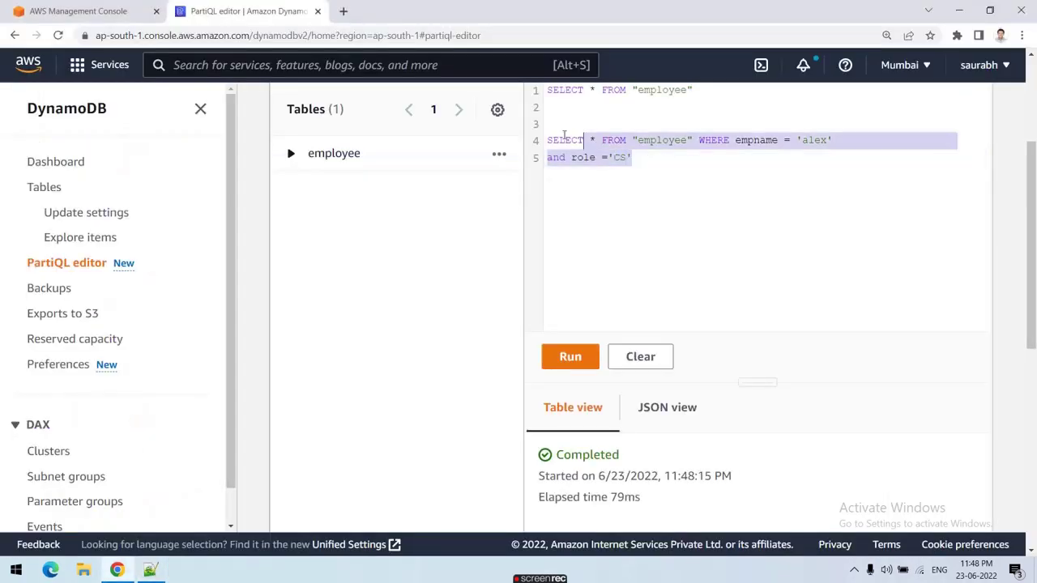
click(572, 360)
scroll(743, 285, down, 2)
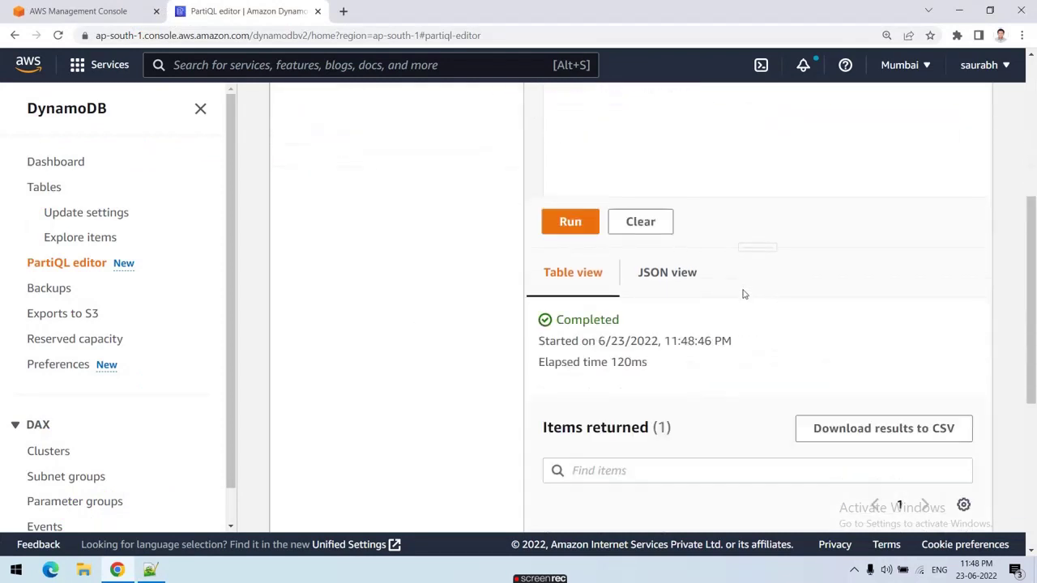
scroll(743, 294, down, 3)
drag(539, 389, 945, 400)
scroll(728, 216, up, 3)
scroll(729, 216, up, 3)
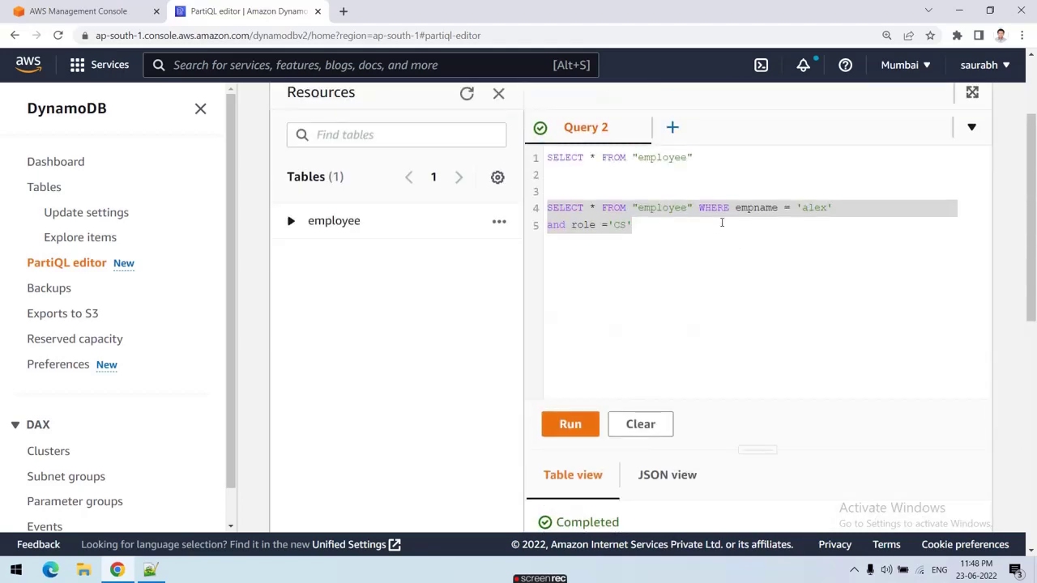
Copy the three-line UPDATE employee statement from the new 58 notes in Notepad++ and paste it below the SELECT query, ending that query with a semicolon
click(622, 236)
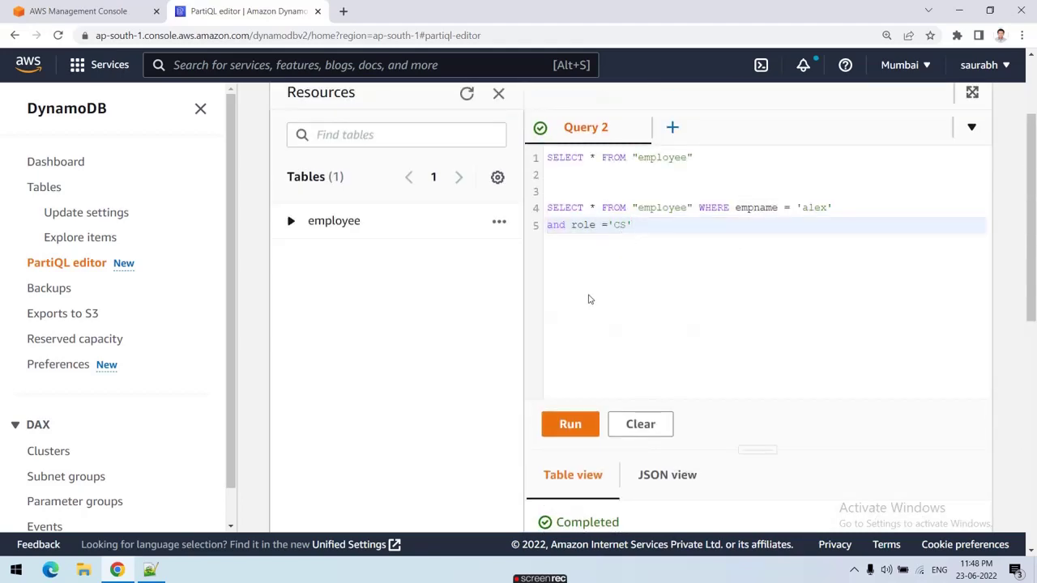
click(154, 572)
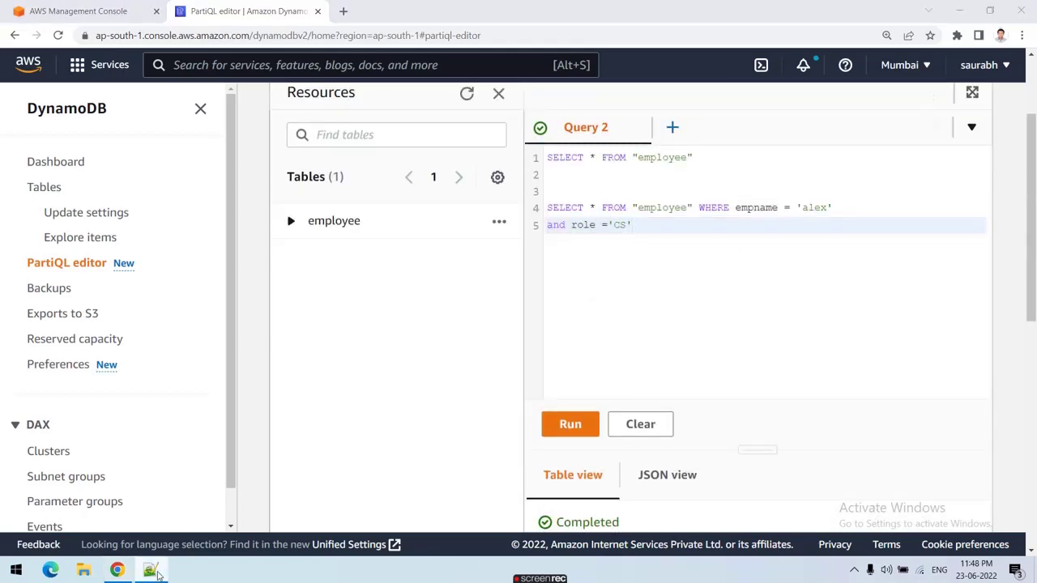
scroll(227, 357, down, 4)
click(108, 54)
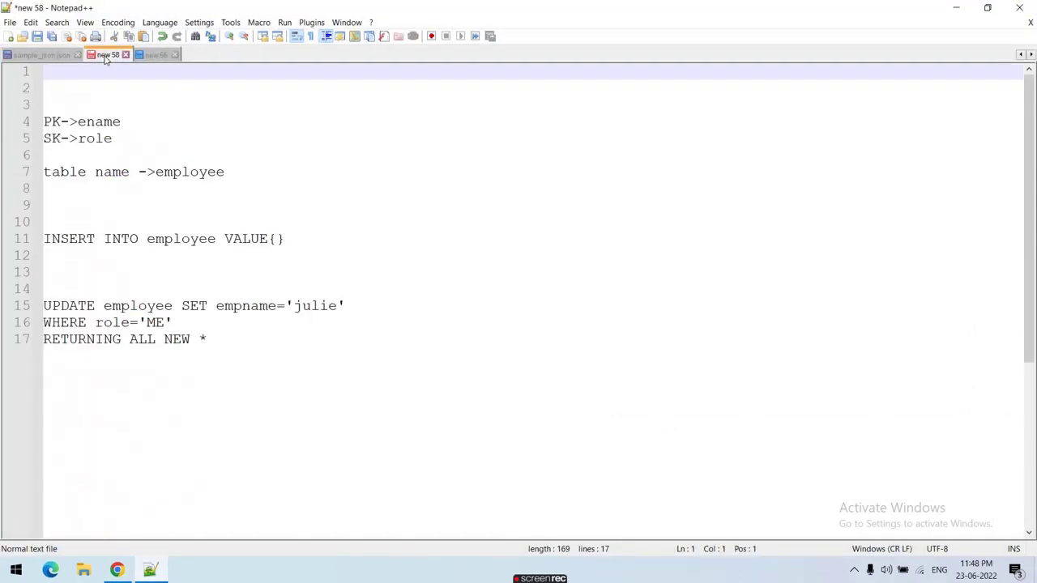
drag(213, 340, 22, 305)
key(ctrl+c)
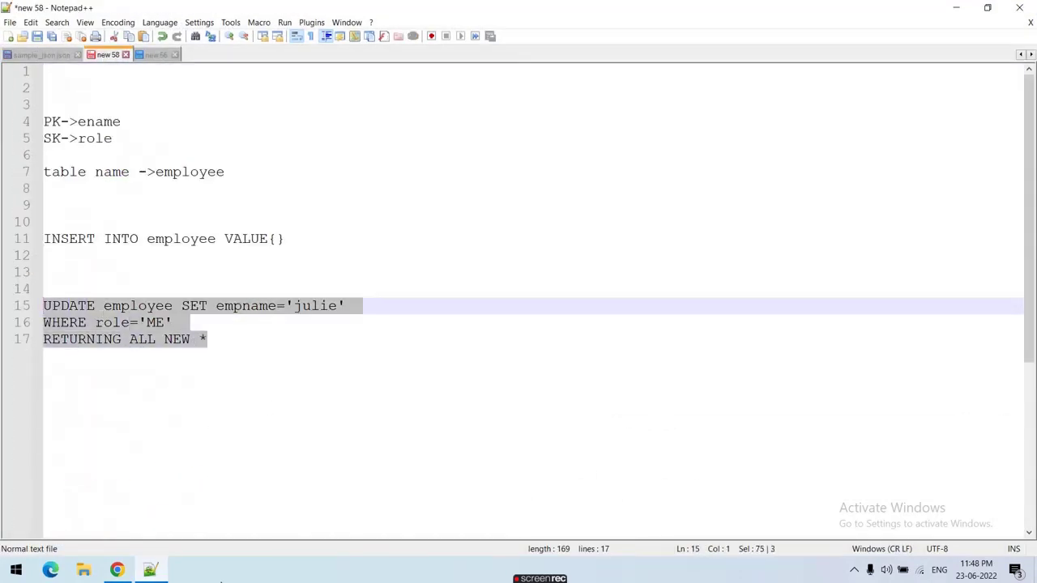
click(162, 573)
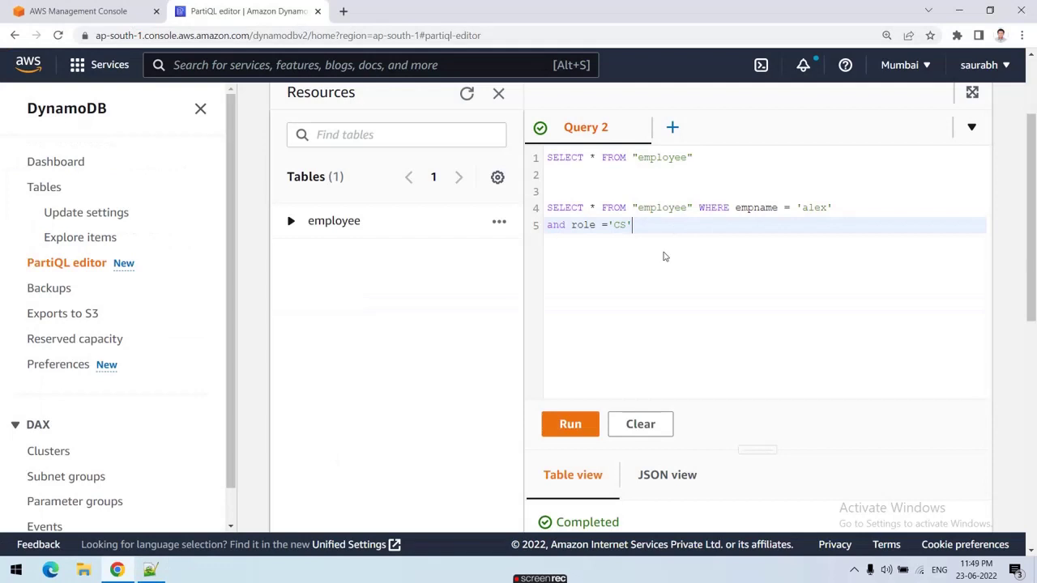
key(Return)
key(Return)
key(Return)
key(ctrl+v)
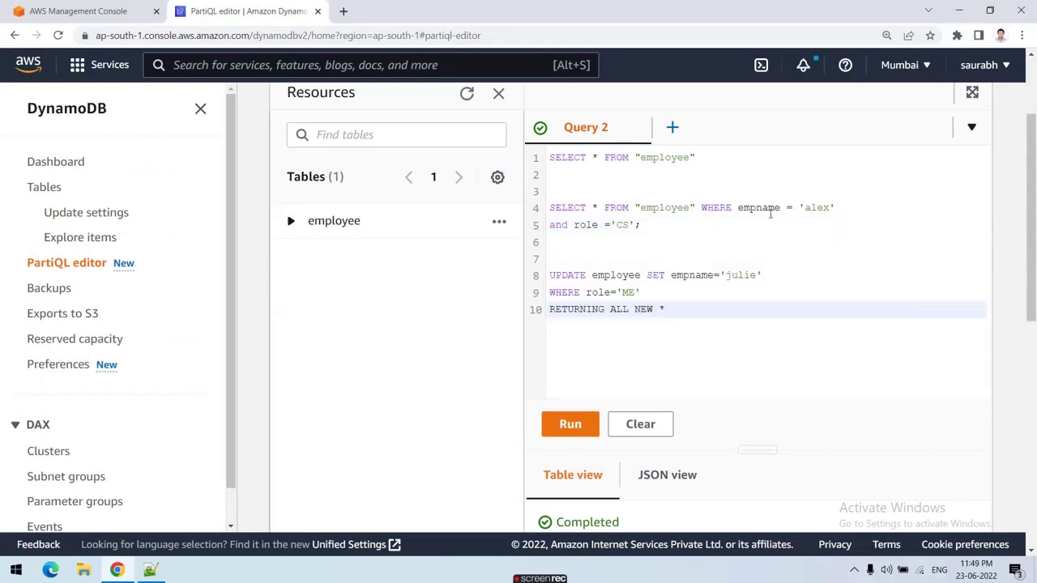
Replace julie with alex in the UPDATE statement's SET clause, copying the value from the SELECT query above
double_click(816, 209)
key(ctrl+c)
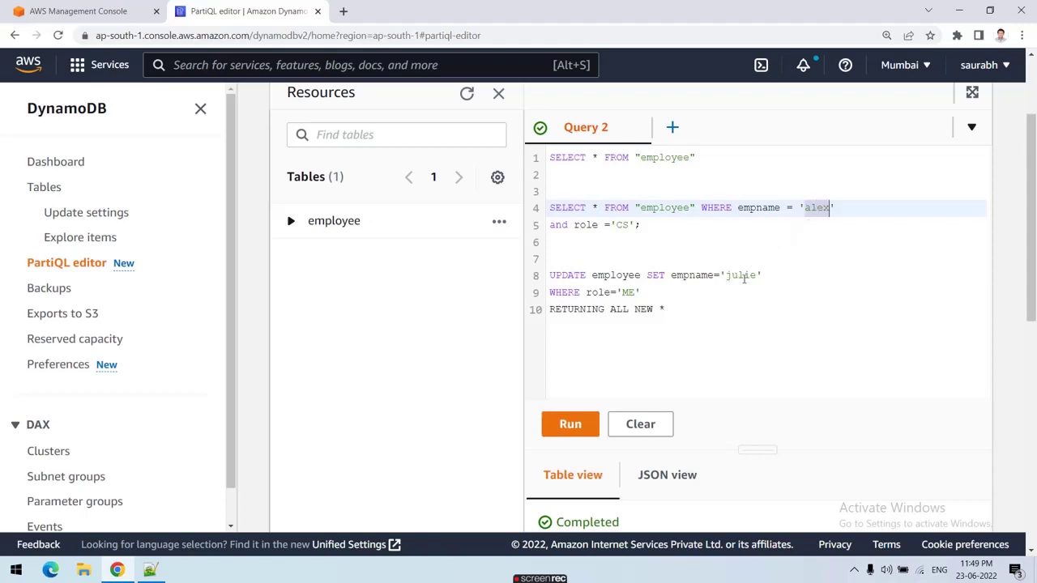
double_click(742, 276)
key(ctrl+v)
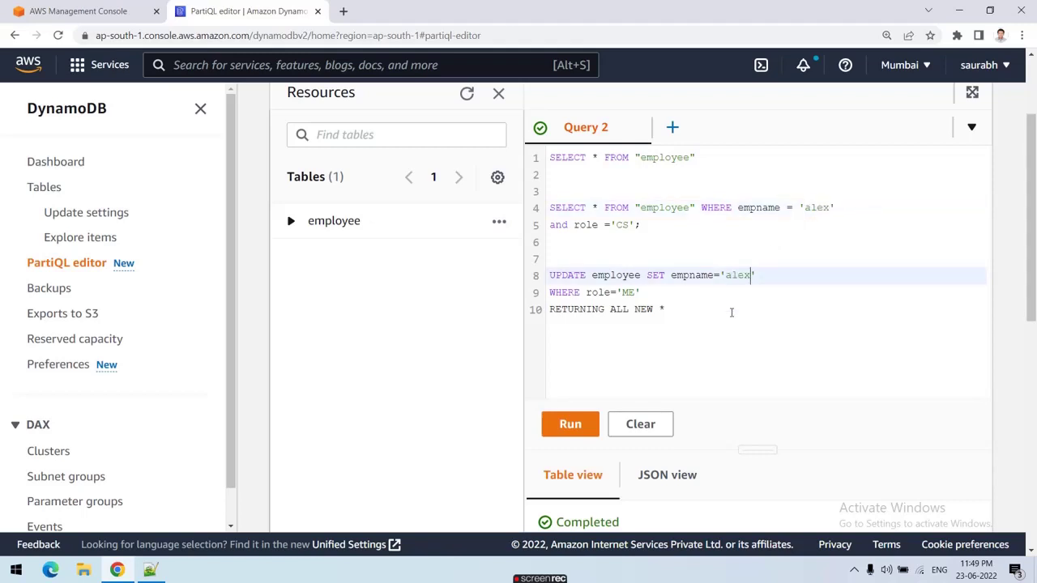
Change the UPDATE statement's WHERE condition to empname='alex', reusing the attribute name and value from its SET clause
double_click(587, 225)
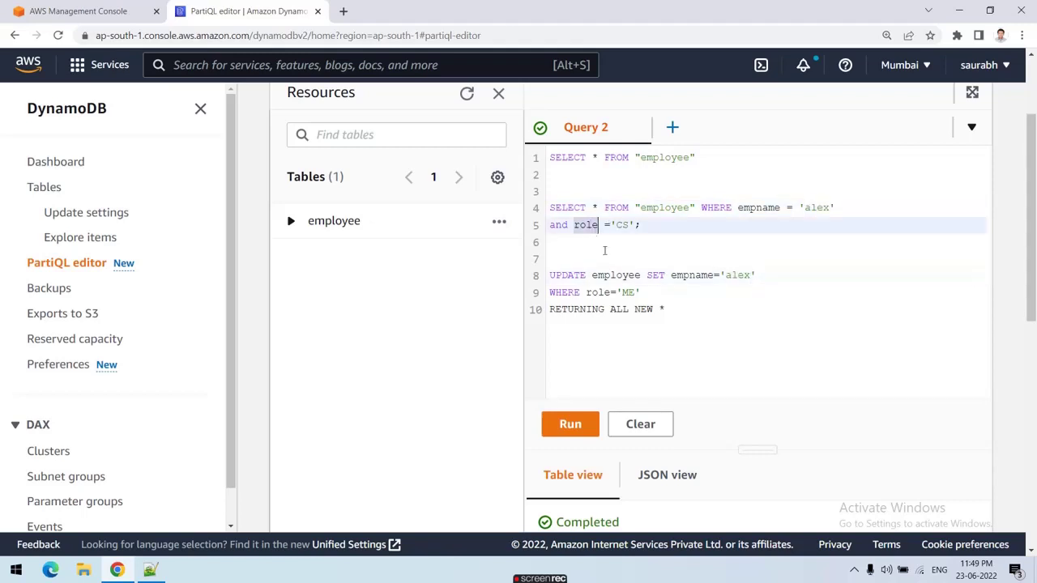
double_click(697, 277)
key(ctrl+c)
double_click(600, 293)
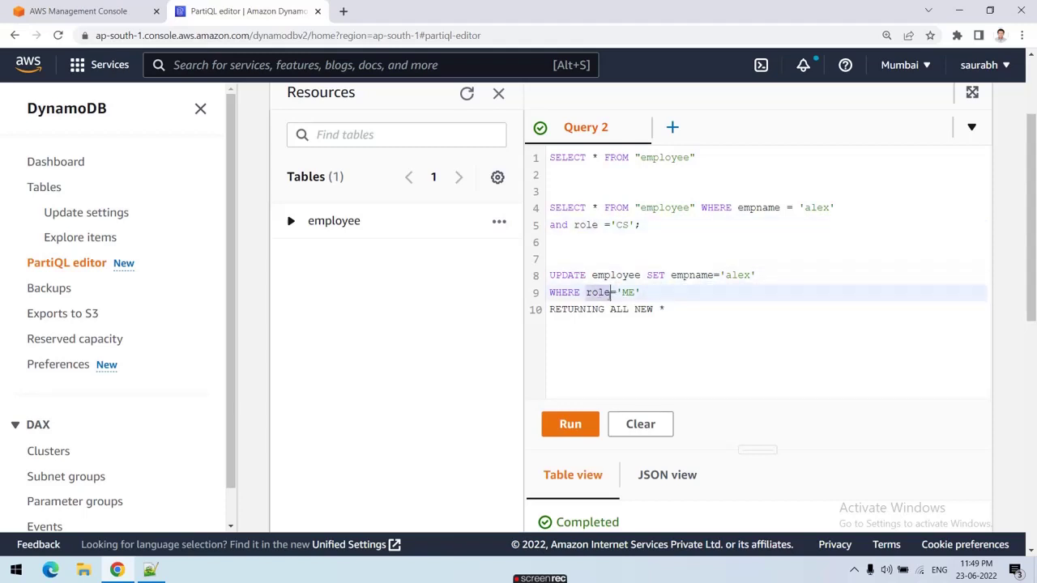
key(ctrl+v)
double_click(729, 276)
key(ctrl+c)
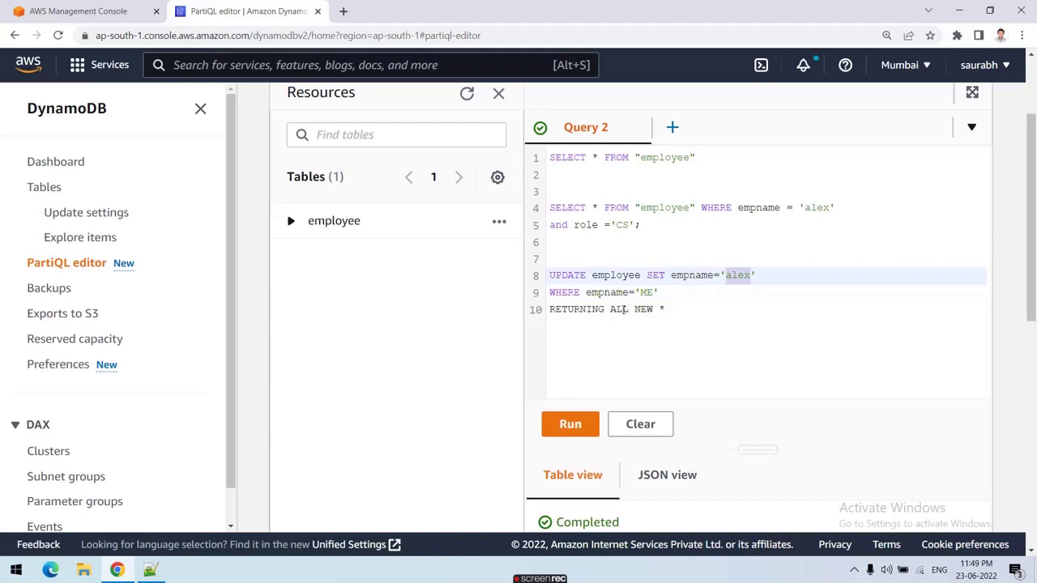
double_click(645, 292)
key(ctrl+v)
Change the UPDATE statement's SET clause to role='CSE', copying the role attribute name from the SELECT query
double_click(586, 225)
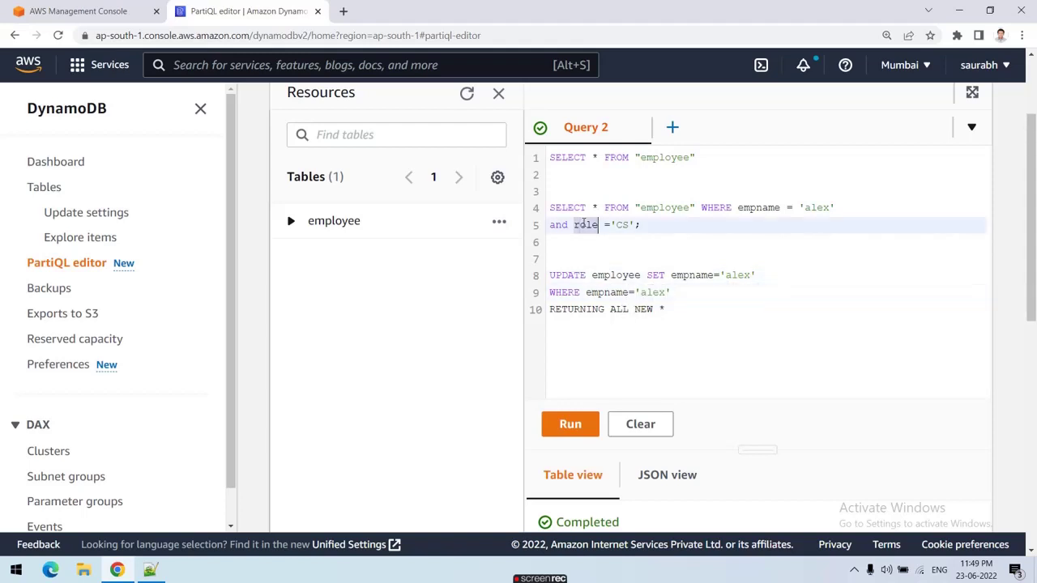
key(ctrl+c)
double_click(692, 276)
key(ctrl+v)
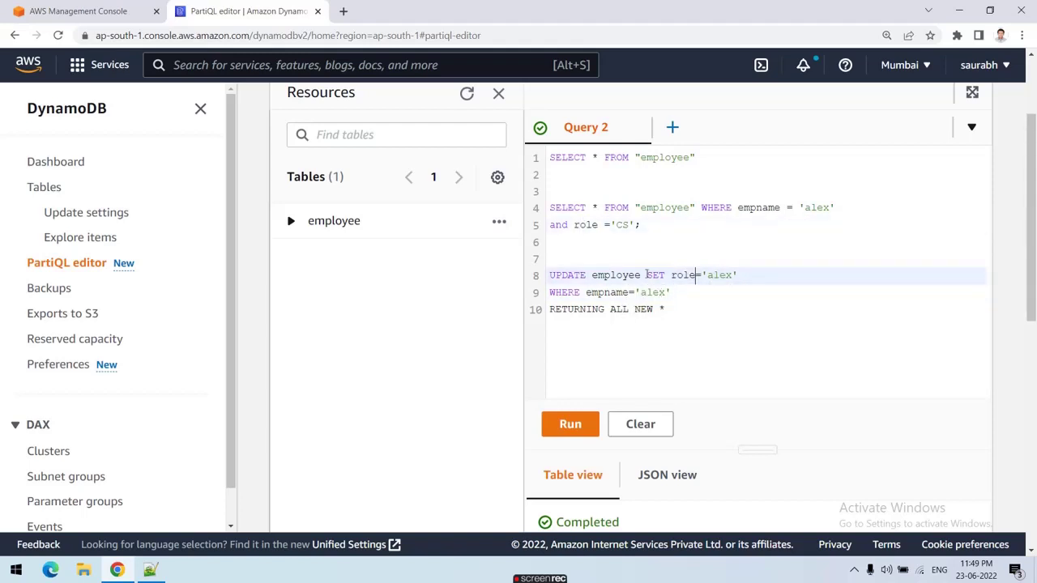
double_click(624, 224)
double_click(718, 276)
key(BackSpace)
text(CSE)
double_click(624, 225)
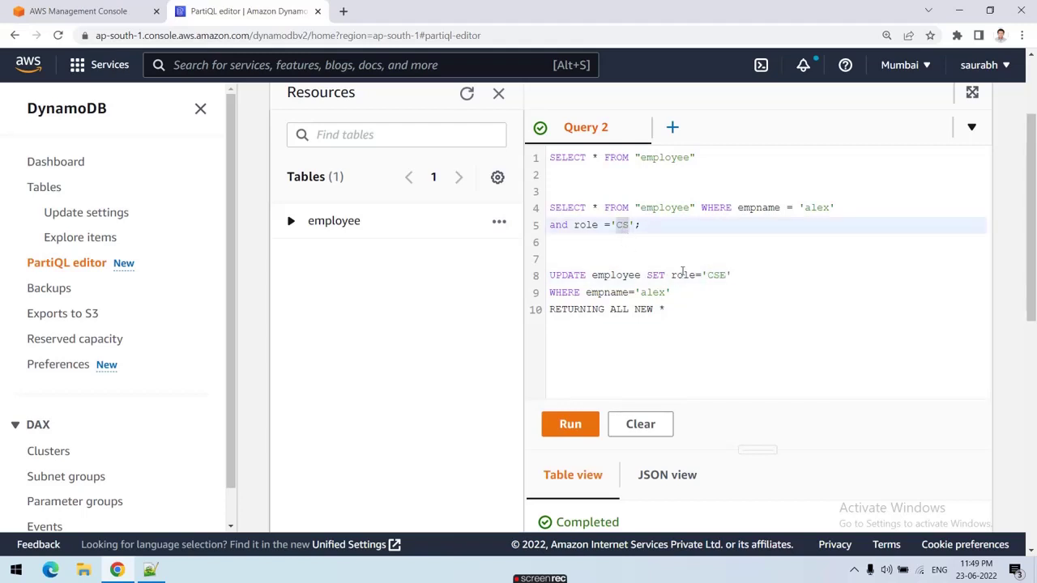
double_click(717, 275)
click(681, 323)
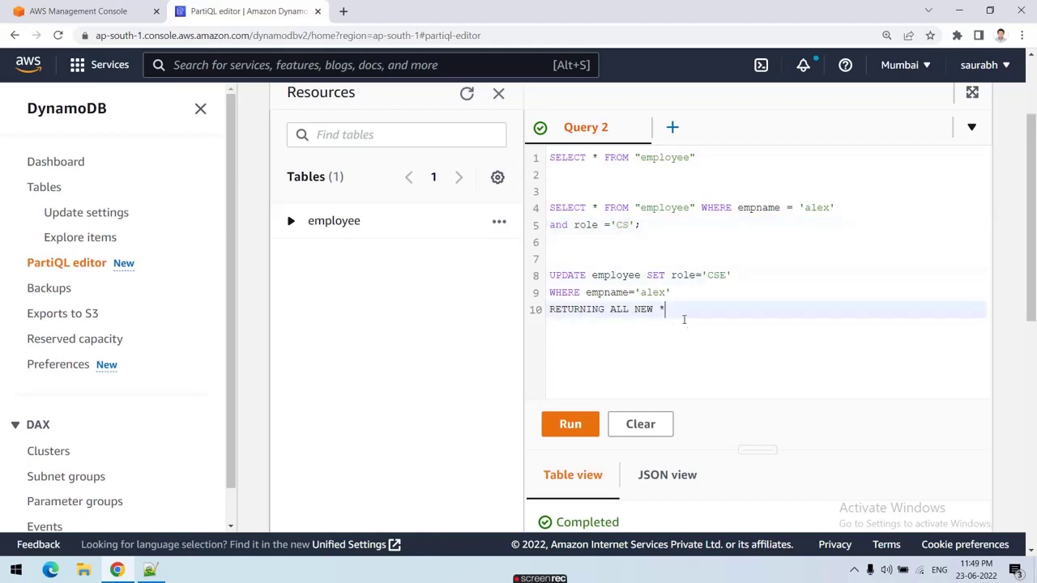
Try to run only the UPDATE statement filtered by empname alone, and read the execution result
drag(669, 310, 547, 307)
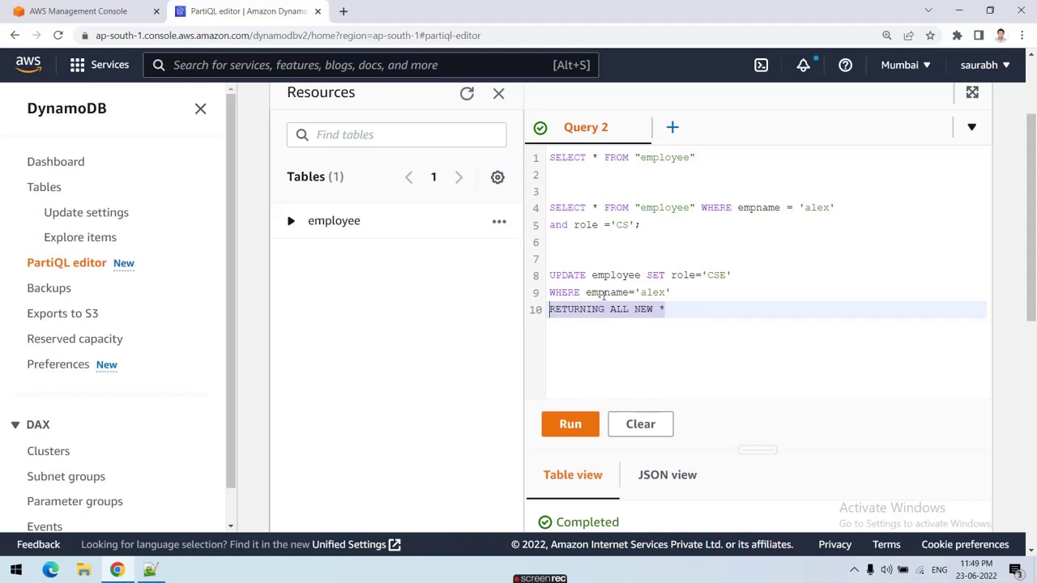
click(575, 277)
drag(666, 310, 551, 276)
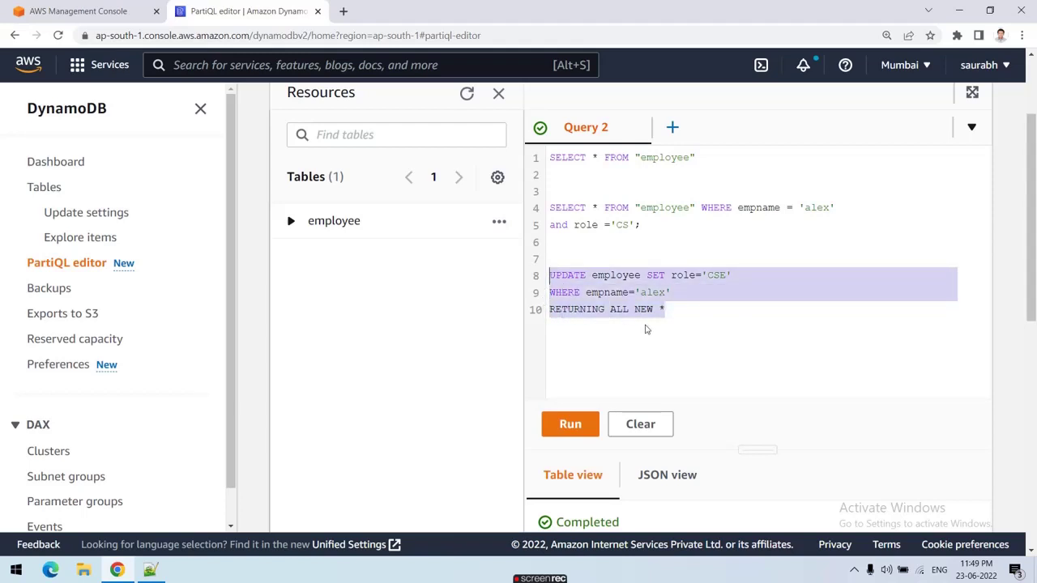
scroll(647, 329, down, 1)
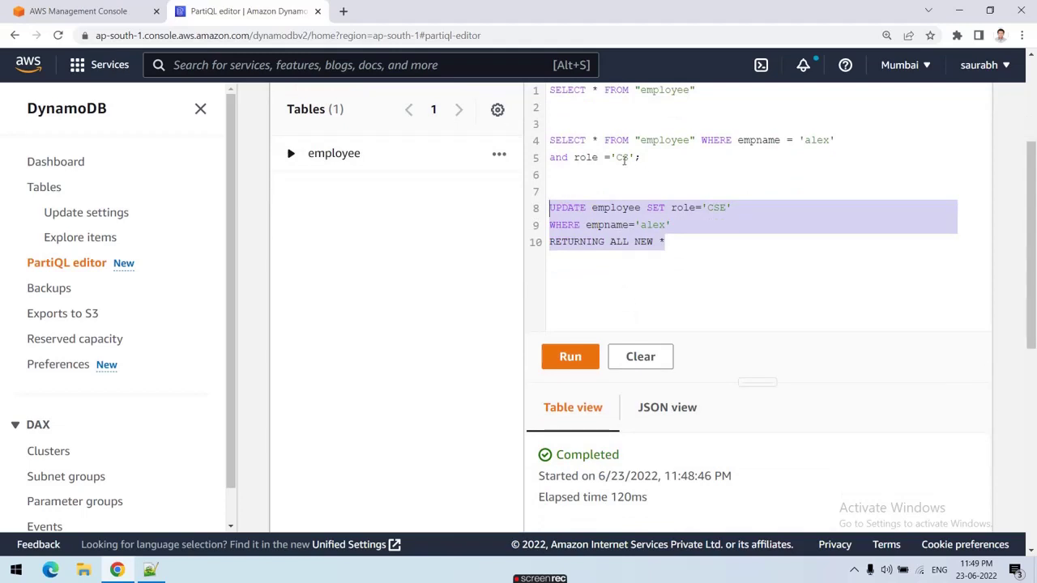
double_click(625, 159)
double_click(717, 207)
click(667, 242)
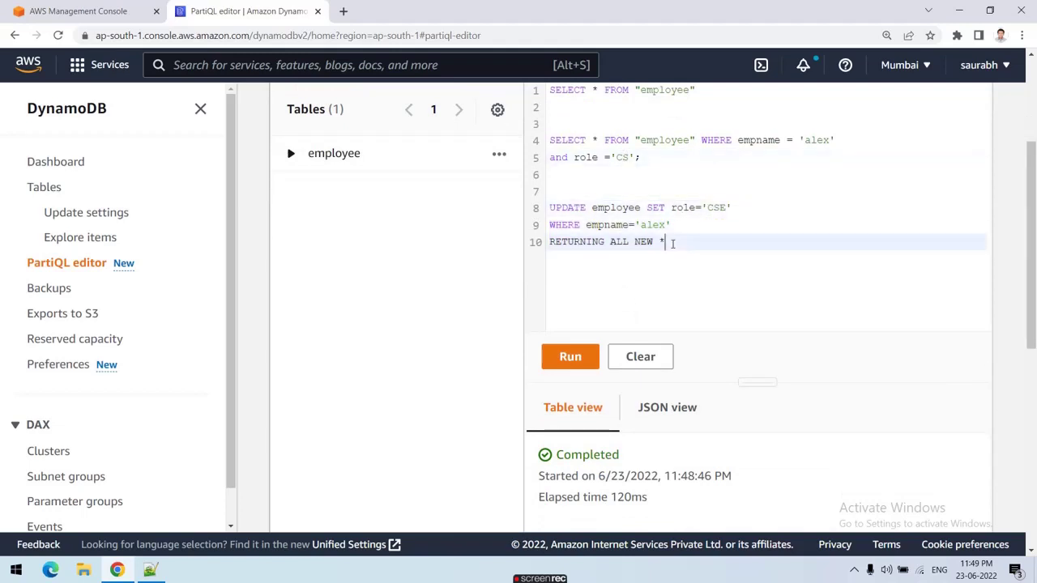
drag(662, 242, 551, 211)
click(570, 363)
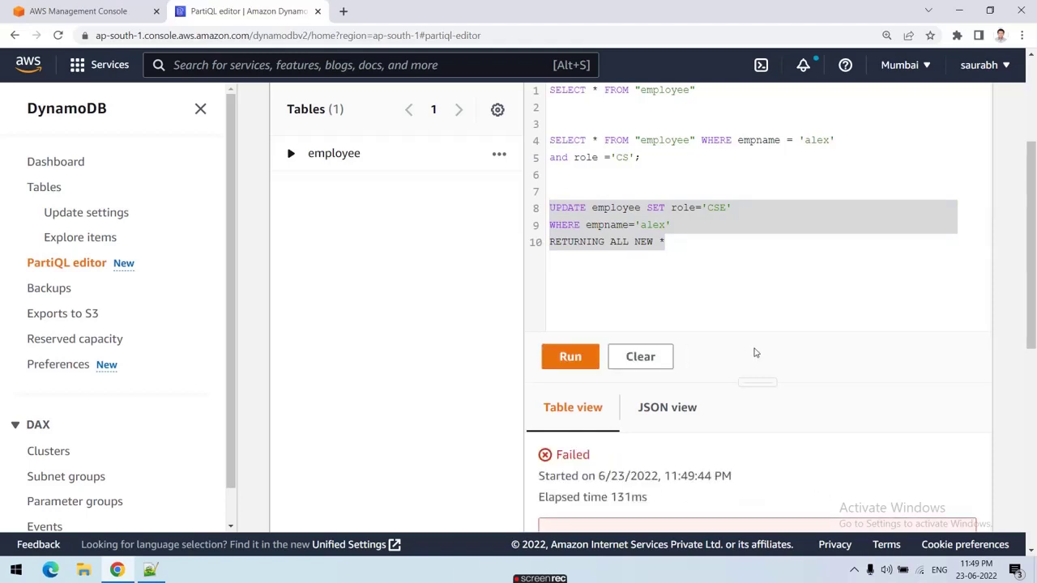
scroll(754, 354, down, 2)
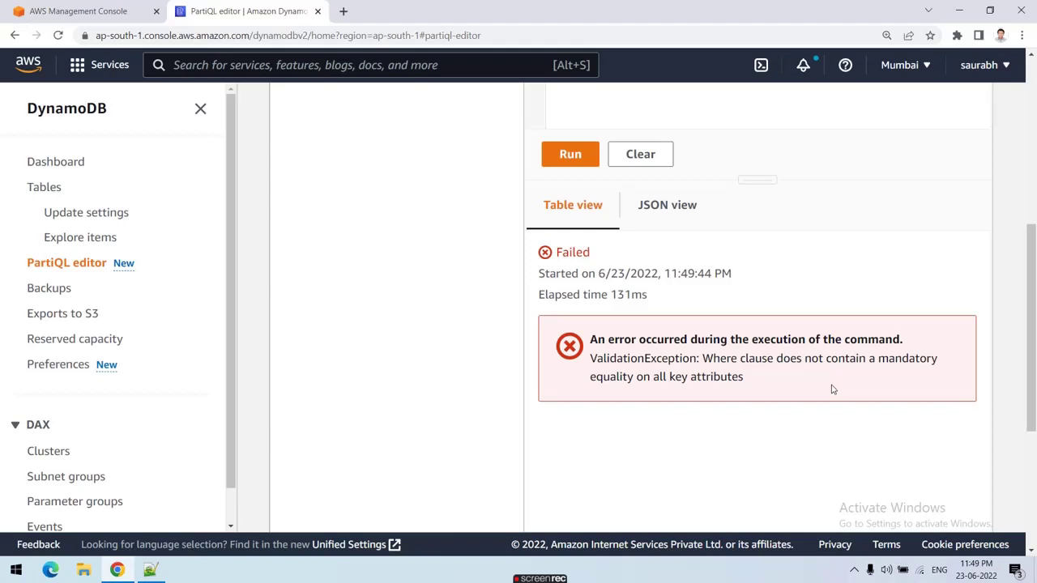
scroll(829, 389, up, 3)
Add the condition and role ='CS' on a new line after the UPDATE statement's empname filter, copying it from the SELECT query
click(683, 332)
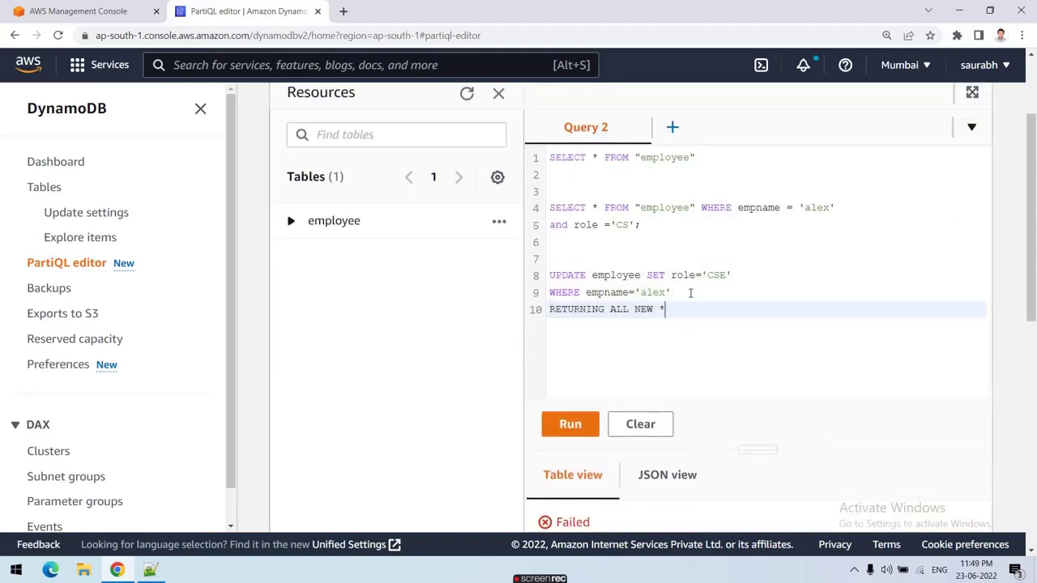
click(691, 293)
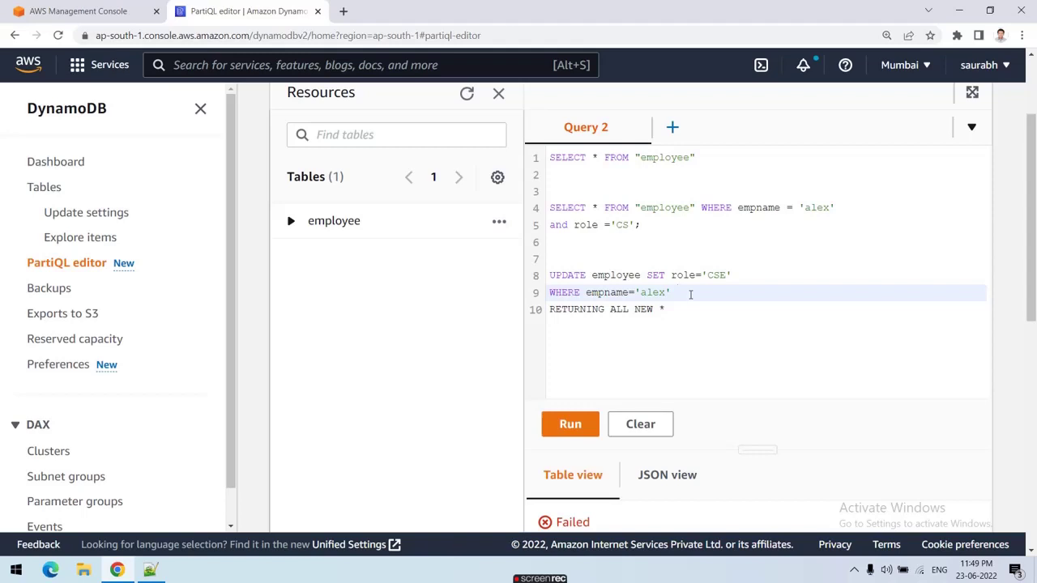
key(Return)
text(and)
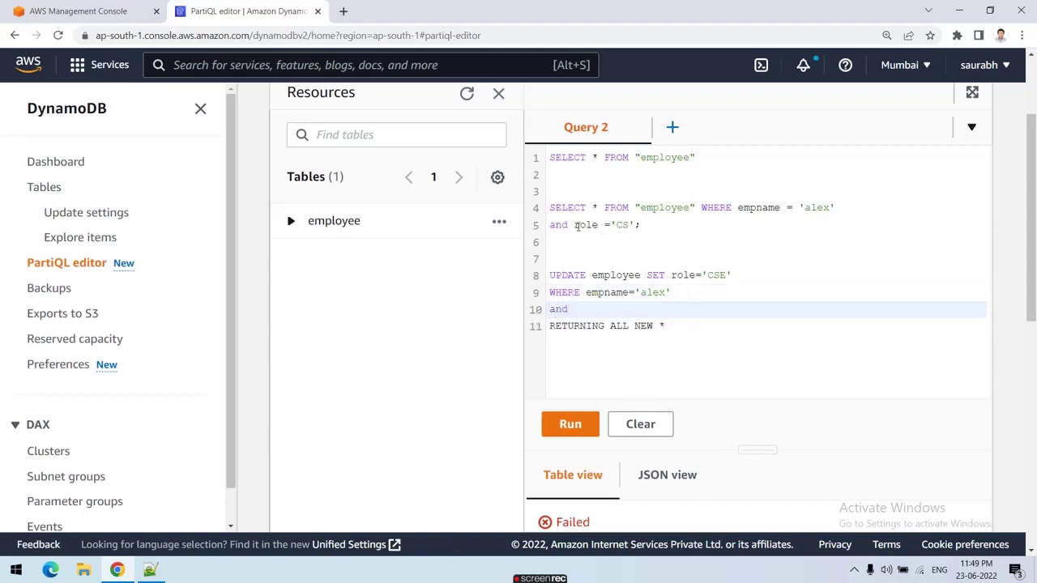
drag(573, 226, 655, 225)
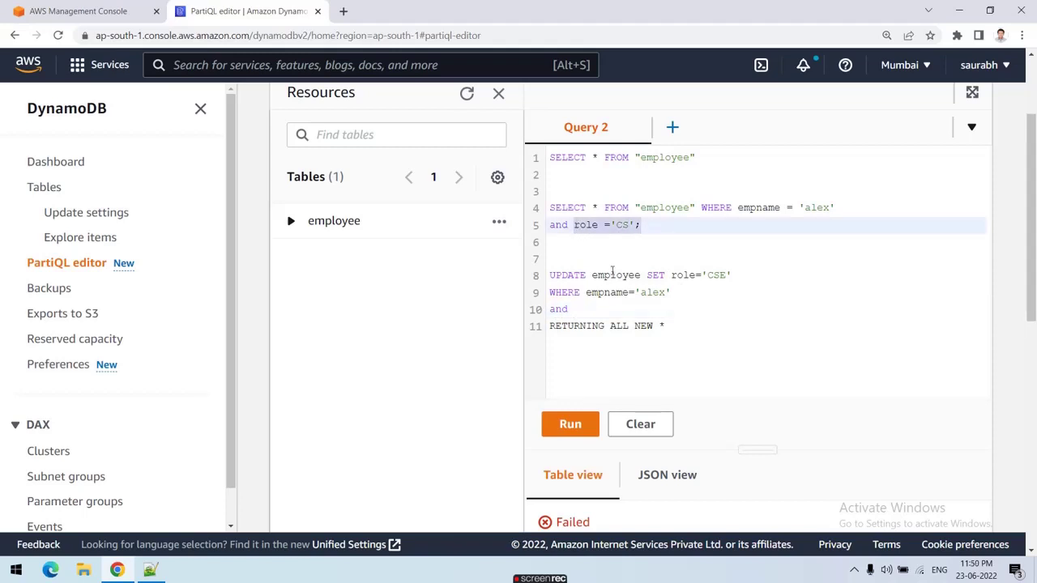
click(580, 308)
key(ctrl+v)
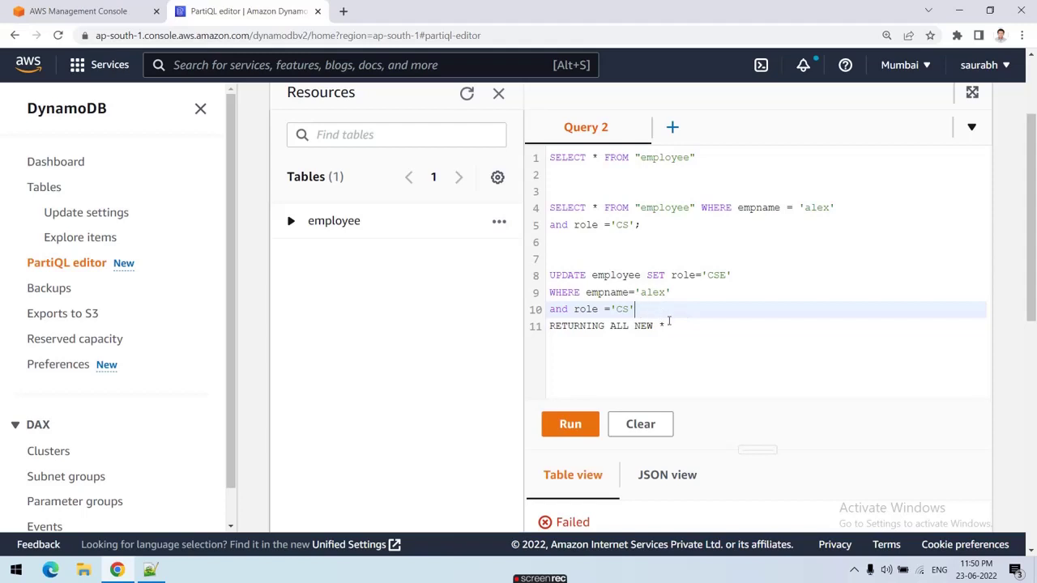
Try to run only the UPDATE statement filtered by both empname and role, and read the execution result
drag(666, 326, 549, 276)
scroll(648, 360, down, 1)
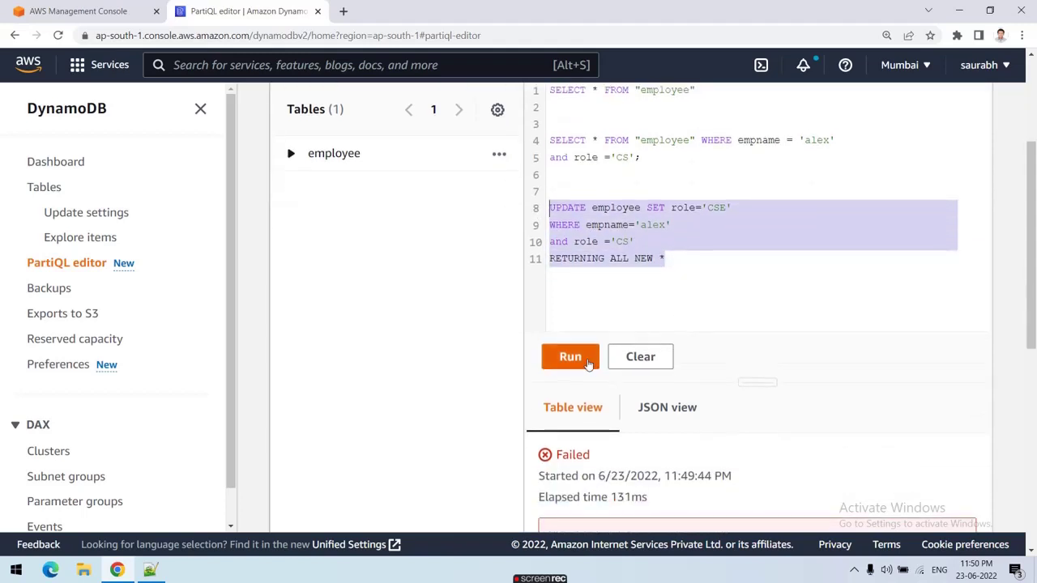
click(589, 364)
scroll(725, 308, down, 1)
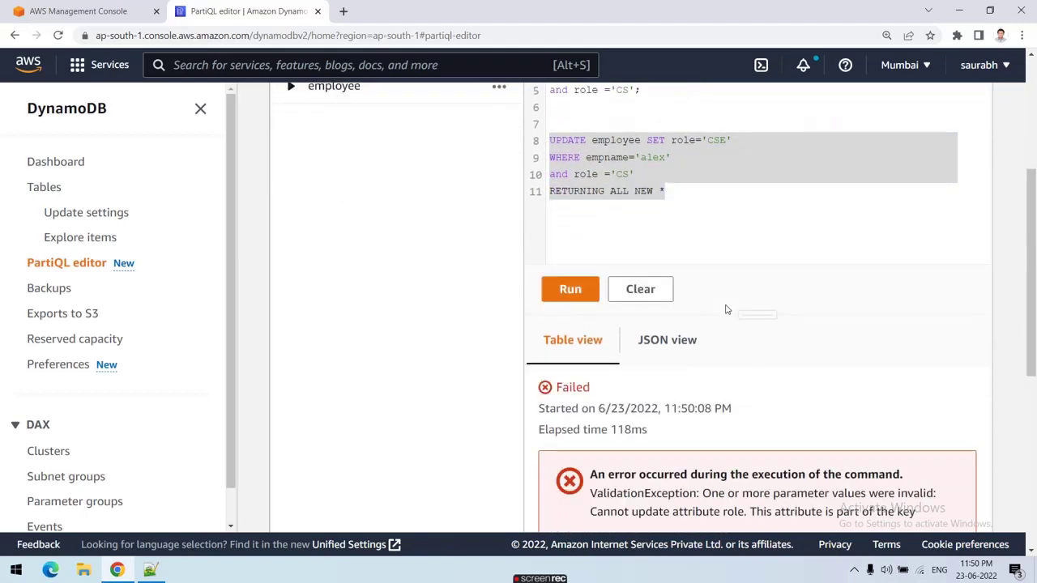
scroll(727, 310, down, 3)
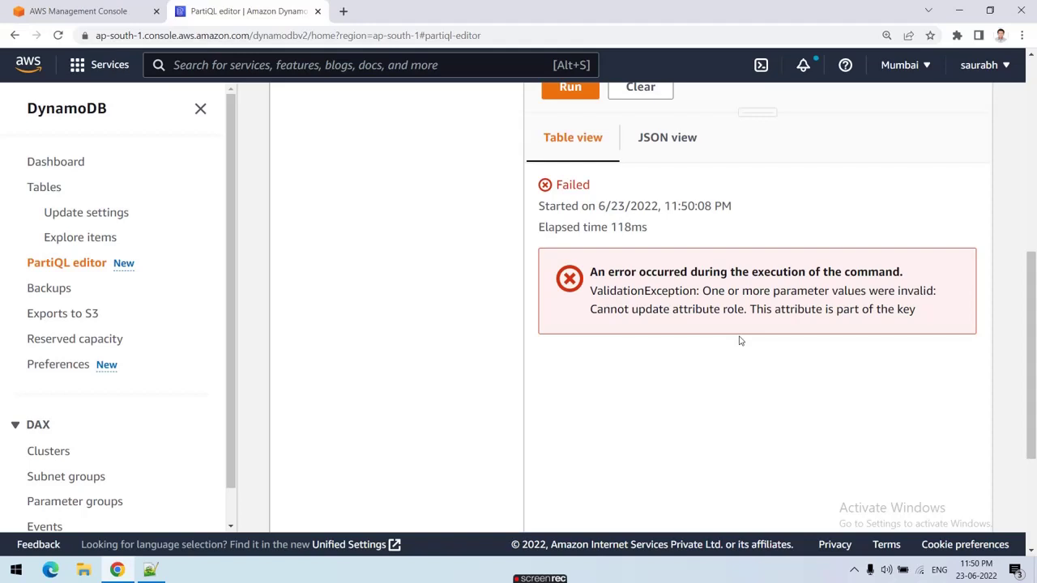
scroll(739, 340, up, 4)
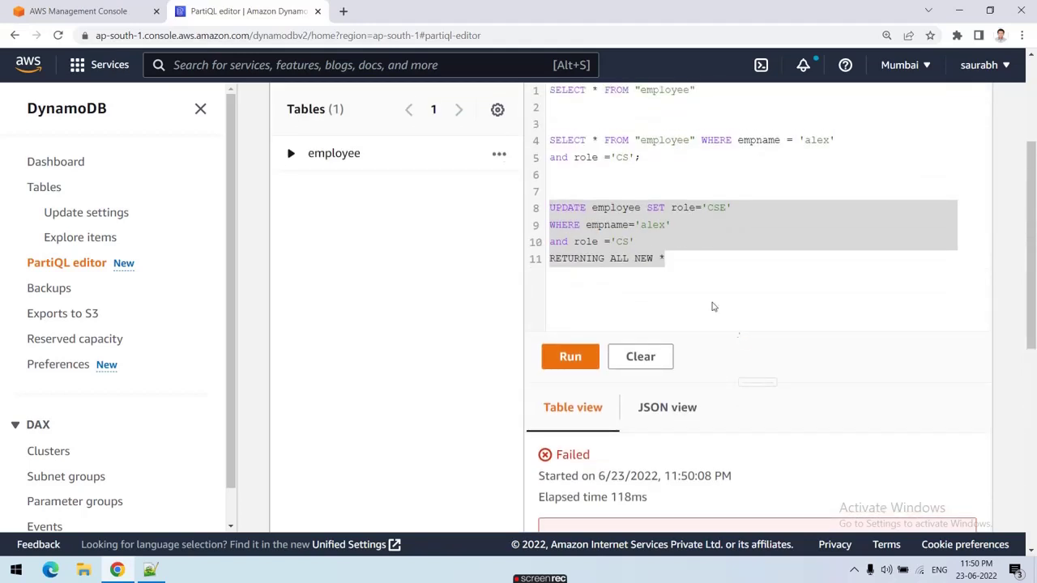
Switch to Notepad++, review the employee records in sample_json.json, and return to the PartiQL editor
click(682, 269)
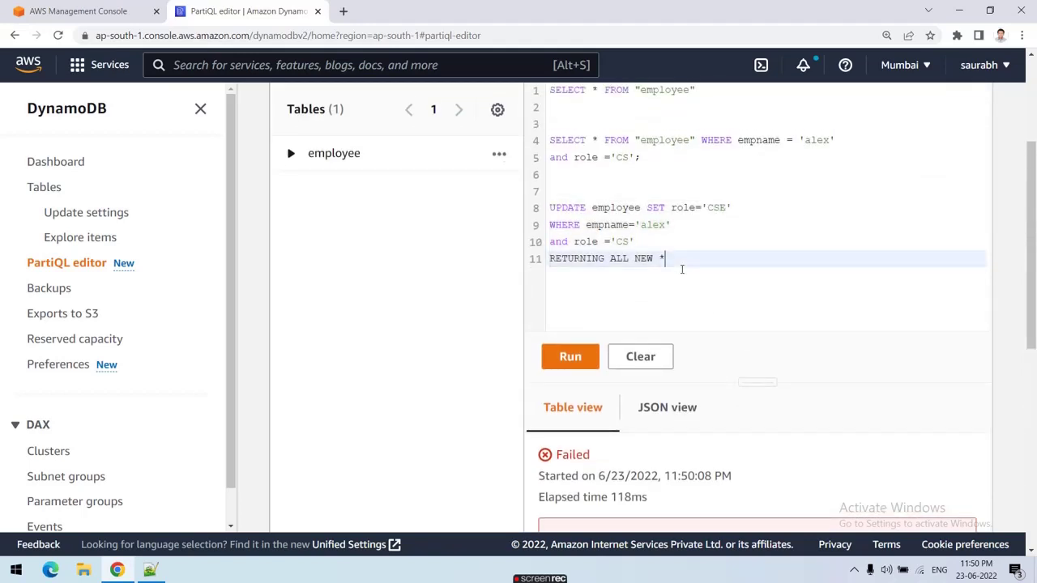
double_click(684, 209)
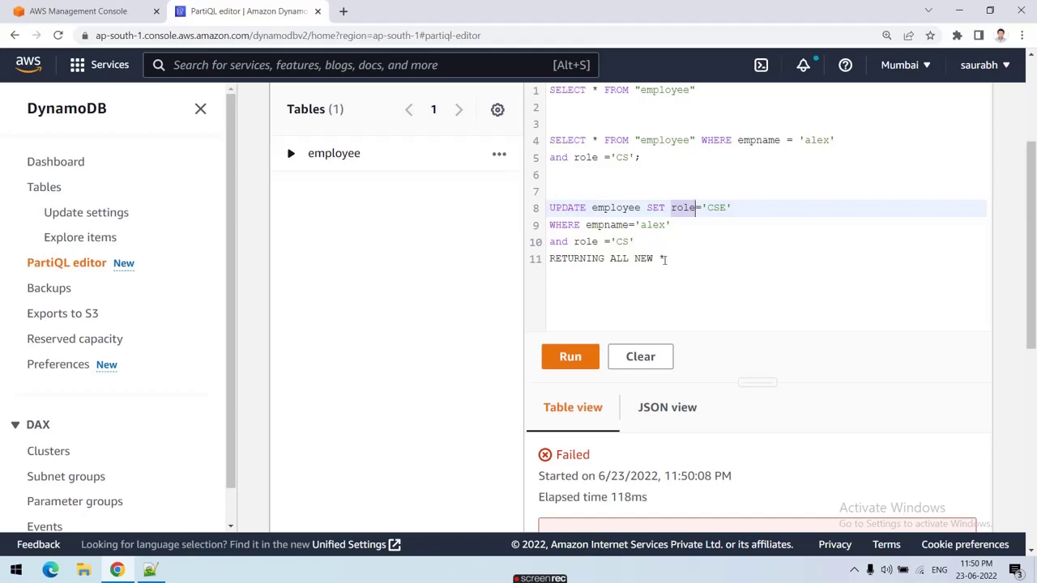
click(150, 569)
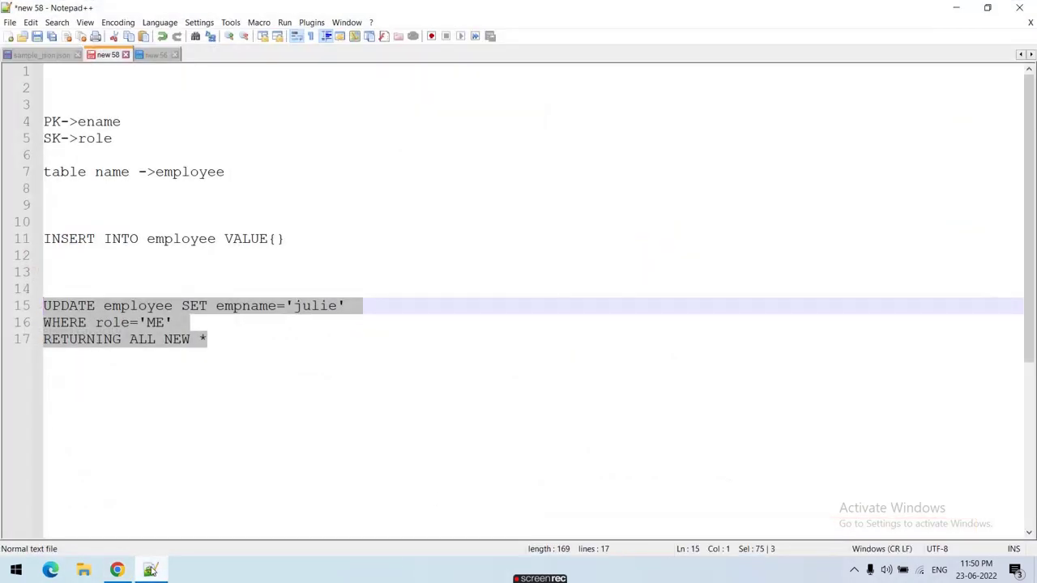
click(150, 570)
click(149, 569)
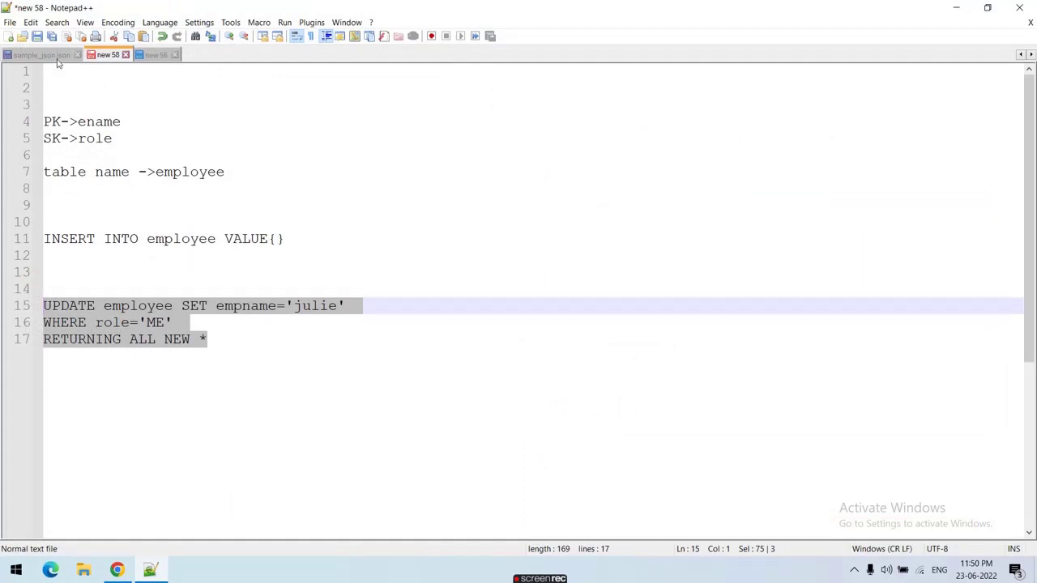
click(41, 54)
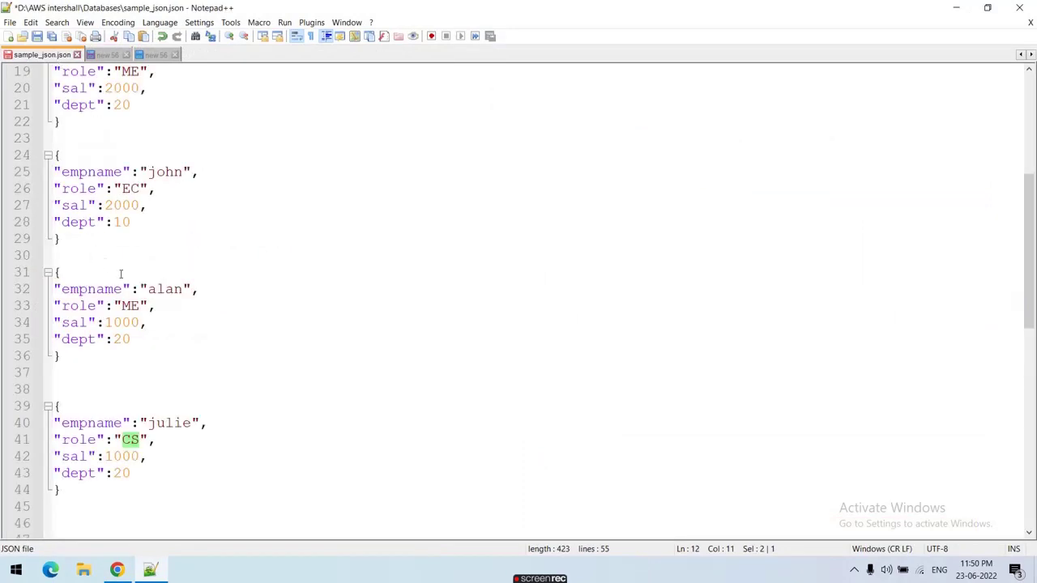
scroll(81, 275, up, 1)
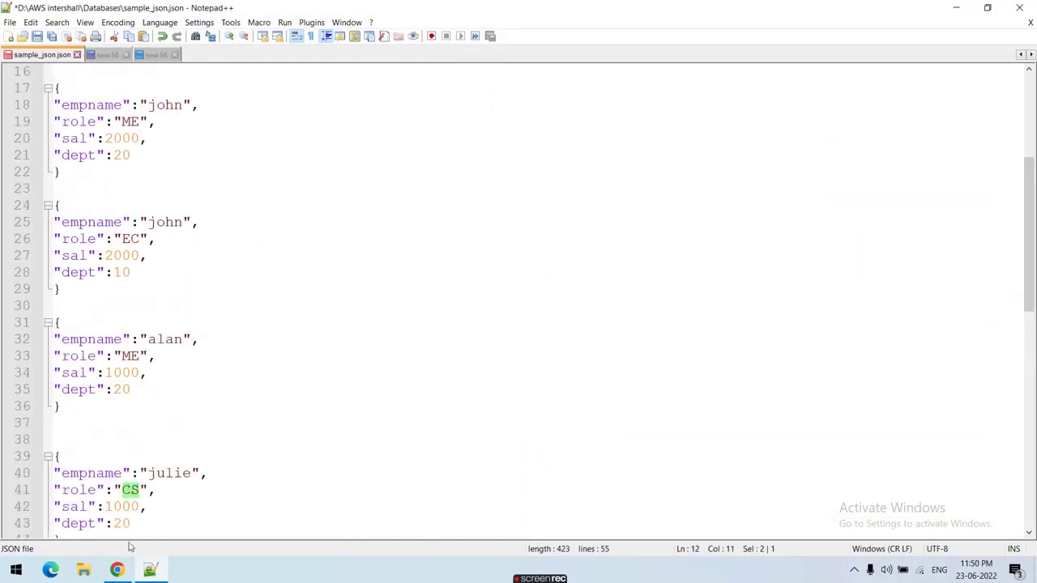
key(alt+Tab)
Run only the SELECT query filtered by empname and role ='CS', and examine the returned item's attributes
scroll(621, 183, up, 1)
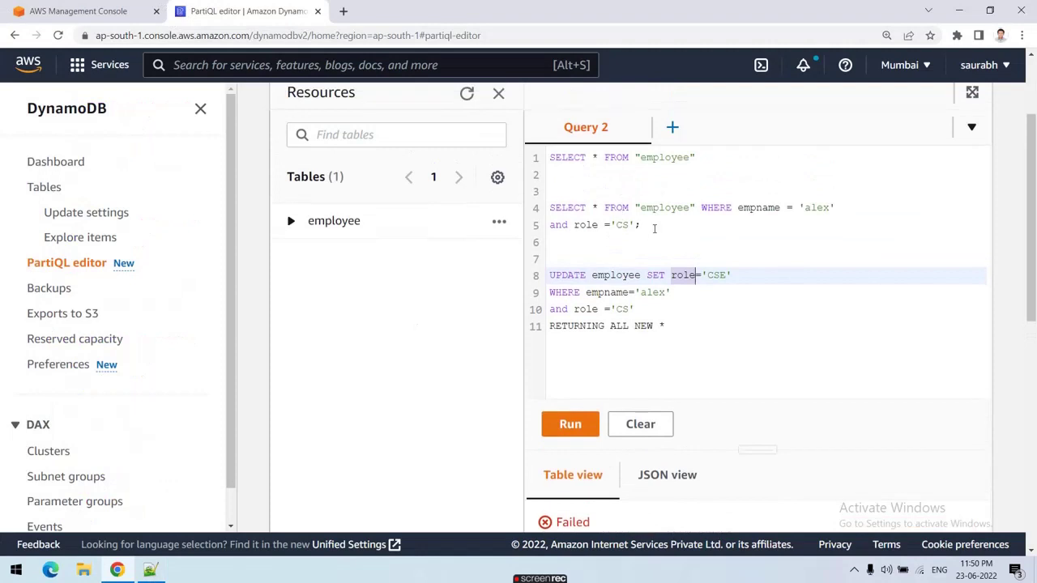
drag(654, 227, 544, 191)
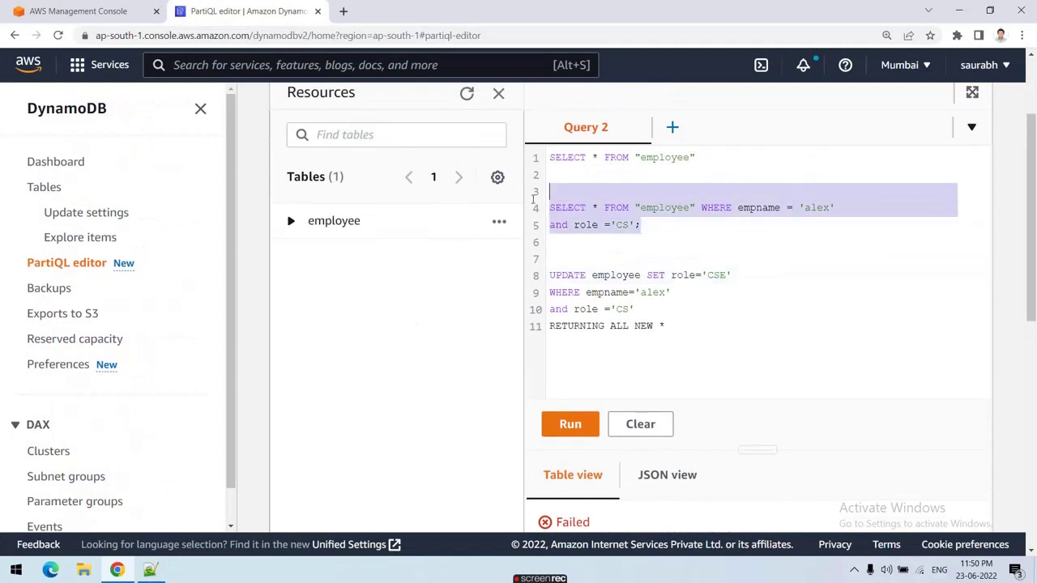
click(570, 424)
scroll(695, 324, down, 2)
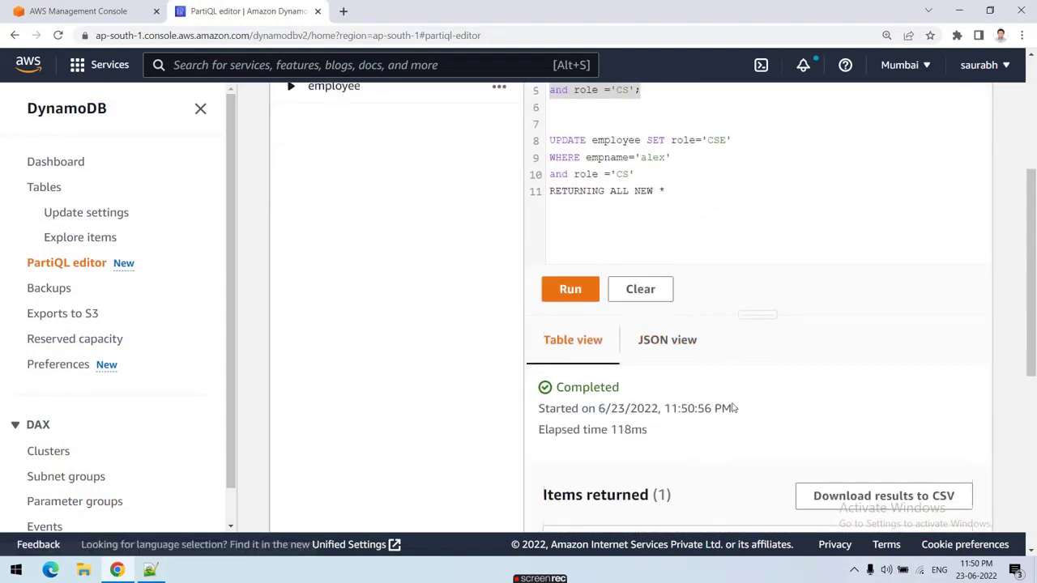
scroll(730, 405, down, 4)
scroll(533, 332, up, 1)
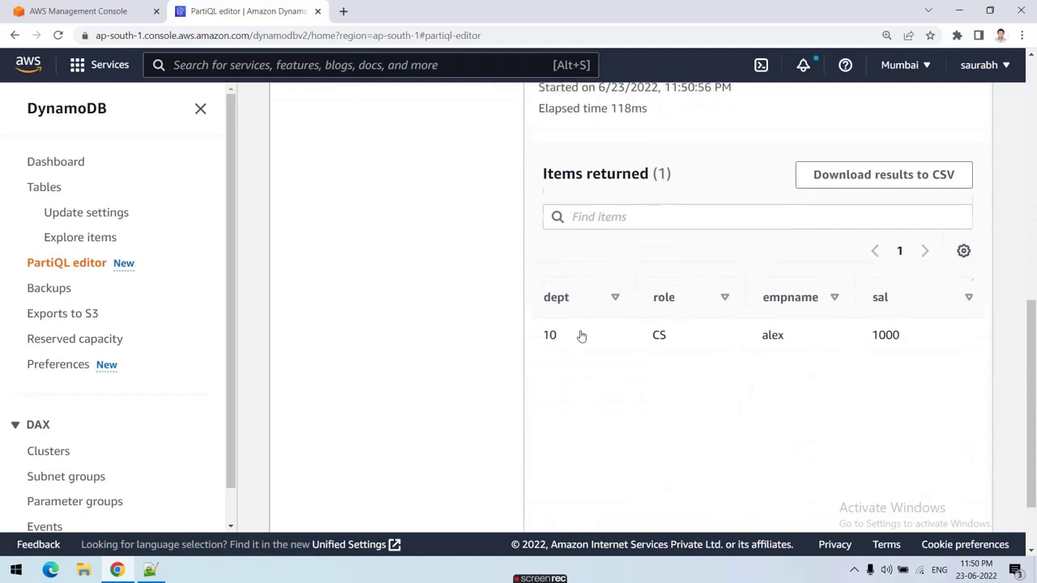
scroll(561, 394, up, 5)
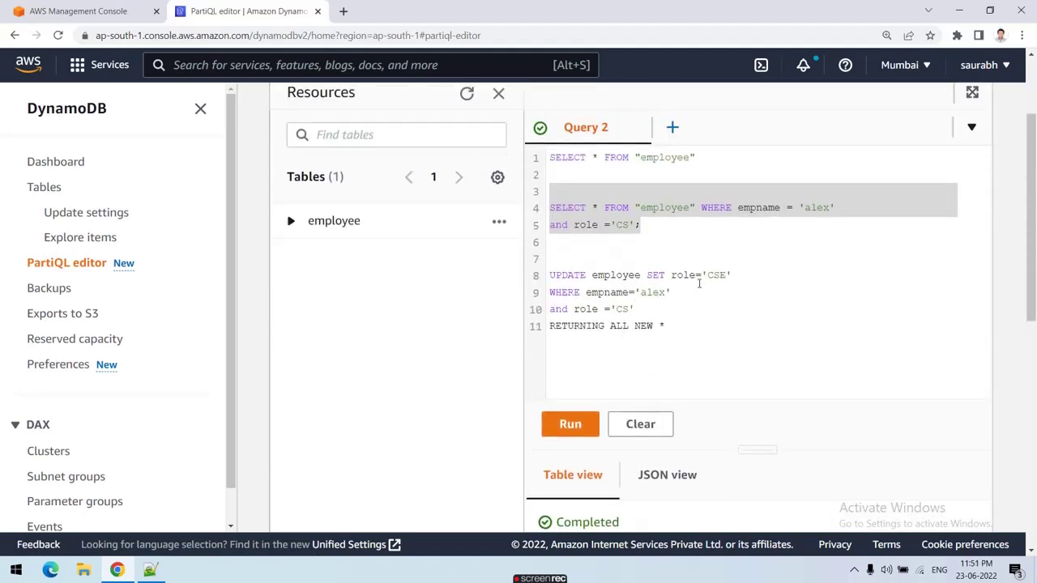
Change the UPDATE statement's SET clause to dept=20
click(685, 280)
double_click(682, 275)
text(dep)
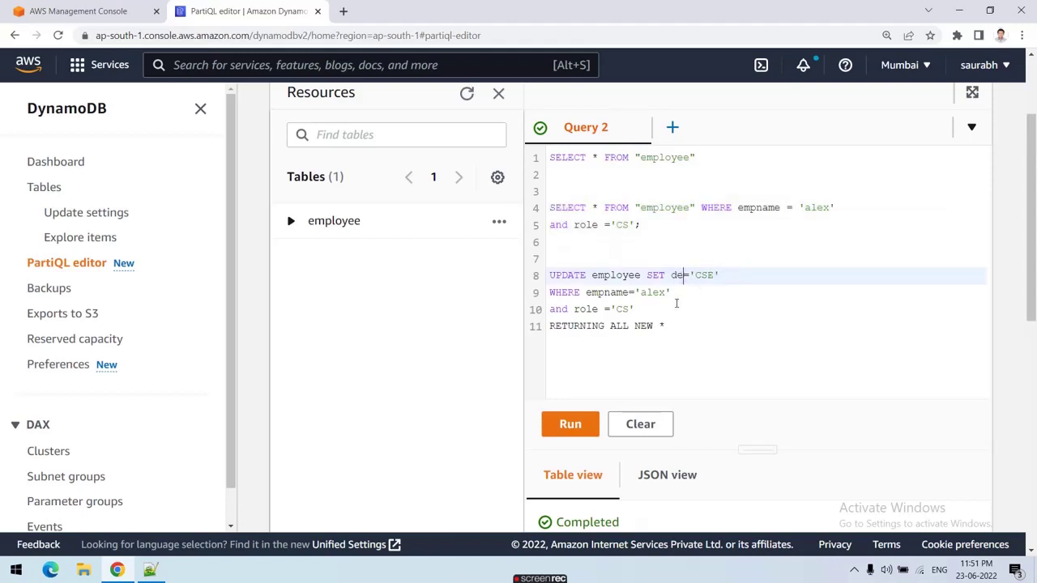
text(t)
double_click(717, 275)
click(742, 276)
key(BackSpace)
key(BackSpace)
key(BackSpace)
key(BackSpace)
text(20)
Run only the UPDATE statement that sets dept=20, and check the dept value in the returned item
drag(678, 332, 550, 275)
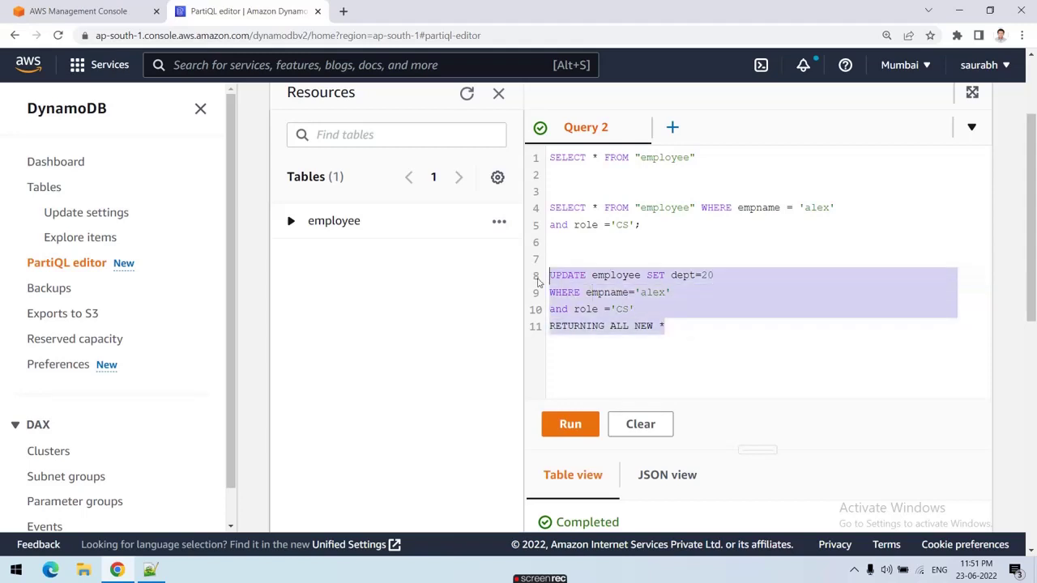
scroll(567, 365, down, 2)
click(571, 289)
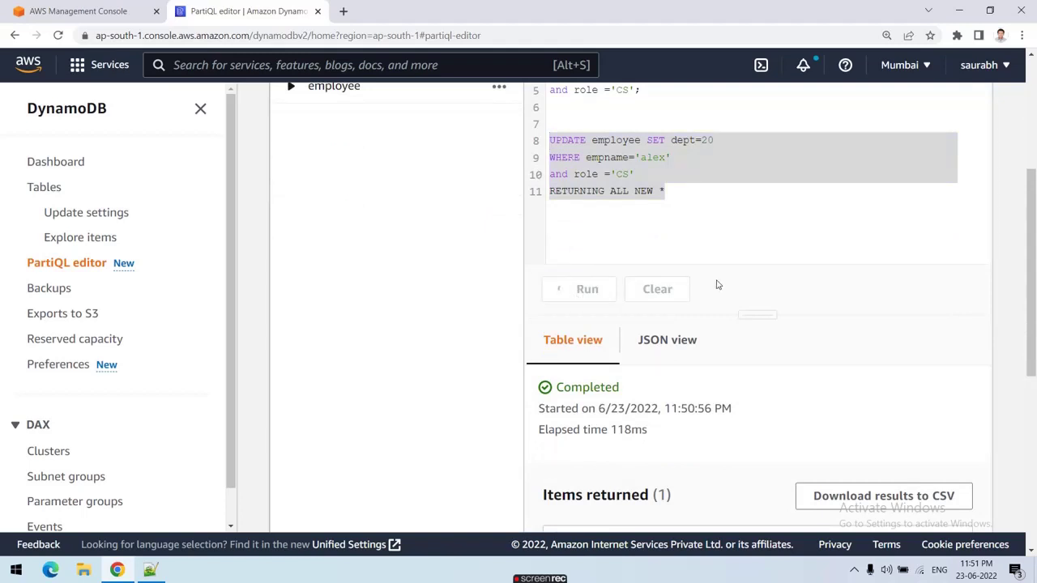
scroll(724, 298, down, 3)
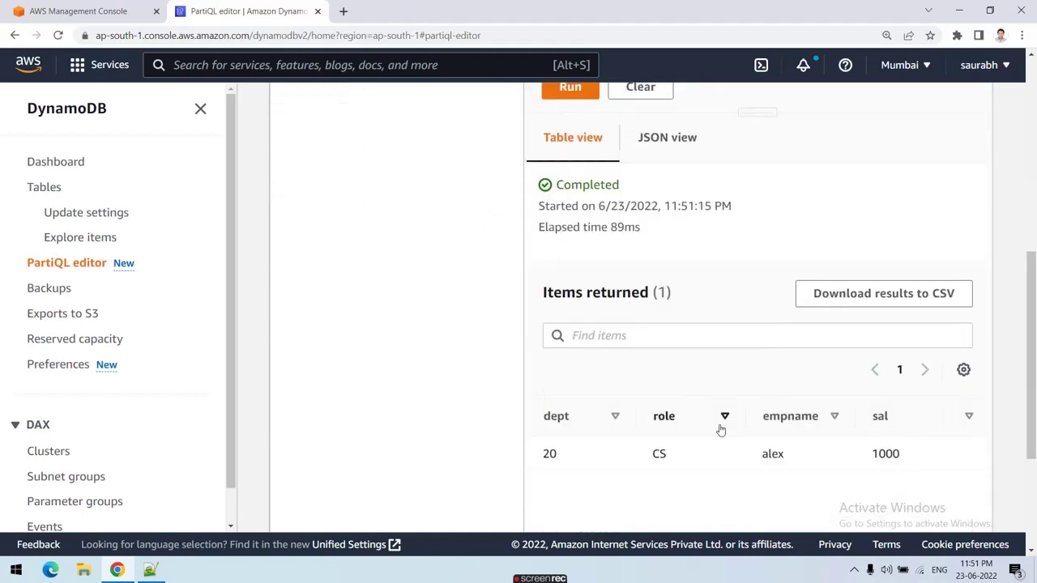
scroll(575, 464, down, 1)
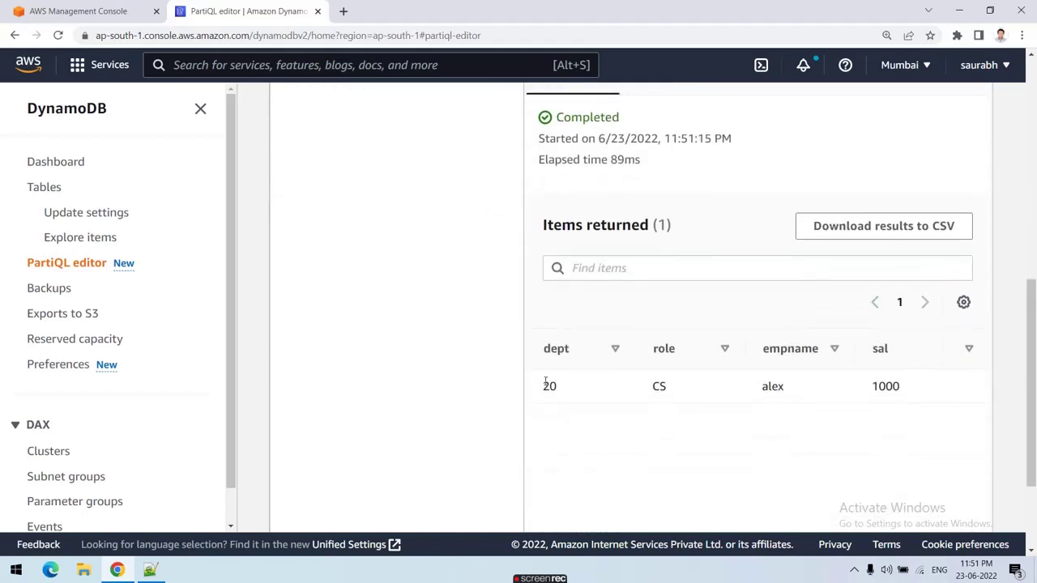
drag(539, 388, 562, 385)
scroll(579, 398, up, 5)
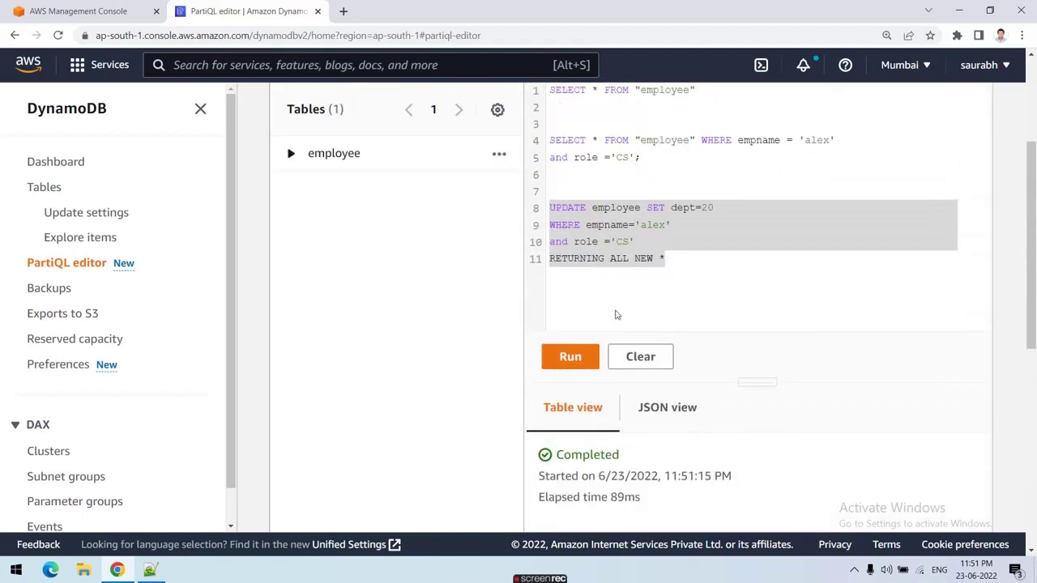
click(616, 314)
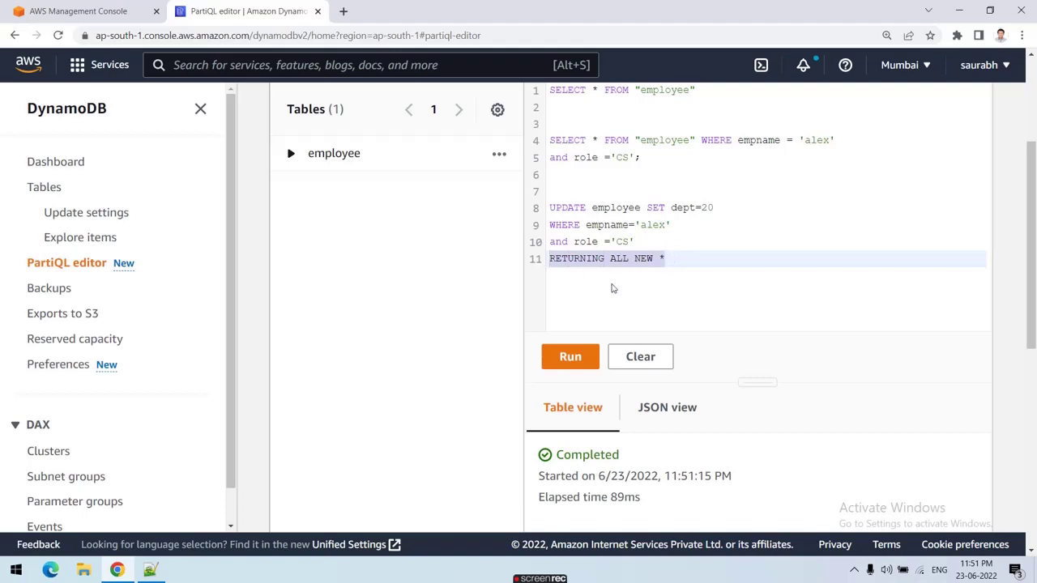
scroll(614, 285, up, 1)
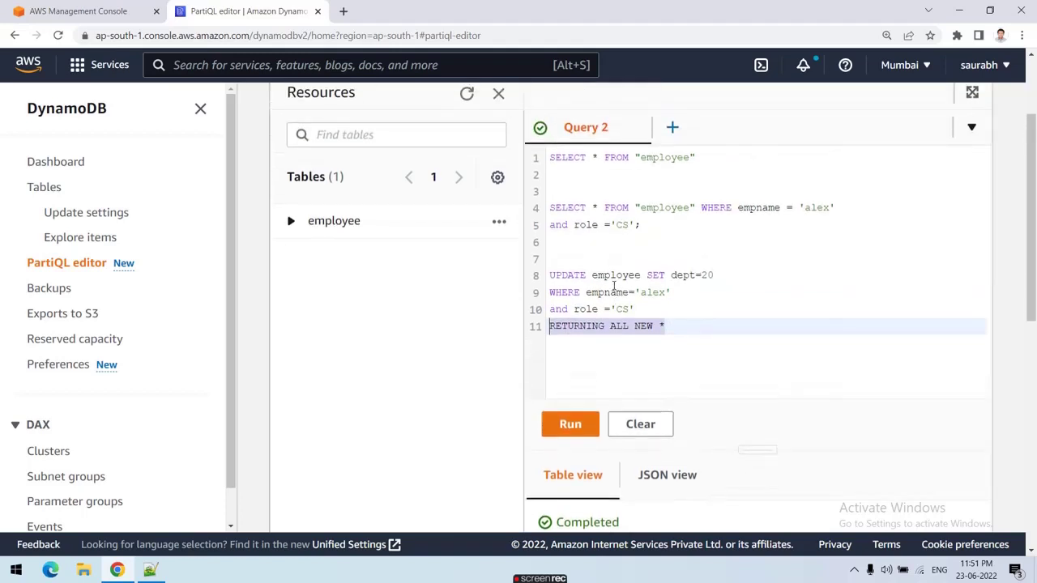
click(676, 298)
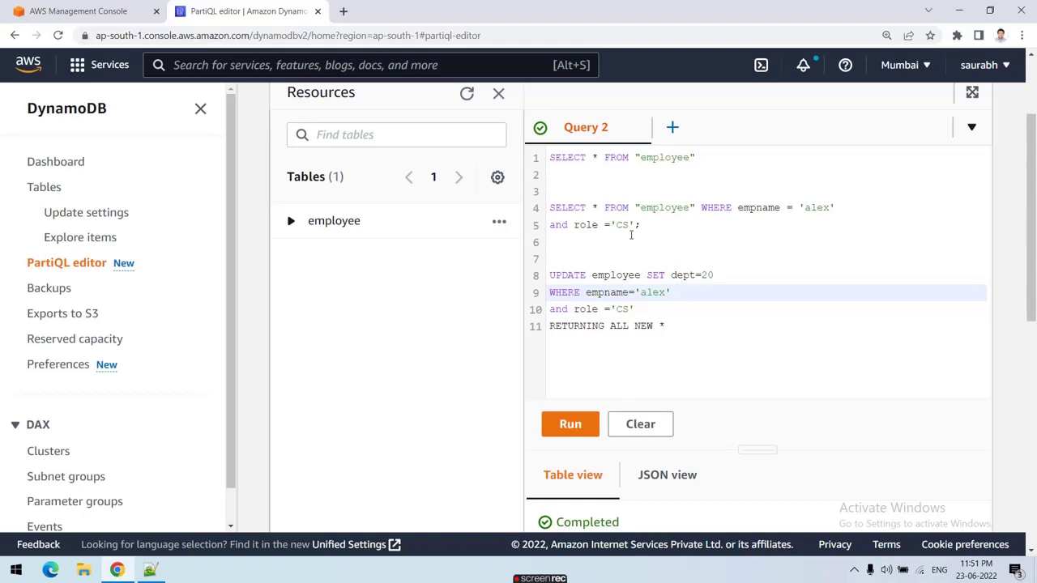
click(644, 264)
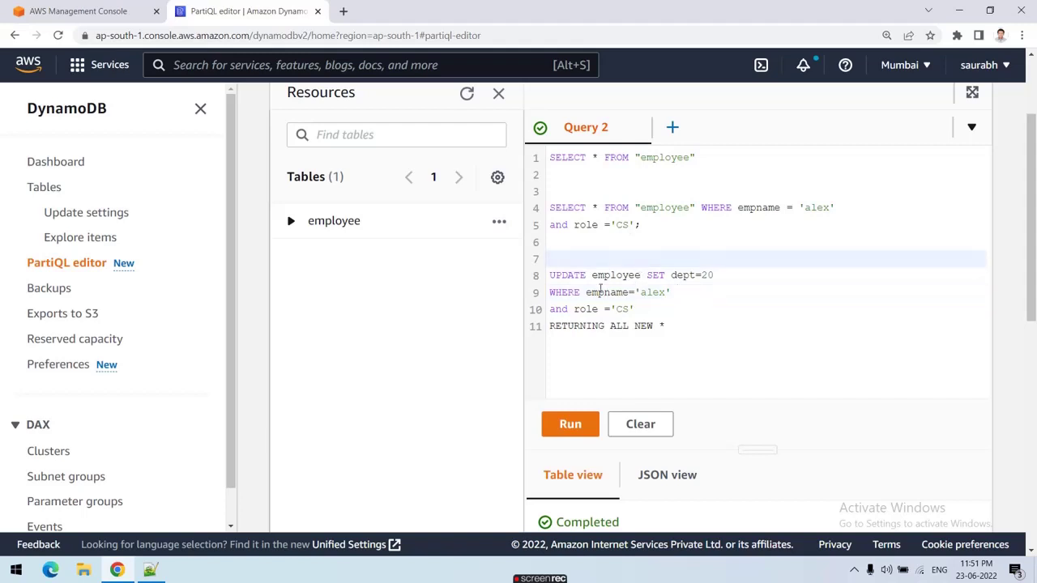
drag(669, 325, 547, 278)
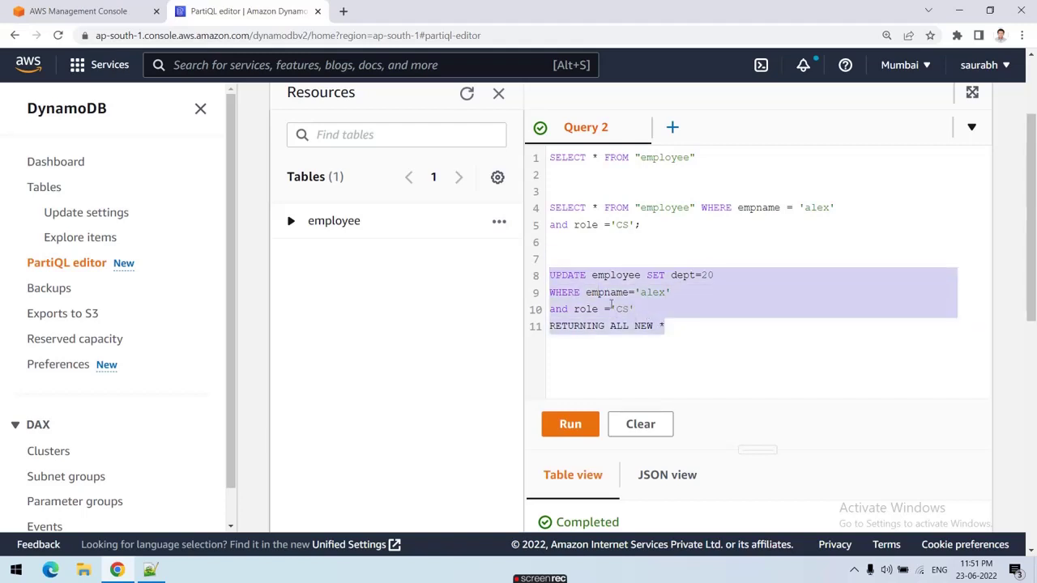
Copy the last employee record (role CS, sal 1000, dept 20) from sample_json.json in Notepad++ to below the UPDATE statement, separated by blank lines
click(648, 340)
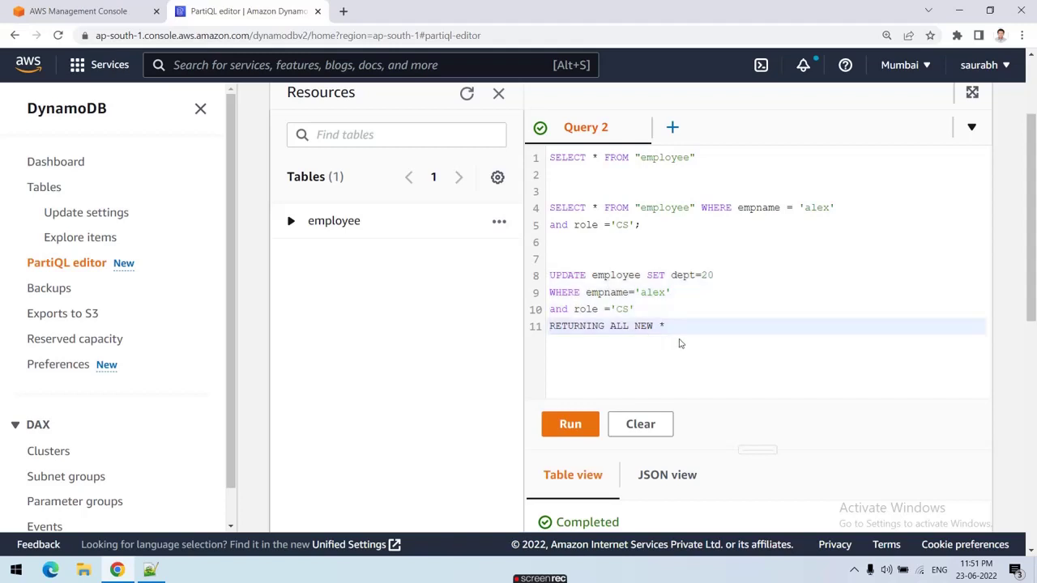
key(Return)
key(Return)
key(Return)
key(Return)
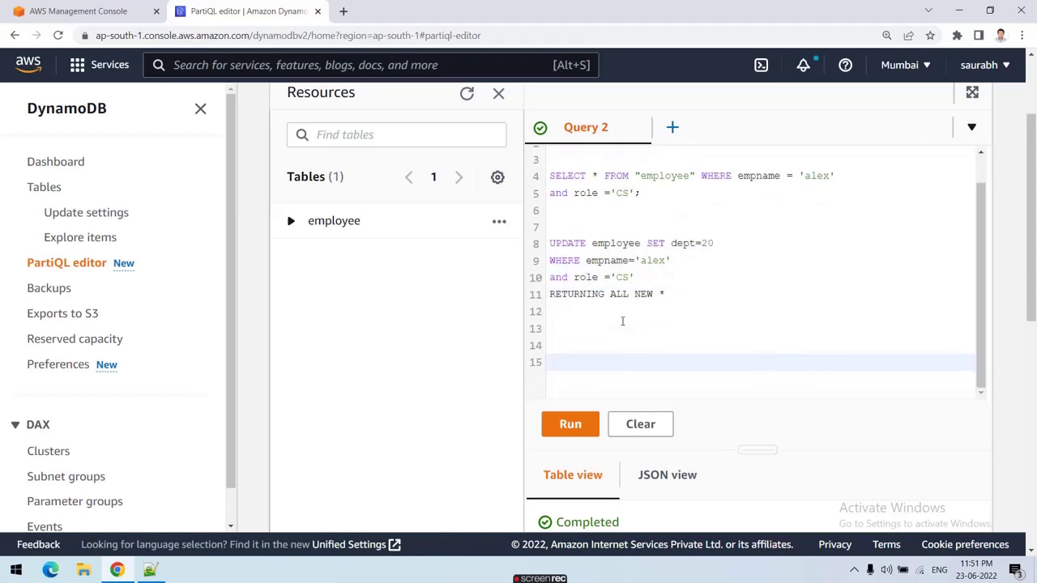
scroll(621, 323, down, 3)
click(150, 570)
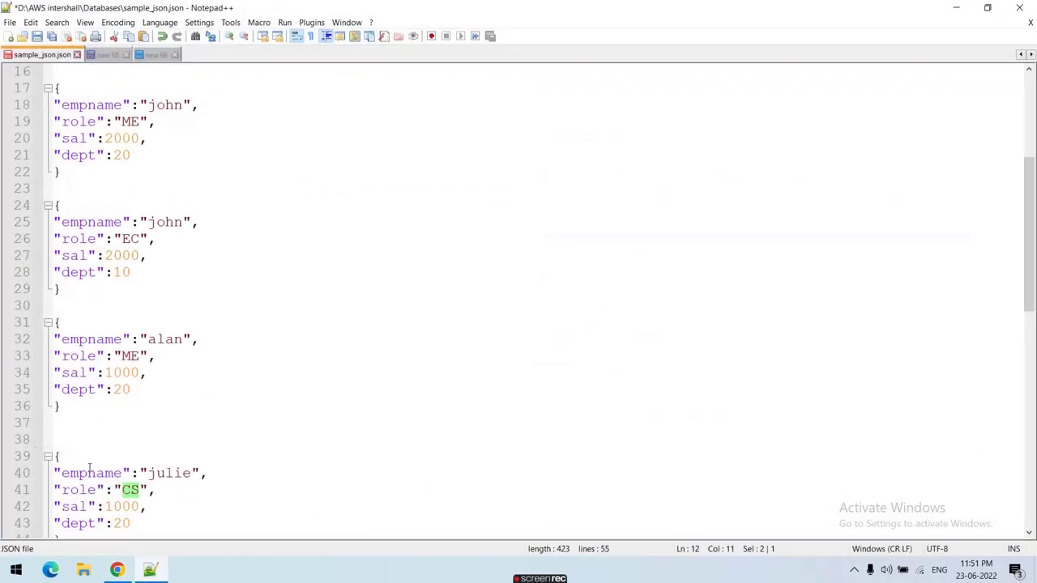
scroll(89, 467, down, 2)
click(72, 388)
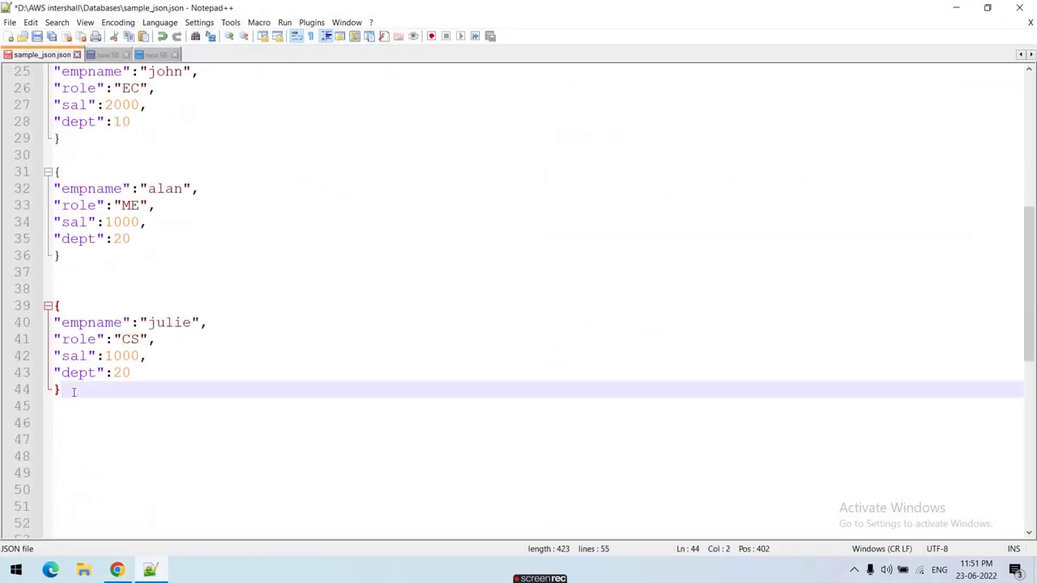
drag(73, 392, 53, 306)
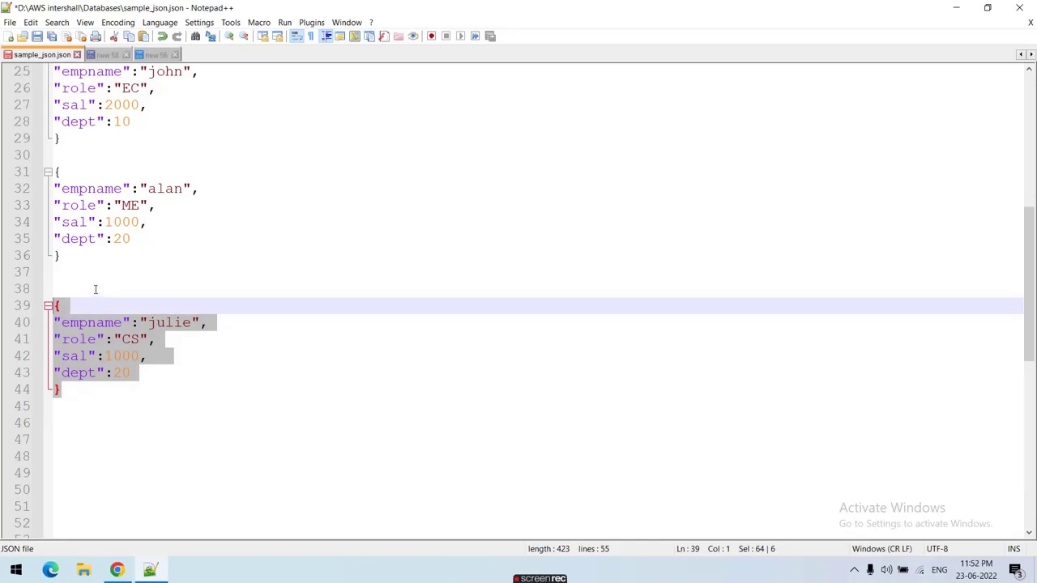
click(118, 570)
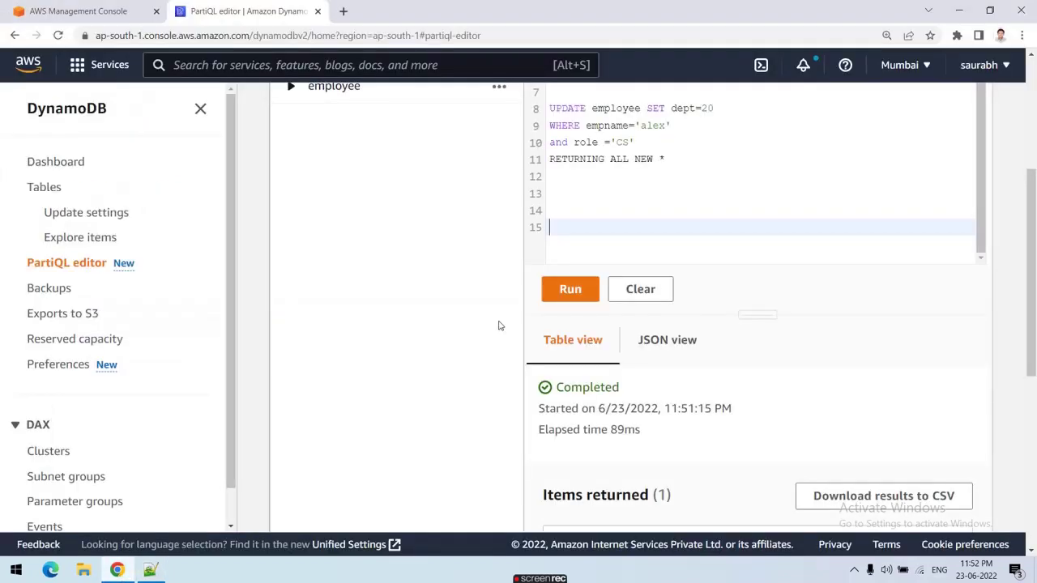
key(BackSpace)
text({ "empname":"julie", "role":"CS", "sal":1000, "dept":10 })
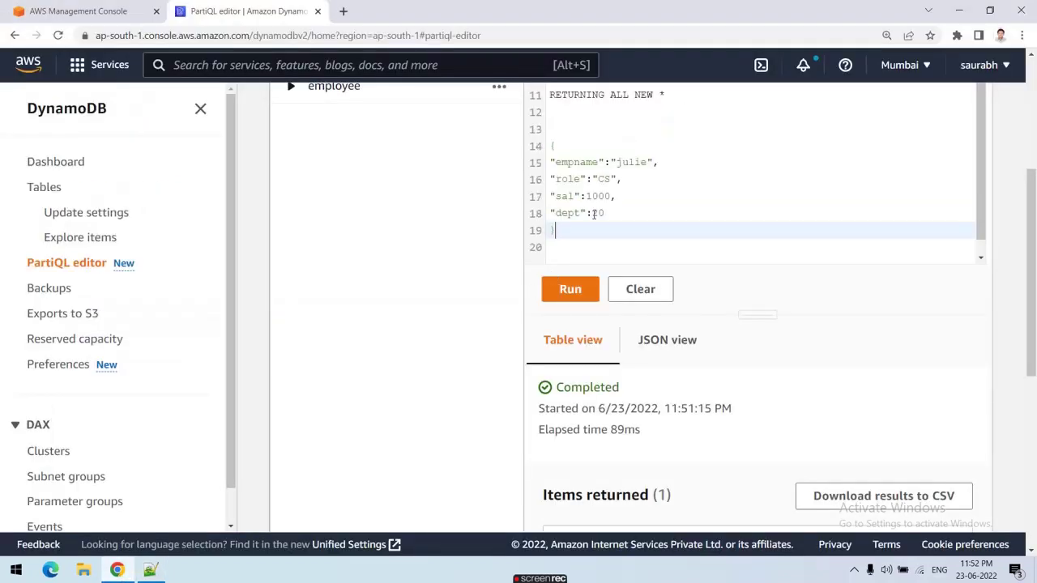
Copy INSERT INTO employee VALUE from the new 58 notes in Notepad++ and place it directly before the pasted record's opening brace
scroll(596, 247, up, 1)
scroll(595, 247, down, 2)
click(149, 571)
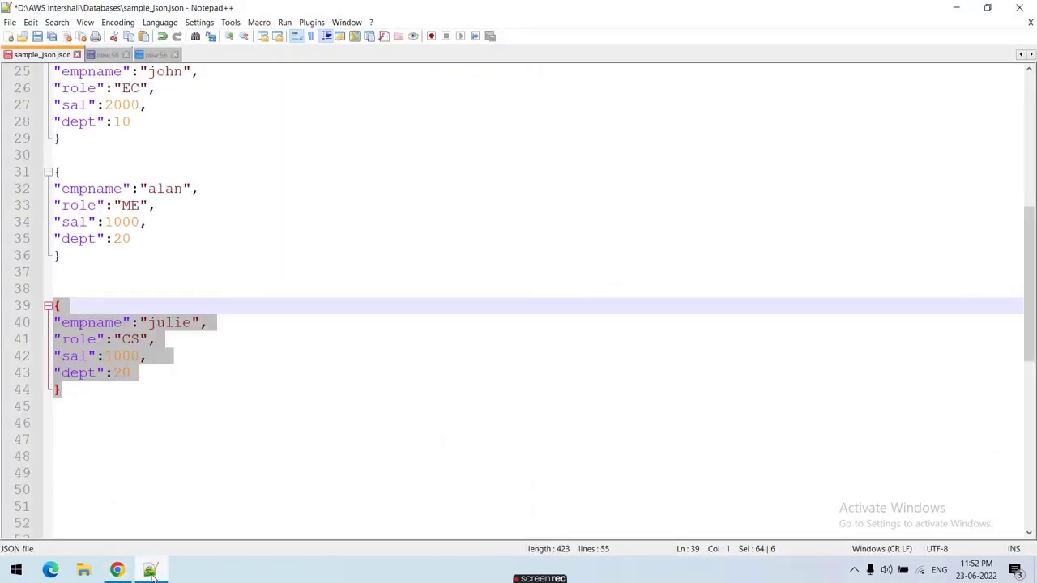
click(159, 56)
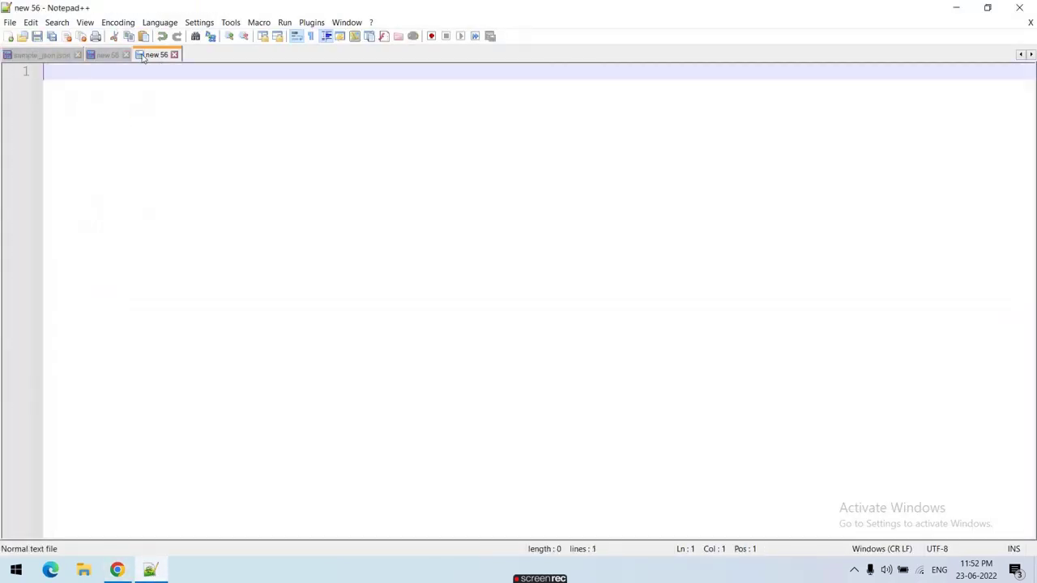
click(110, 58)
click(133, 251)
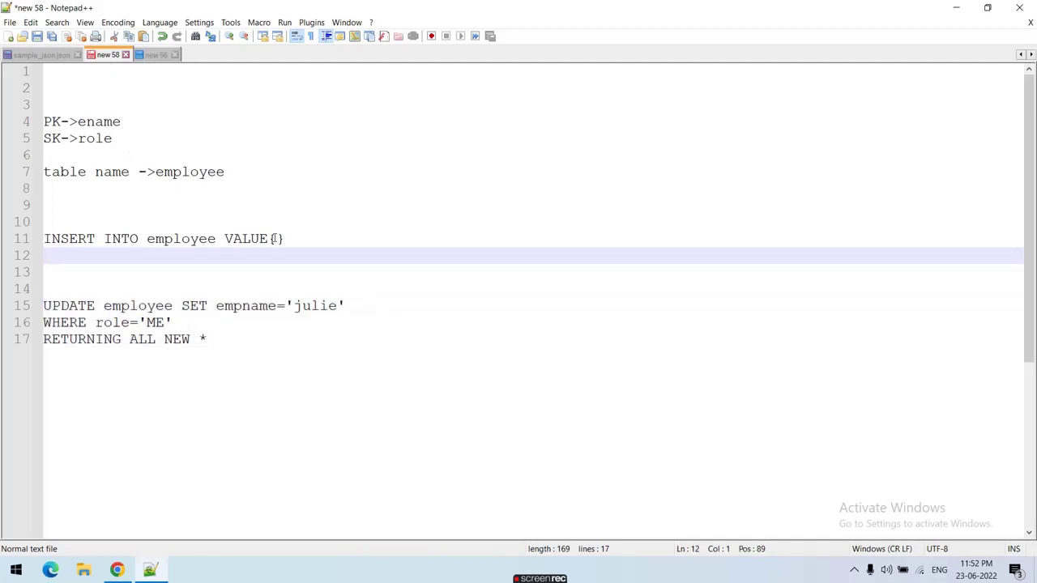
drag(269, 239, 32, 238)
key(ctrl+c)
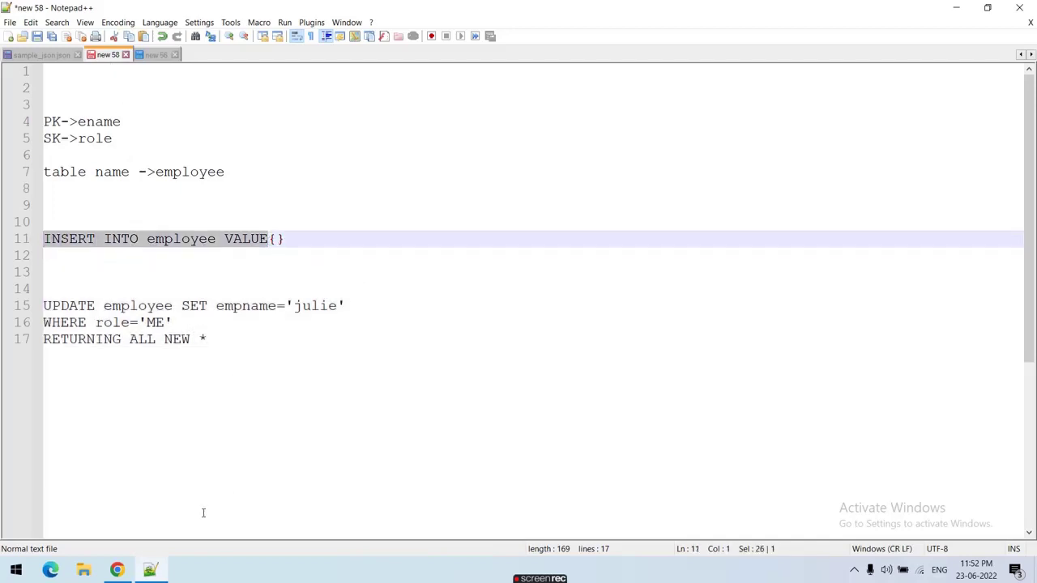
click(117, 571)
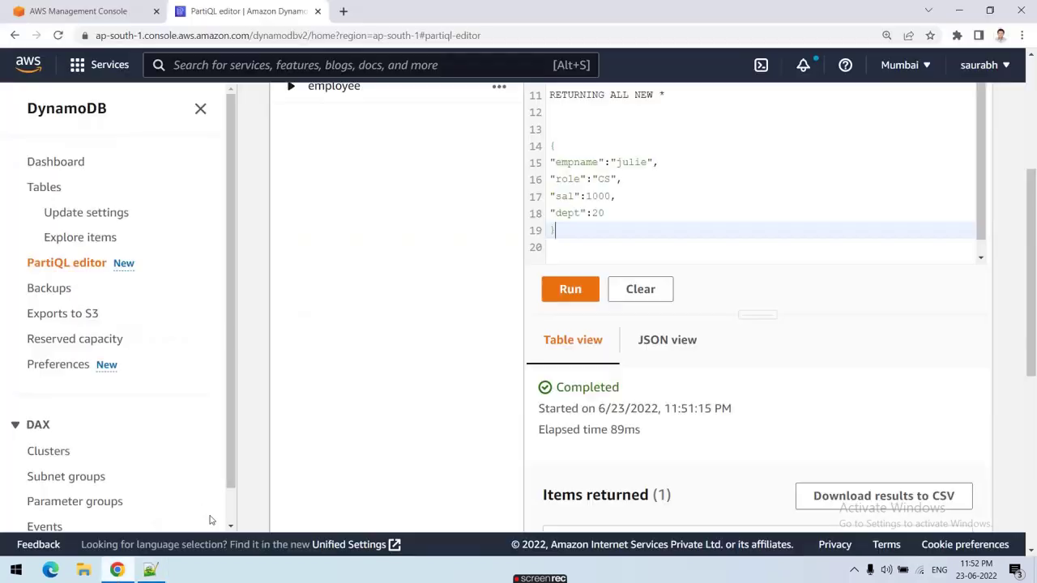
click(551, 147)
key(ctrl+v)
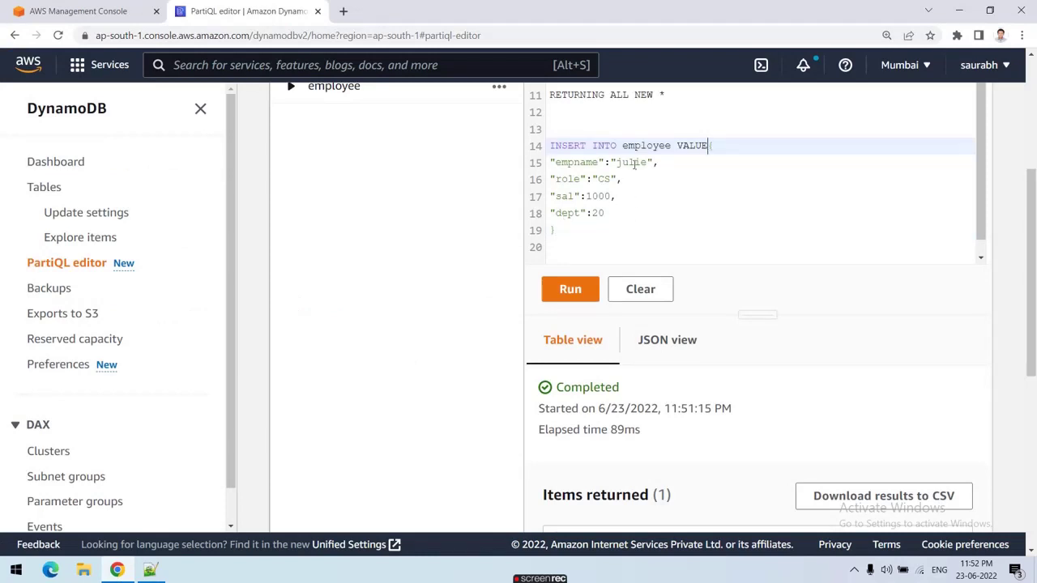
Try to run only the INSERT statement with its double-quoted keys and values
scroll(597, 227, up, 1)
scroll(590, 216, down, 2)
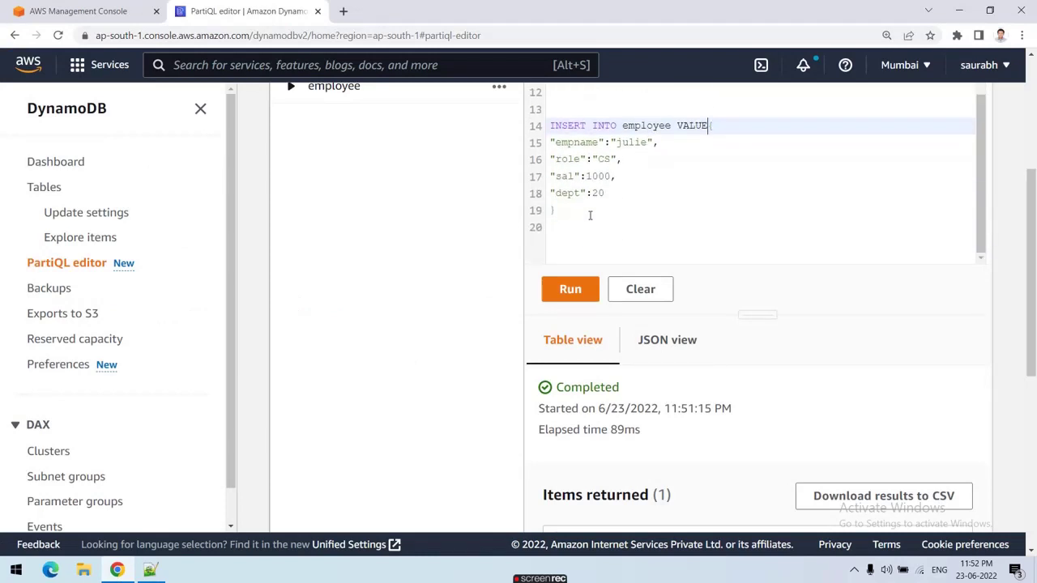
drag(589, 215, 547, 125)
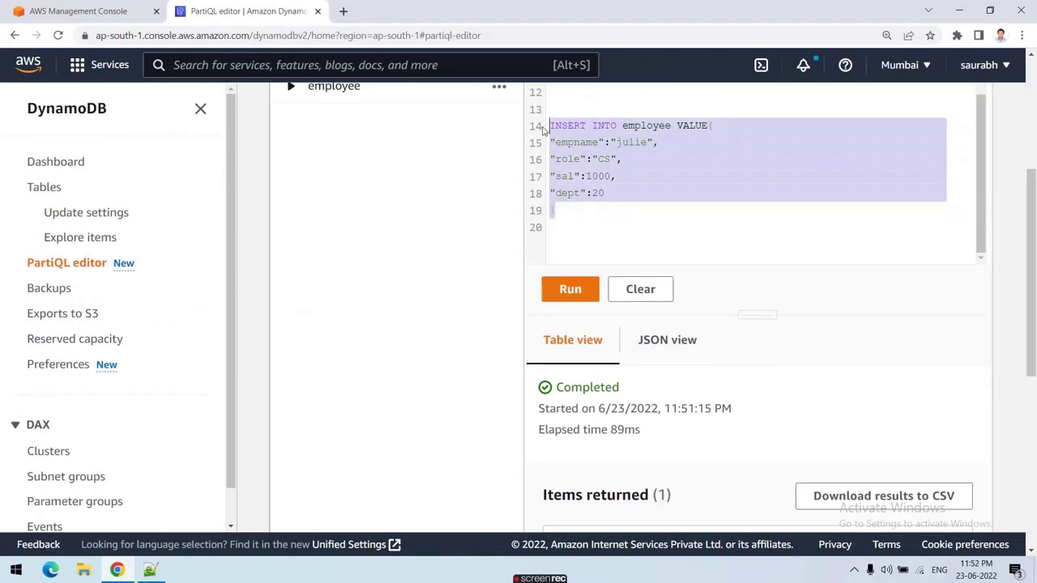
click(572, 297)
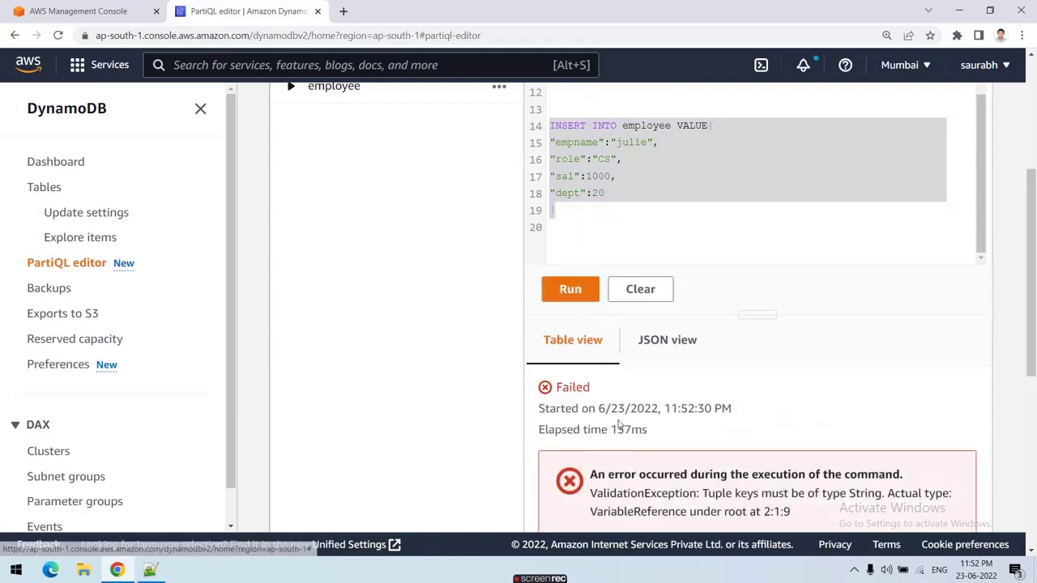
scroll(1011, 247, up, 1)
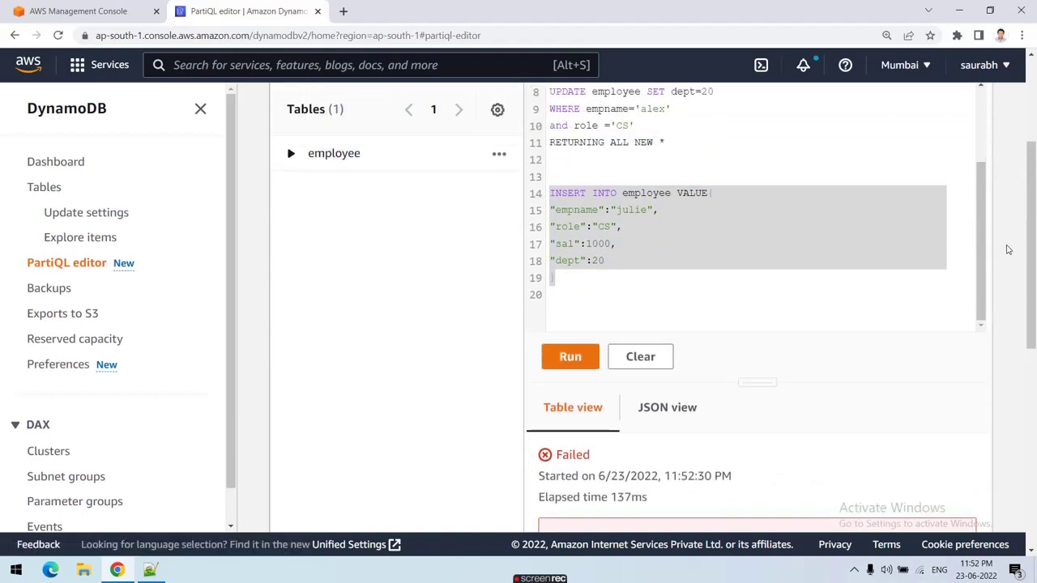
Replace the double quotes around the empname key and its value in the INSERT statement with single quotes
click(592, 227)
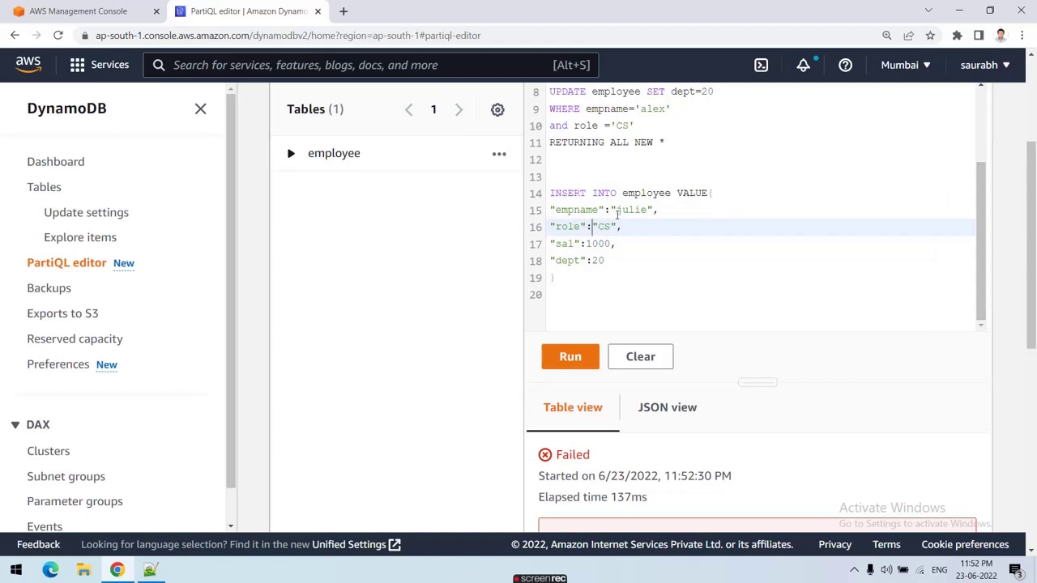
click(556, 209)
key(BackSpace)
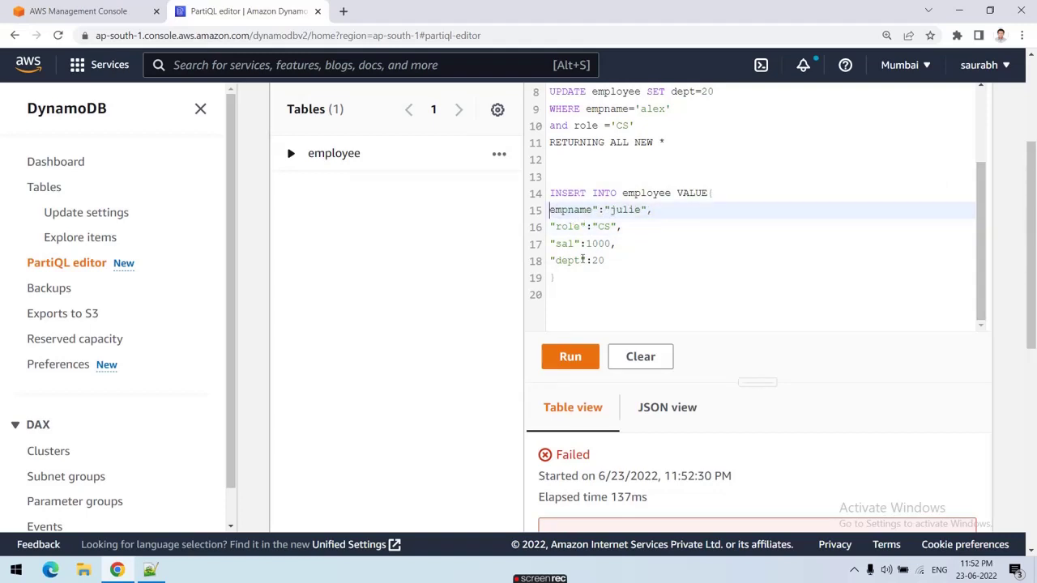
text(')
key(Right)
key(Right)
key(Right)
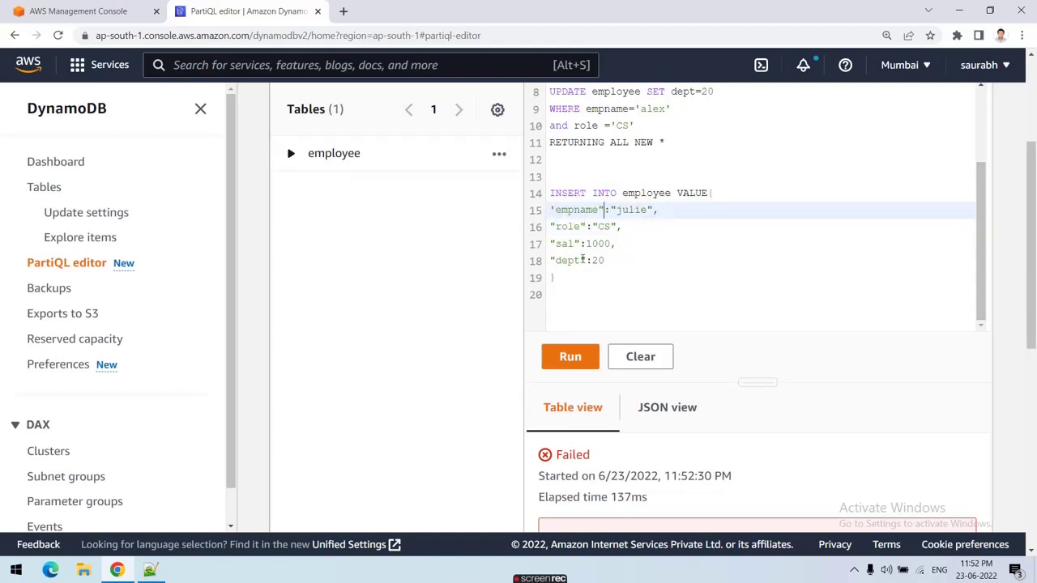
key(BackSpace)
text(')
text(0)
key(BackSpace)
key(Right)
key(Right)
key(BackSpace)
text(')
key(Right)
key(Right)
key(Right)
key(BackSpace)
text(')
key(Down)
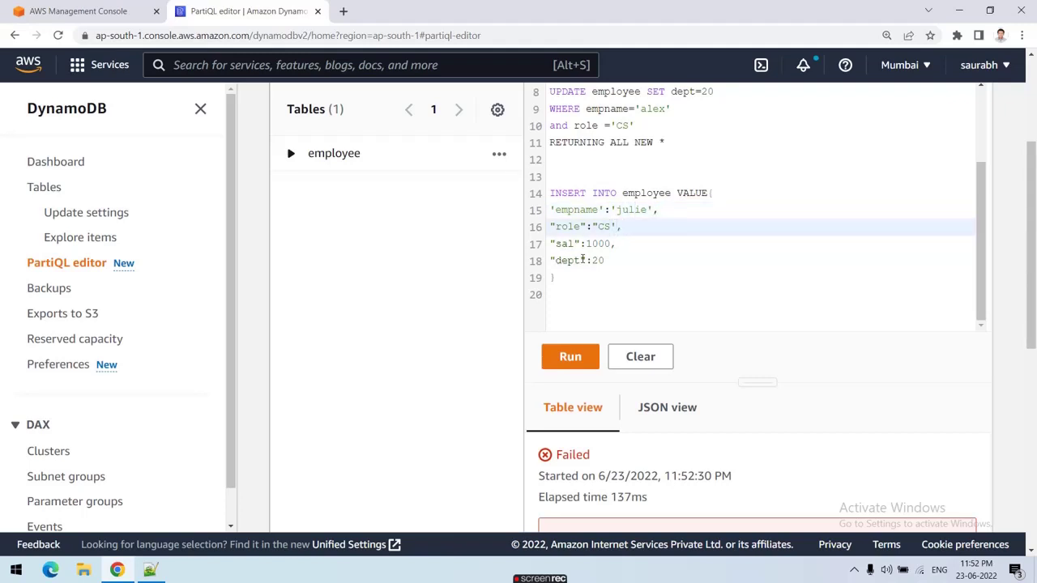
Change the quotes around the role key and its CS value in the INSERT statement to single quotes
key(BackSpace)
text(')
key(Left)
key(Left)
key(Left)
key(BackSpace)
text(')
key(Down)
key(Down)
key(Up)
key(Up)
key(Left)
key(BackSpace)
text(')
key(Left)
key(Left)
key(Left)
key(Left)
key(Left)
key(BackSpace)
text(')
key(Down)
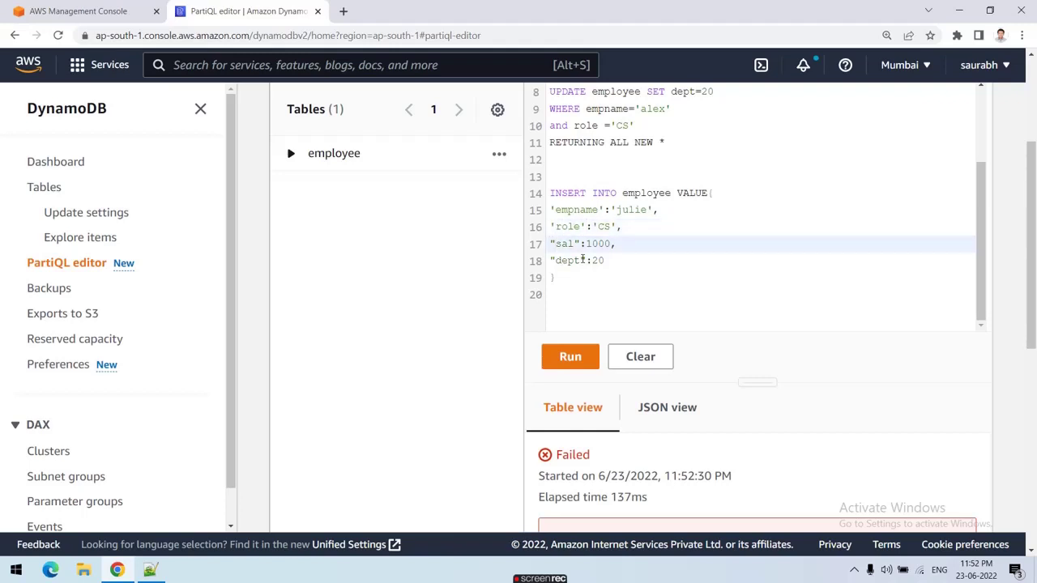
Change the double quotes around the sal and dept keys in the INSERT statement to single quotes
key(BackSpace)
text(')
key(Right)
key(Right)
key(Right)
key(BackSpace)
text(')
key(Down)
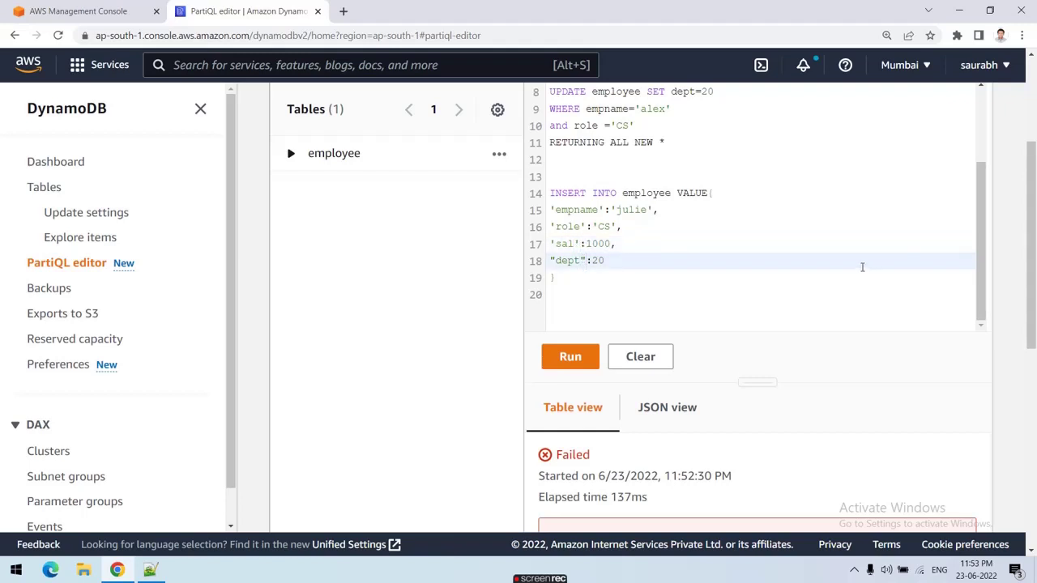
key(BackSpace)
text(')
key(Left)
key(Left)
key(Left)
key(Left)
key(BackSpace)
text(')
Run only the single-quoted INSERT INTO employee statement and check its execution result
drag(579, 294, 550, 195)
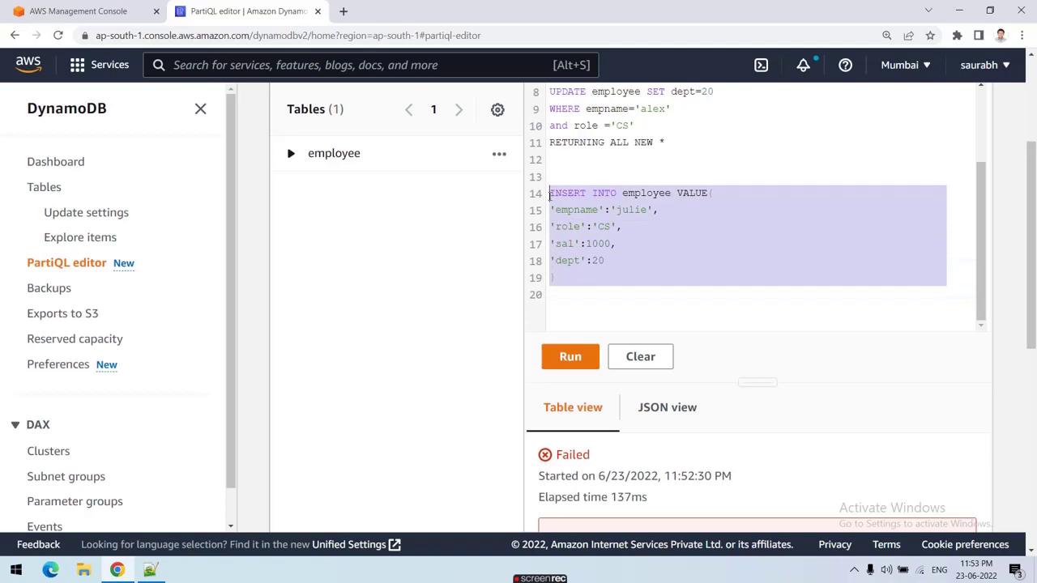
click(572, 358)
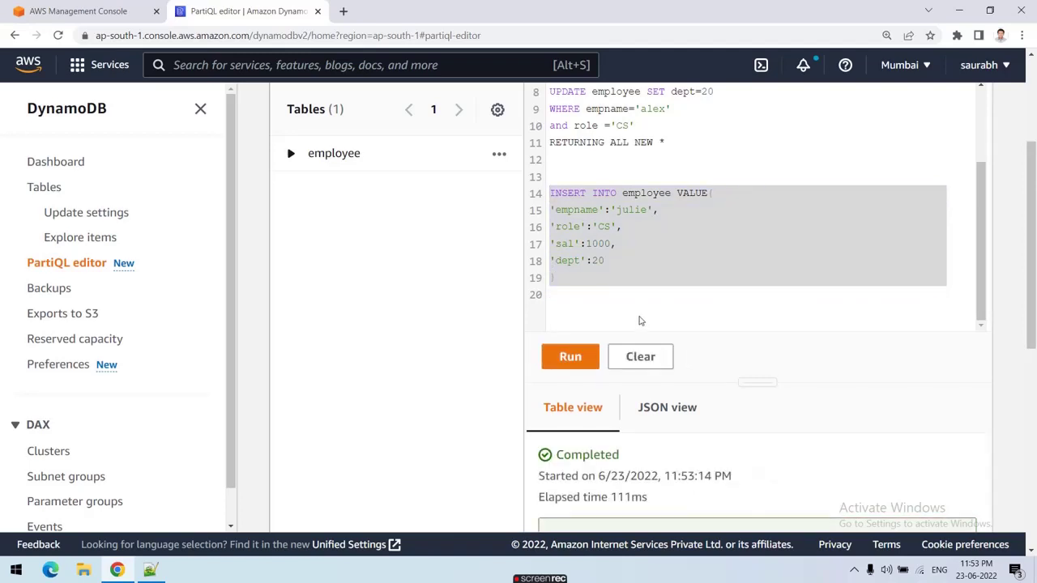
scroll(629, 315, down, 2)
scroll(628, 346, down, 3)
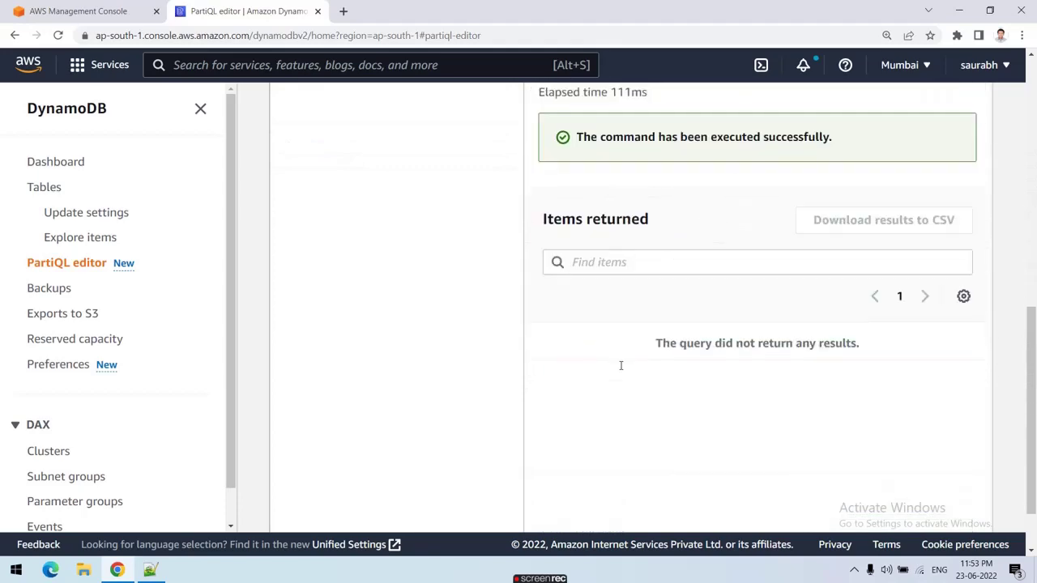
scroll(621, 364, up, 8)
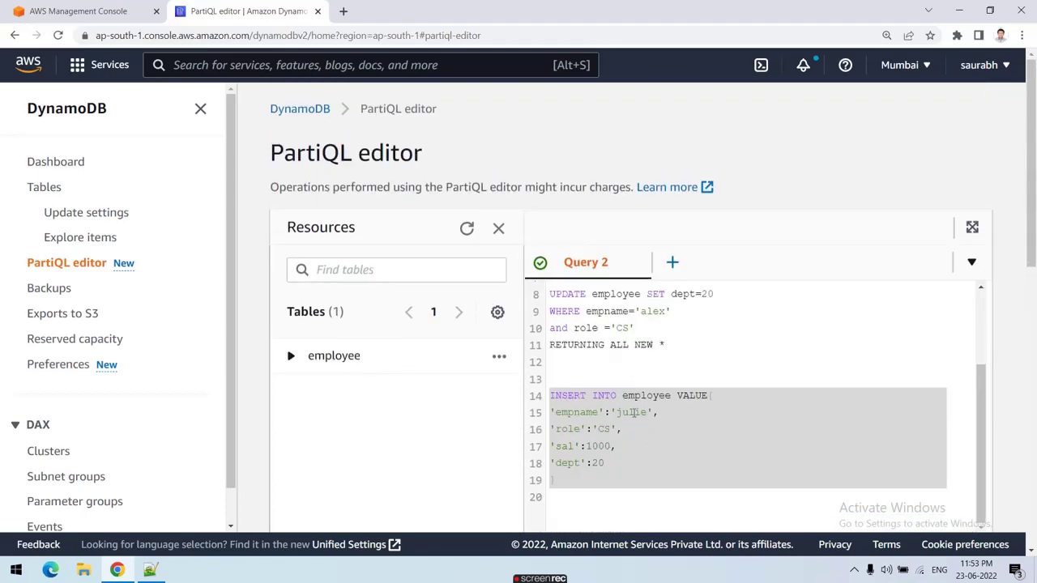
Run only SELECT * FROM "employee" and compare the newly inserted row with the INSERT statement
click(634, 413)
scroll(656, 377, up, 3)
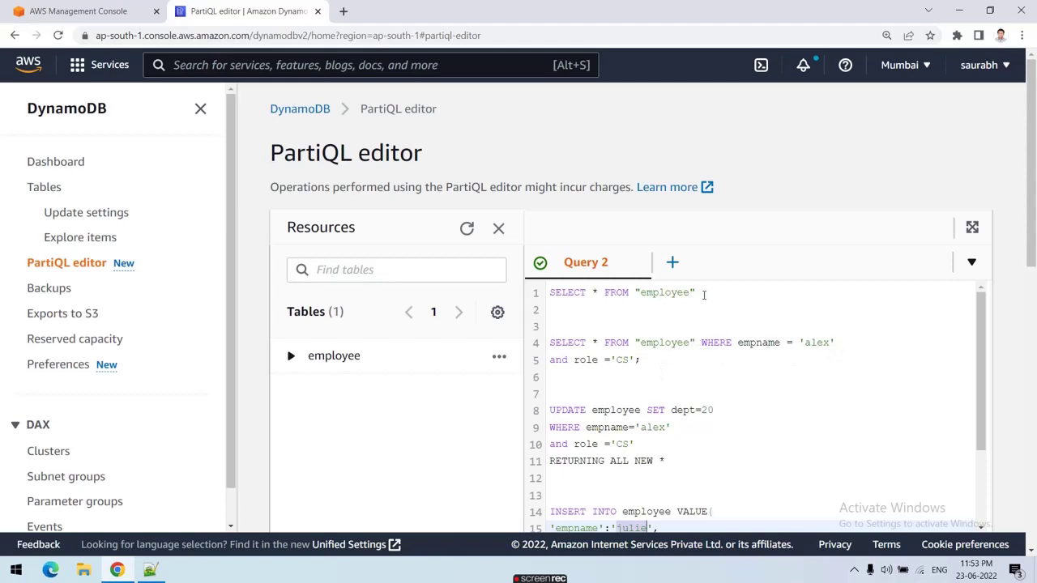
drag(704, 294, 539, 301)
scroll(603, 324, down, 10)
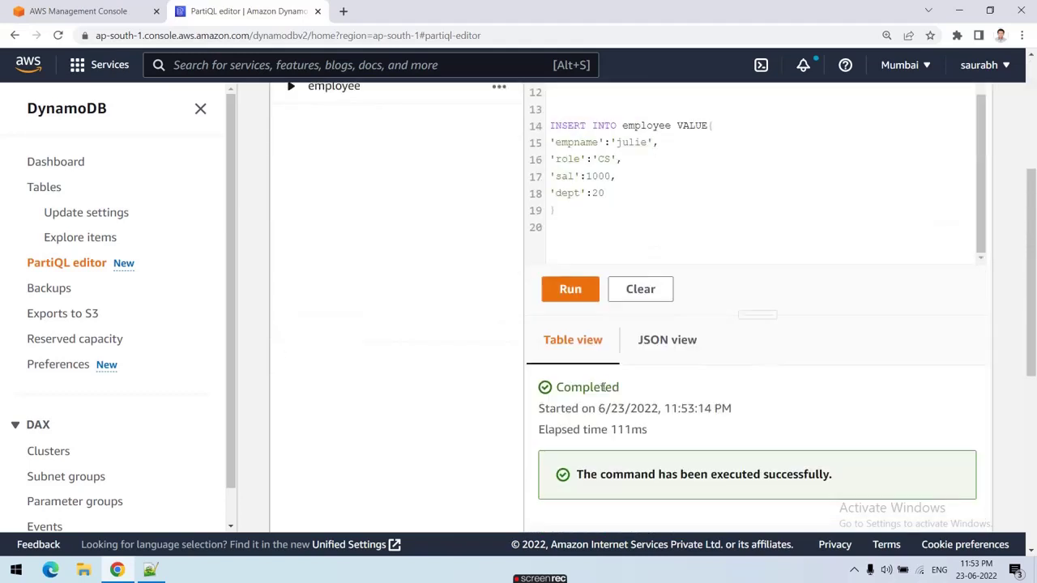
click(585, 292)
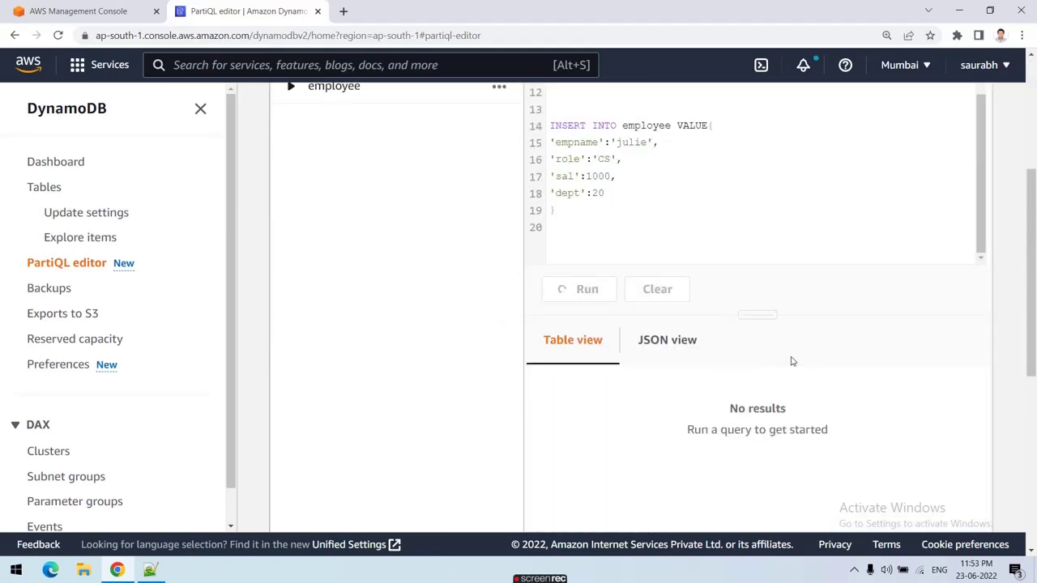
scroll(792, 361, down, 5)
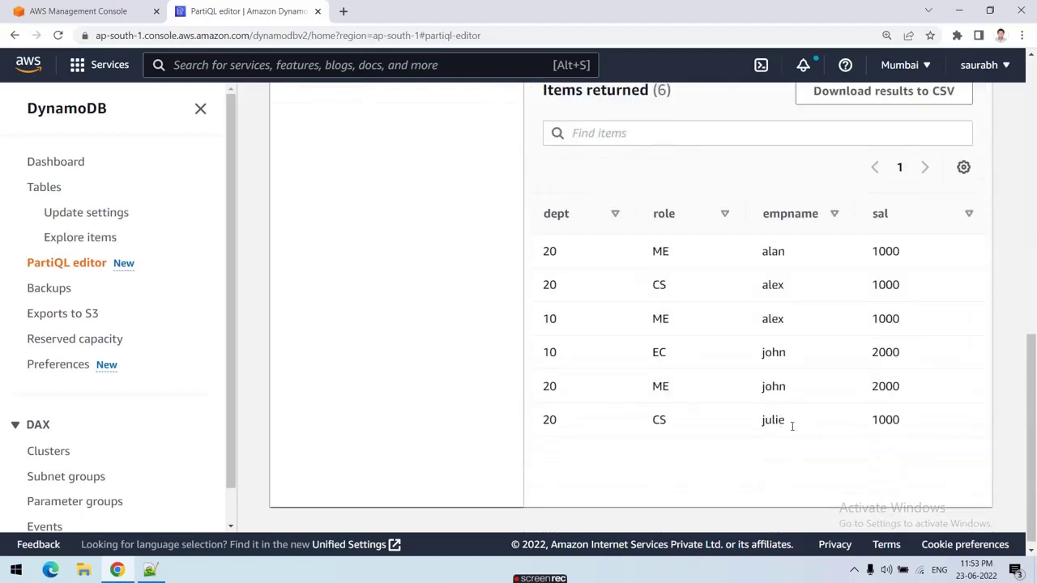
drag(936, 429, 543, 420)
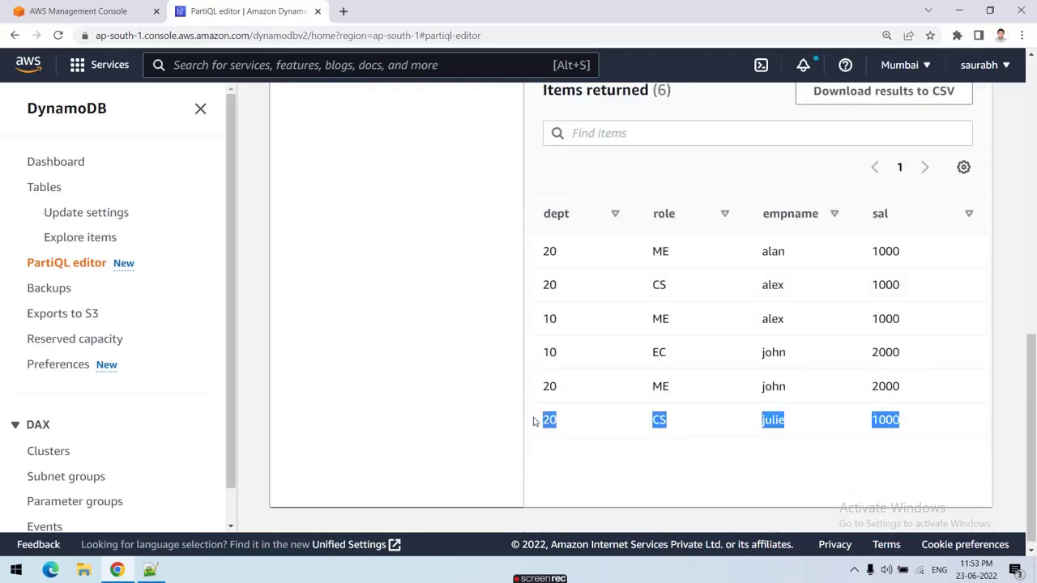
scroll(456, 354, up, 5)
drag(590, 280, 550, 194)
scroll(500, 261, up, 3)
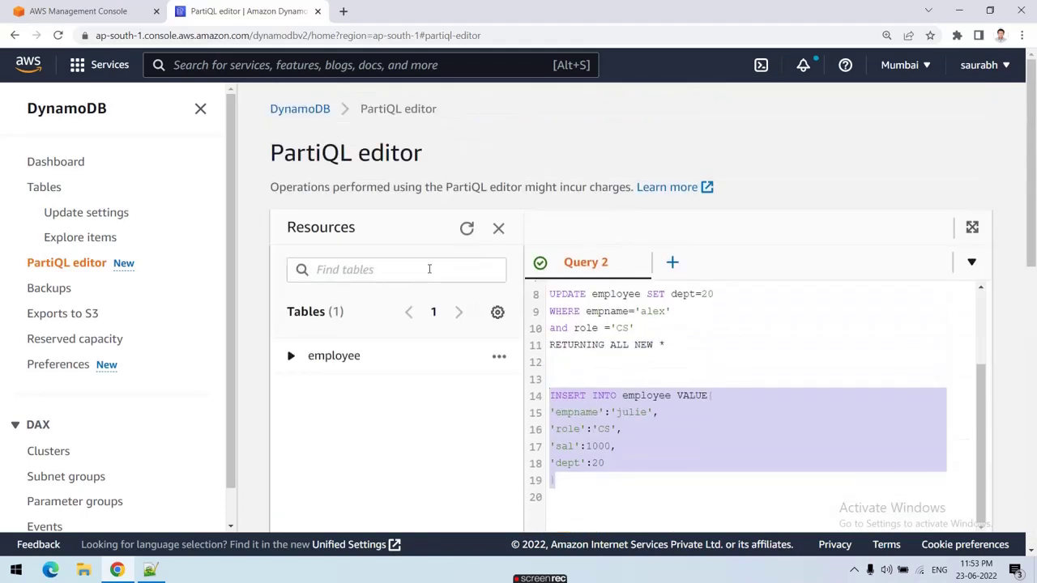
scroll(658, 377, up, 3)
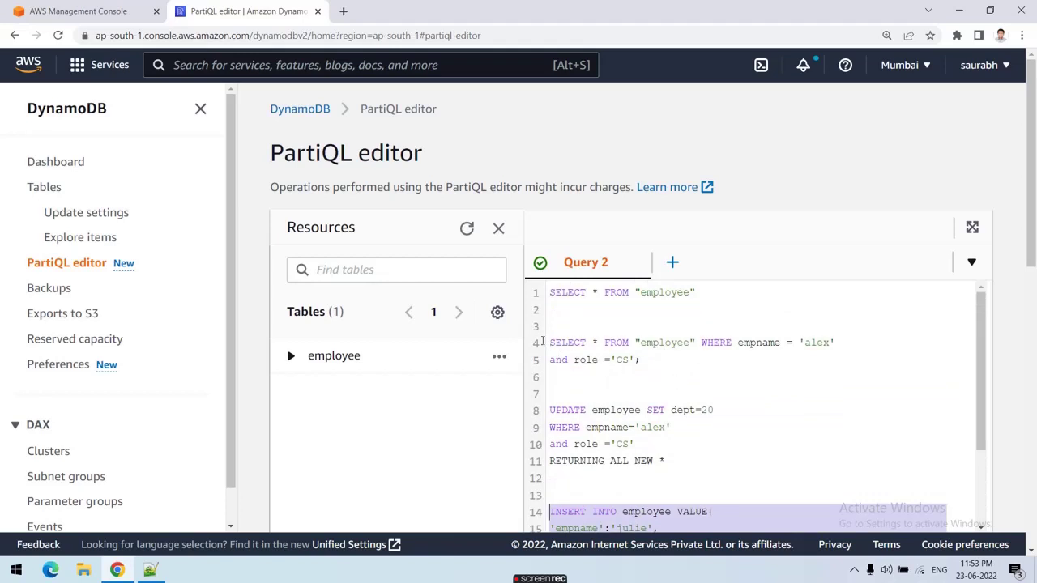
Select the employee table in the item explorer and view its table details
click(78, 240)
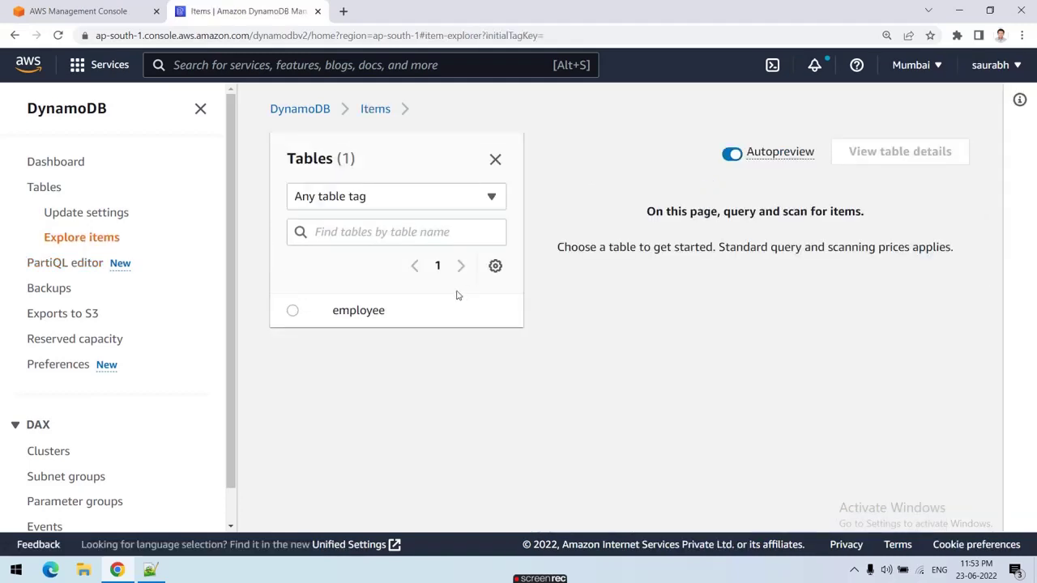
click(294, 311)
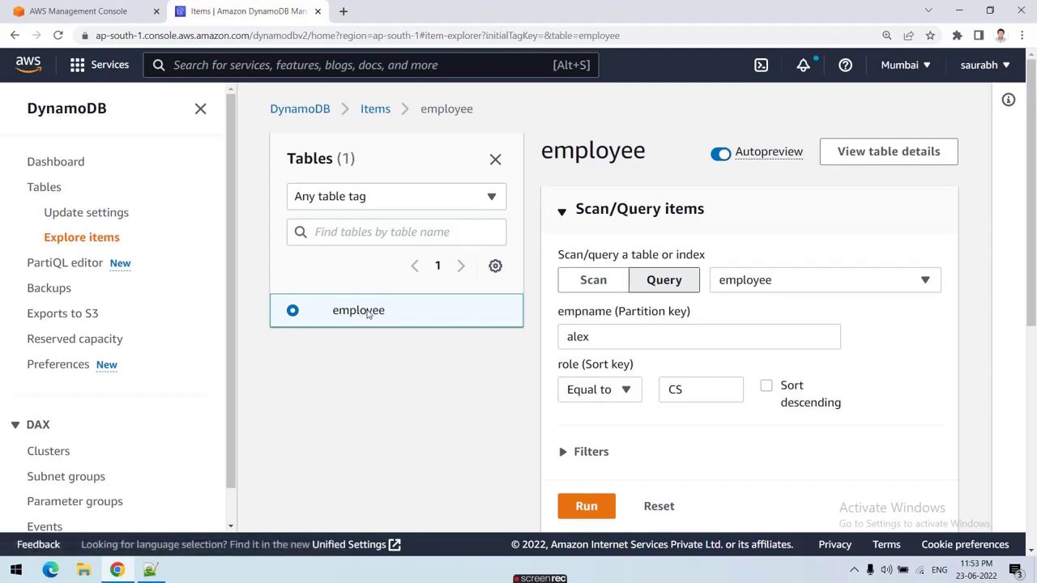
click(906, 158)
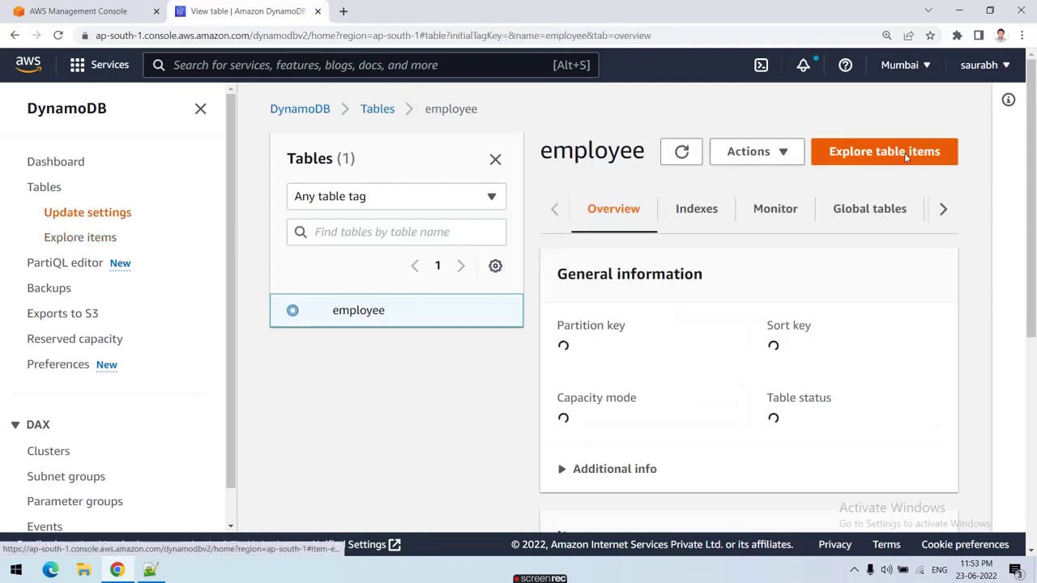
scroll(630, 337, down, 2)
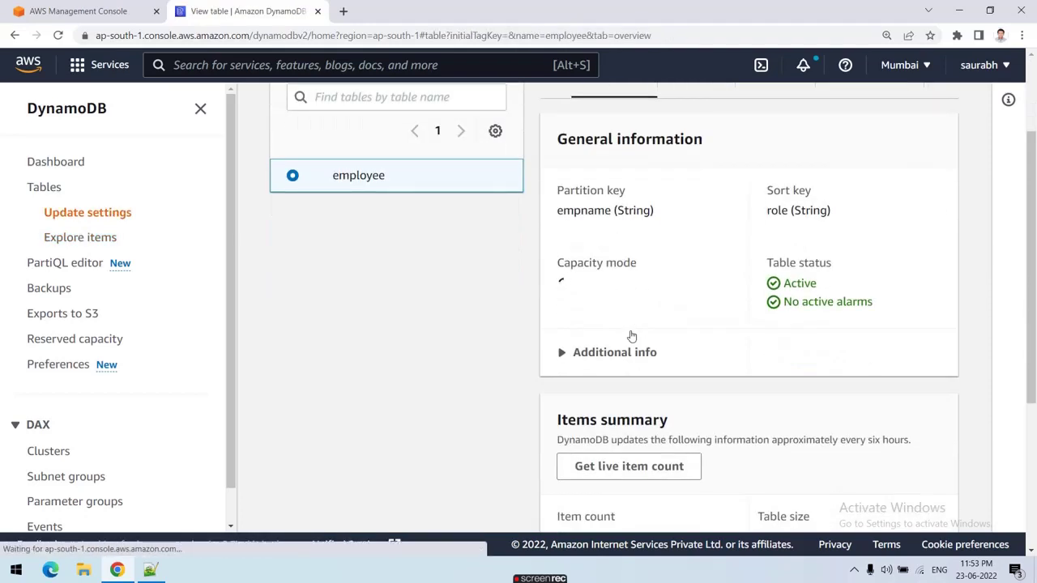
key(ctrl+minus)
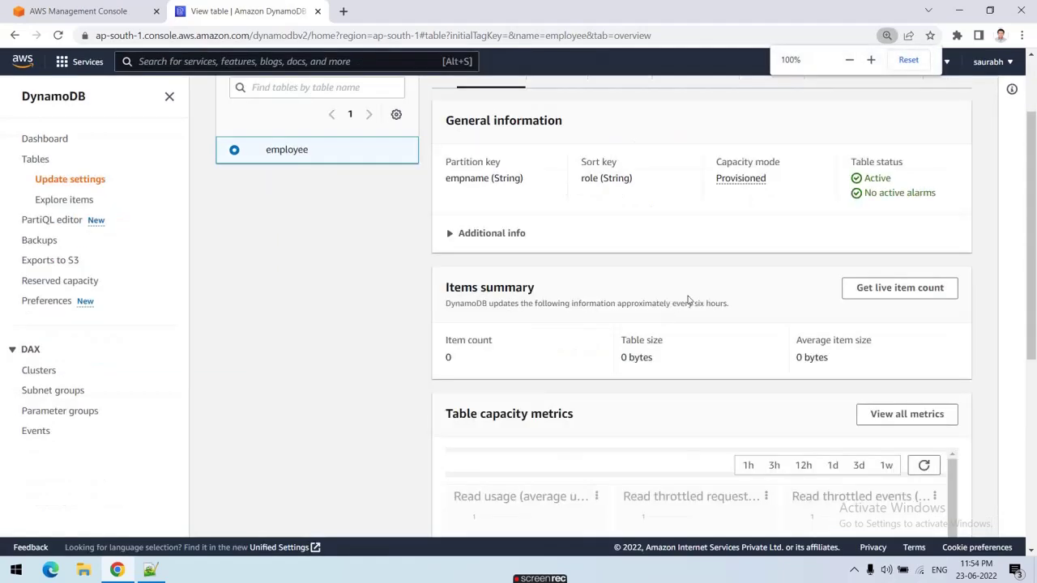
Display the employee table's global secondary indexes and examine the partition key and sort key of dept-empname-index
click(561, 190)
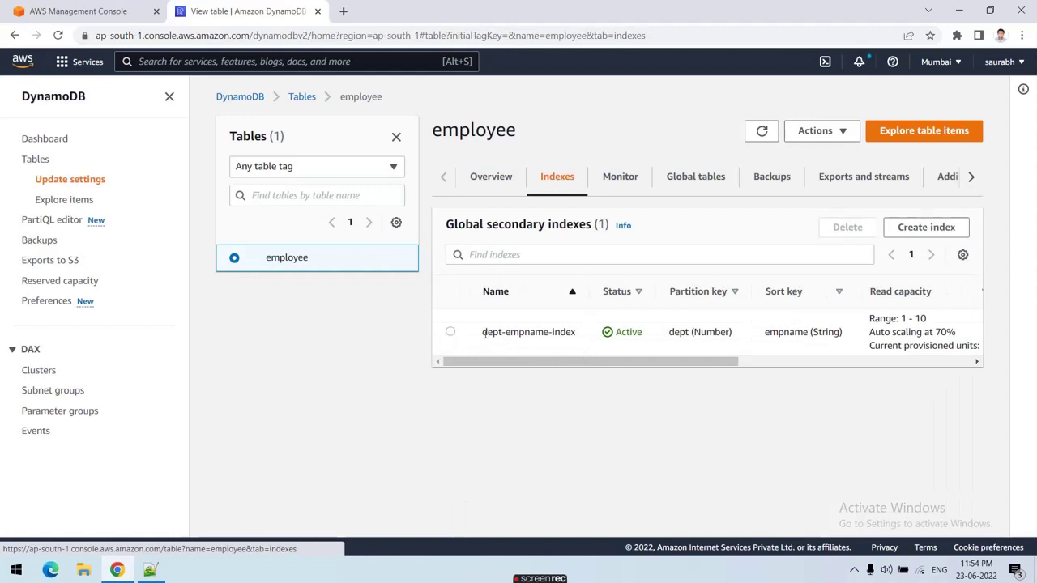
drag(484, 332, 577, 333)
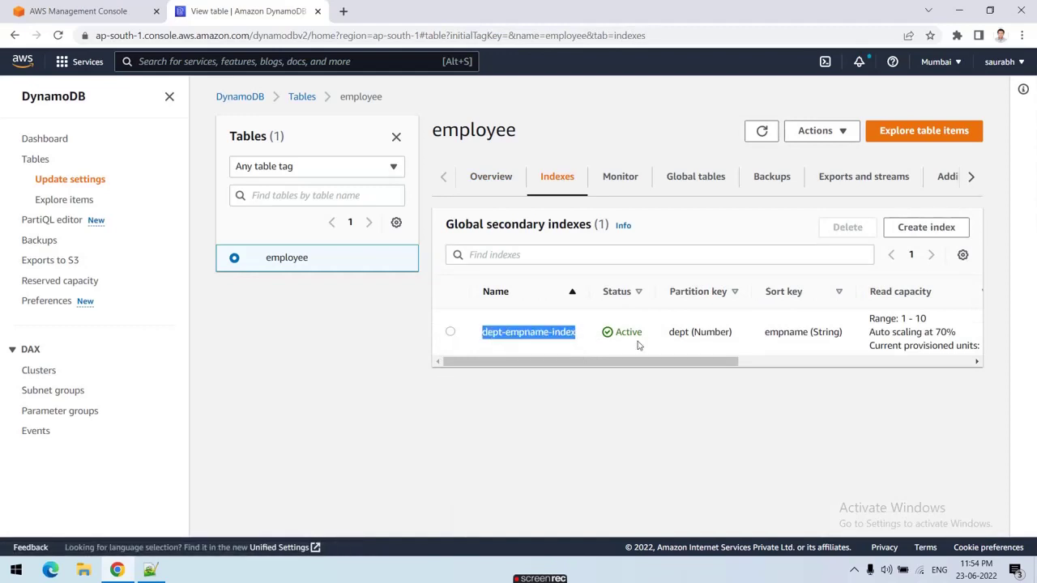
drag(679, 361, 723, 362)
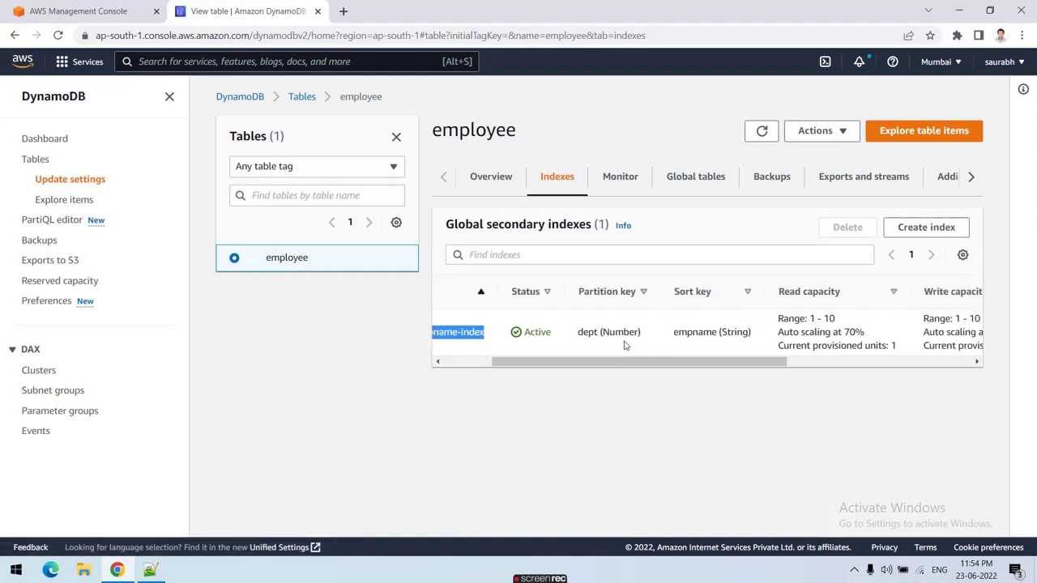
click(592, 339)
drag(581, 334, 736, 332)
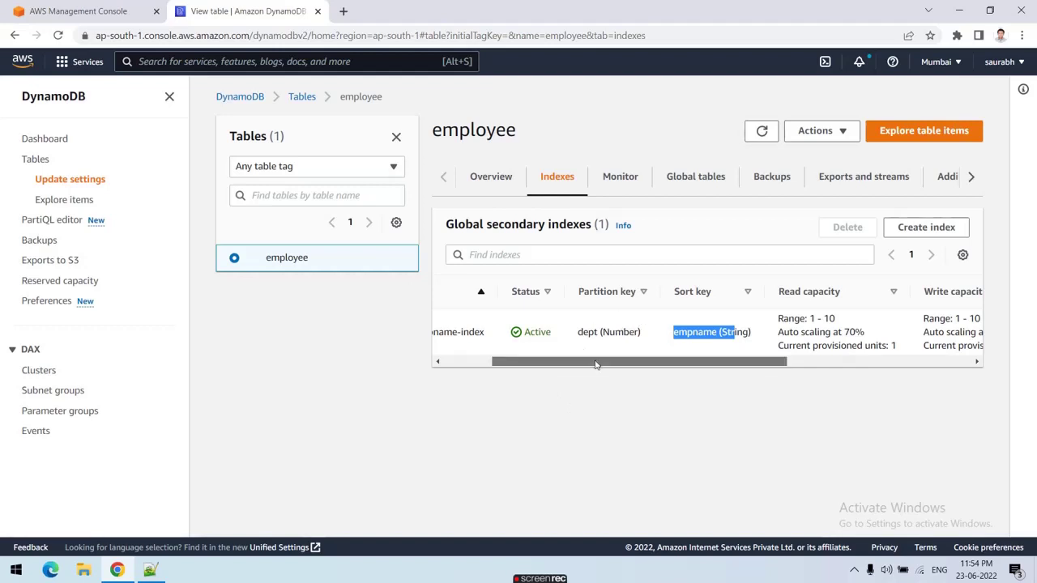
drag(595, 365, 595, 364)
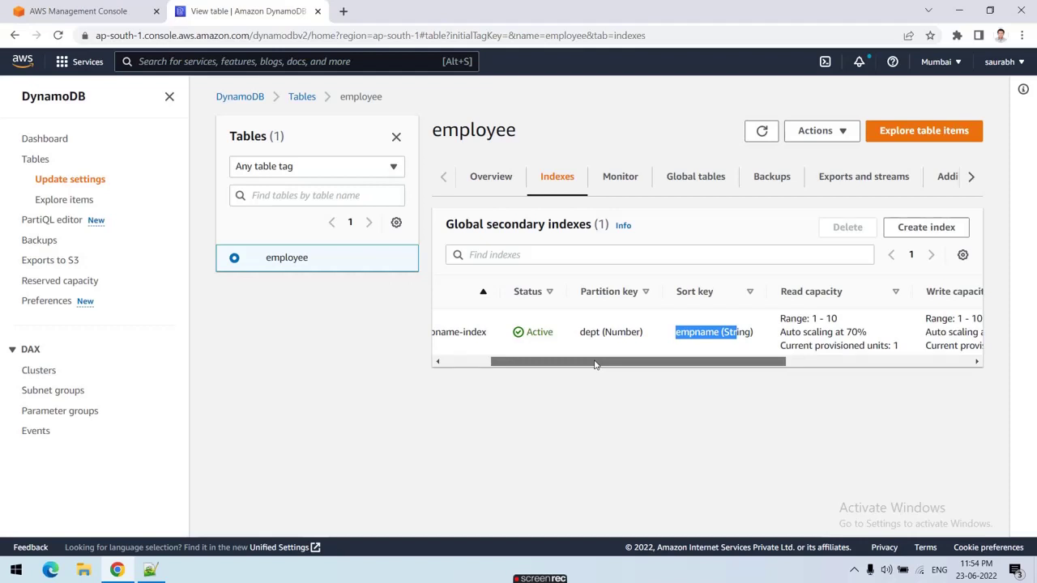
scroll(595, 365, left, 1)
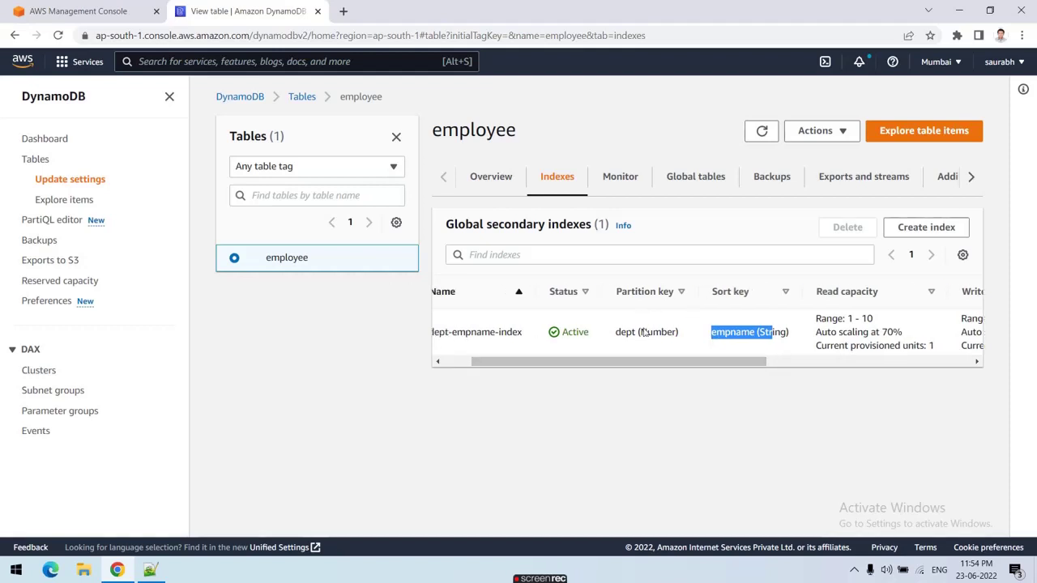
drag(791, 341, 620, 343)
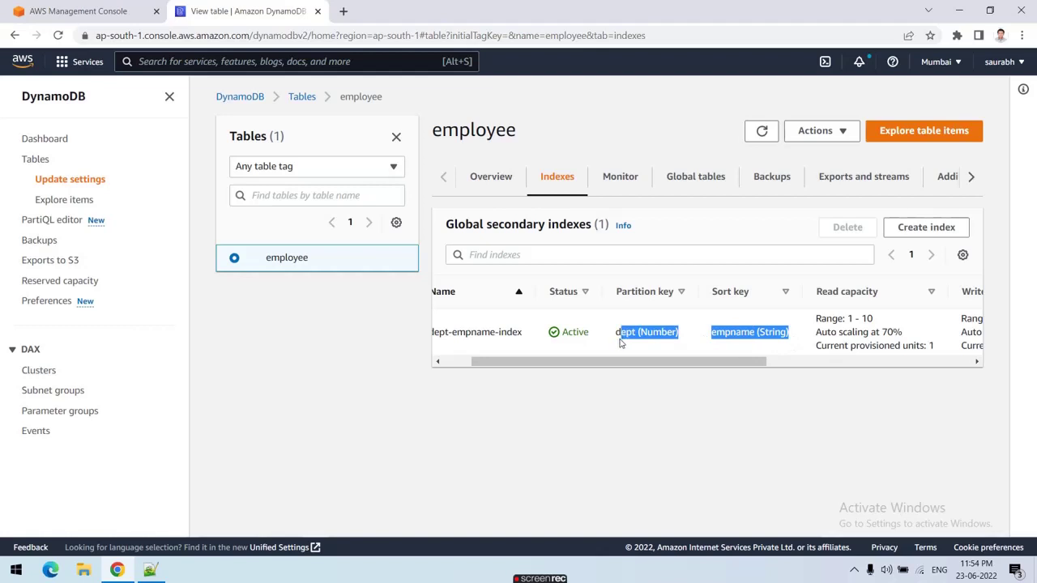
Open the employee table in the item explorer, target the table itself for a query, and examine its partition key and sort key fields
click(933, 139)
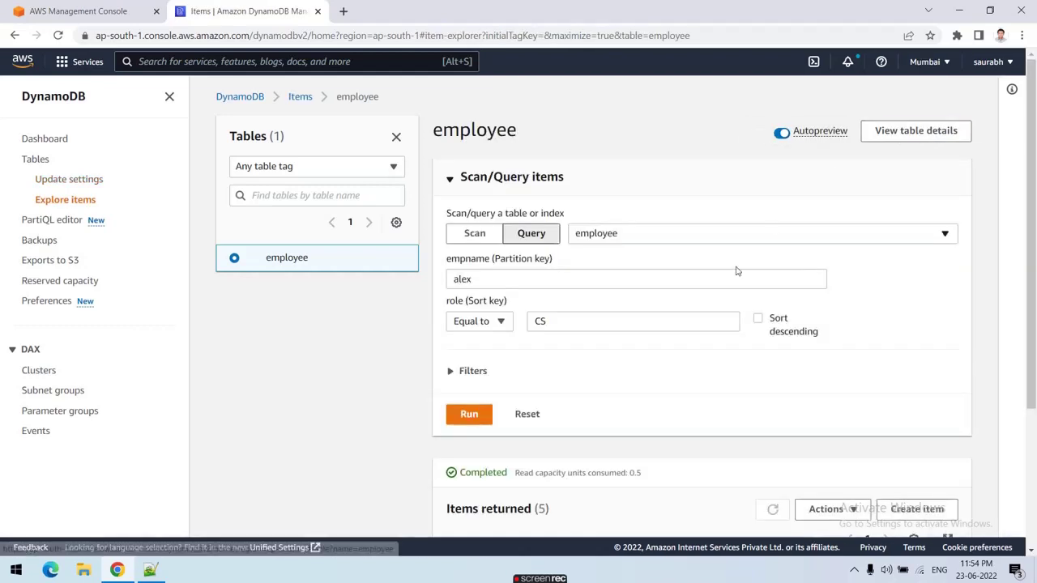
click(604, 235)
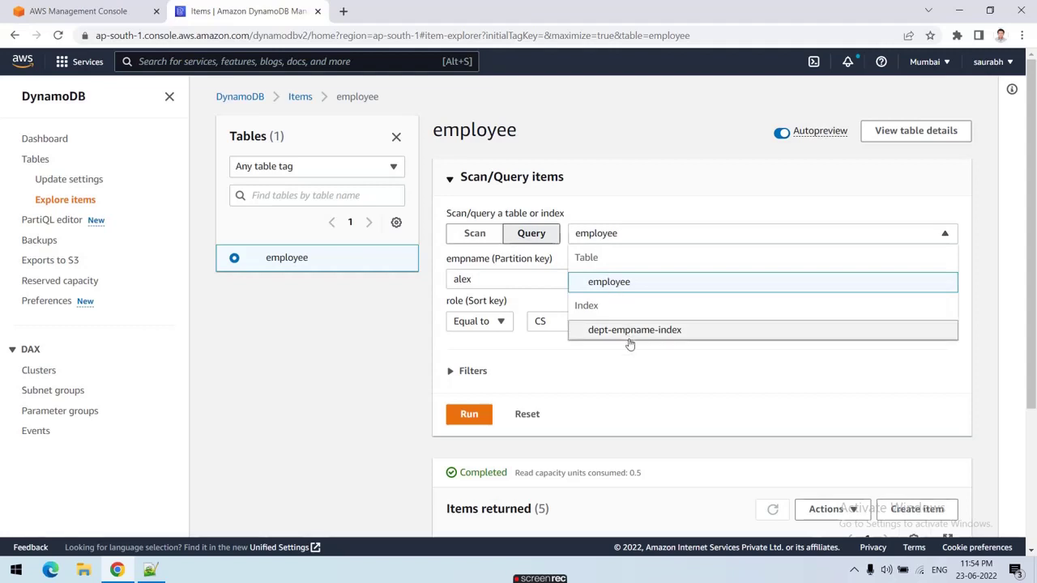
click(620, 285)
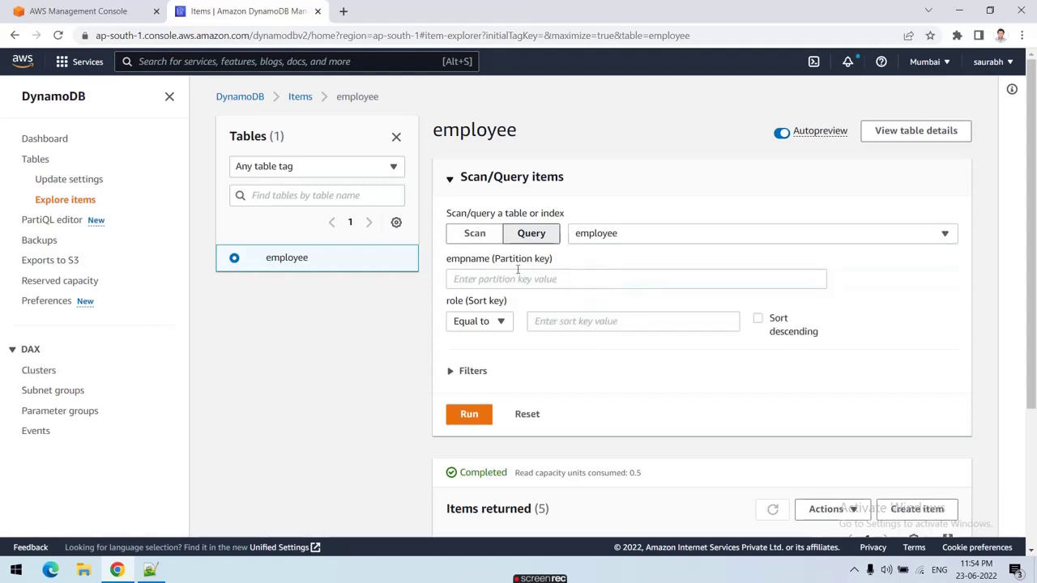
drag(444, 260, 556, 267)
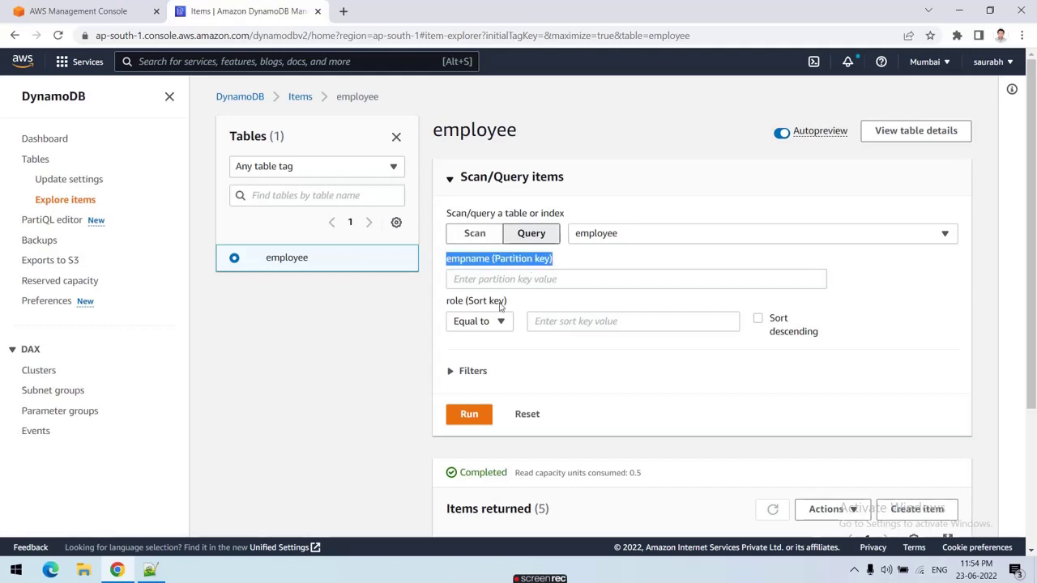
drag(524, 306, 450, 304)
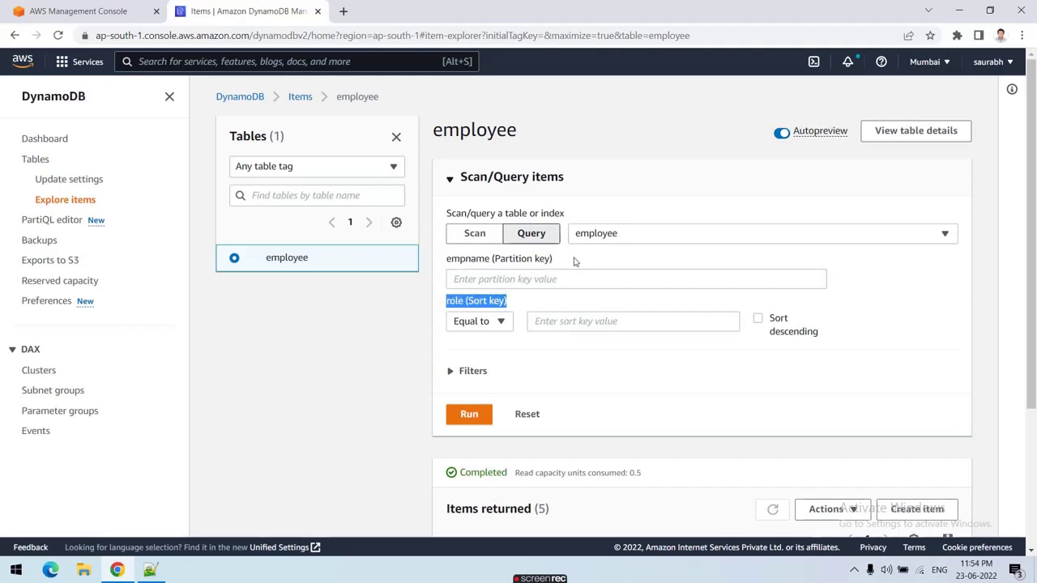
drag(575, 261, 440, 264)
click(520, 302)
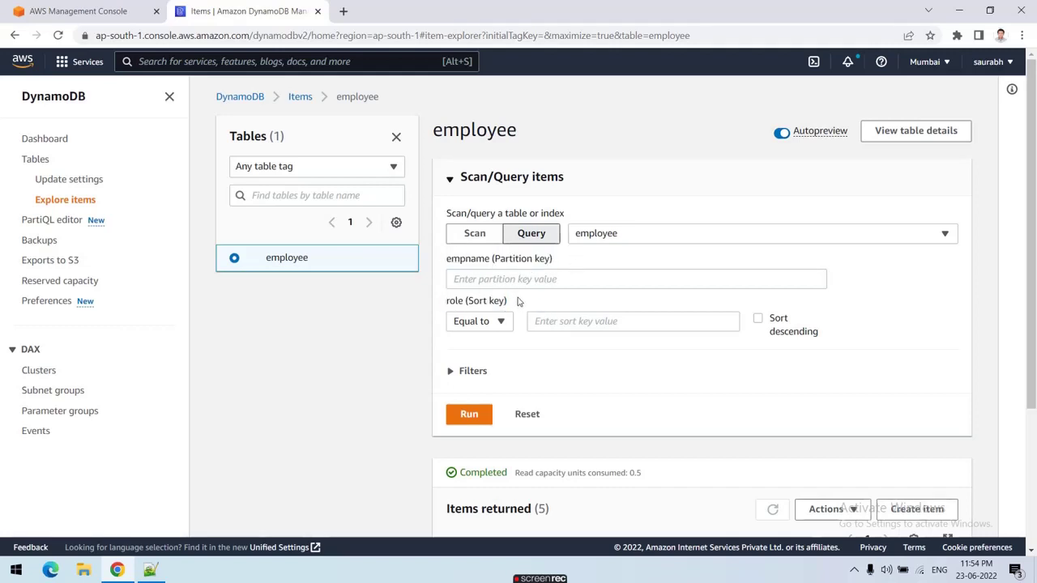
drag(519, 301, 441, 301)
Choose dept-empname-index as the query target and compare its dept partition key and empname sort key
click(620, 241)
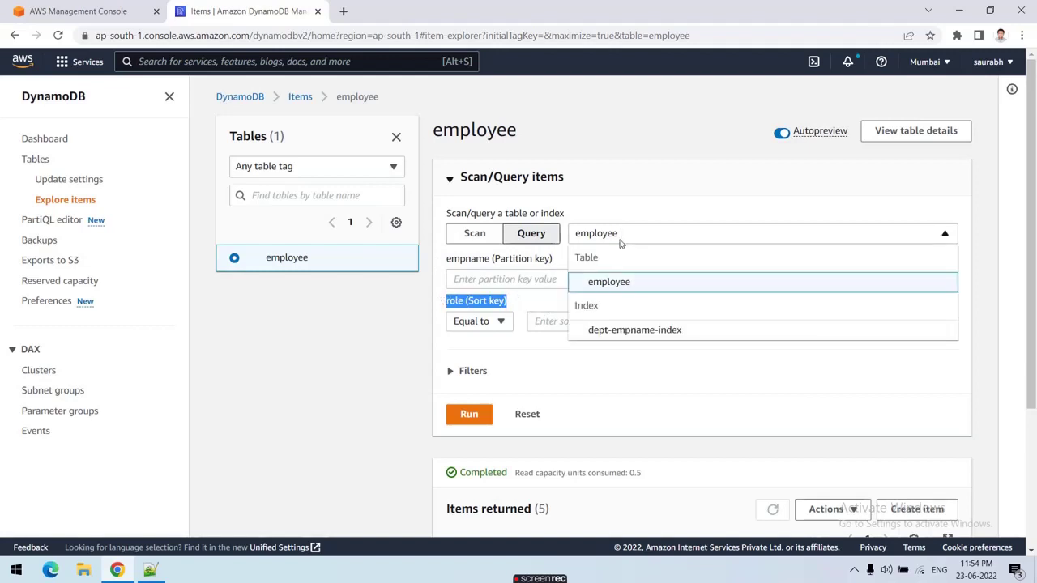
click(655, 332)
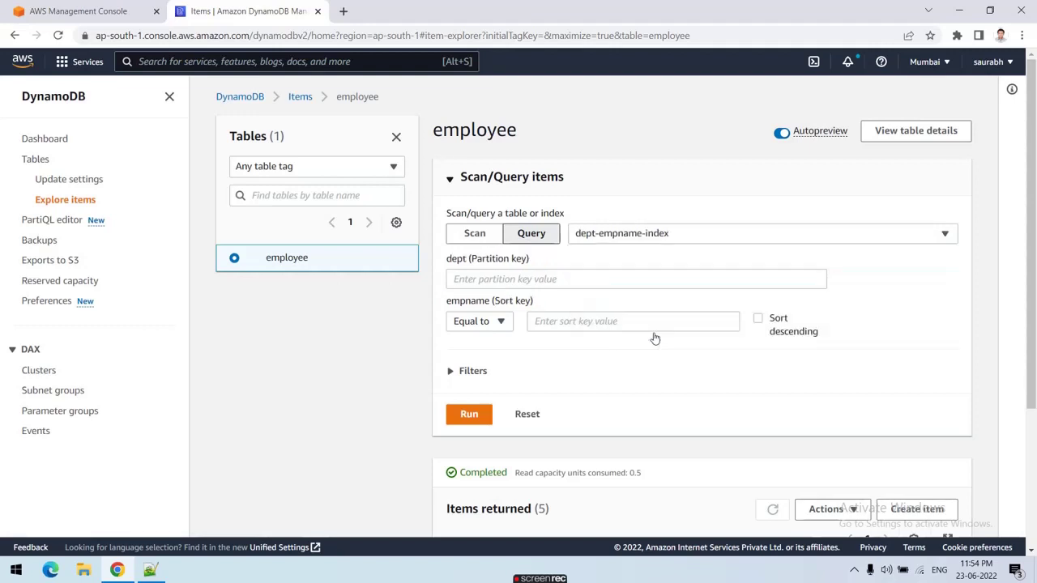
double_click(452, 261)
double_click(467, 301)
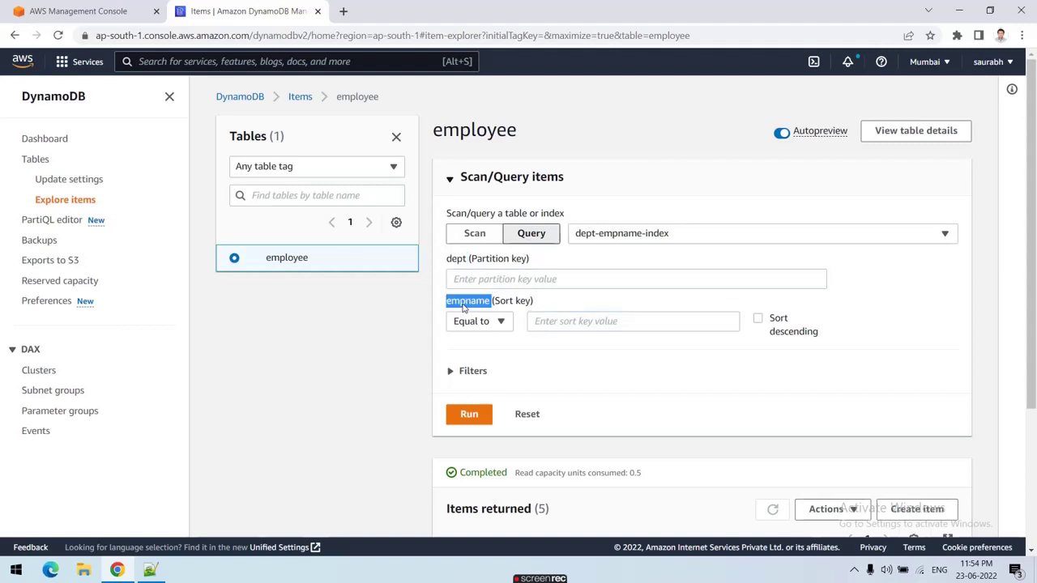
Copy the dept value 10 from sample_json.json in Notepad++ and query dept-empname-index with it as the partition key
scroll(476, 326, down, 1)
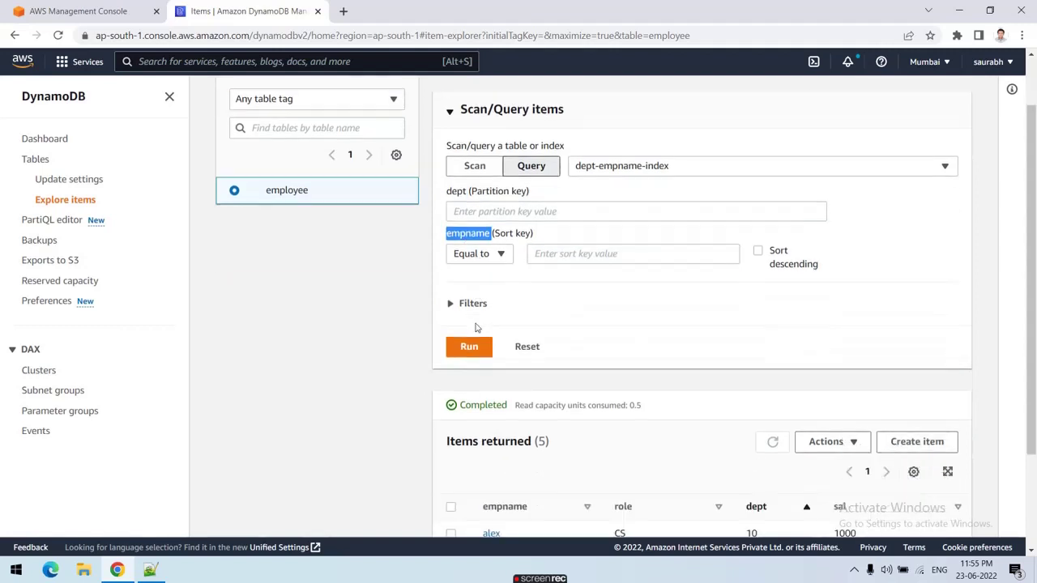
click(148, 571)
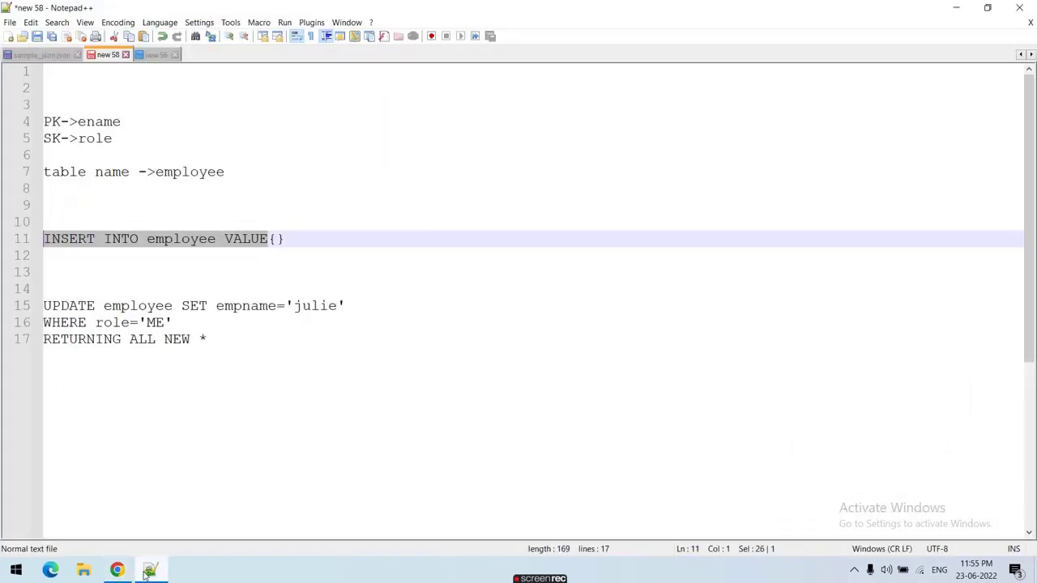
click(34, 55)
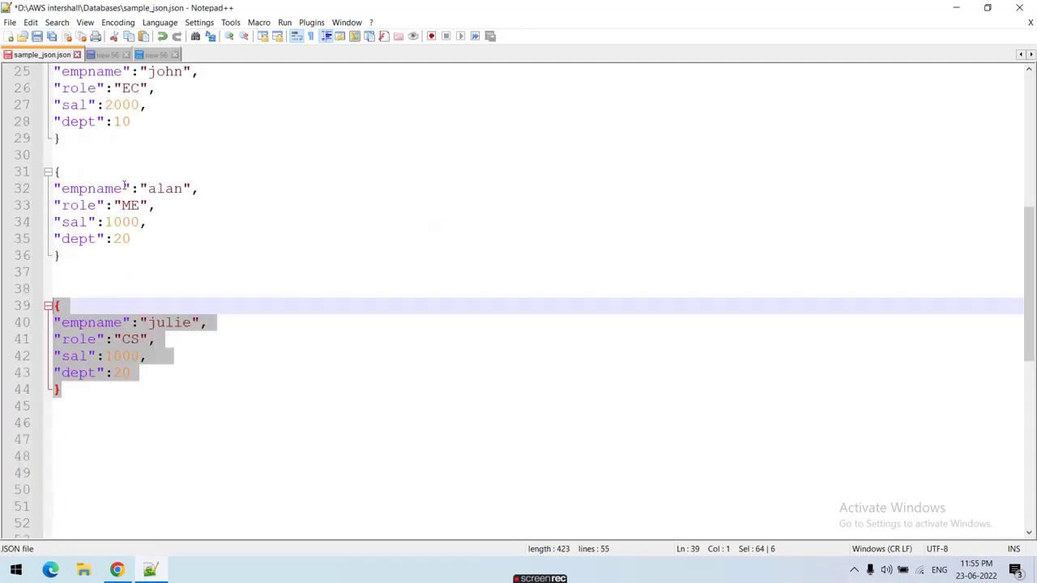
double_click(120, 122)
key(ctrl+c)
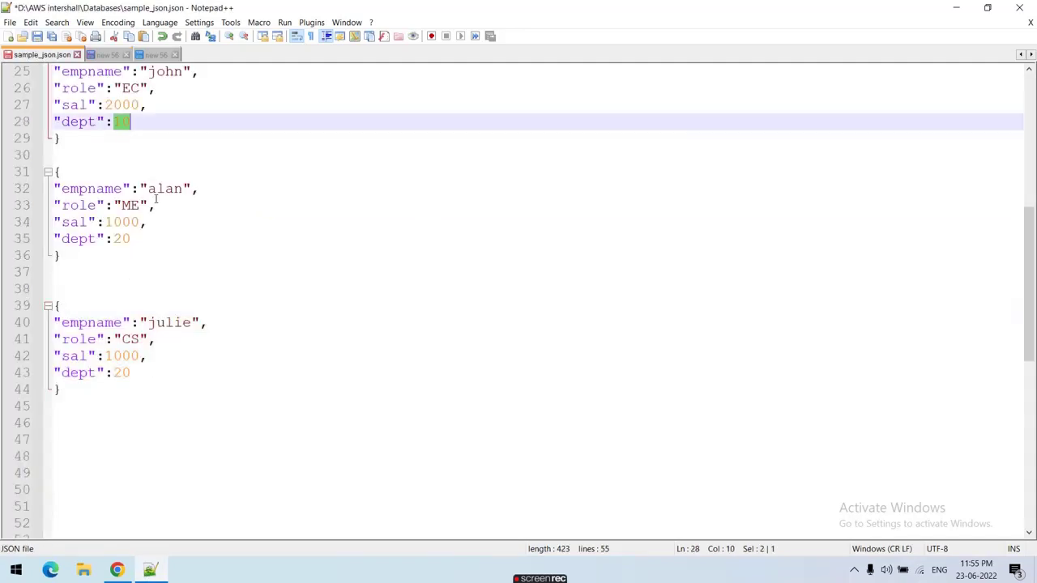
click(151, 571)
click(506, 212)
key(ctrl+v)
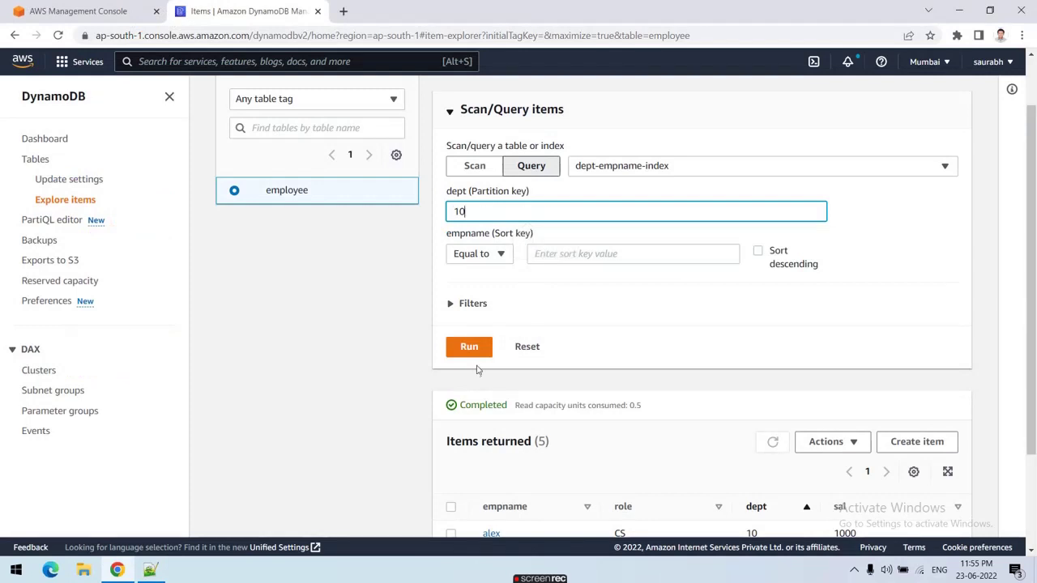
click(470, 351)
scroll(570, 357, down, 1)
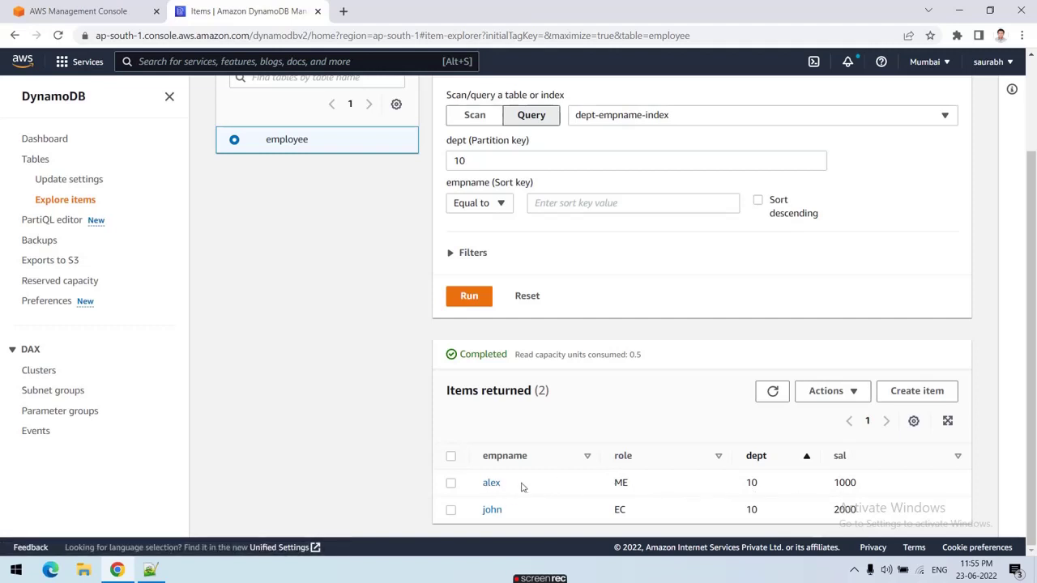
Copy the empname of the returned ME item into the sort key condition and rerun the query for dept 10
drag(508, 486, 480, 489)
key(ctrl+c)
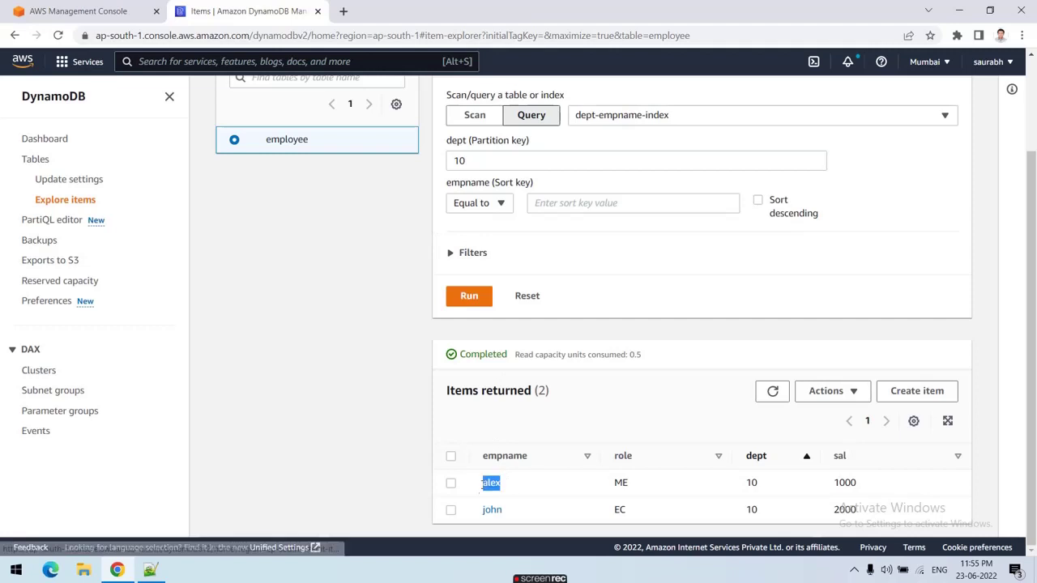
click(565, 203)
key(ctrl+v)
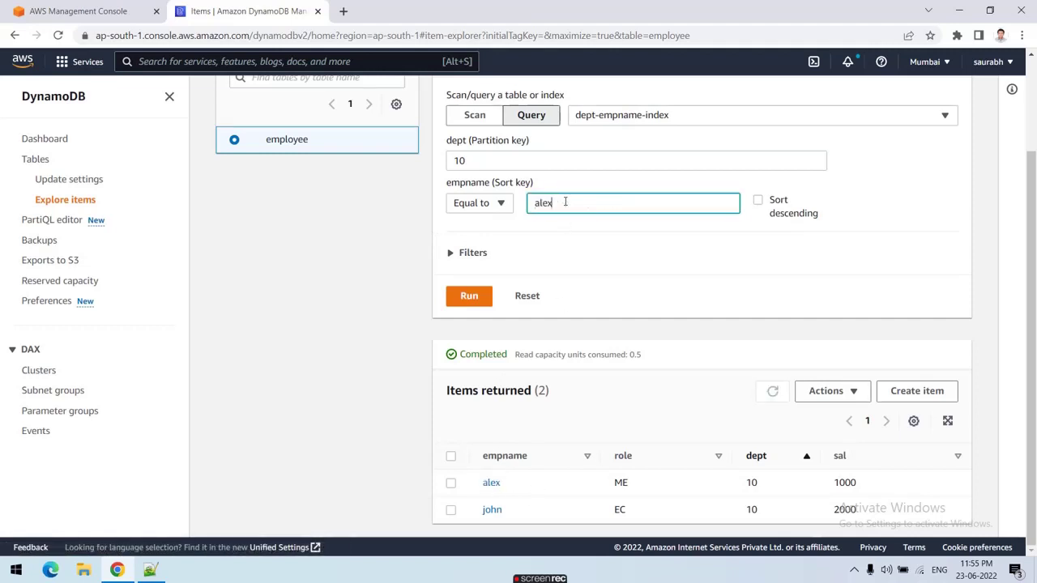
click(471, 296)
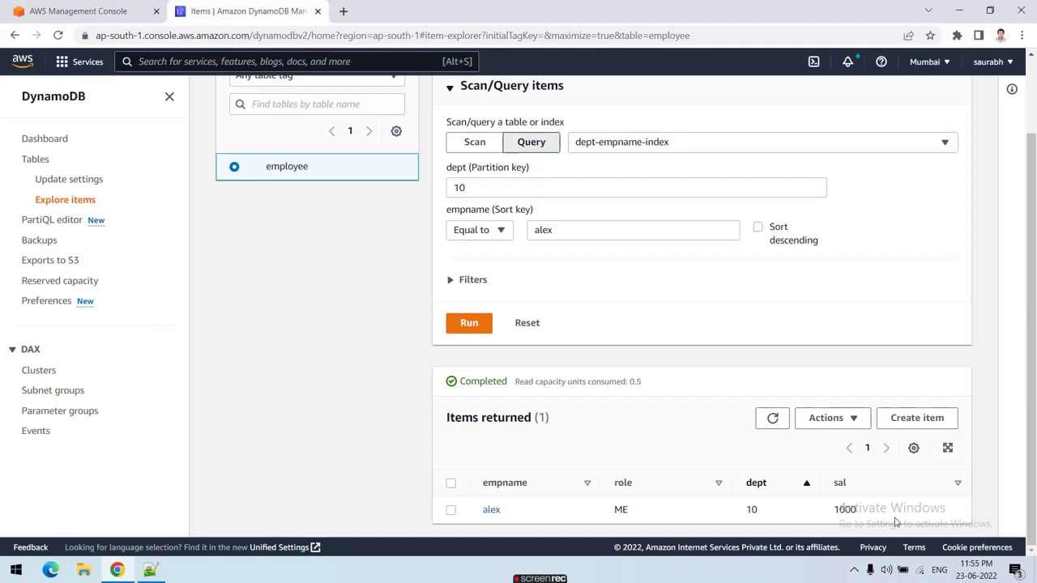
Clear the empname sort key, set the dept partition key to 20, and run the query
double_click(546, 187)
double_click(563, 232)
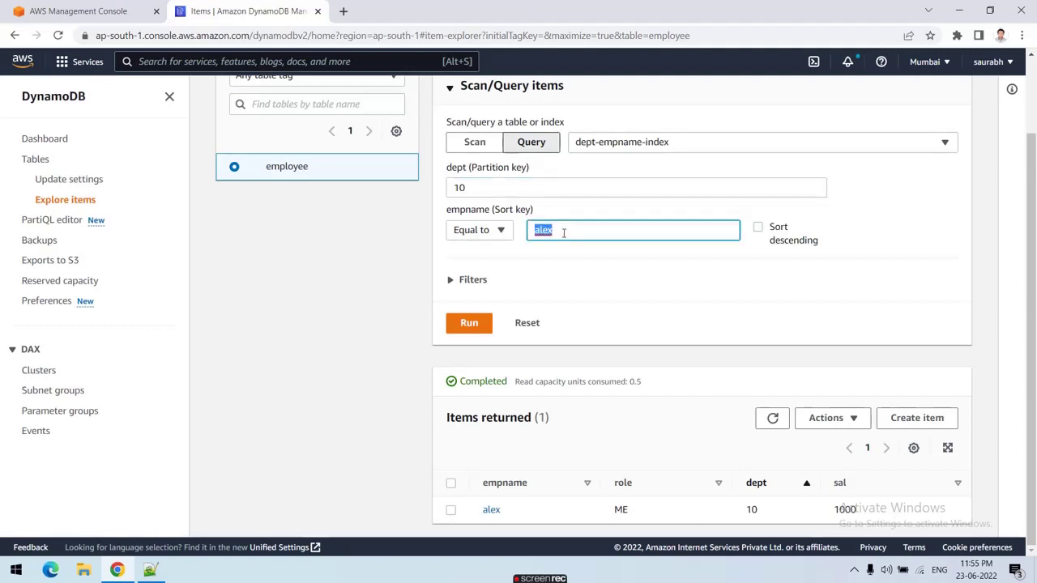
key(BackSpace)
double_click(486, 186)
text(20)
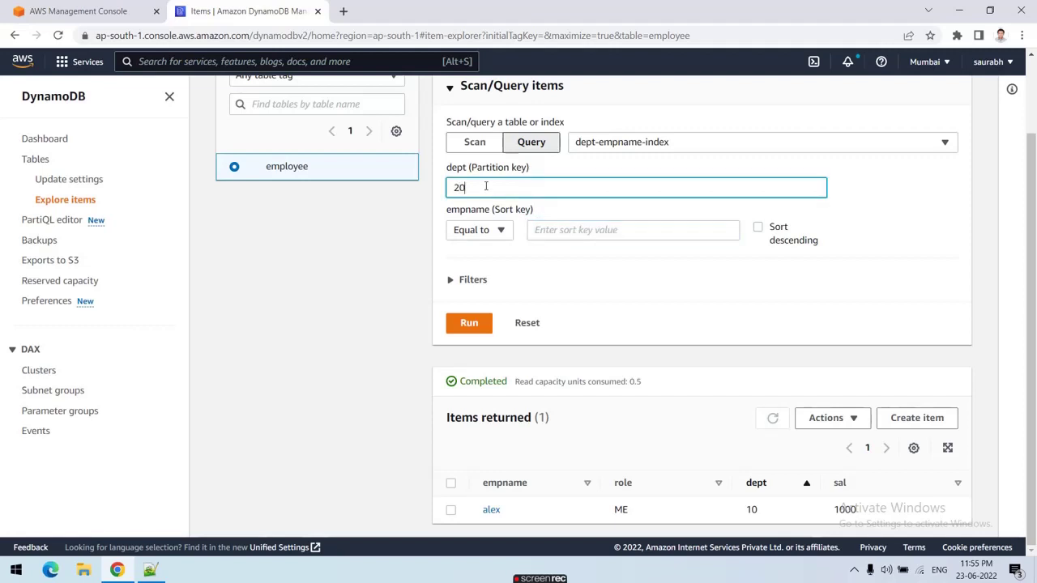
click(471, 325)
scroll(475, 375, down, 2)
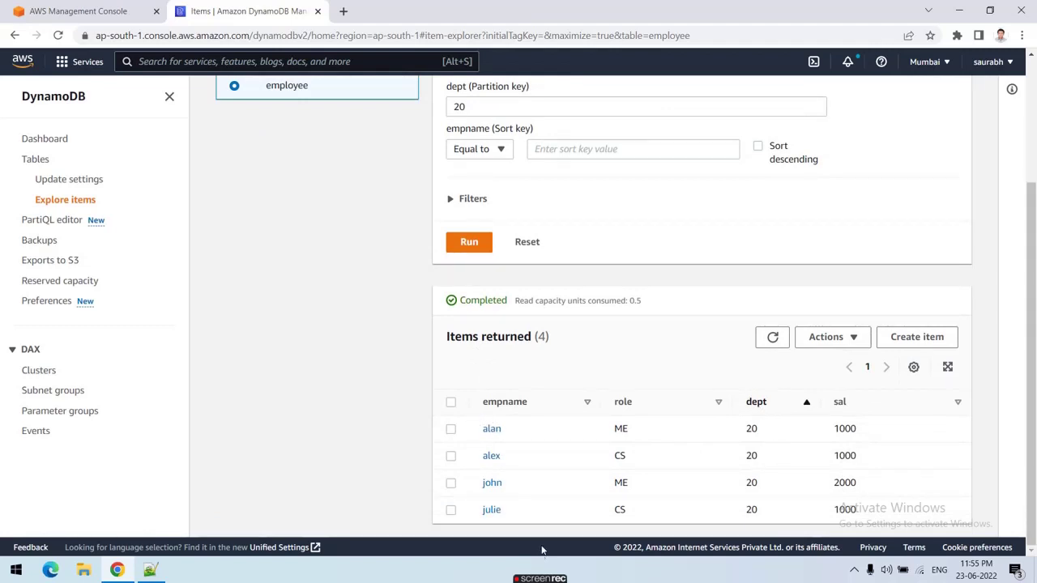
Copy the last returned item's empname into the sort key condition and rerun the query for dept 20
double_click(494, 511)
key(ctrl+c)
scroll(543, 485, up, 2)
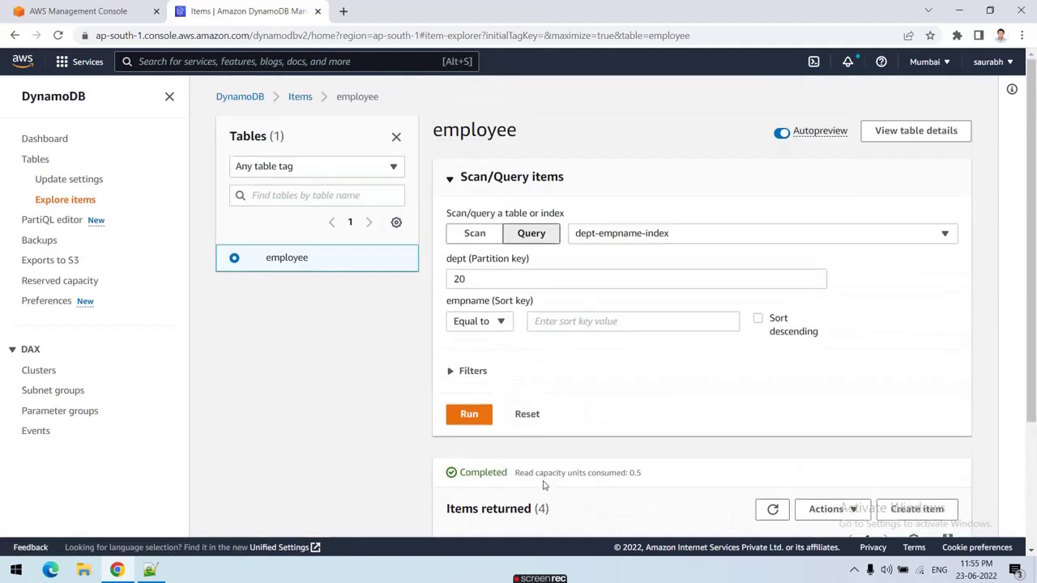
click(557, 322)
key(ctrl+v)
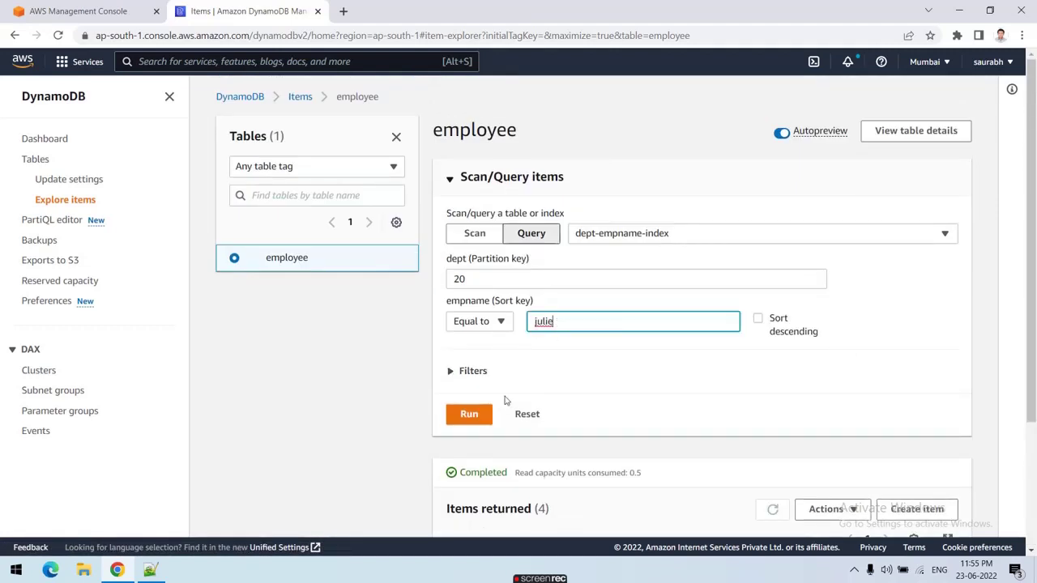
click(480, 415)
scroll(543, 430, down, 1)
scroll(543, 430, down, 1)
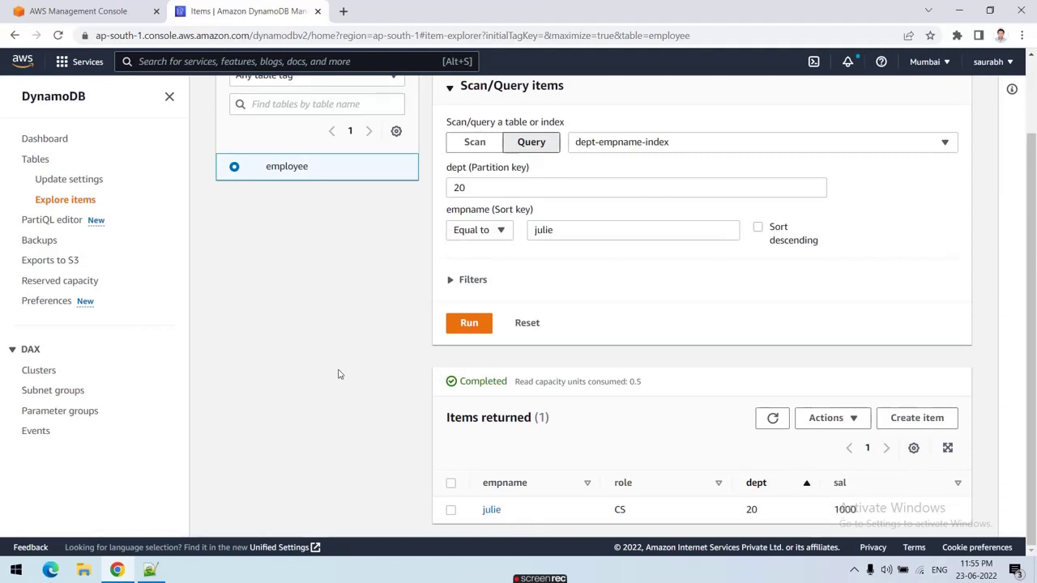
scroll(324, 371, up, 3)
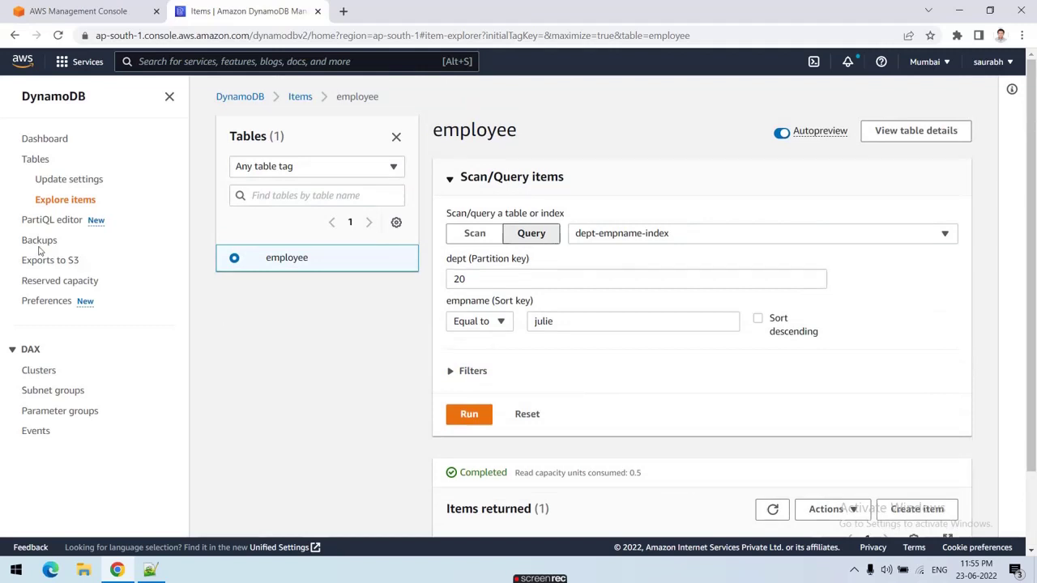
scroll(335, 351, down, 3)
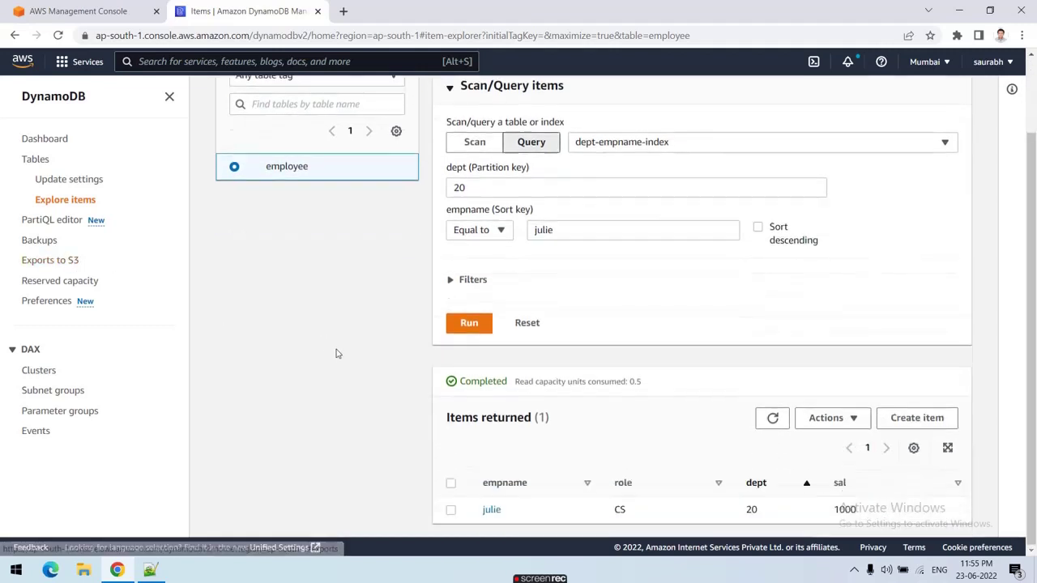
click(857, 427)
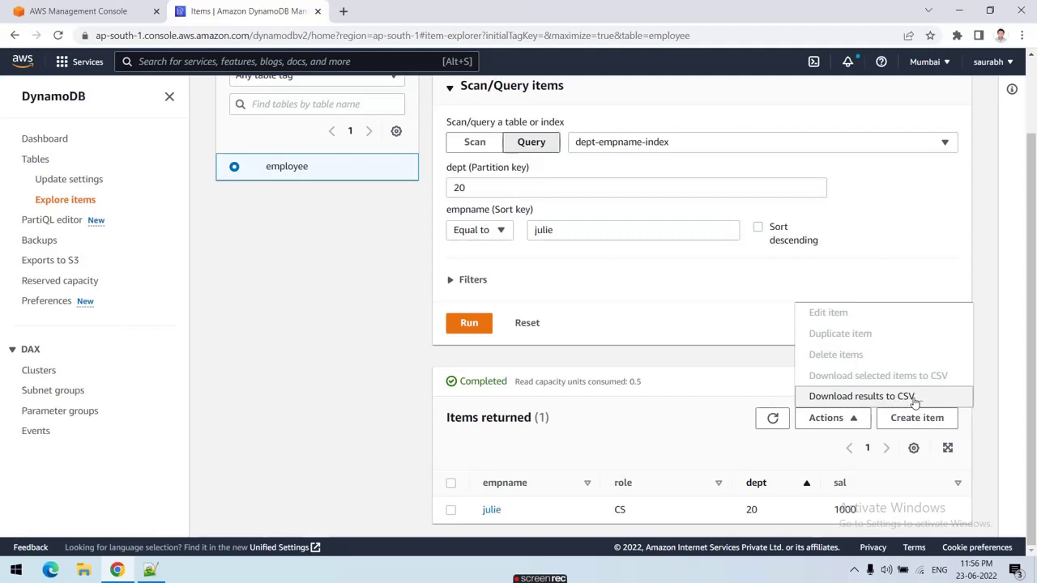
click(574, 314)
scroll(583, 308, up, 3)
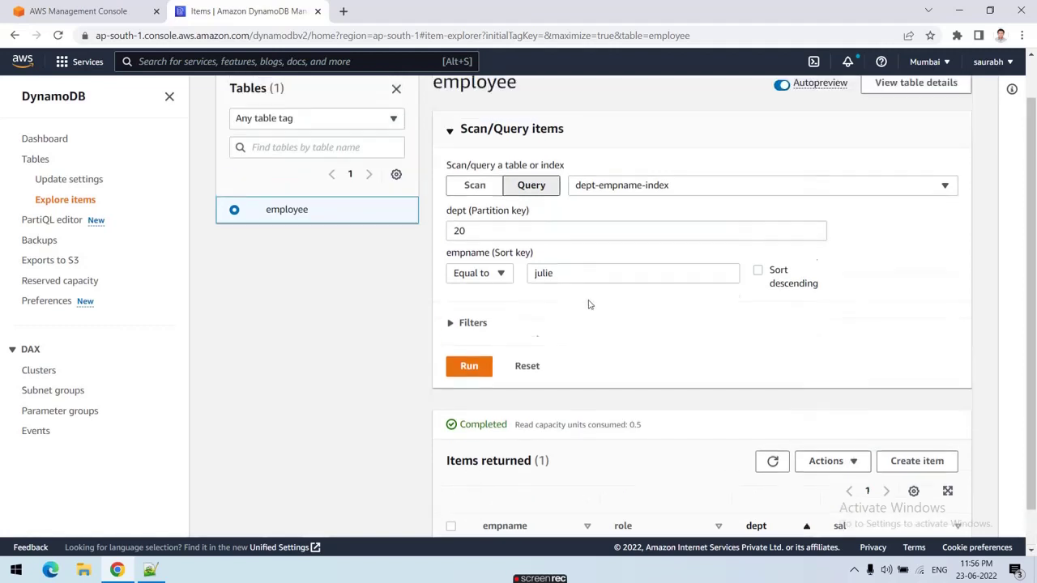
Switch from querying the index to scanning the whole employee table and run the scan
click(469, 238)
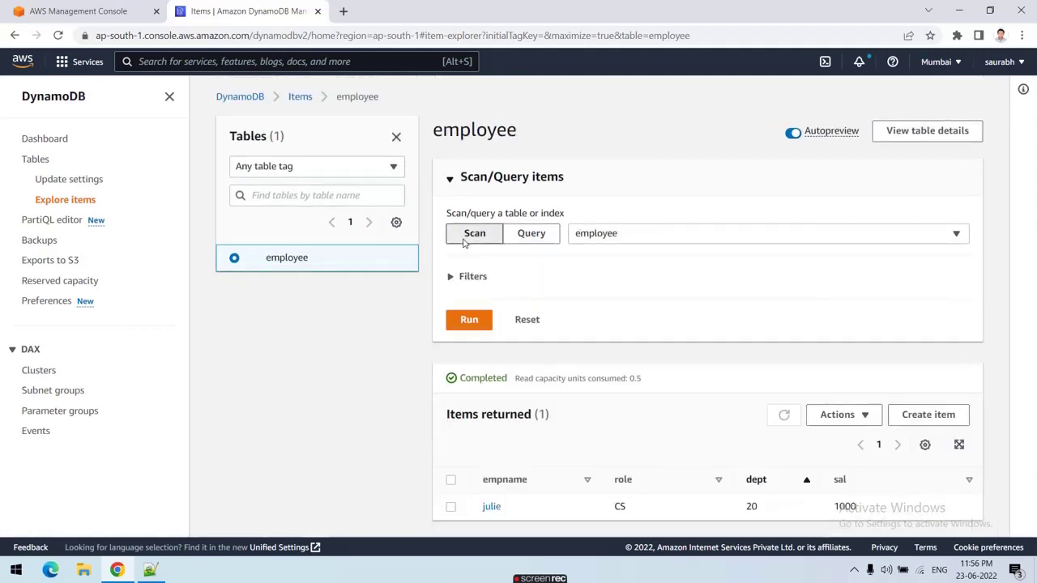
click(473, 321)
scroll(506, 370, down, 2)
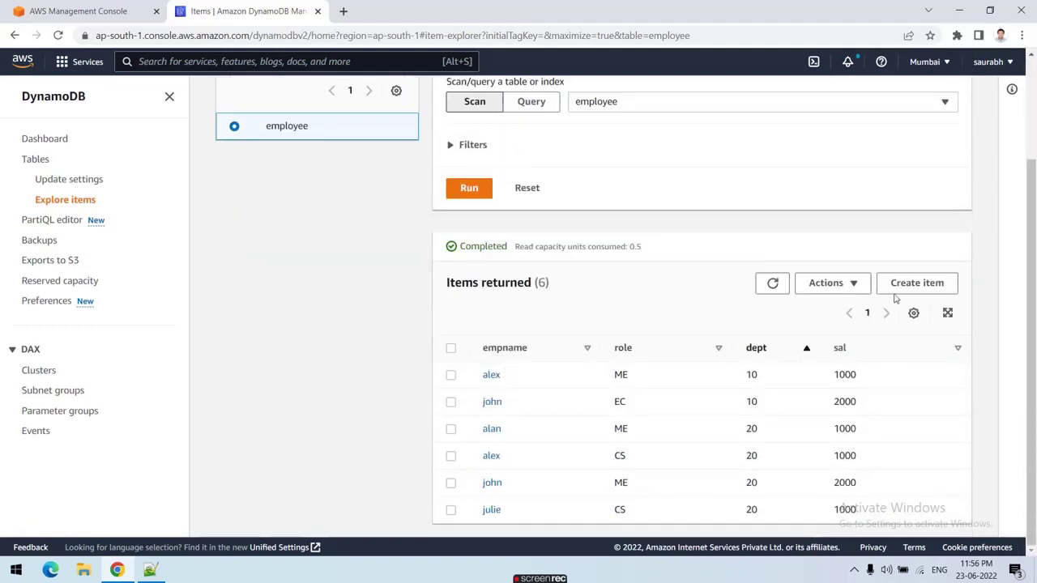
Download the scan results to CSV, view the file in Excel, and minimize it after dismissing the Office activation wizard
click(851, 283)
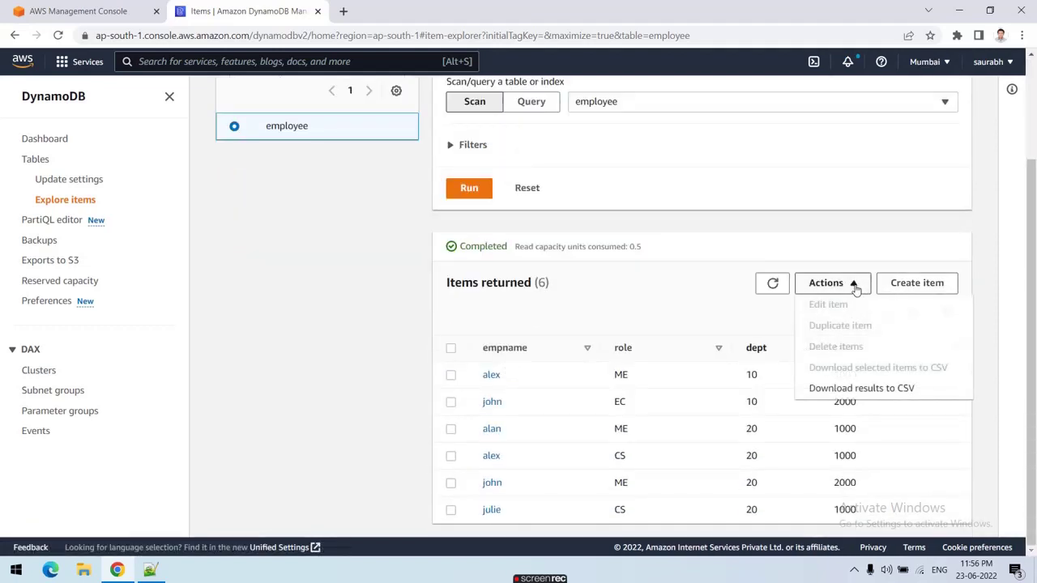
click(850, 388)
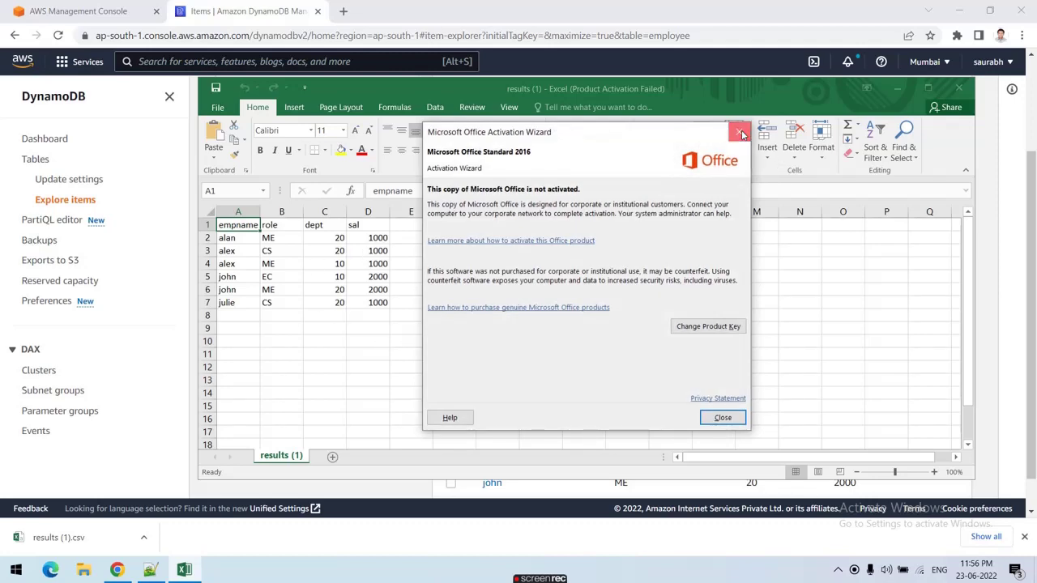
click(738, 130)
click(897, 87)
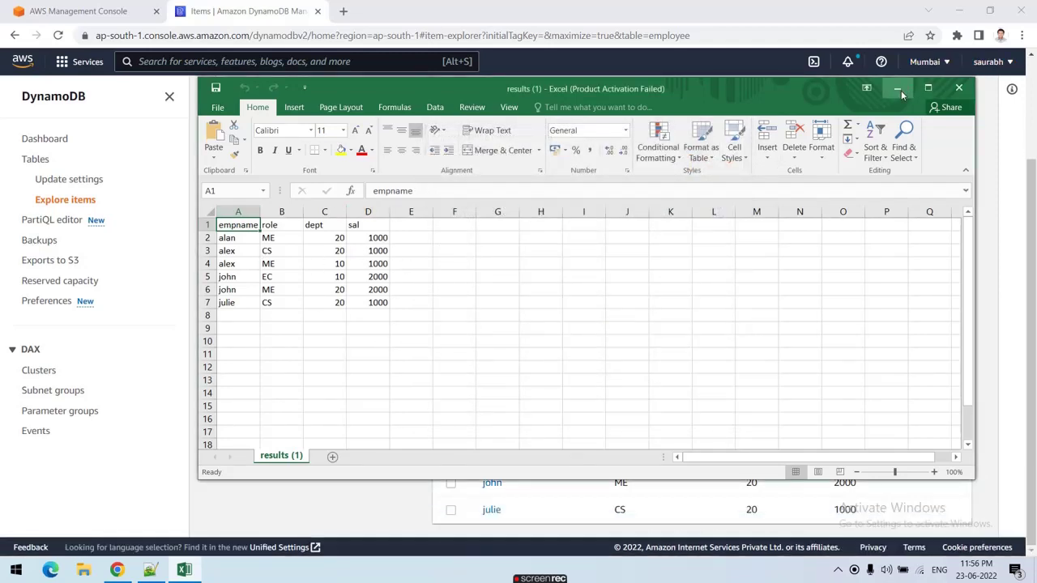